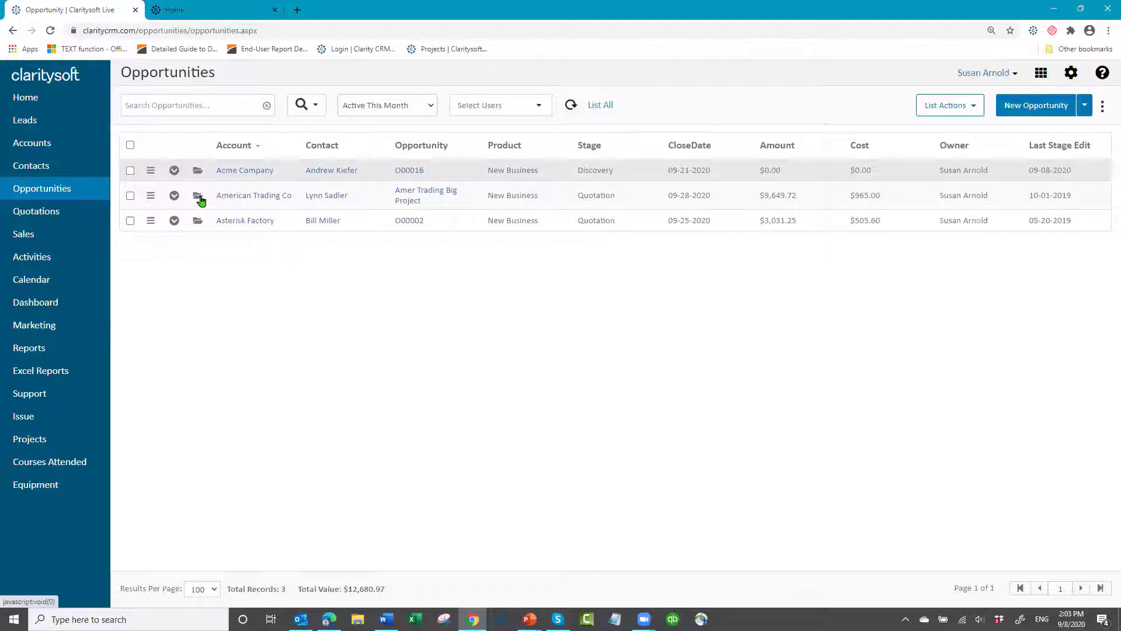
# Open the Amer Trading Big Project opportunity and, after trying Presentation and Quotation, set its sales stage to Discovery (30%)
pyautogui.click(198, 197)
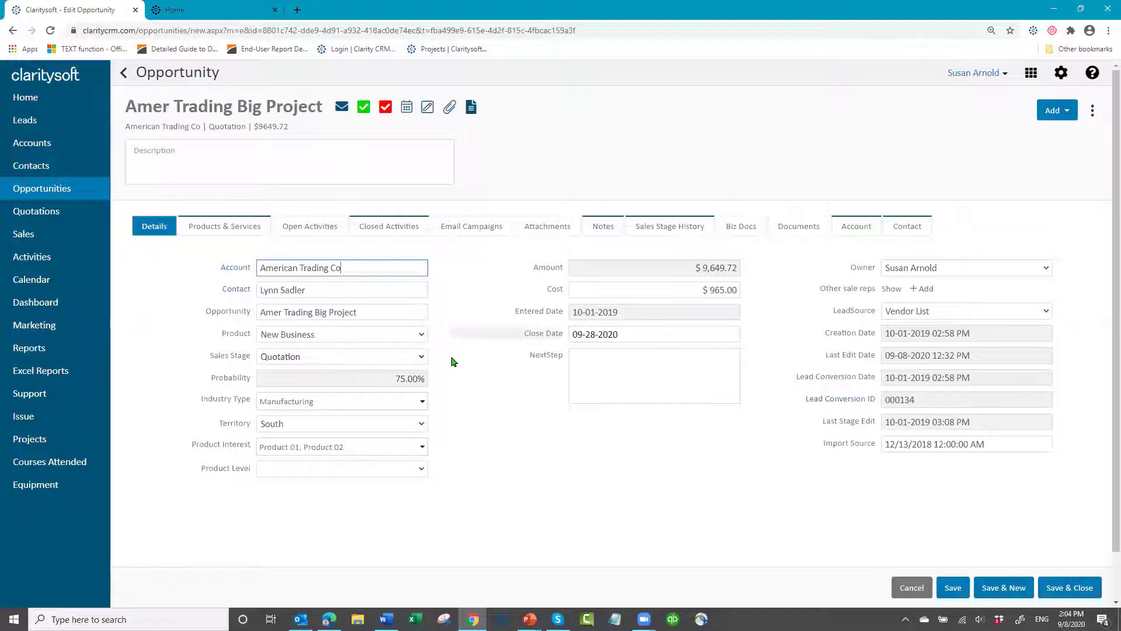
pyautogui.click(423, 359)
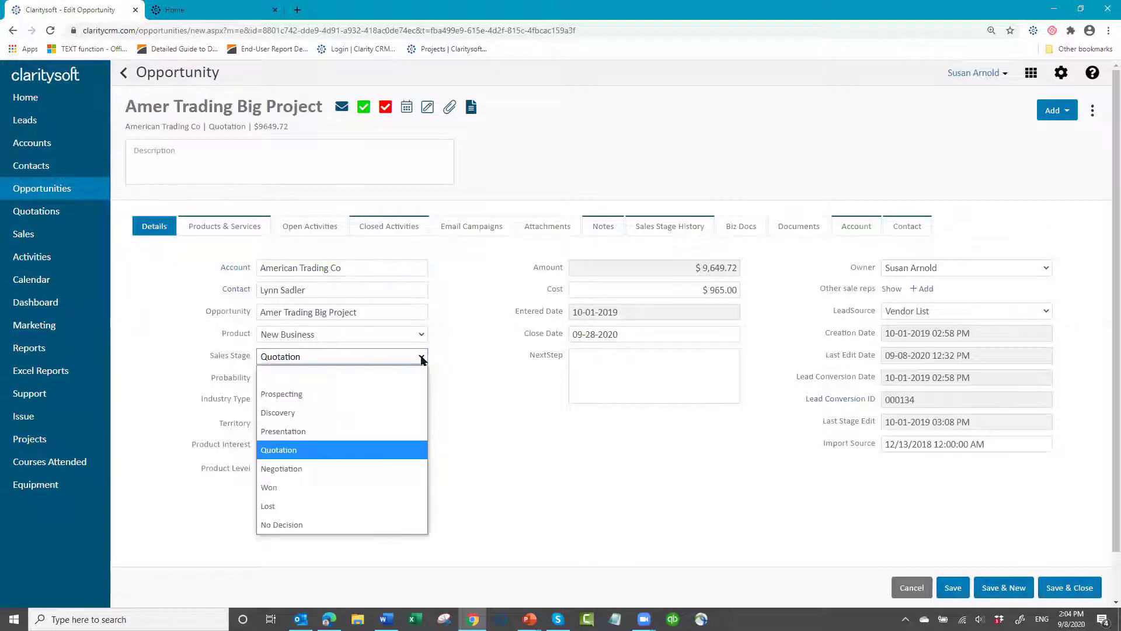
pyautogui.click(402, 430)
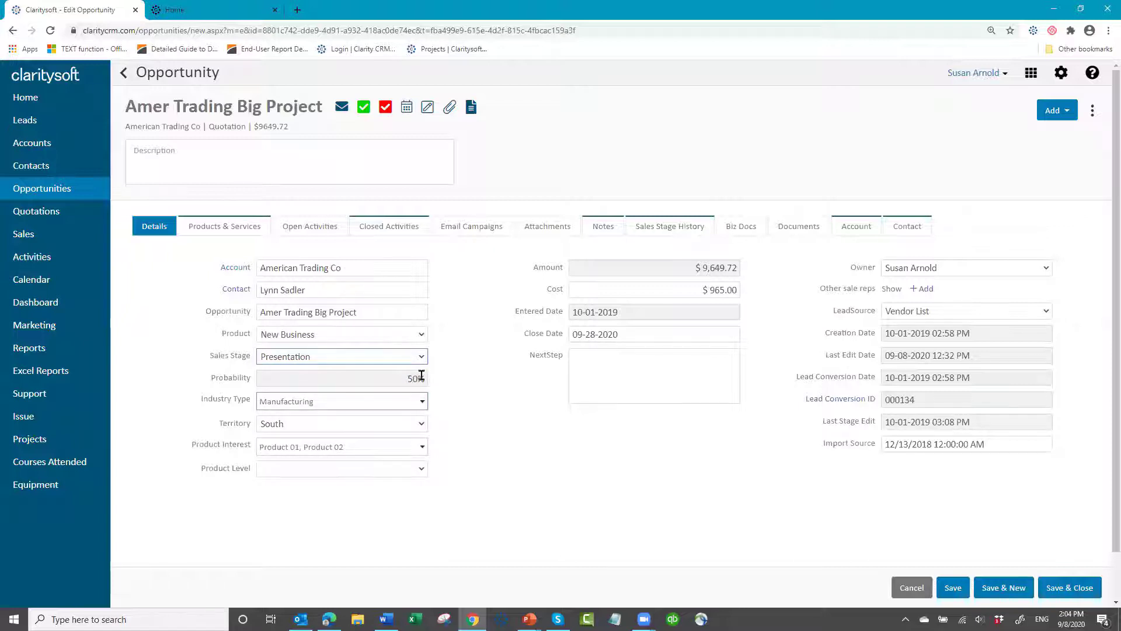
pyautogui.click(423, 357)
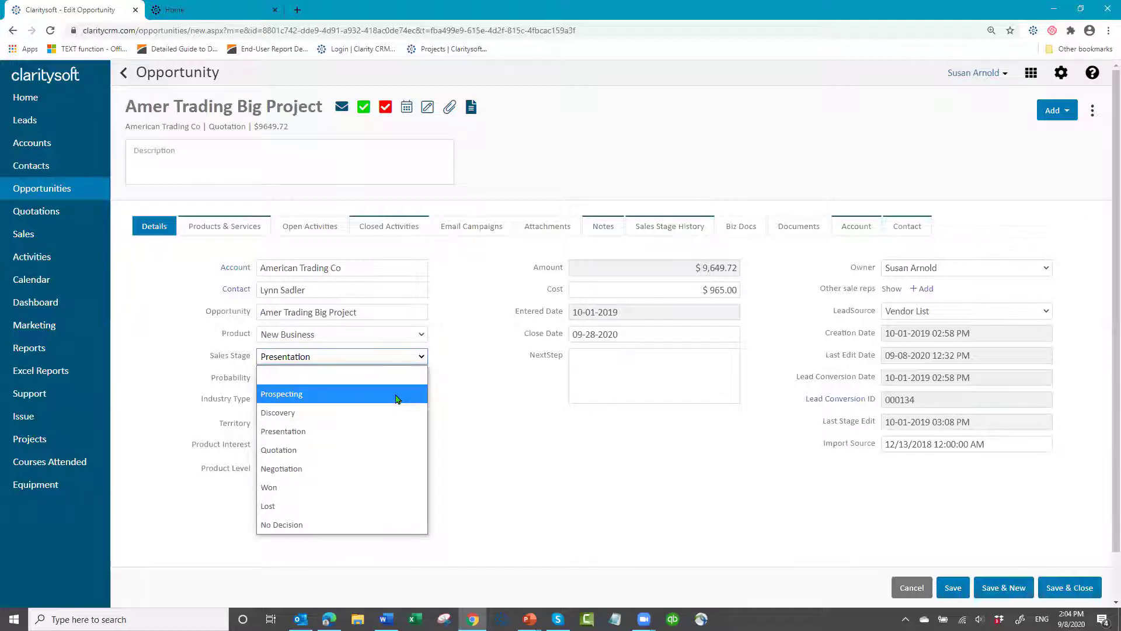
pyautogui.click(377, 435)
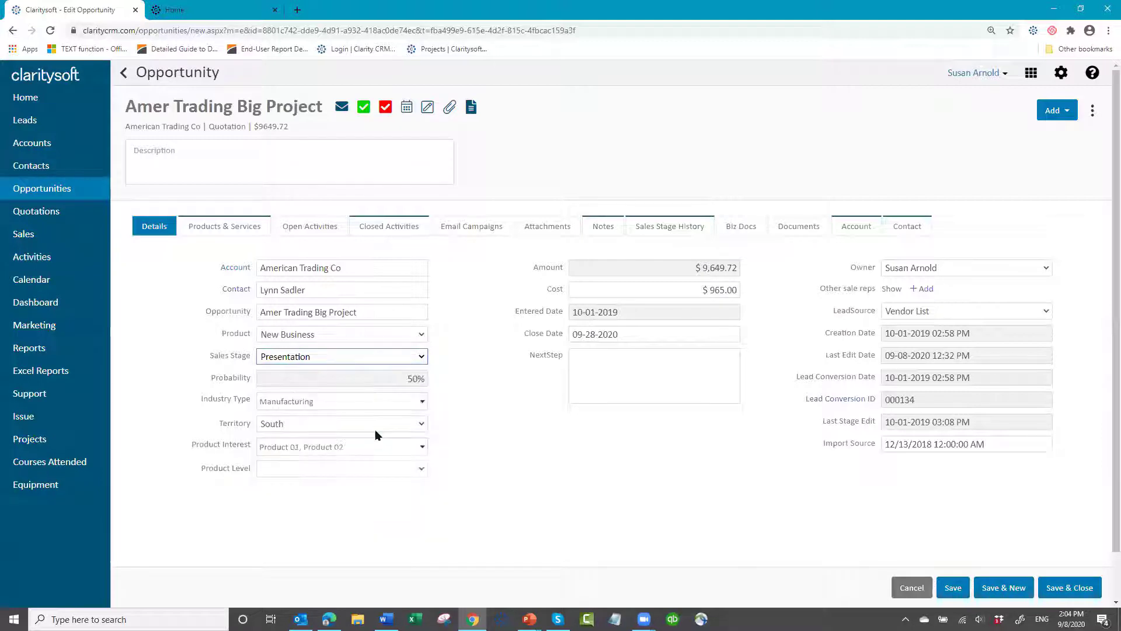
pyautogui.click(422, 356)
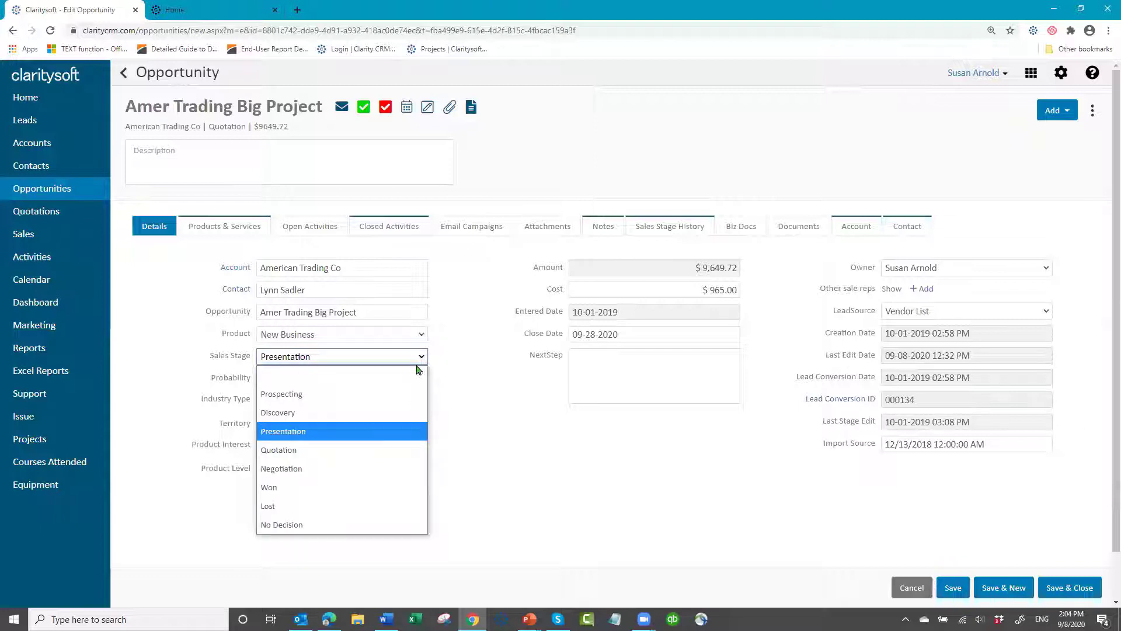
pyautogui.click(383, 451)
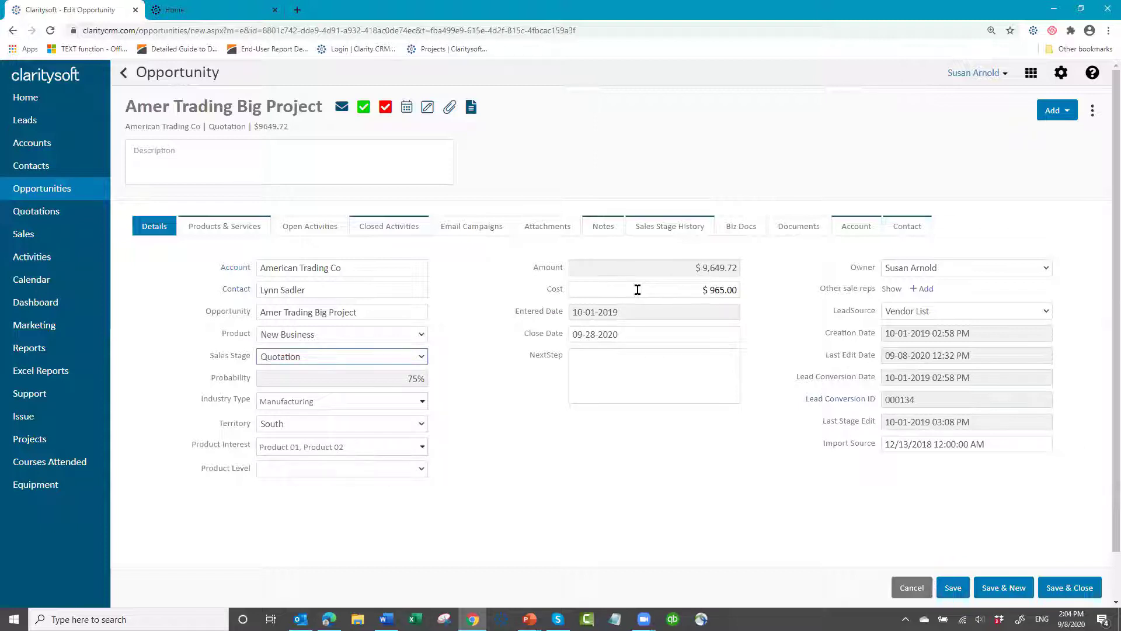
pyautogui.click(423, 357)
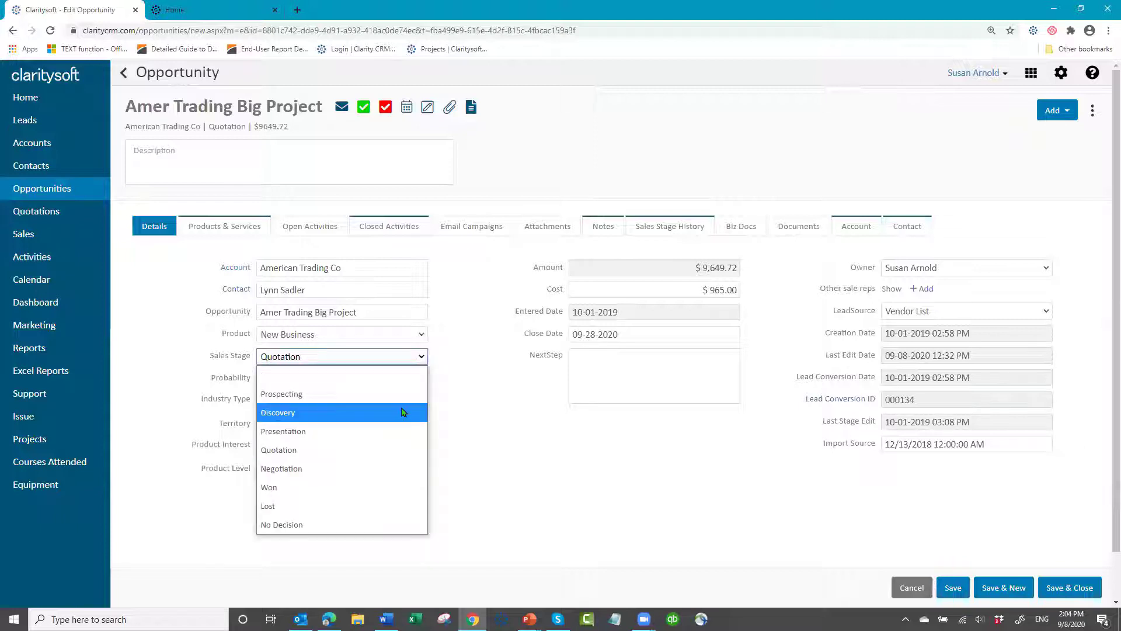
pyautogui.click(405, 412)
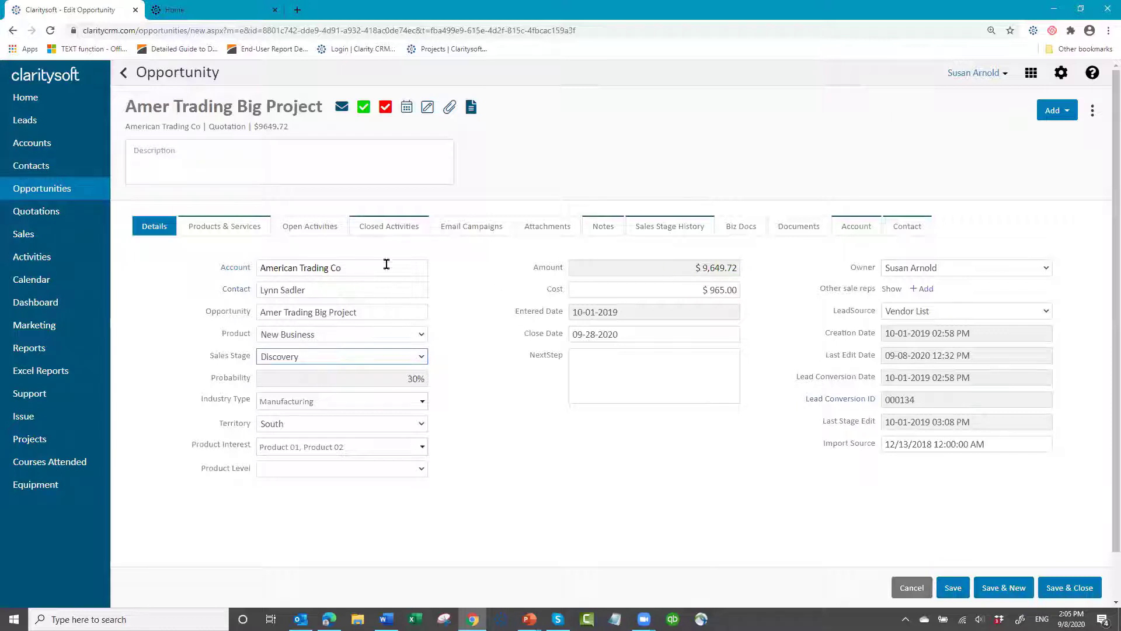
# View Products & Services, cancel the opportunity without saving, and open Settings > Customization
pyautogui.click(228, 232)
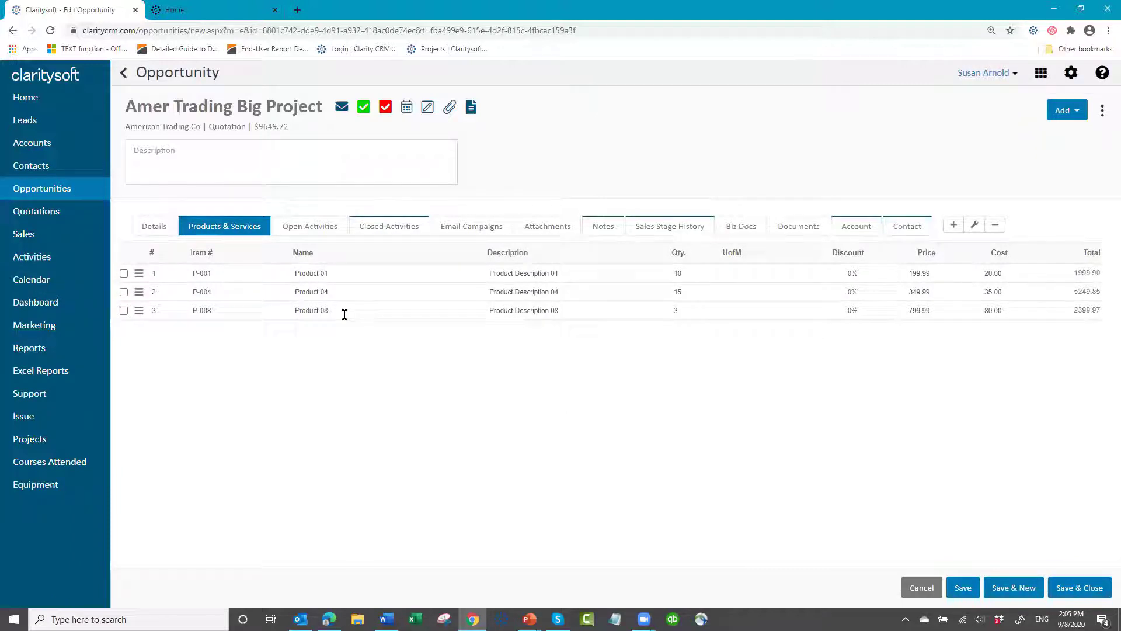
pyautogui.click(919, 589)
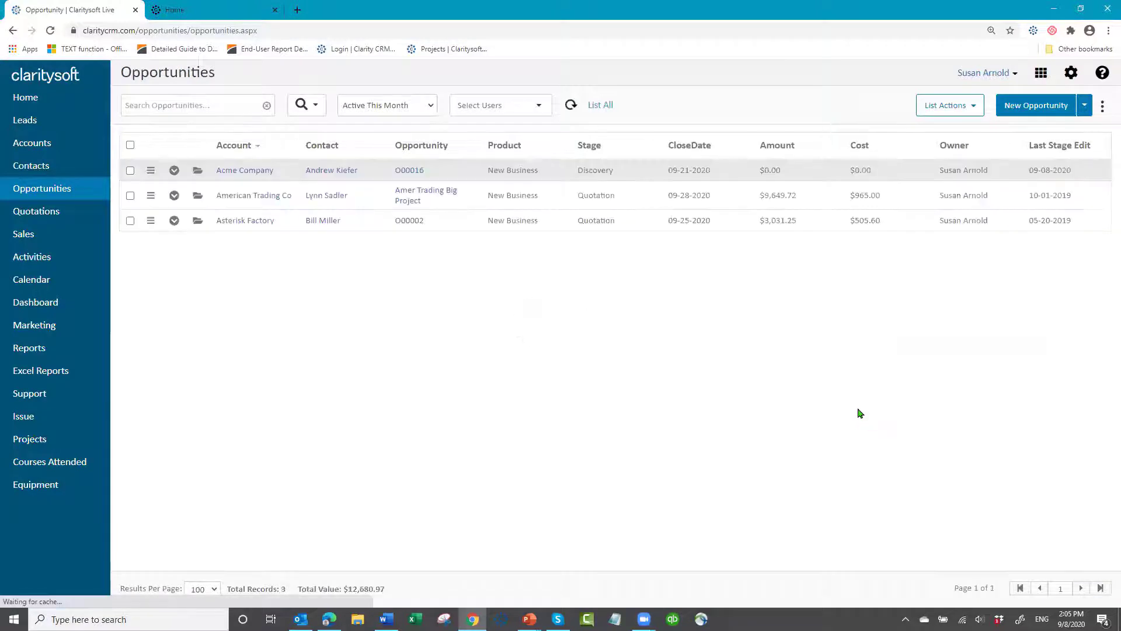
pyautogui.click(1072, 74)
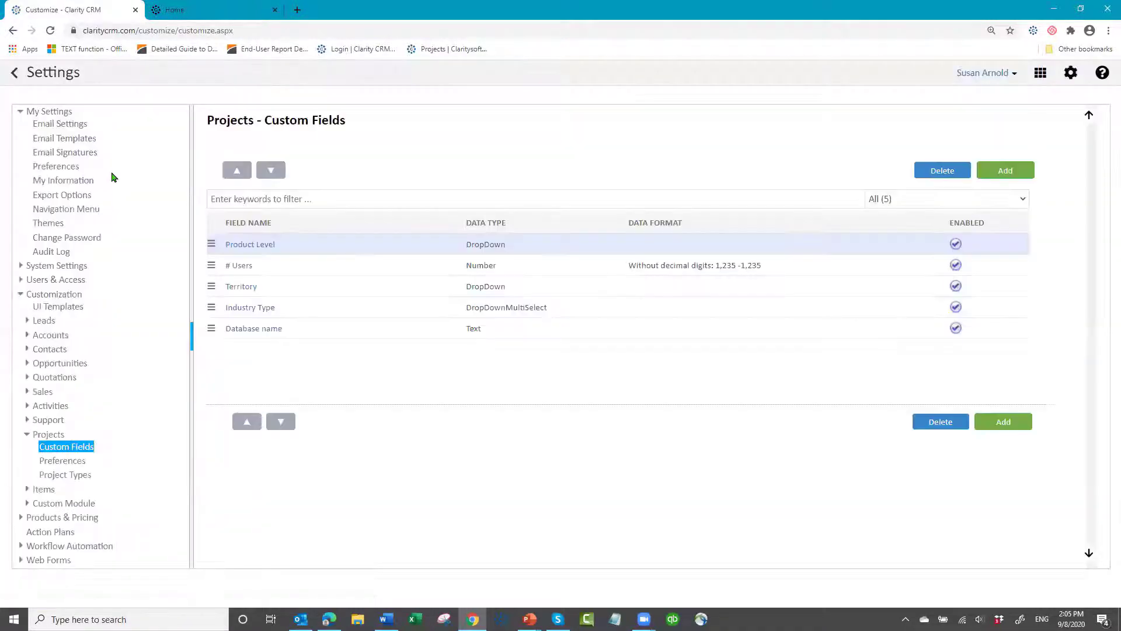
# Under Opportunities > Custom Fields, add a new field named 'Weighted Amount'
pyautogui.click(35, 364)
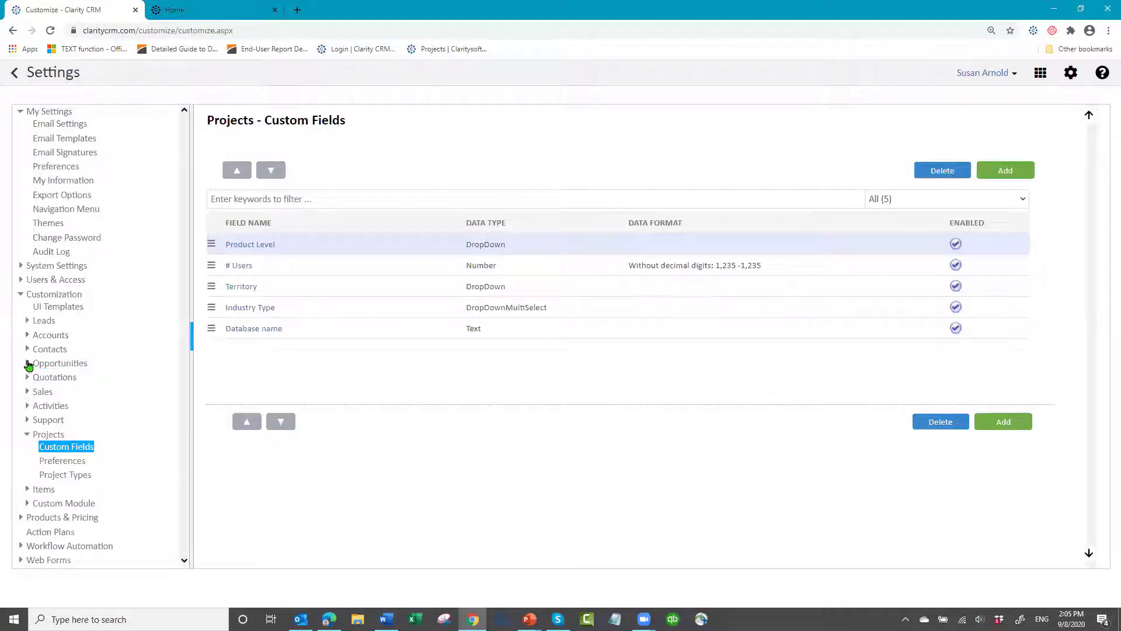
pyautogui.click(27, 363)
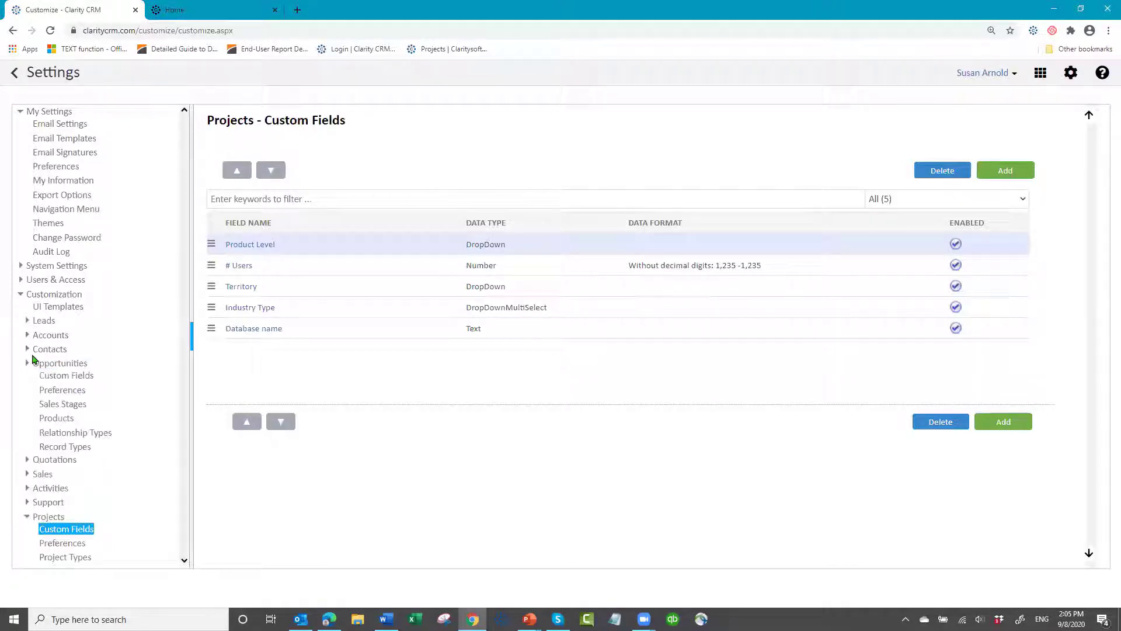
pyautogui.click(60, 379)
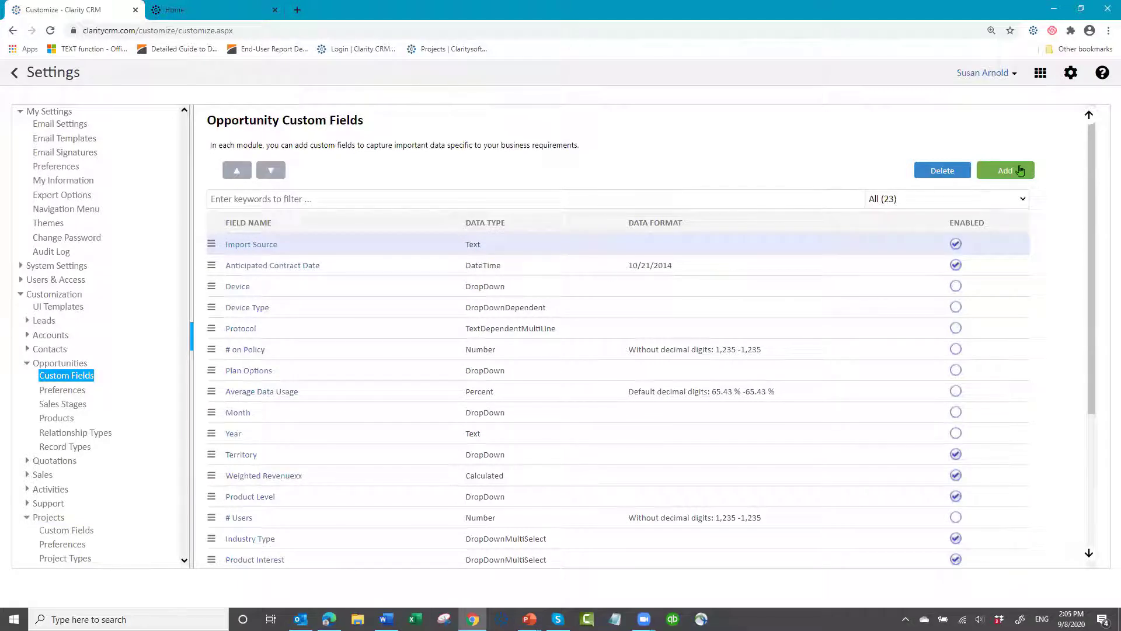
pyautogui.click(1019, 171)
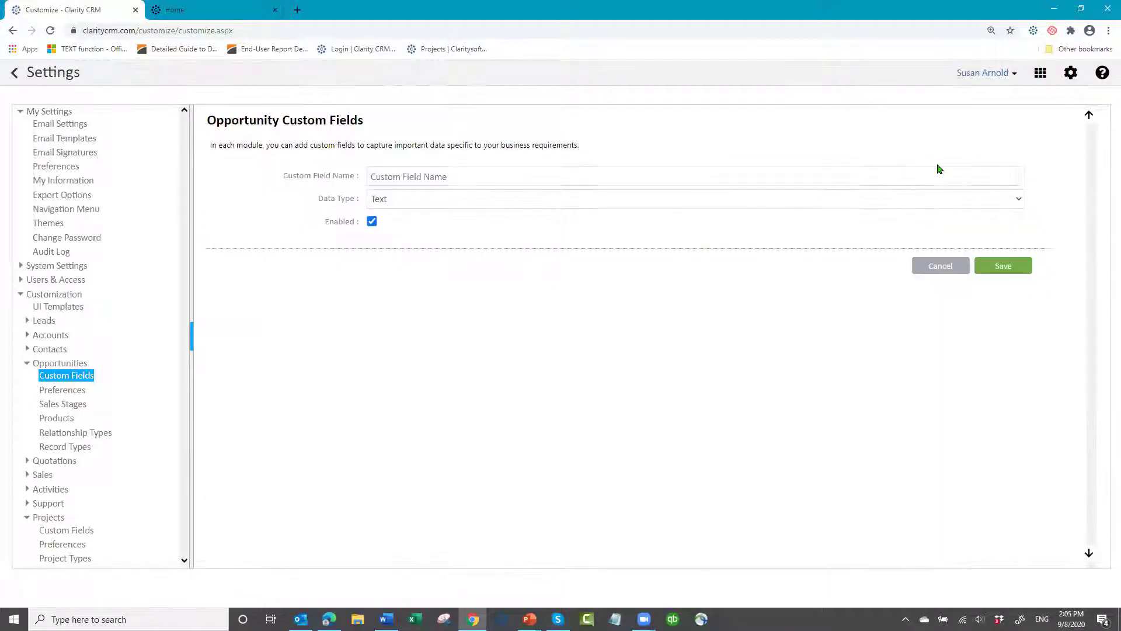
pyautogui.click(459, 177)
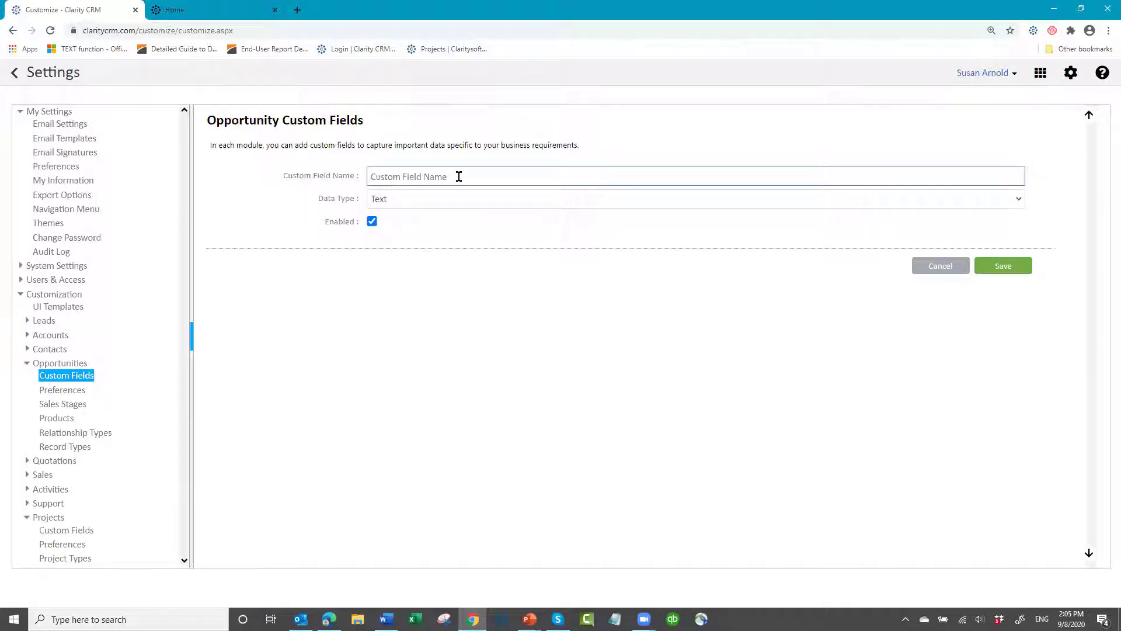
pyautogui.write('WEighted')
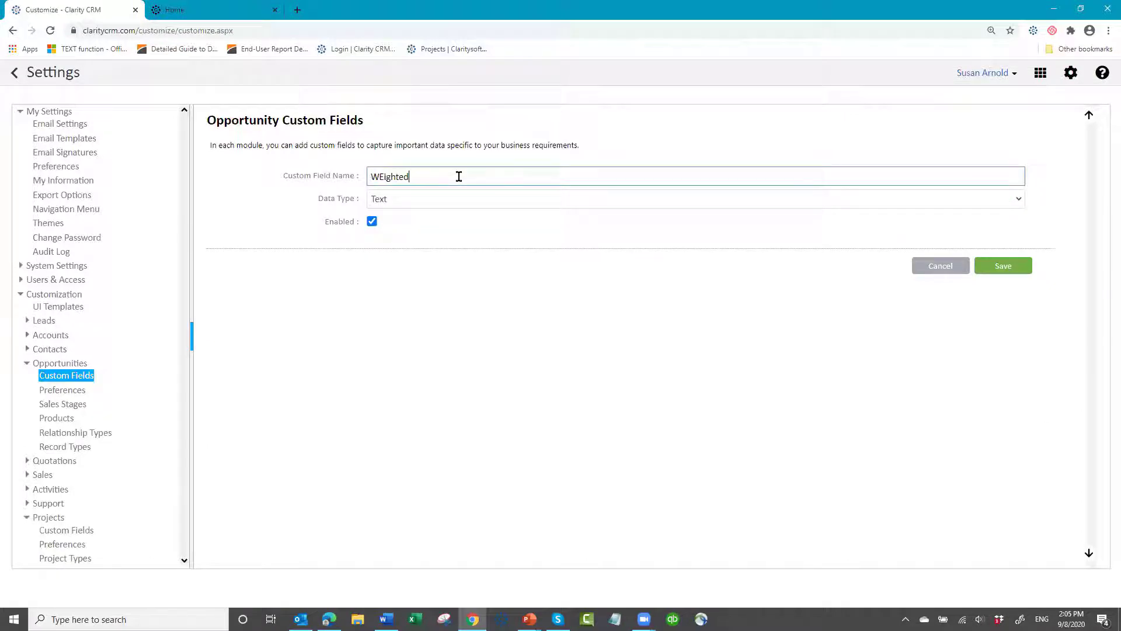
pyautogui.press('BackSpace')
pyautogui.press('BackSpace')
pyautogui.press('BackSpace')
pyautogui.press('BackSpace')
pyautogui.write('ghted Amou')
pyautogui.click(454, 204)
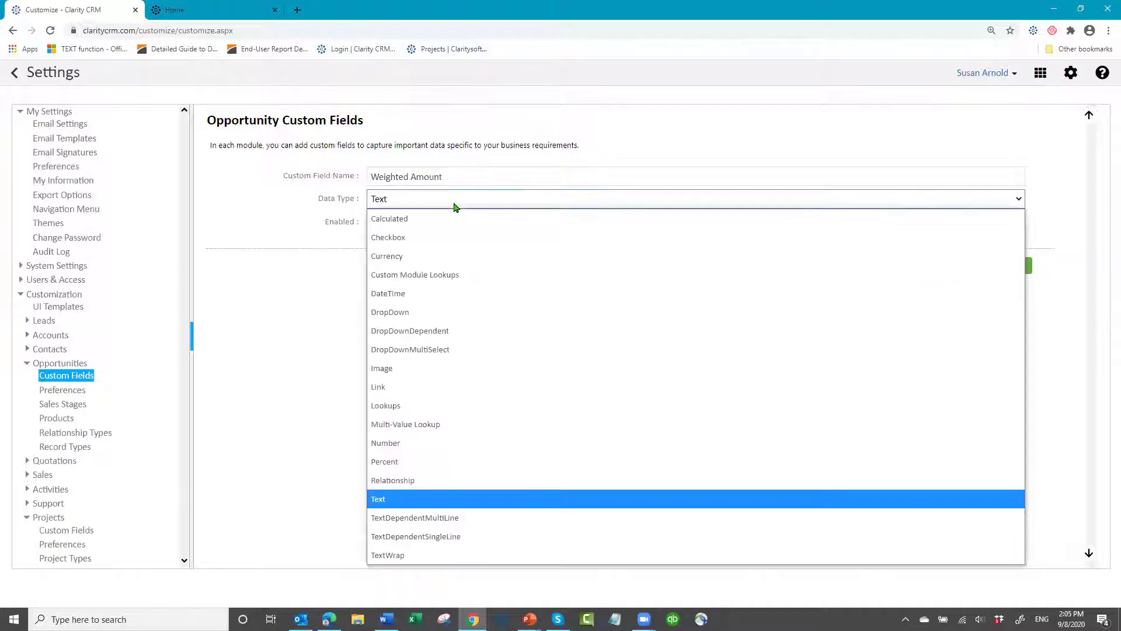
# Make the field Calculated, returning Currency in the $12,346 ($12,346) format
pyautogui.click(395, 224)
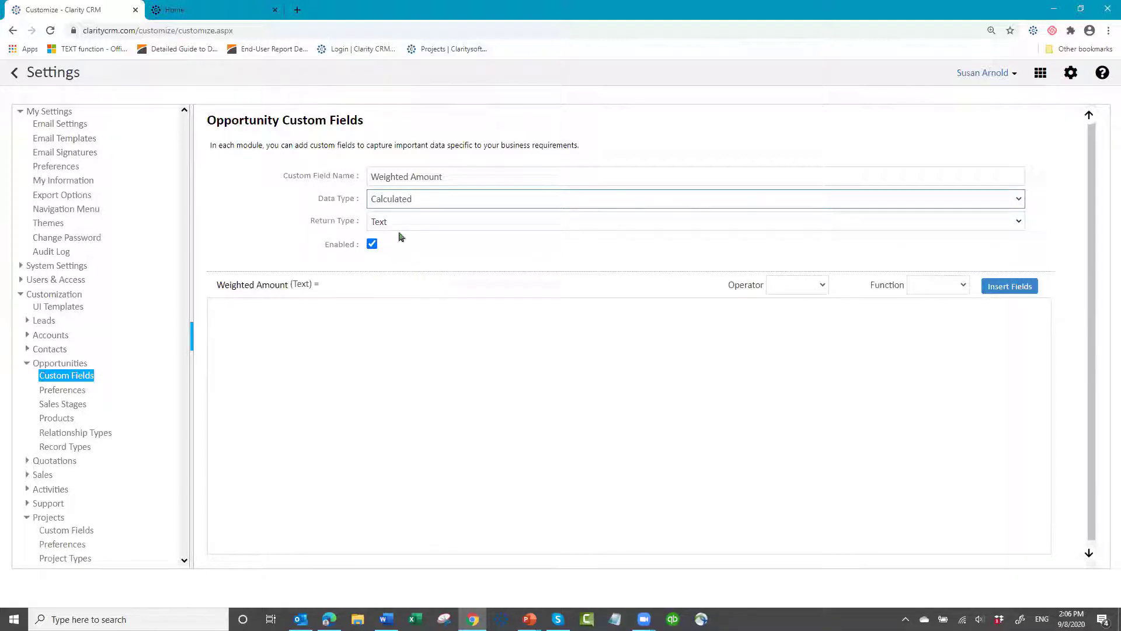
pyautogui.click(473, 223)
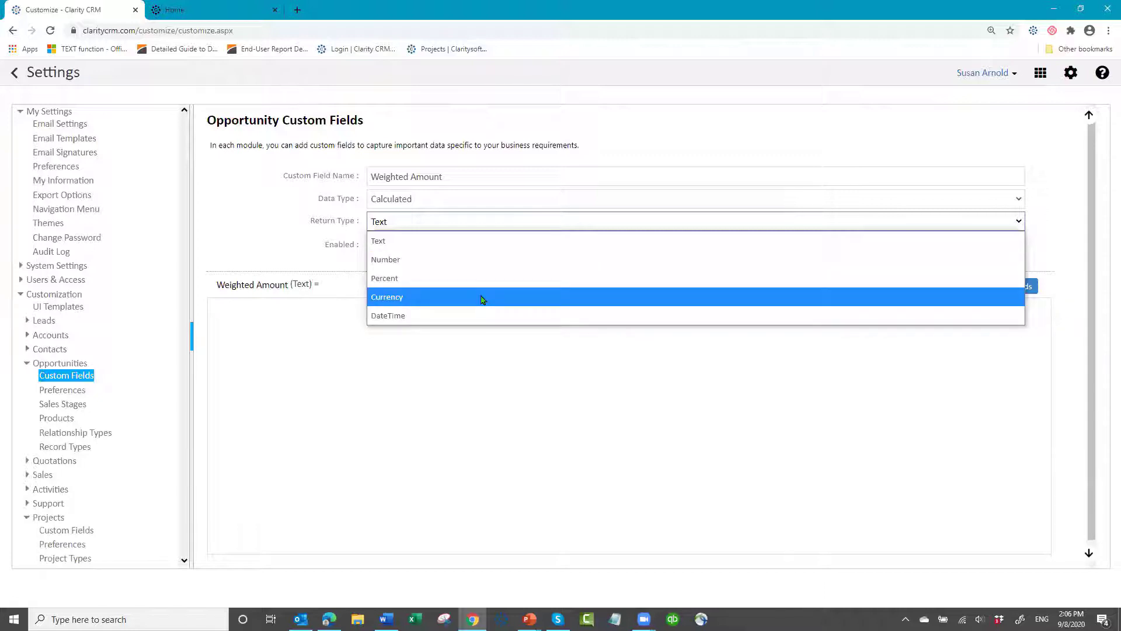
pyautogui.click(482, 299)
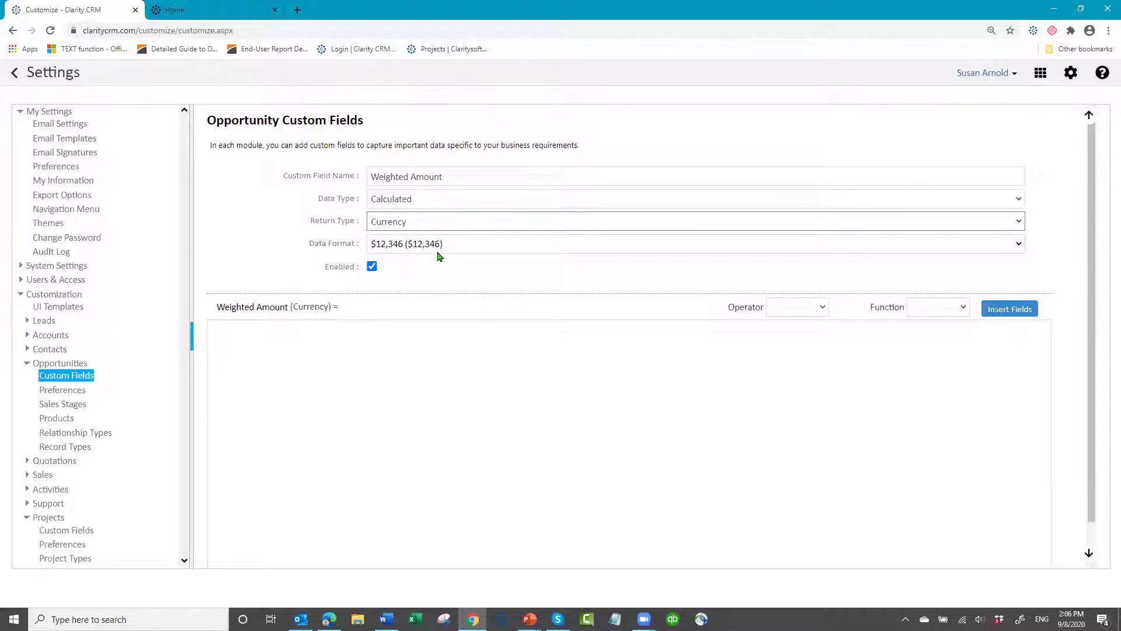
pyautogui.click(496, 243)
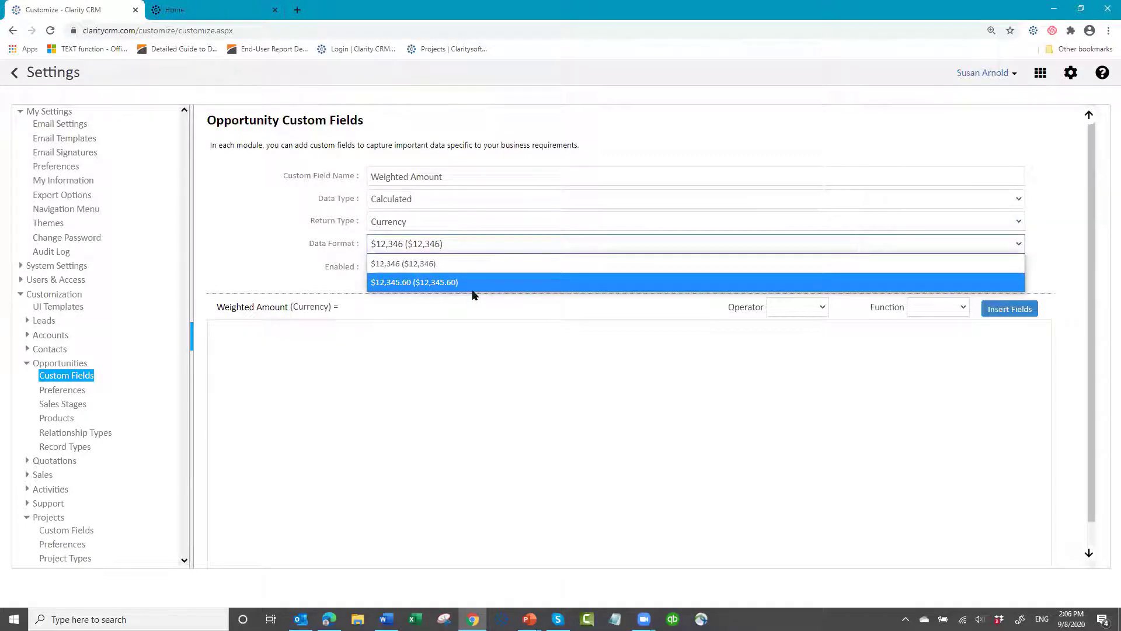
pyautogui.click(473, 262)
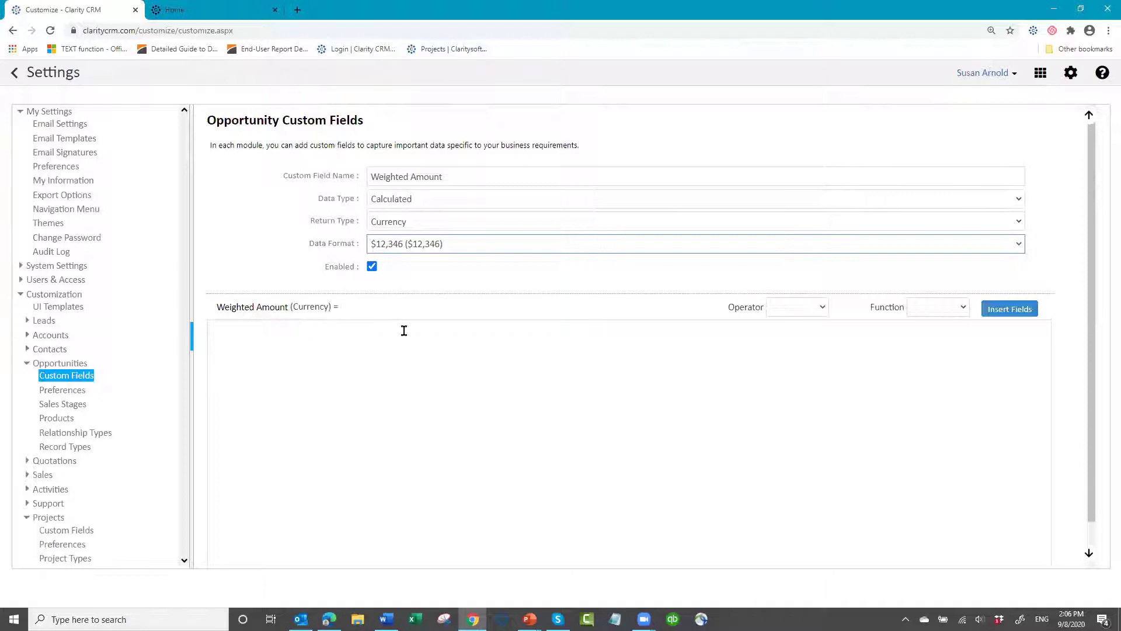
# Browse the formula Operator, Function and Insert Fields lists without inserting anything
pyautogui.click(822, 307)
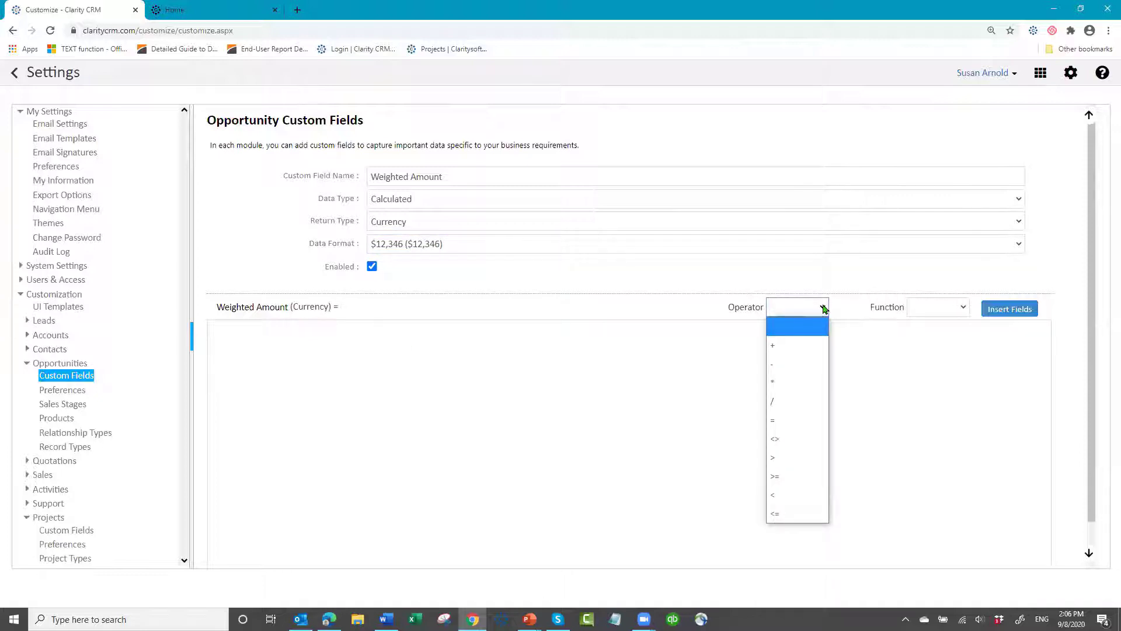
pyautogui.click(962, 311)
pyautogui.click(961, 311)
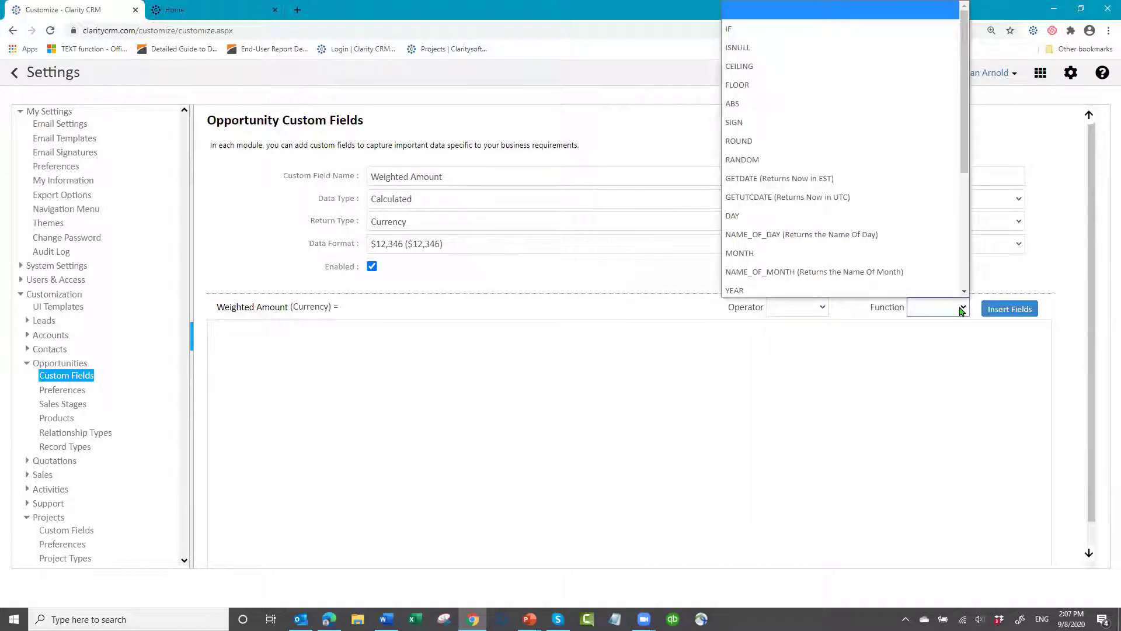
pyautogui.click(1012, 314)
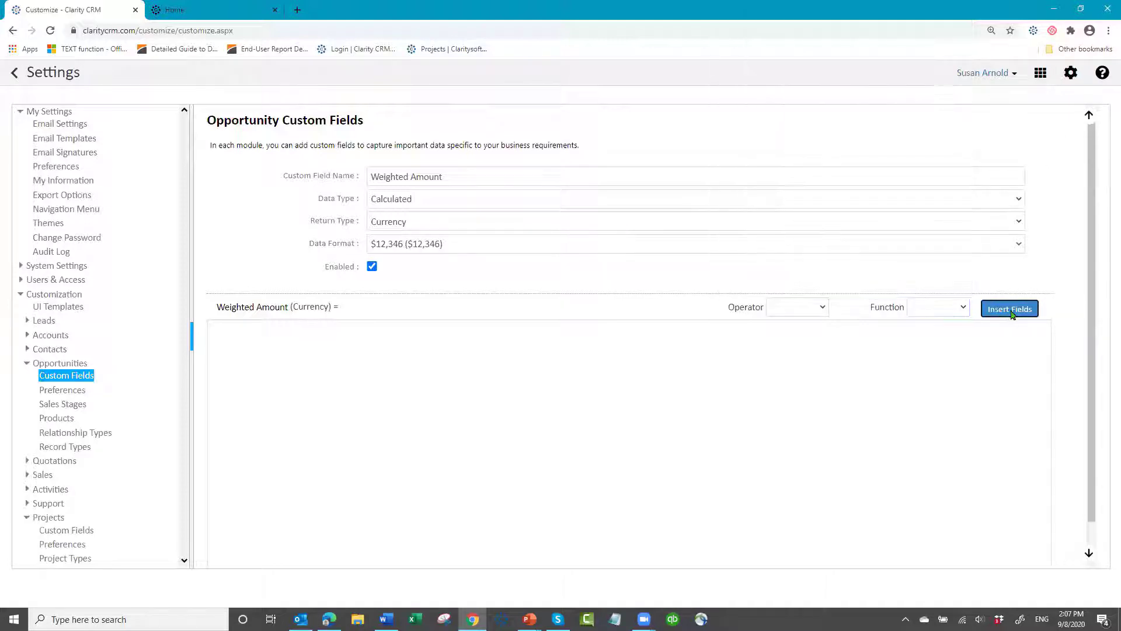
pyautogui.click(1012, 315)
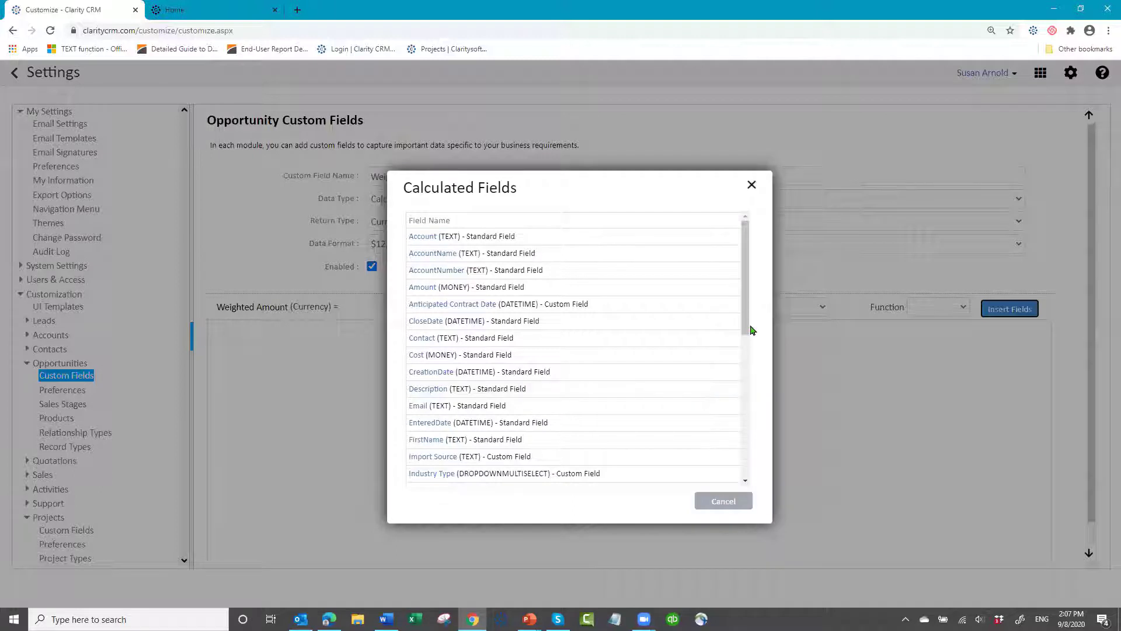
pyautogui.moveTo(747, 331); pyautogui.dragTo(753, 245)
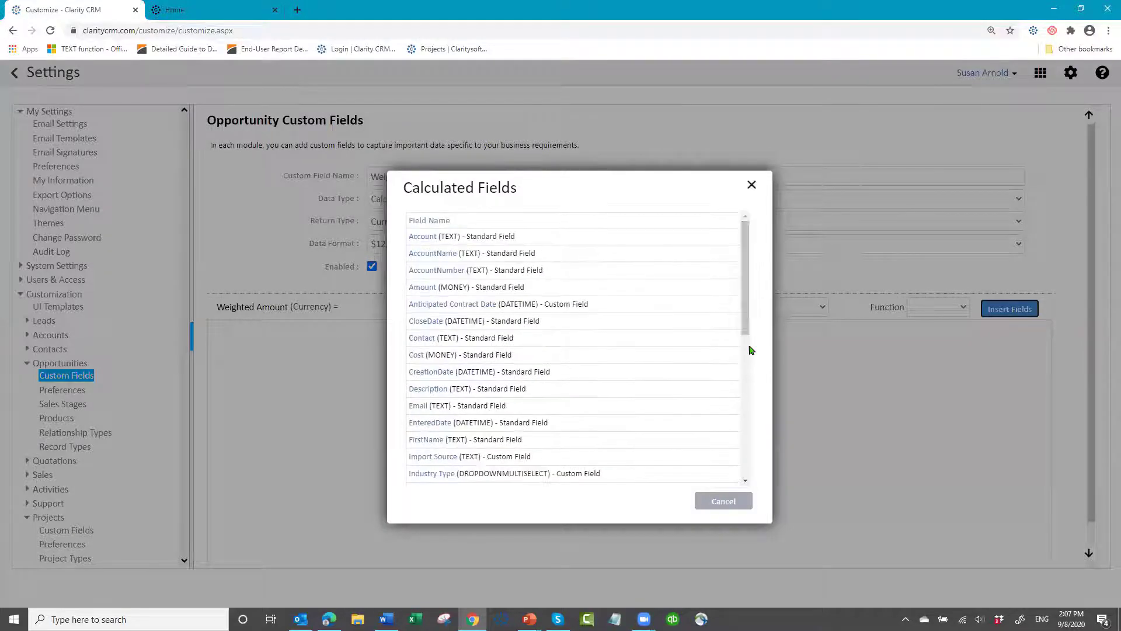
pyautogui.click(750, 185)
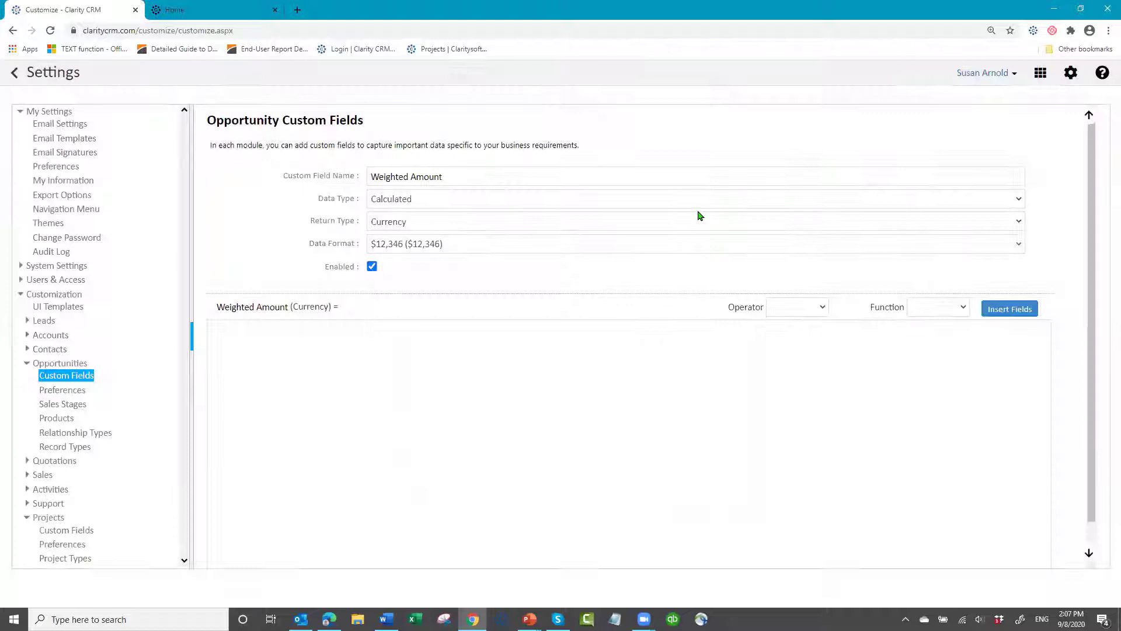
# Start the formula with the [Amount] field followed by a multiplication sign
pyautogui.click(244, 343)
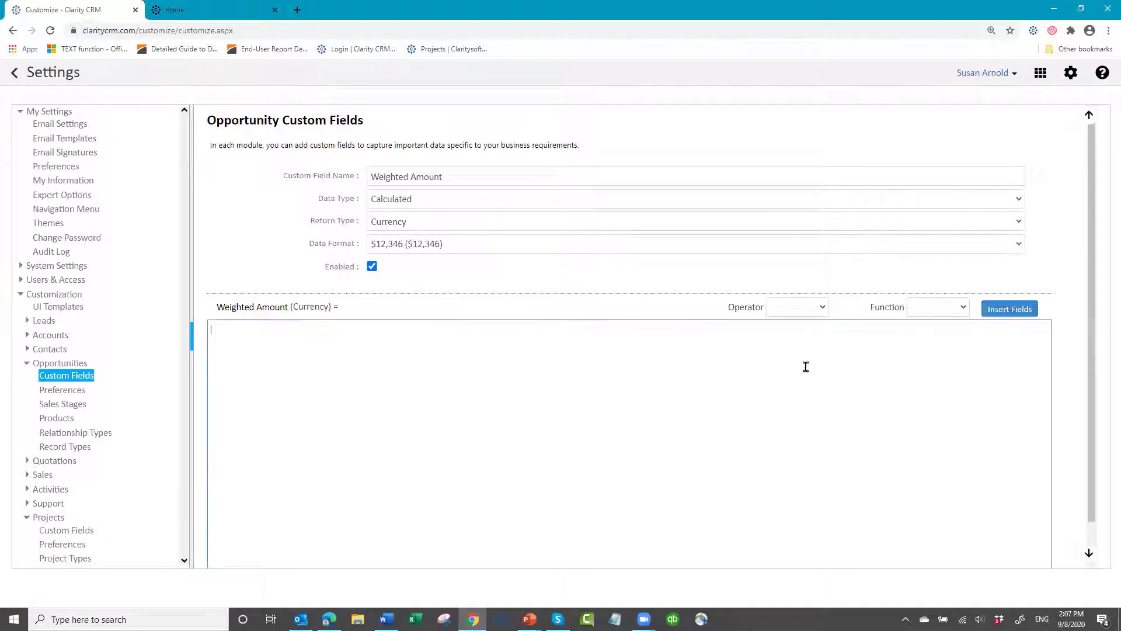
pyautogui.click(993, 320)
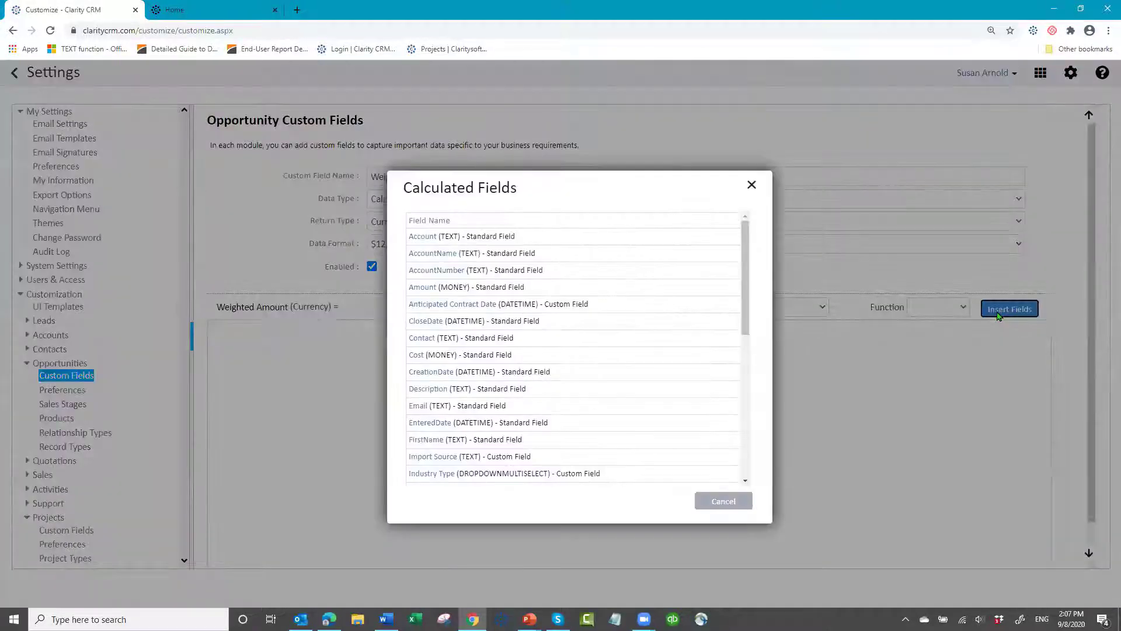
pyautogui.click(428, 288)
pyautogui.click(264, 325)
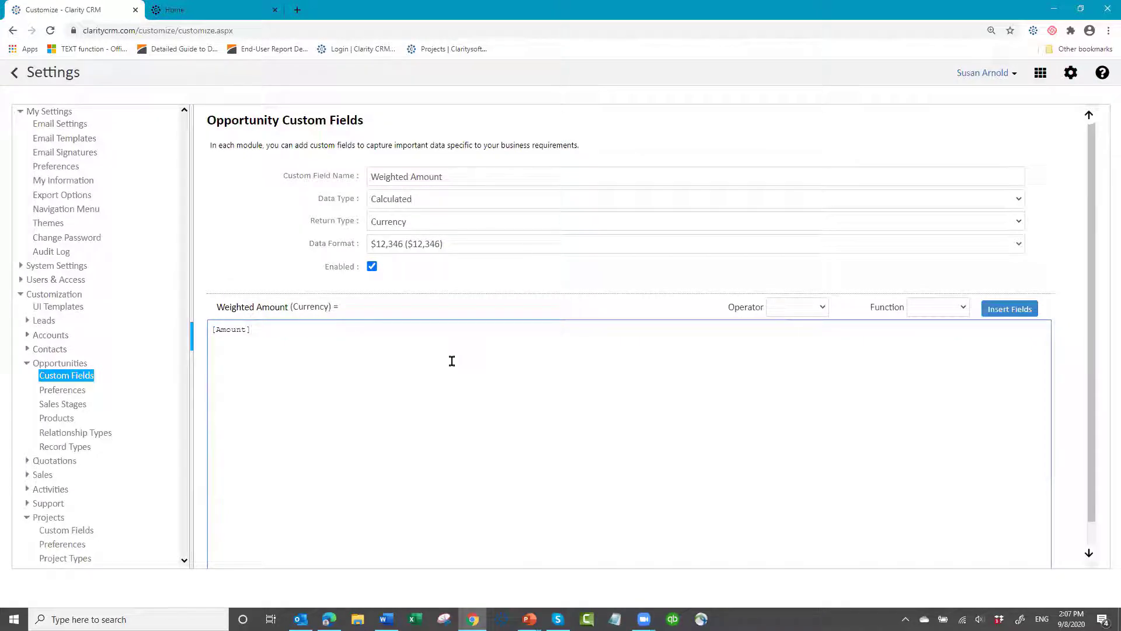
pyautogui.click(823, 311)
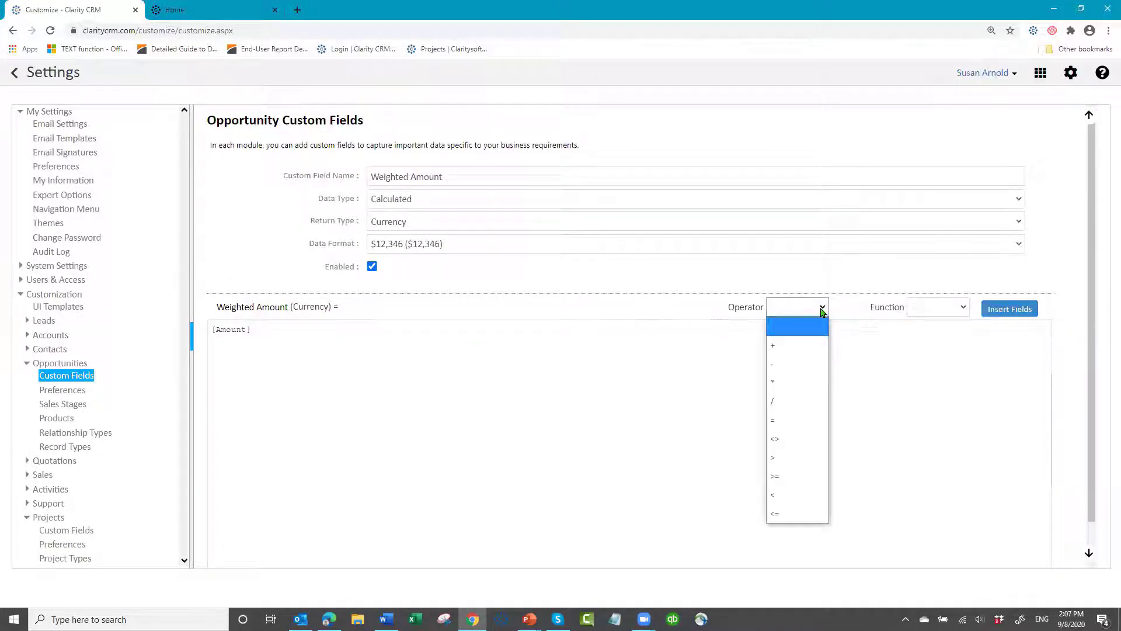
pyautogui.click(796, 383)
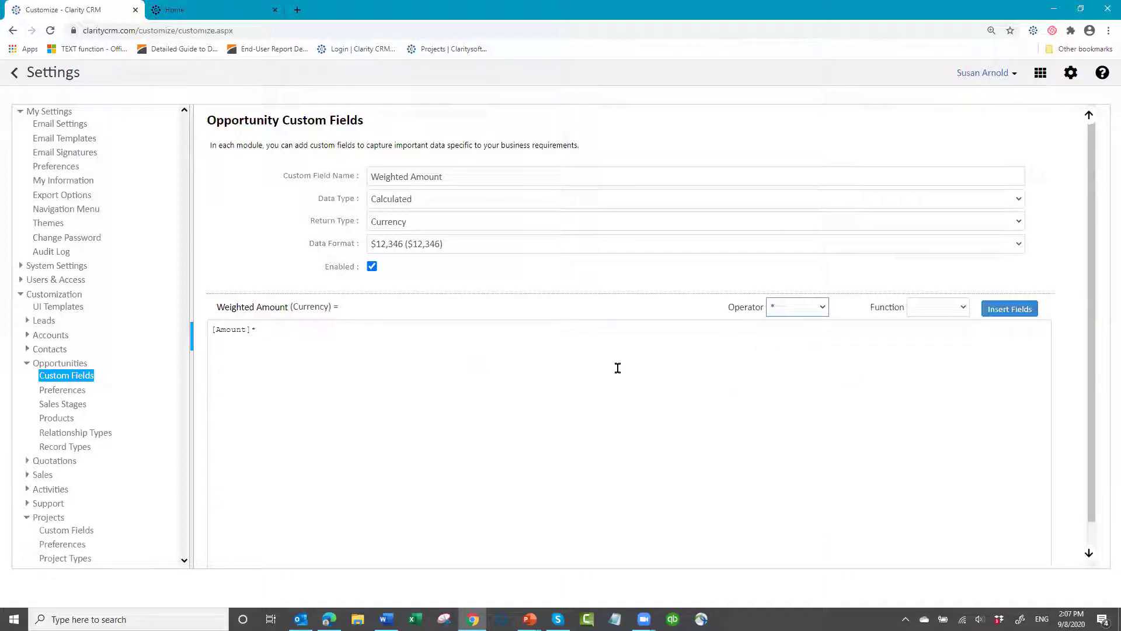
# Append [Probability], a division sign and 100 to complete [Amount]*[Probability]/100
pyautogui.click(1009, 310)
pyautogui.scroll(-4, 559, 371)
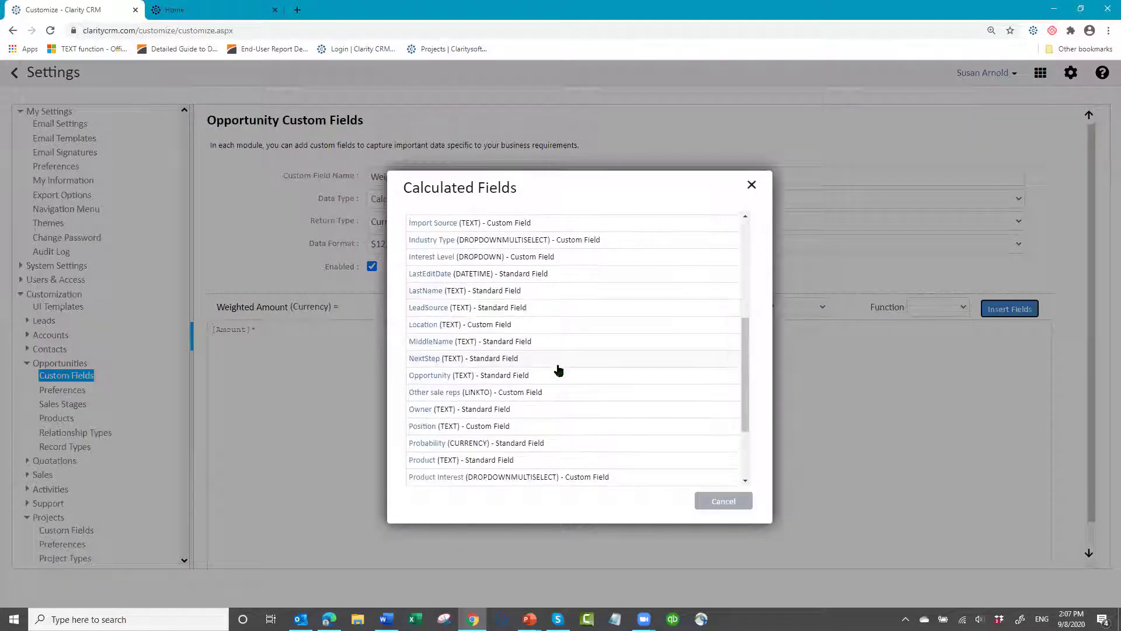
pyautogui.click(427, 443)
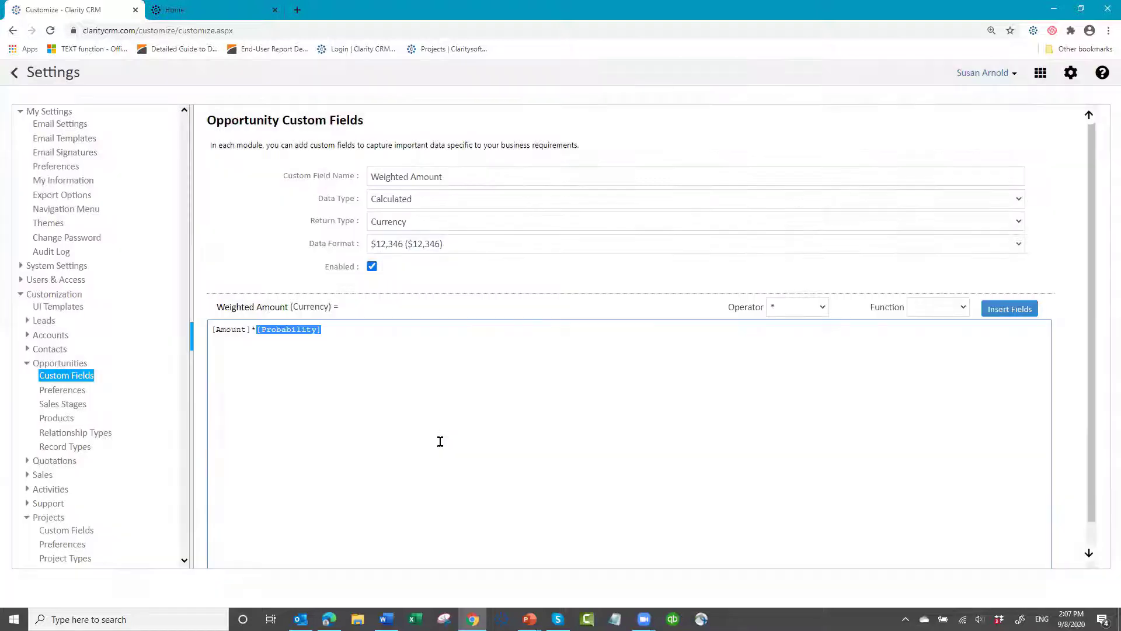
pyautogui.click(330, 331)
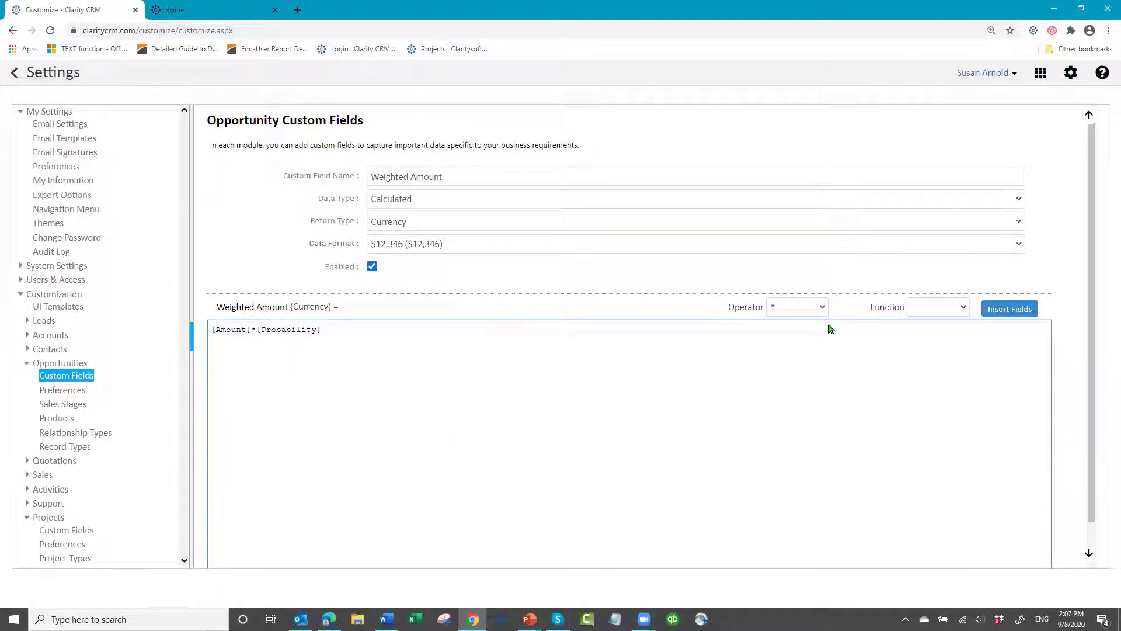
pyautogui.click(823, 307)
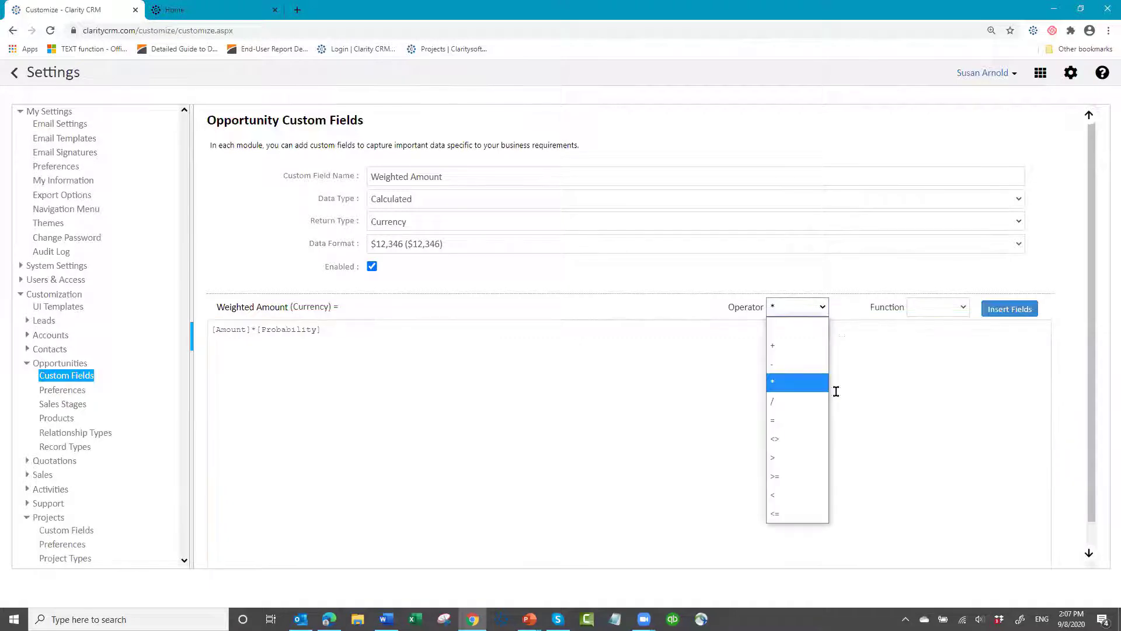
pyautogui.click(792, 401)
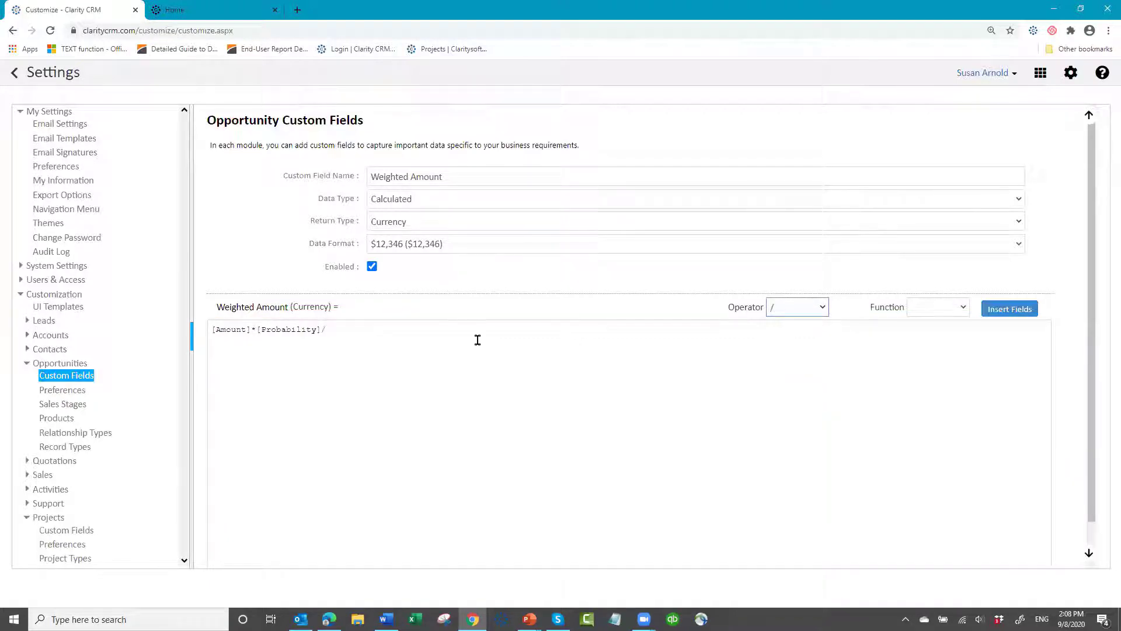
pyautogui.click(362, 338)
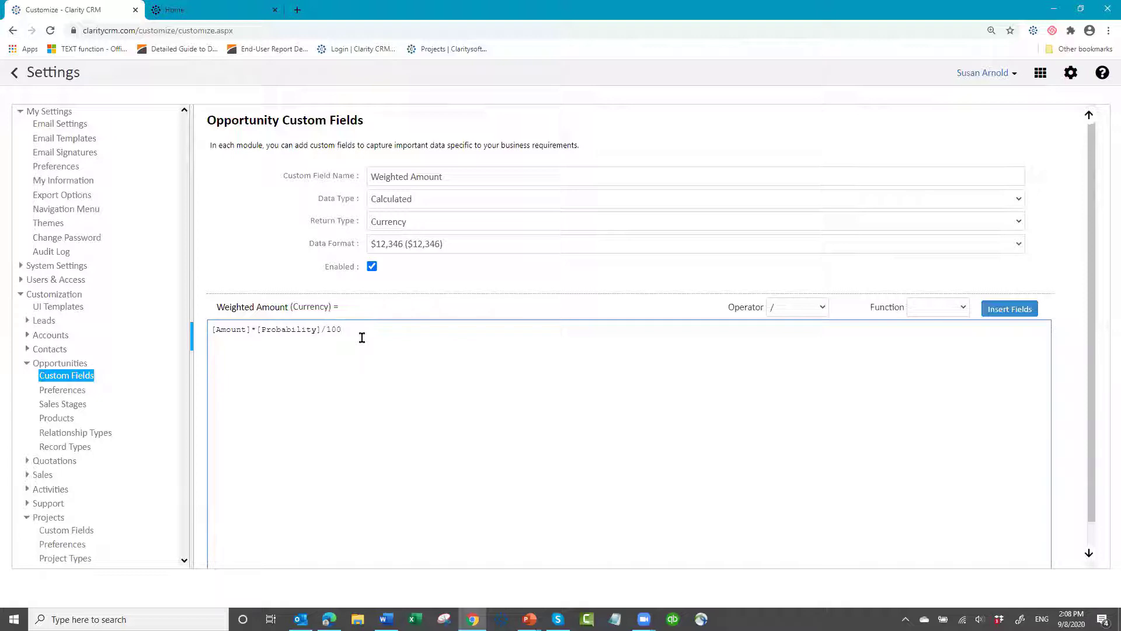
pyautogui.scroll(-1, 923, 380)
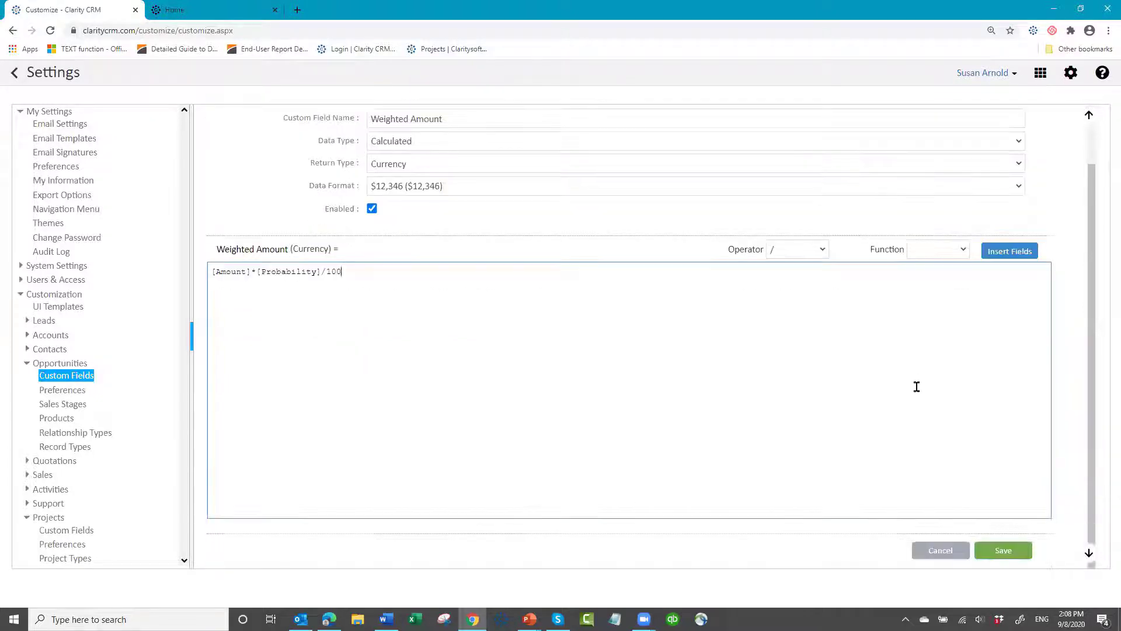
# Save Weighted Amount, confirm it in the custom fields list, and go to UI Templates
pyautogui.click(1002, 552)
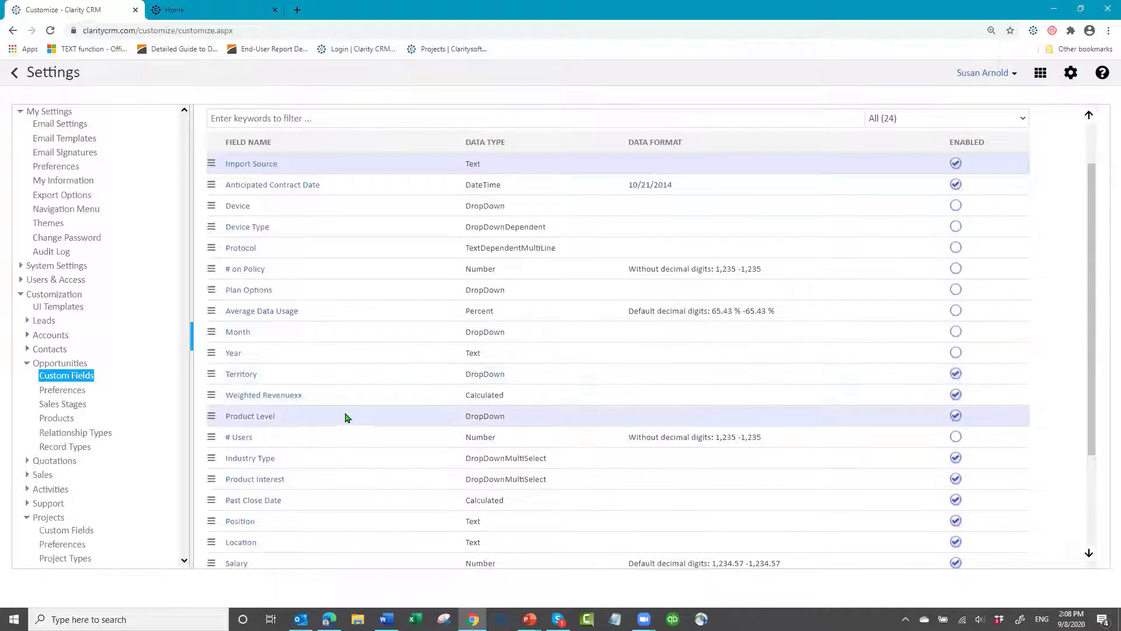
pyautogui.scroll(-3, 345, 419)
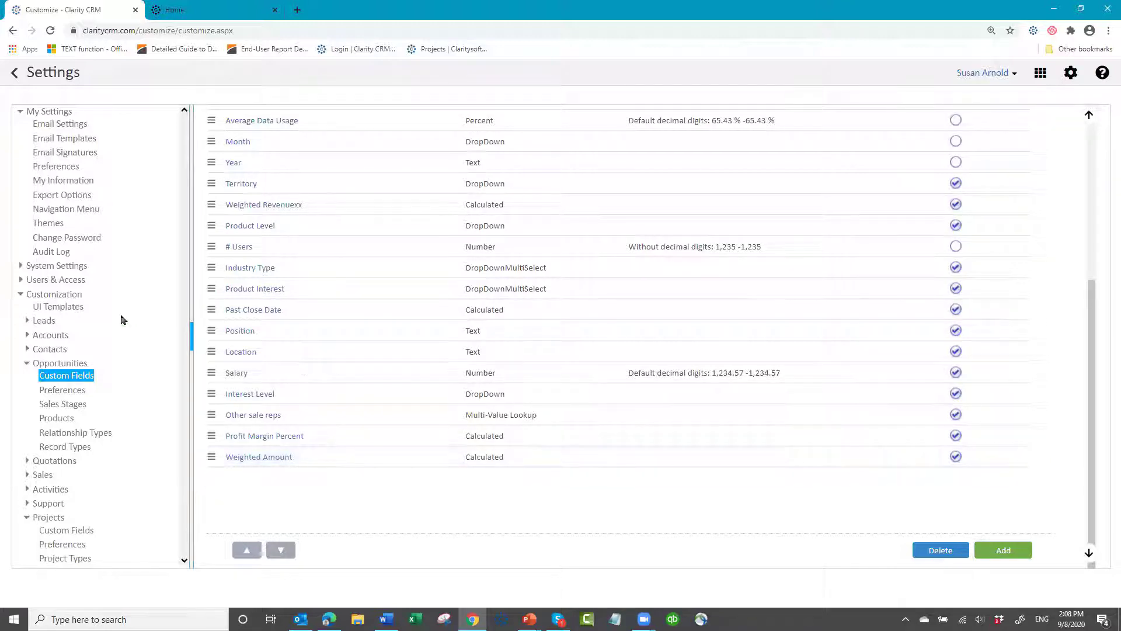
pyautogui.click(69, 308)
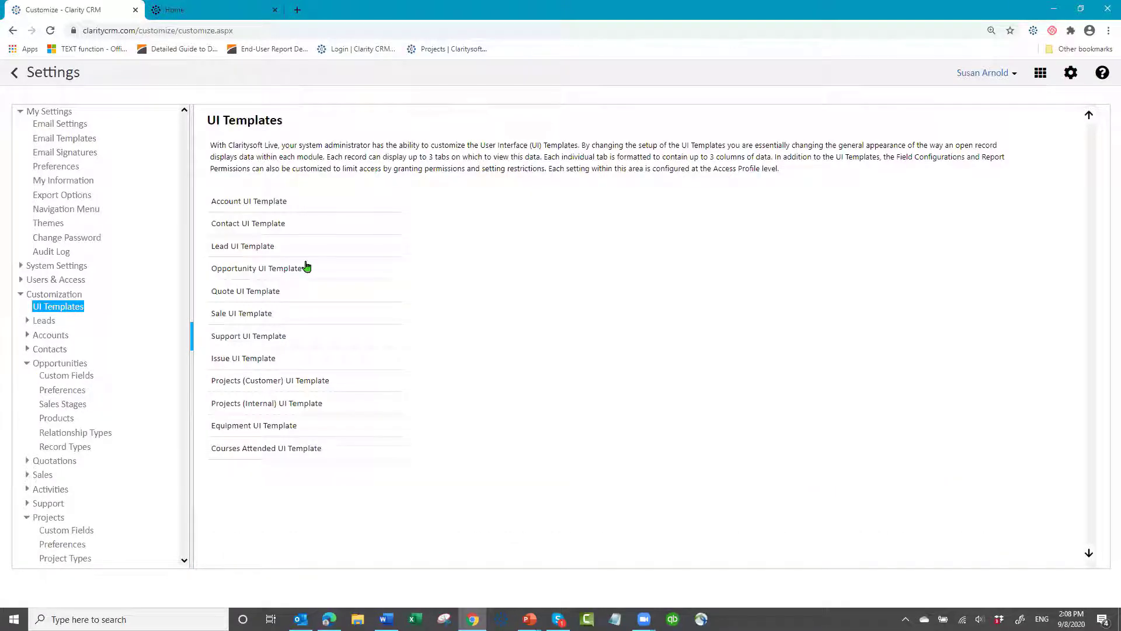
# In the All profile's Opportunity template, put Weighted Amount and Probability in Column 2 and save
pyautogui.click(289, 269)
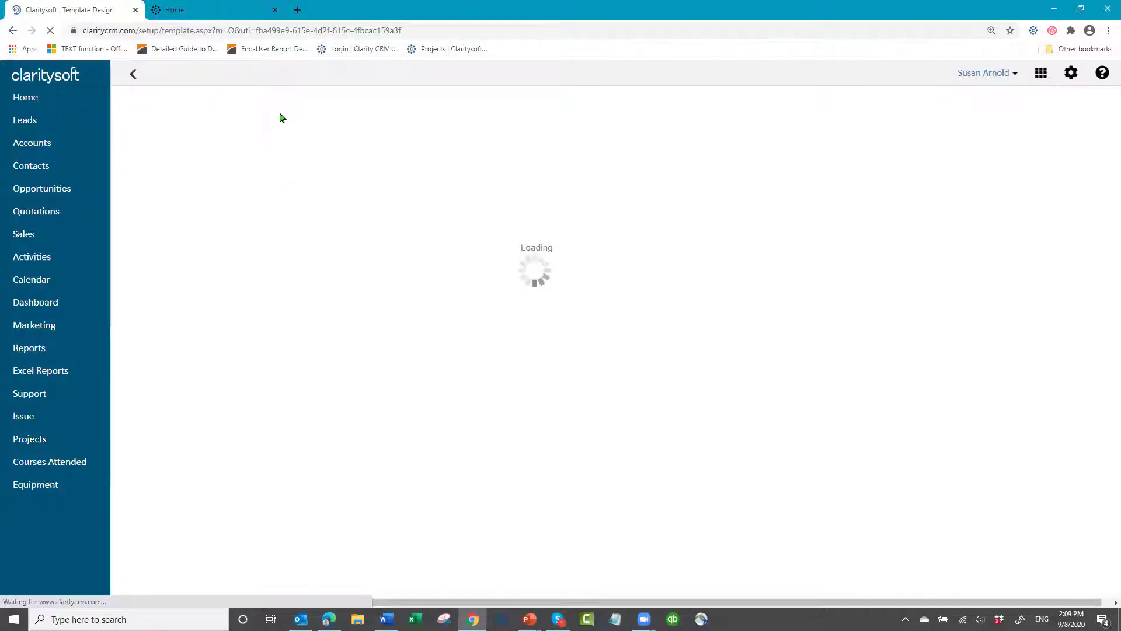
pyautogui.click(290, 135)
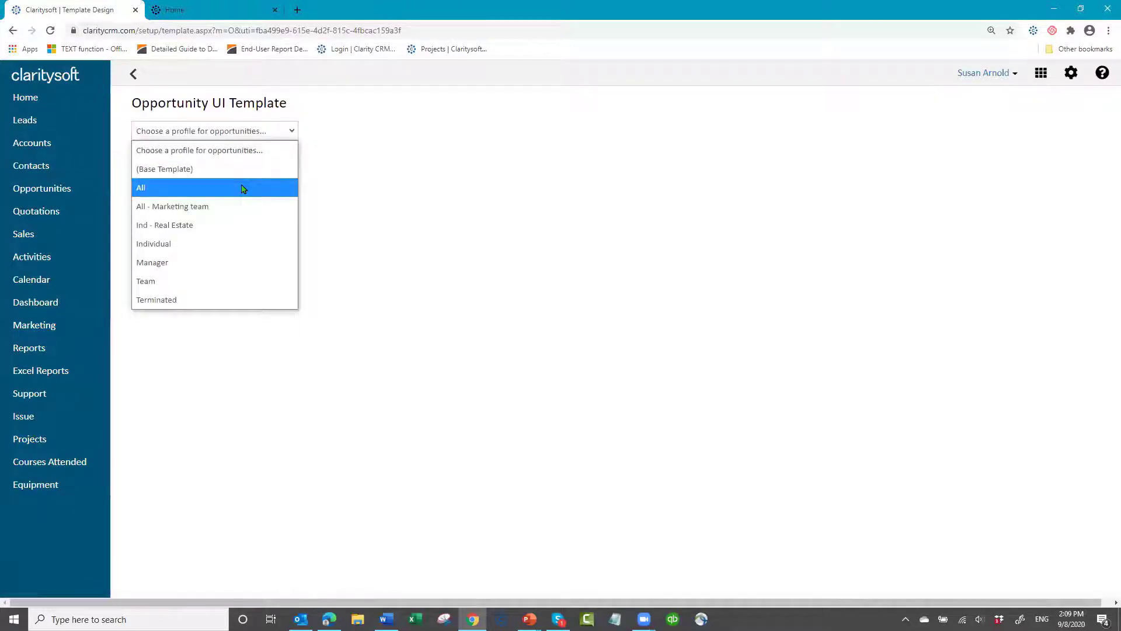
pyautogui.click(244, 188)
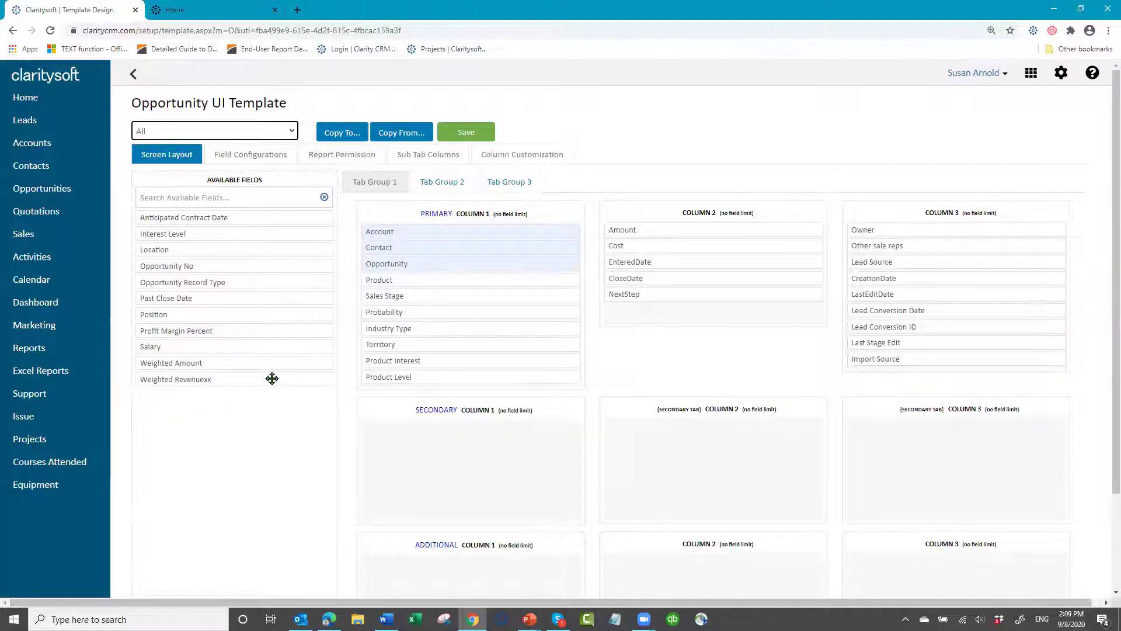
pyautogui.moveTo(272, 364); pyautogui.dragTo(659, 243)
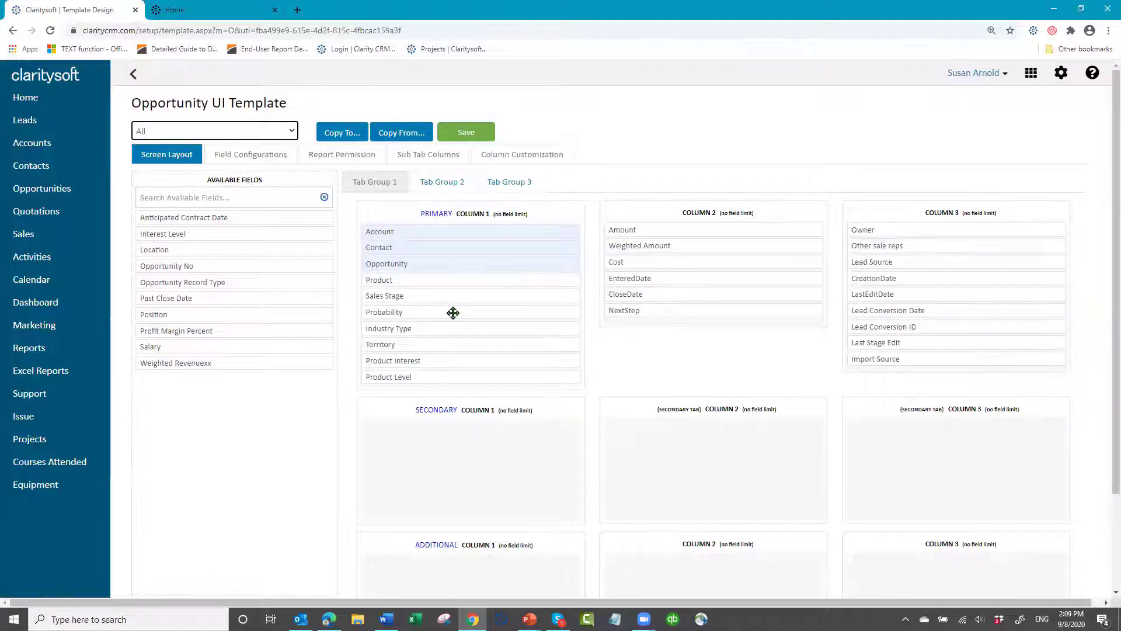
pyautogui.moveTo(451, 313); pyautogui.dragTo(691, 226)
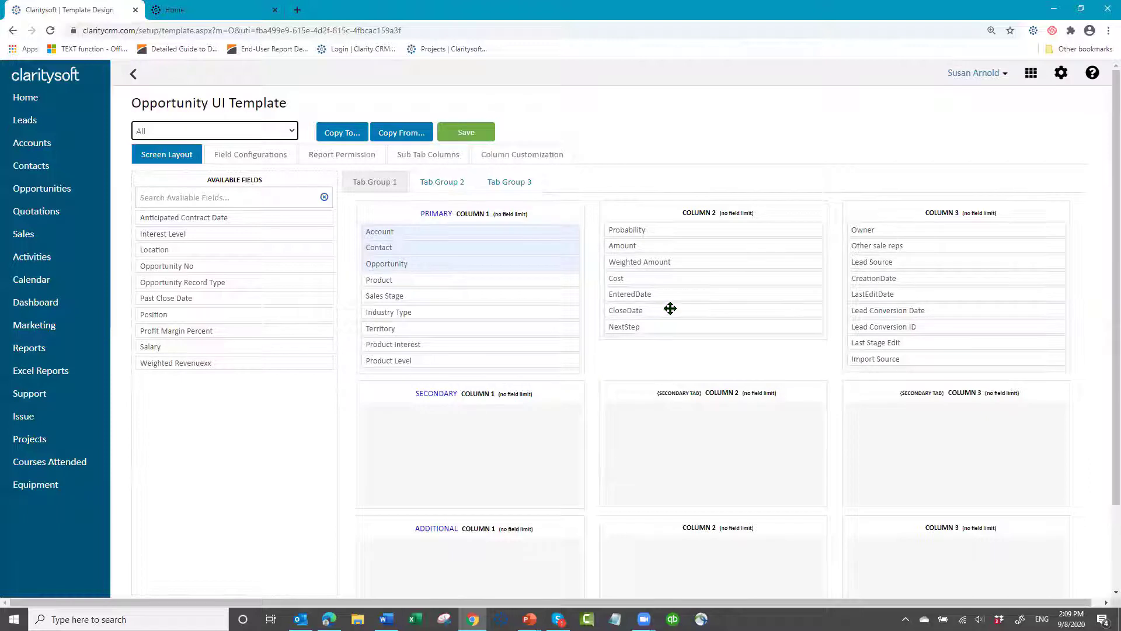
pyautogui.click(464, 134)
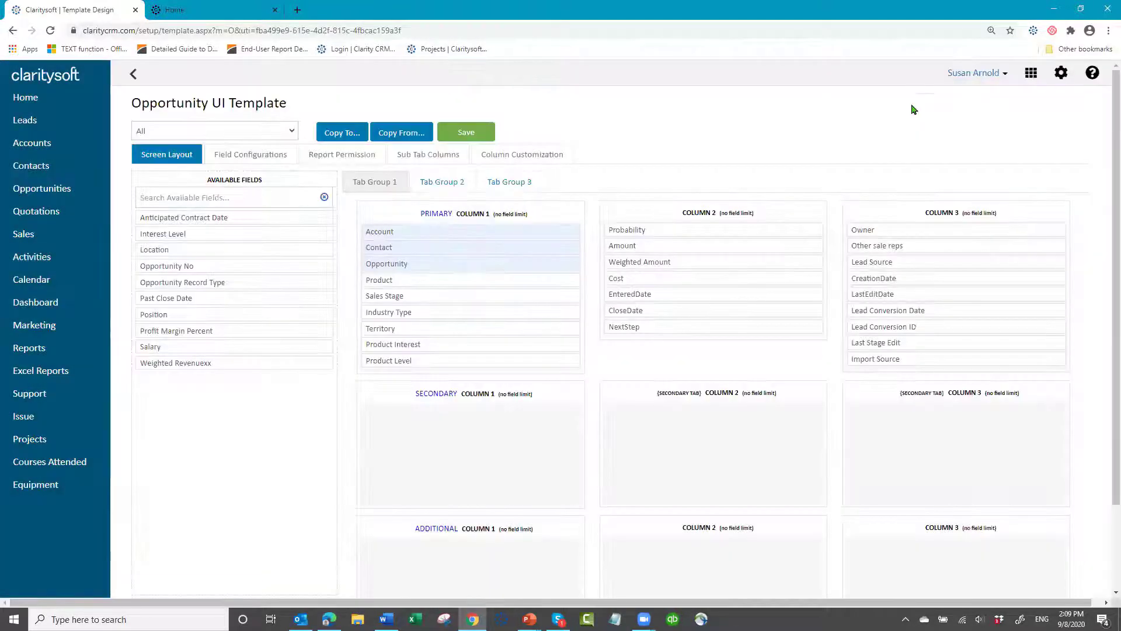
# Log out, sign back in with the account password, and open the Opportunities list
pyautogui.click(1005, 74)
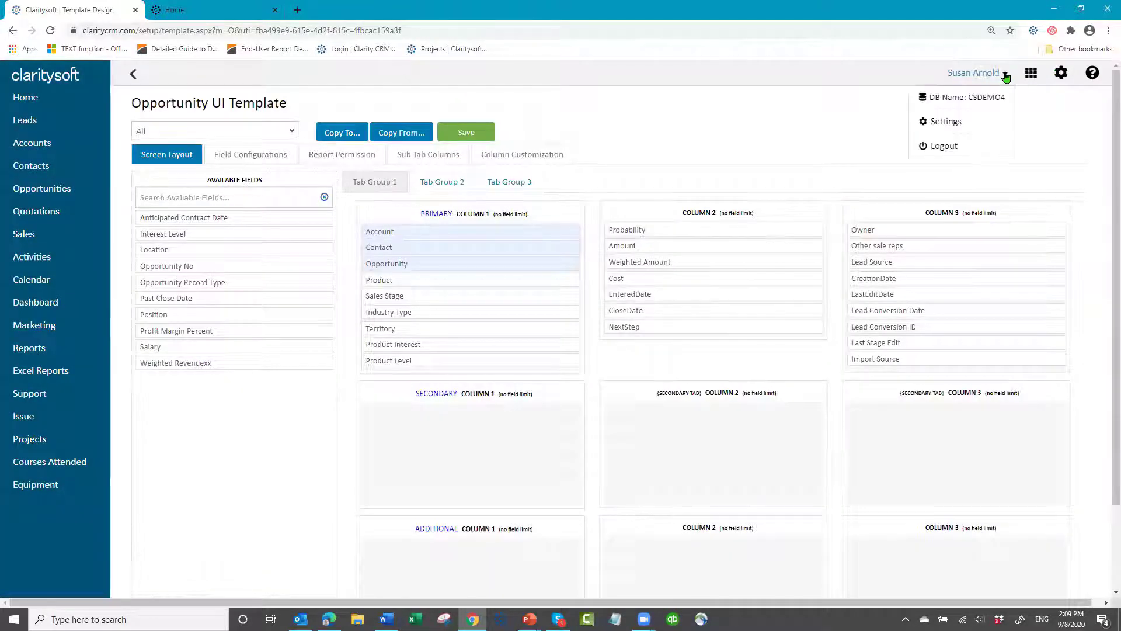
pyautogui.click(941, 147)
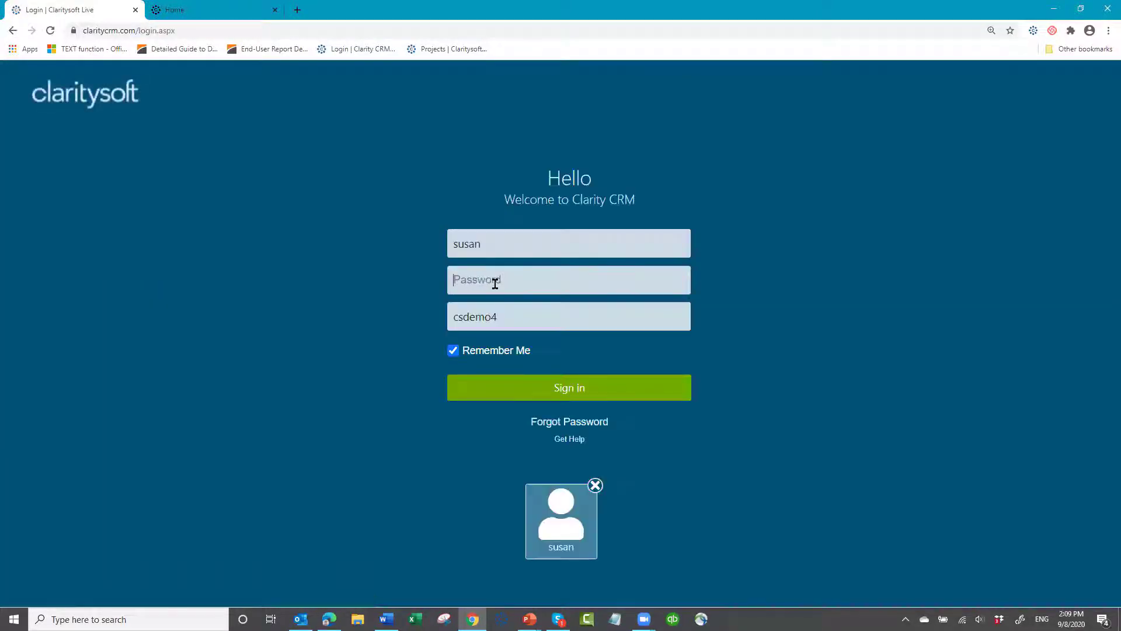
pyautogui.write('•••••••')
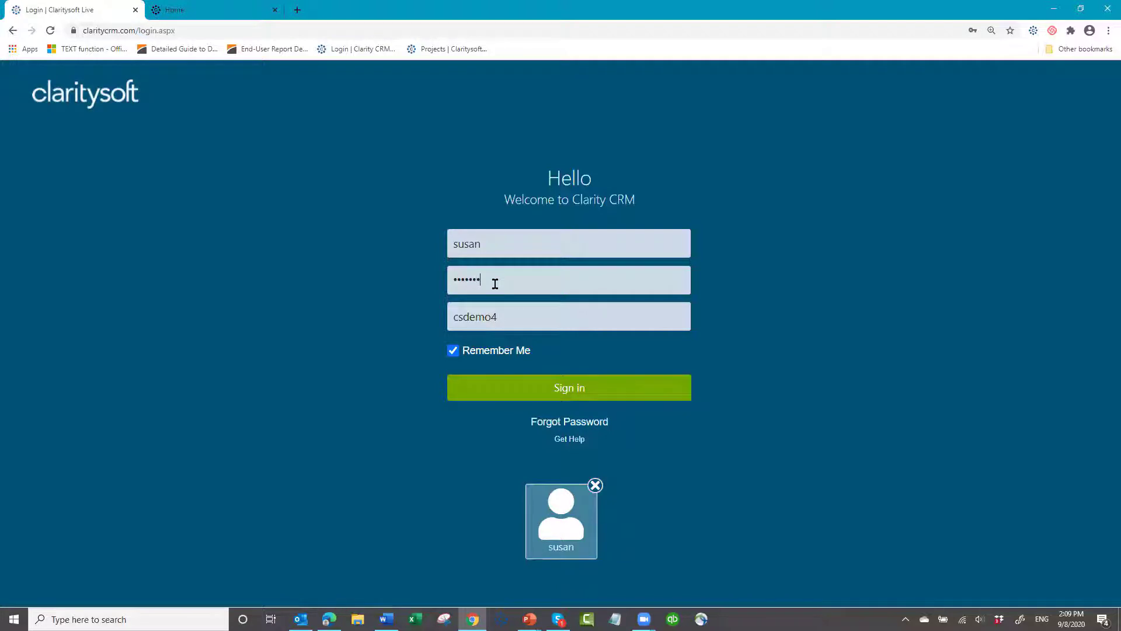
pyautogui.press('Return')
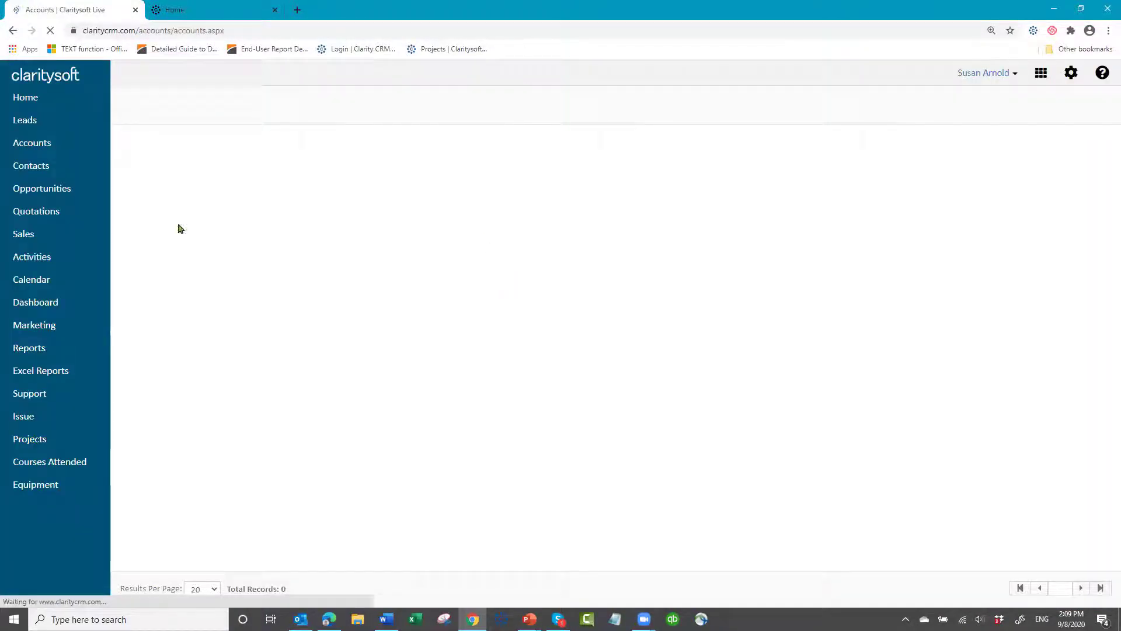
pyautogui.click(53, 193)
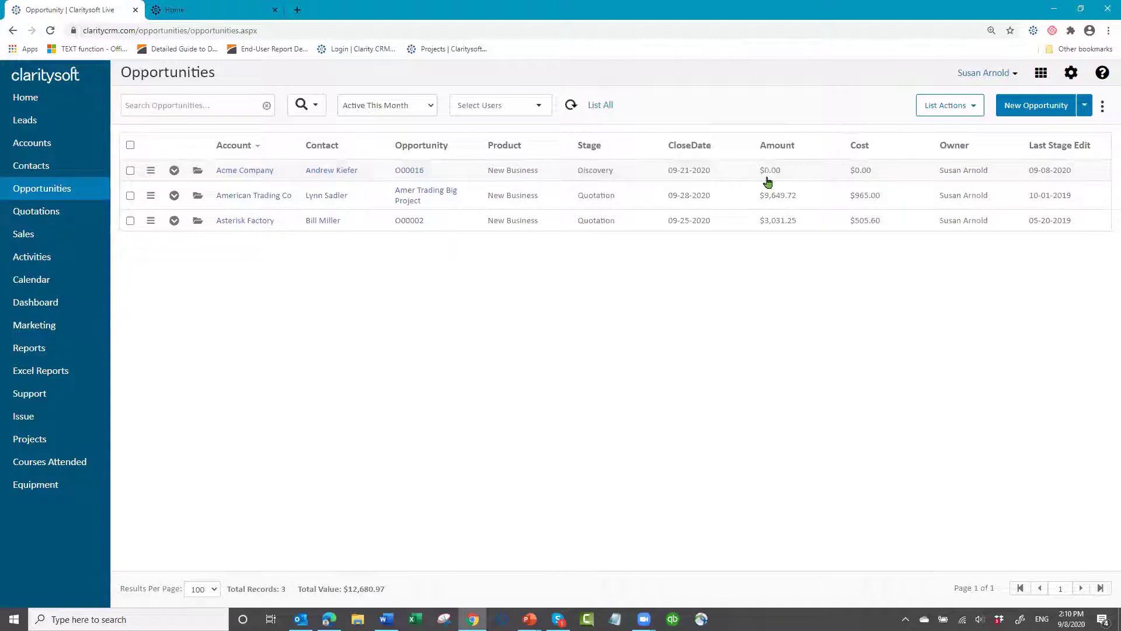
# Open Acme Company's opportunity O00016, set Amount to 10,000, and save for a $3,000 weighted amount
pyautogui.click(198, 171)
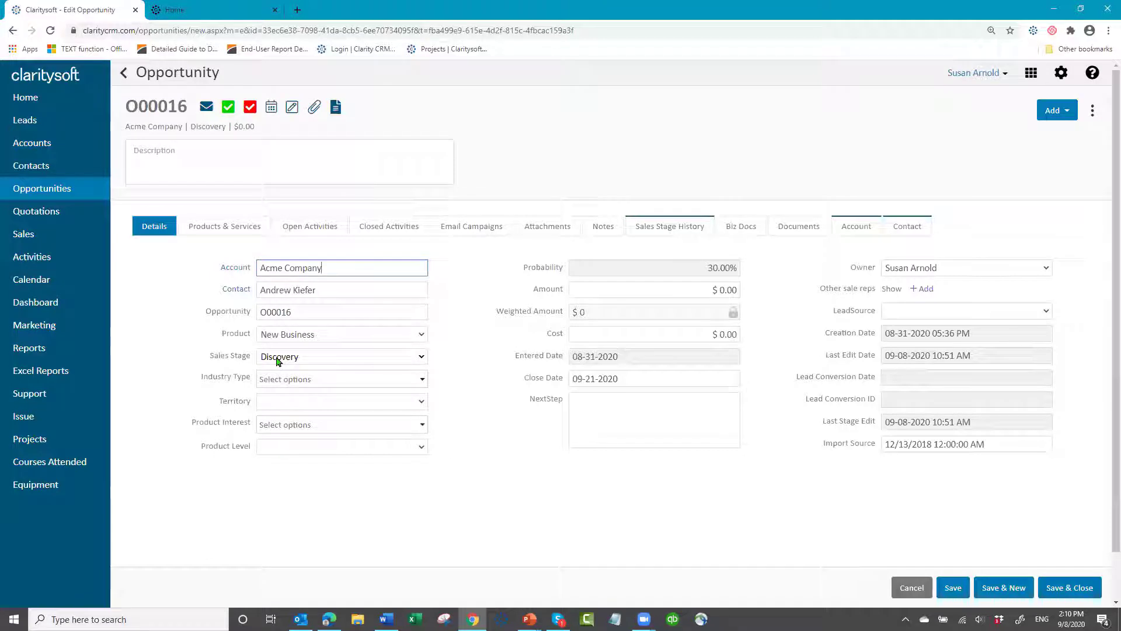
pyautogui.click(730, 290)
pyautogui.write('10000')
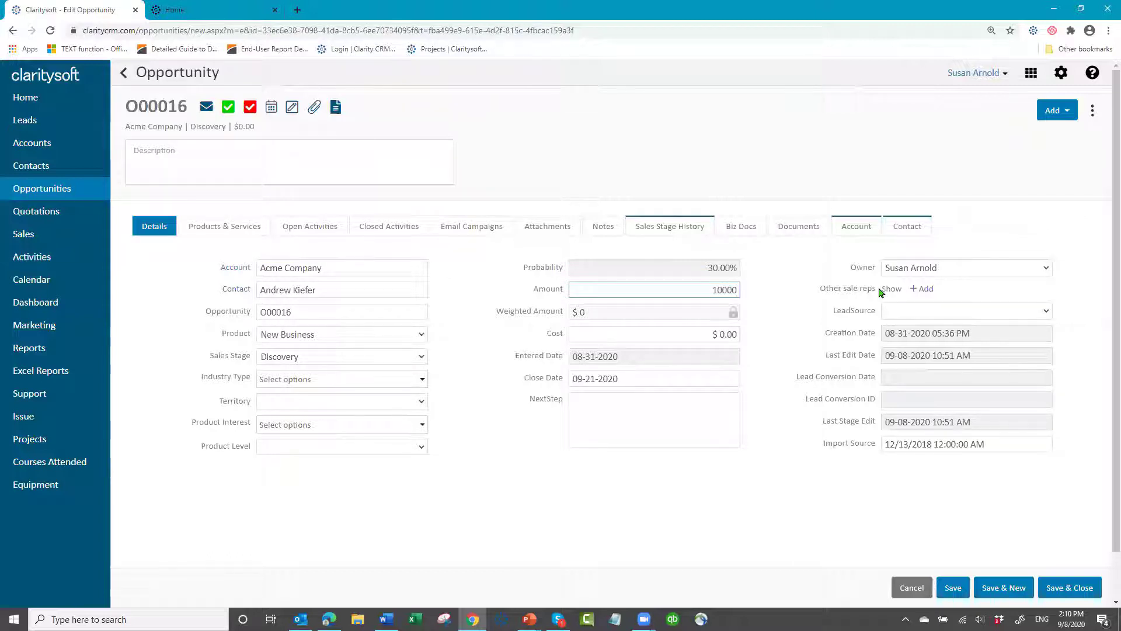
pyautogui.press('Tab')
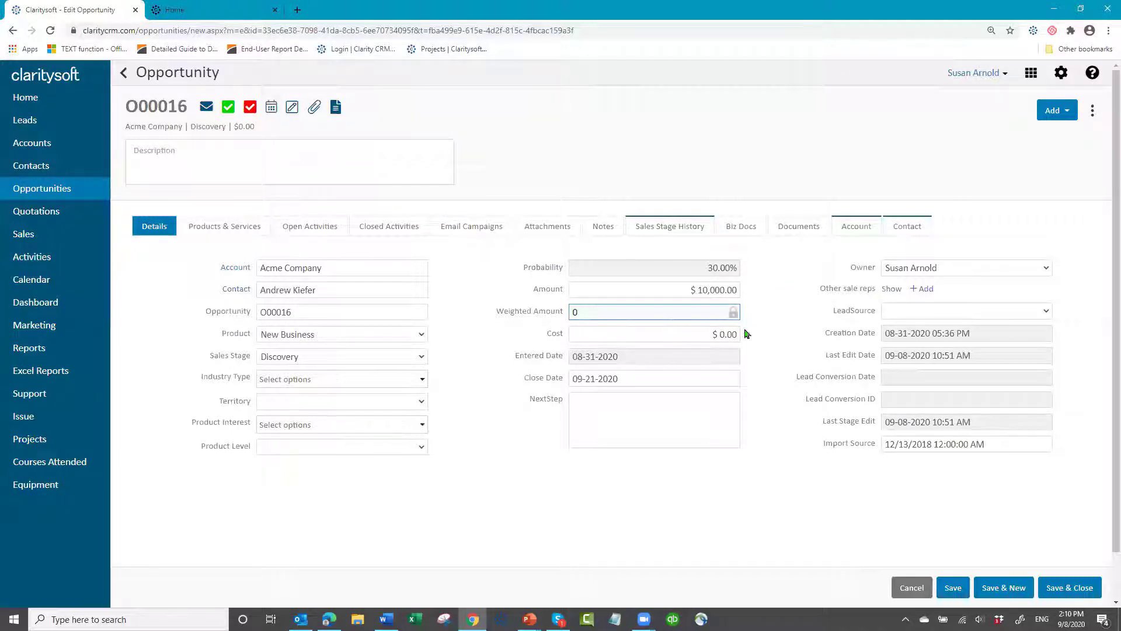
pyautogui.click(958, 588)
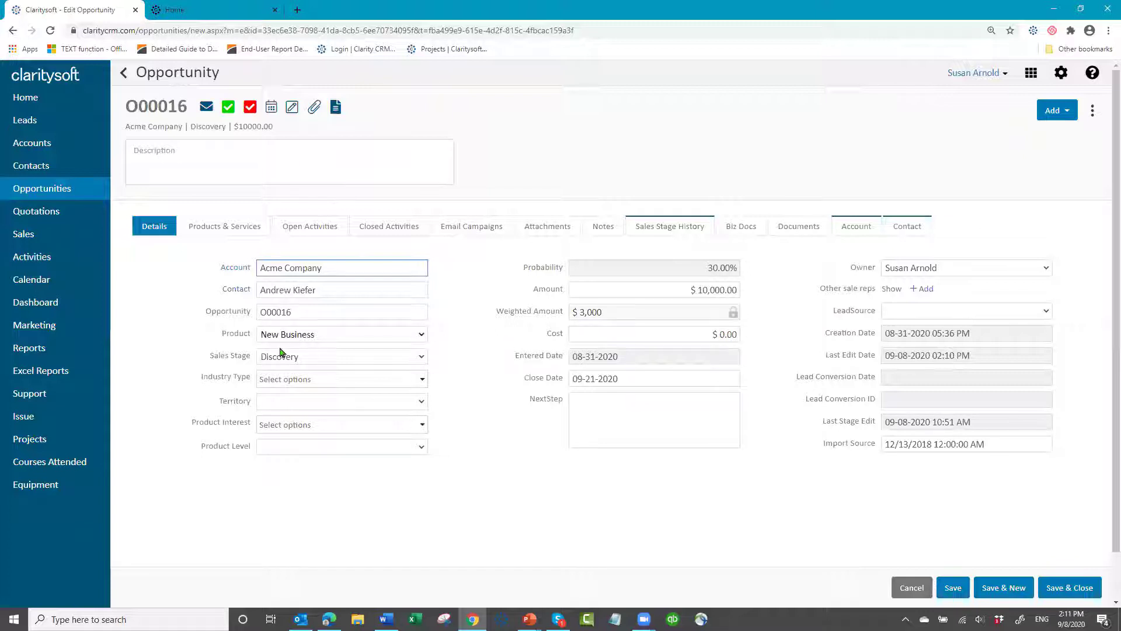
# Move opportunity O00016 to the Quotation stage at 75% probability, then save and close it
pyautogui.click(423, 356)
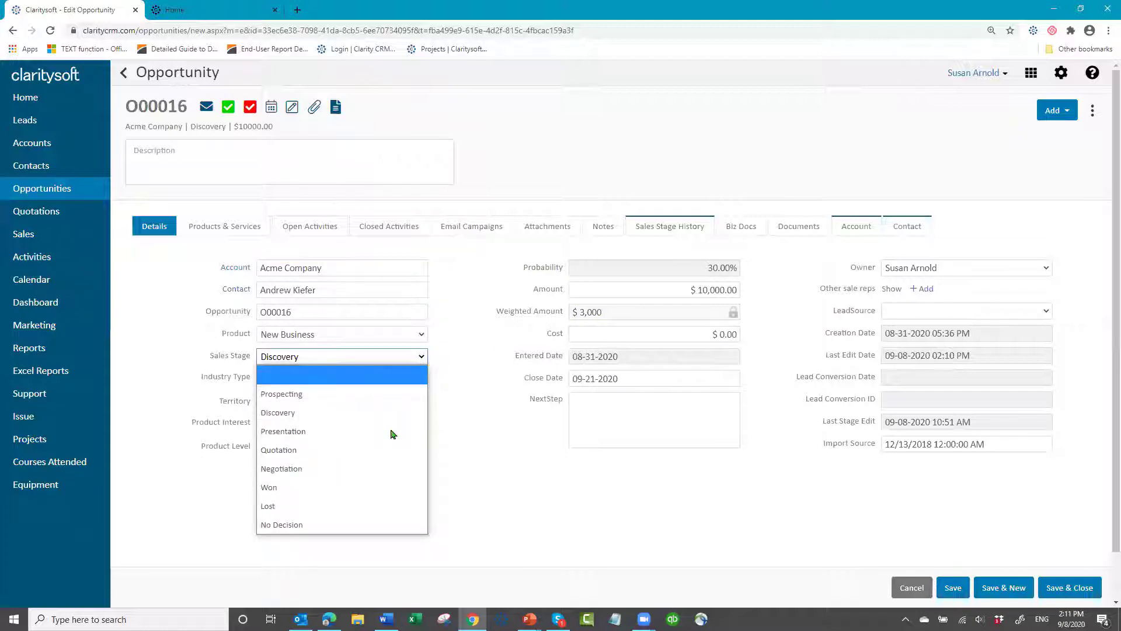
pyautogui.click(390, 449)
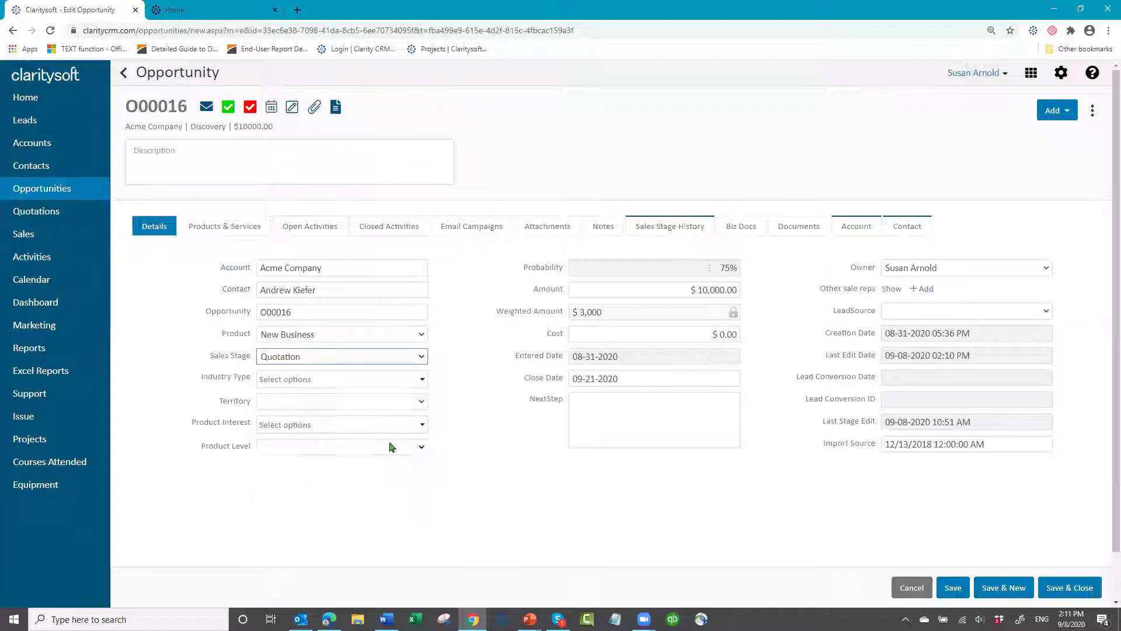
pyautogui.doubleClick(732, 269)
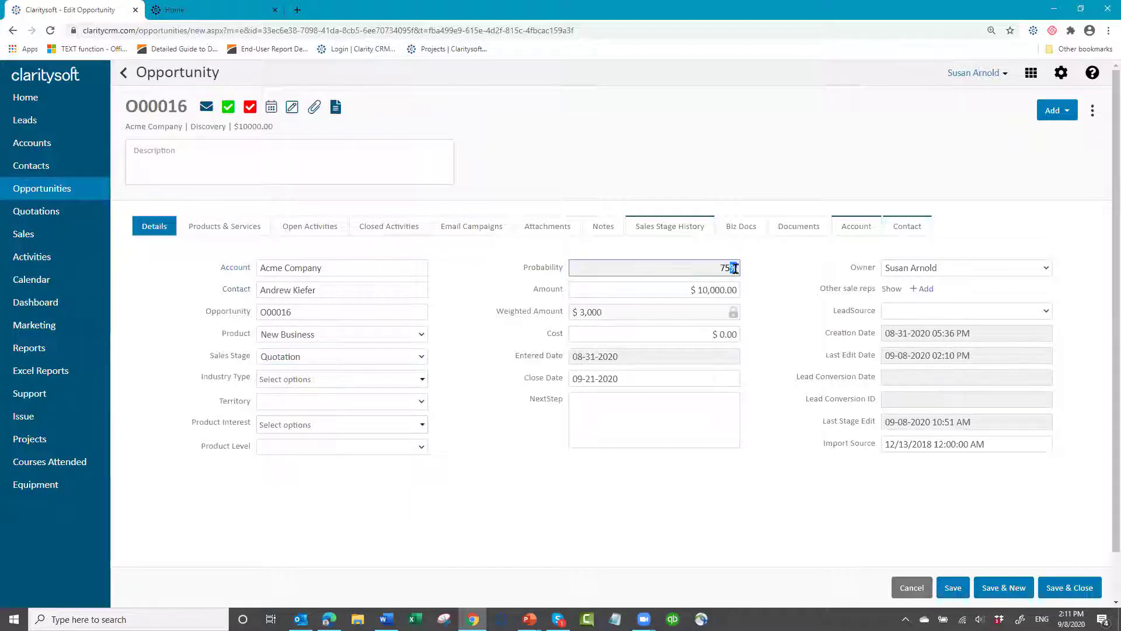
pyautogui.click(957, 591)
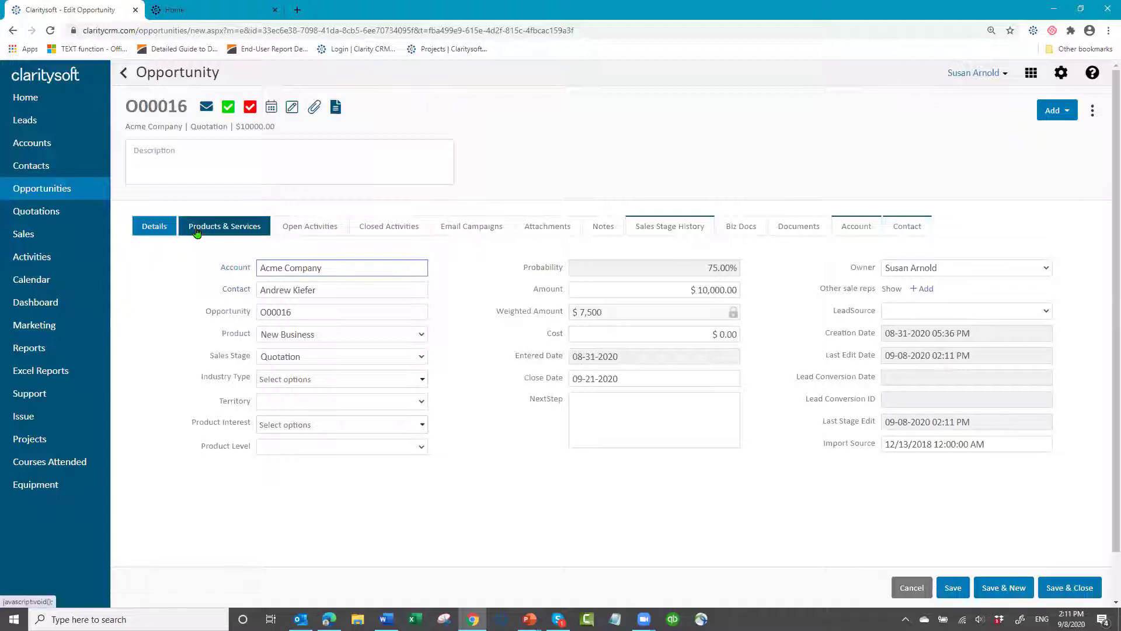
pyautogui.click(1075, 586)
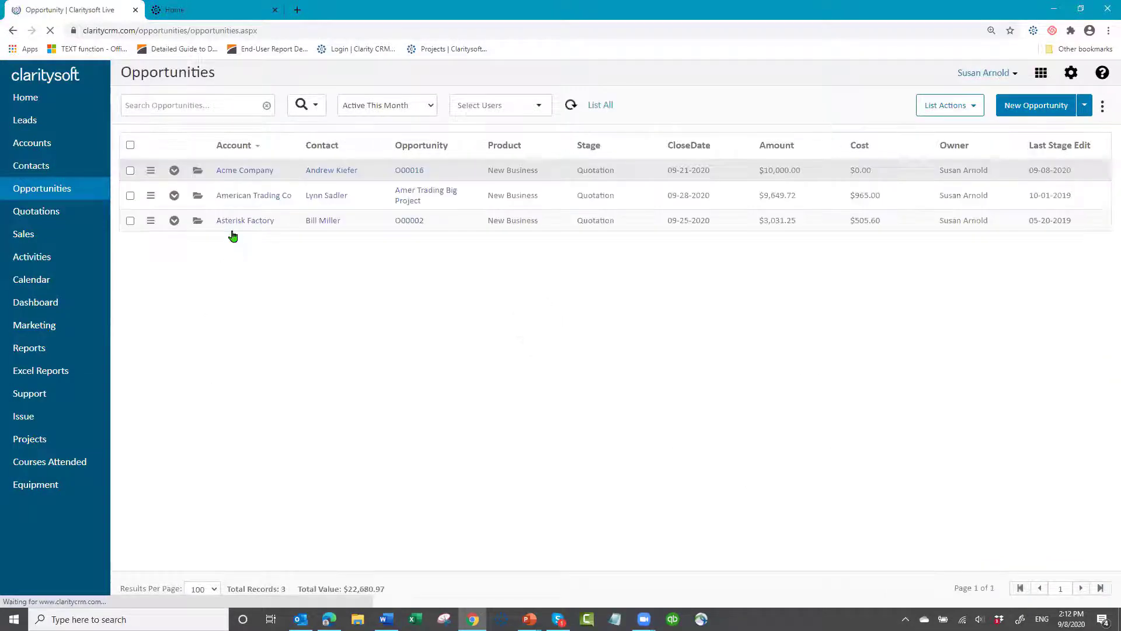
# Open Amer Trading Big Project and review its Products & Services before returning to details
pyautogui.click(197, 199)
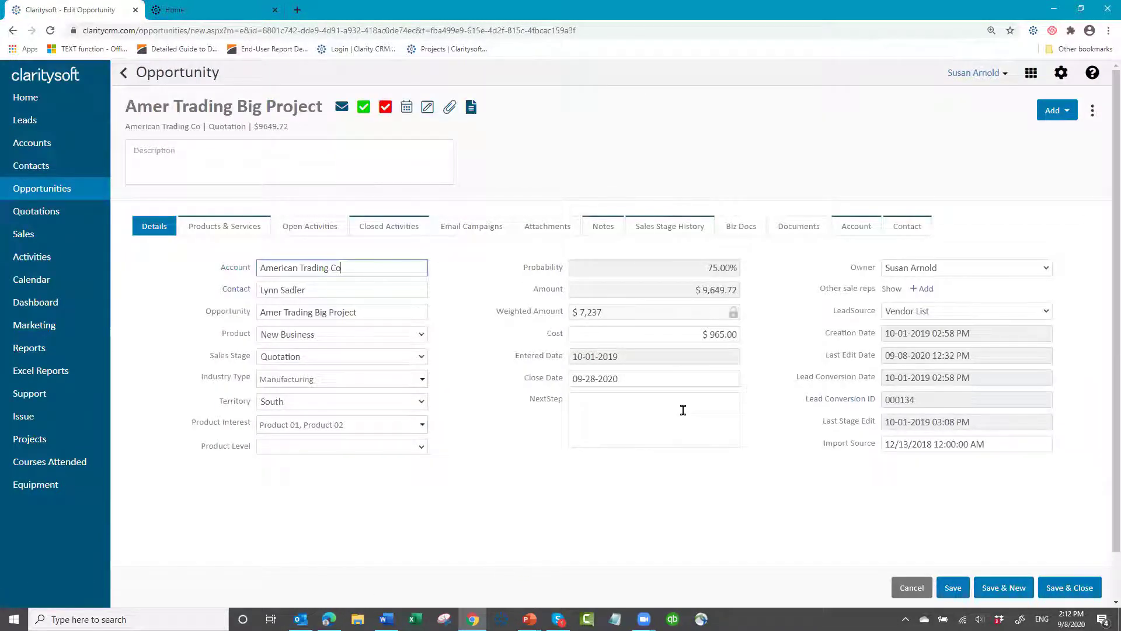
pyautogui.click(220, 227)
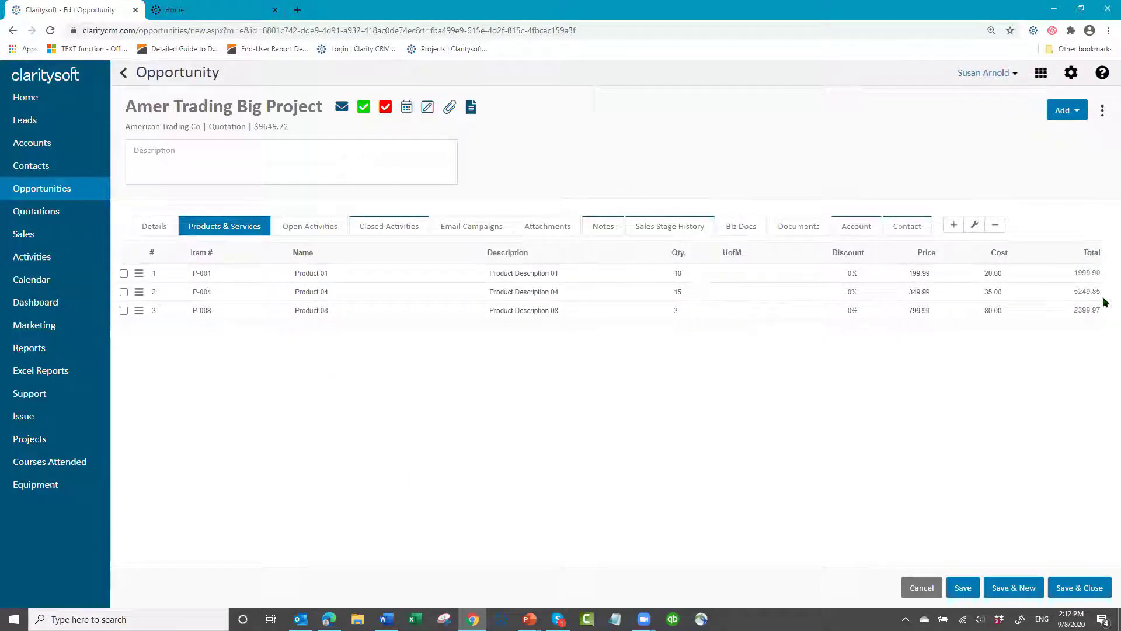
pyautogui.click(176, 235)
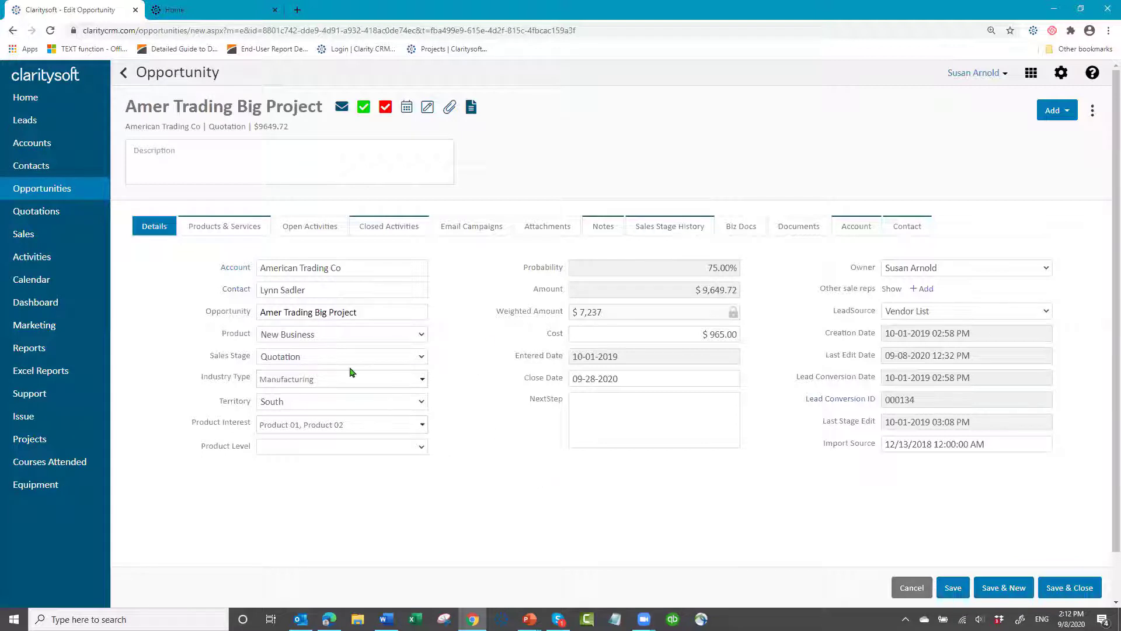
# Set the sales stage to Negotiation at 90% probability, then save and close the opportunity
pyautogui.click(421, 357)
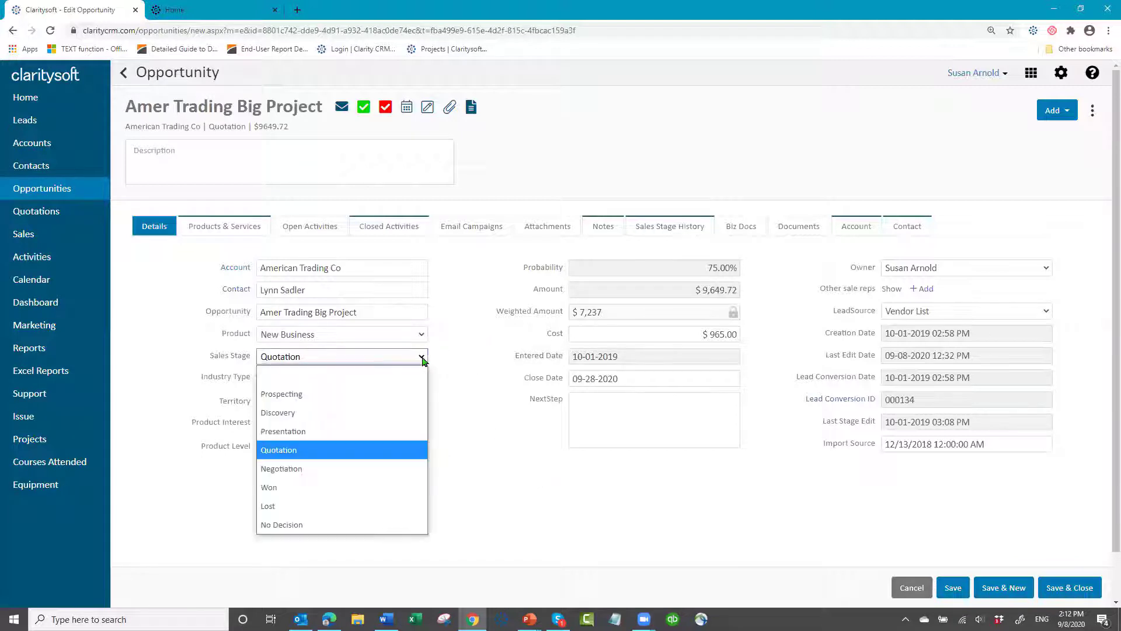
pyautogui.click(362, 469)
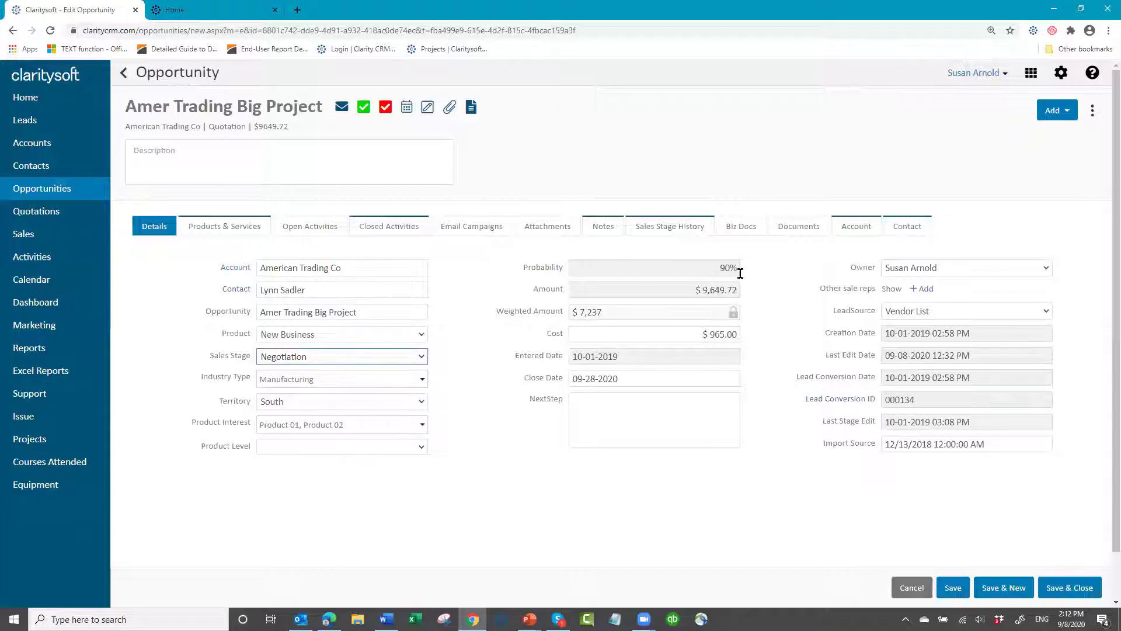
pyautogui.click(954, 594)
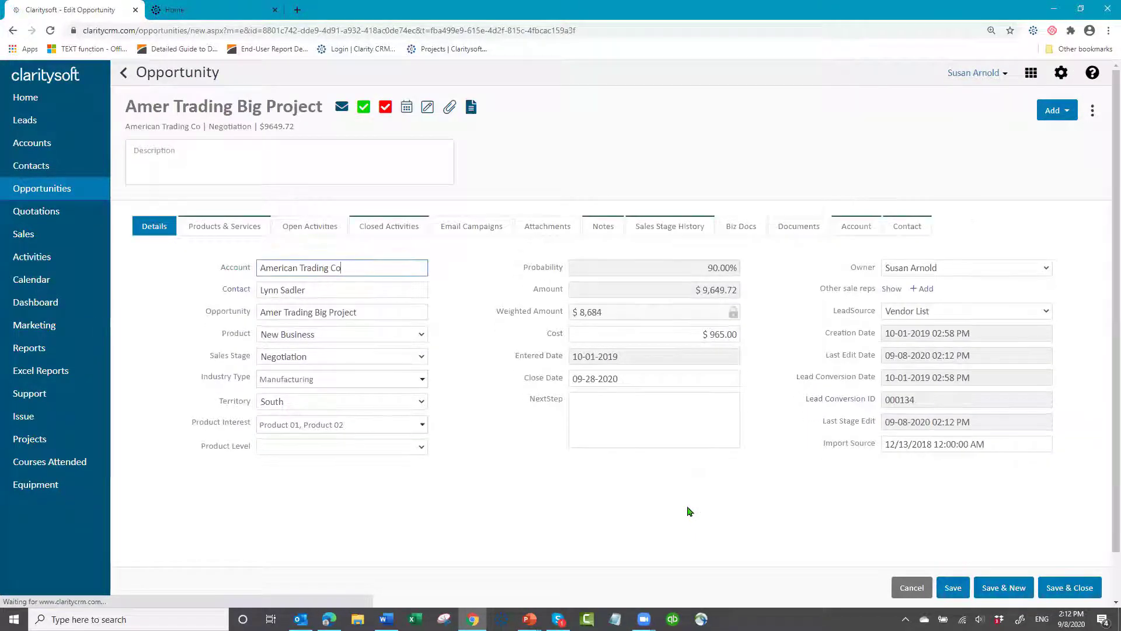
pyautogui.click(1070, 587)
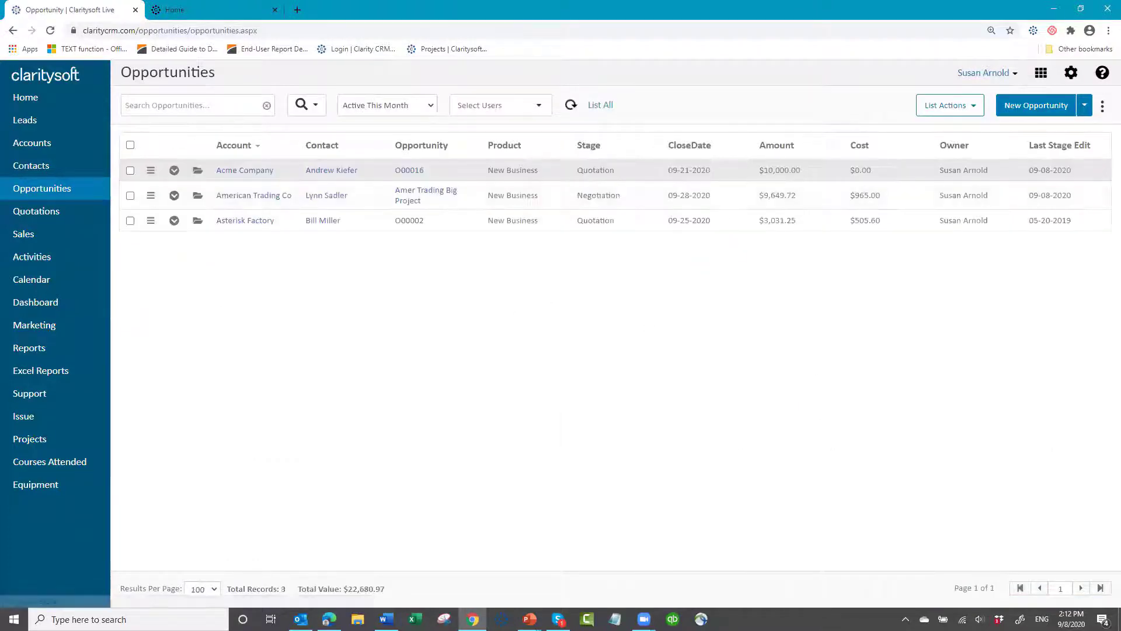
# Make Weighted Amount a visible column right after Amount in the Opportunities list
pyautogui.click(1103, 109)
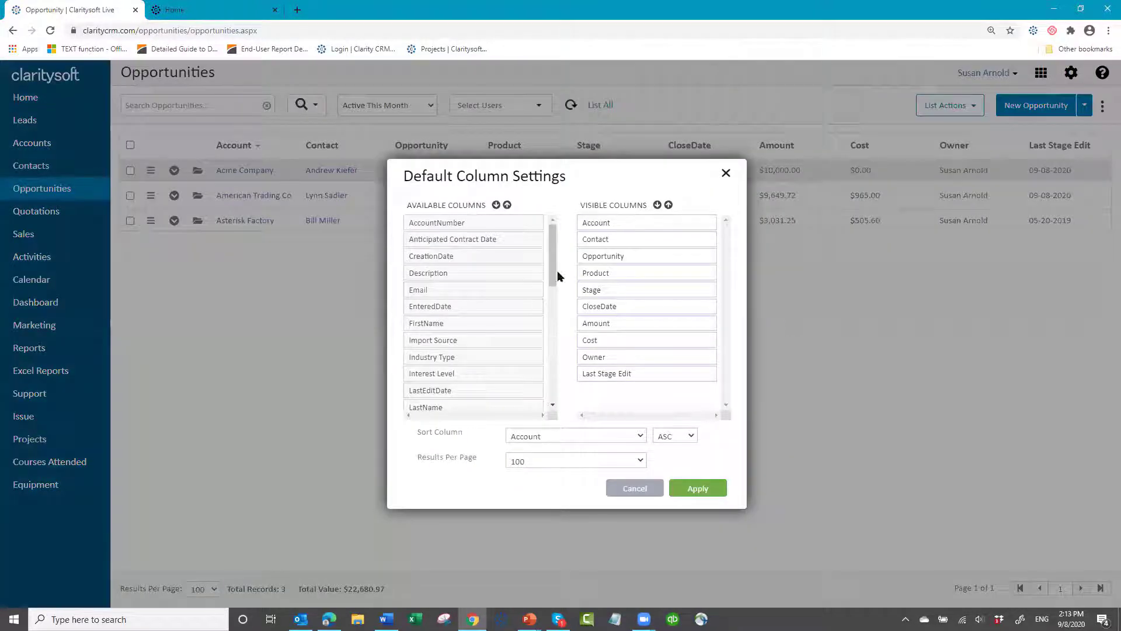
pyautogui.moveTo(554, 281); pyautogui.dragTo(540, 406)
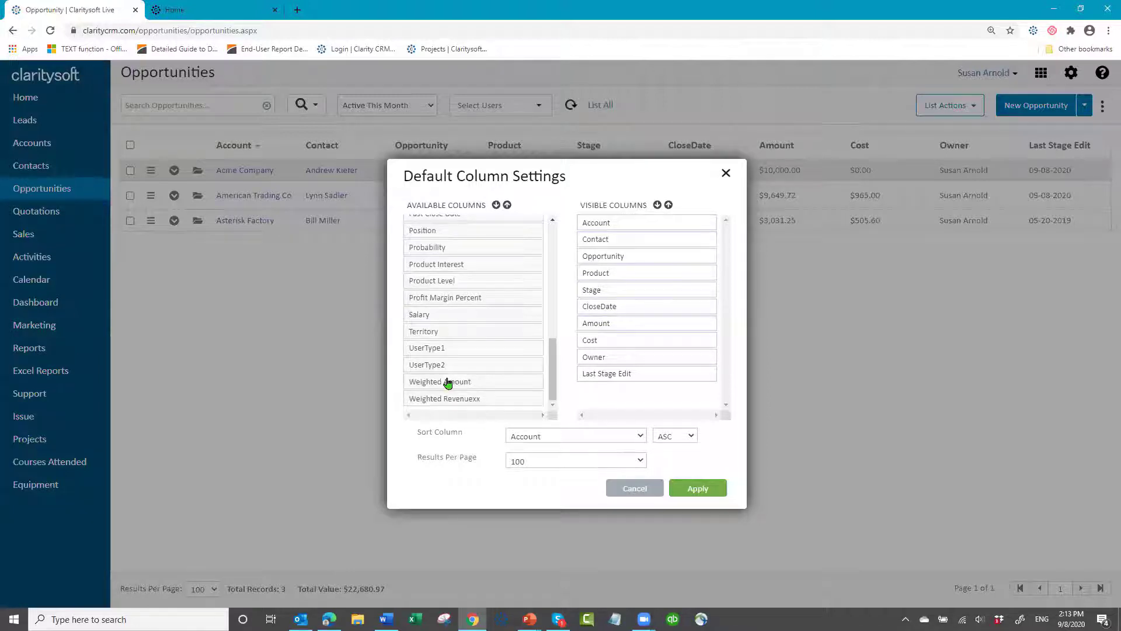
pyautogui.moveTo(448, 383); pyautogui.dragTo(623, 340)
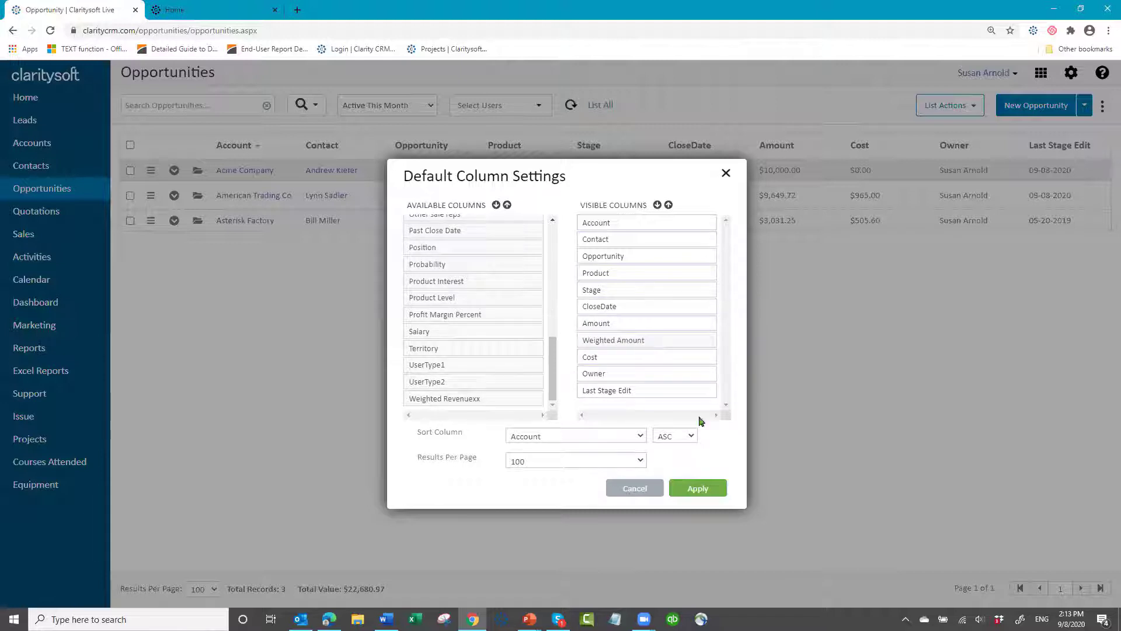
pyautogui.click(699, 491)
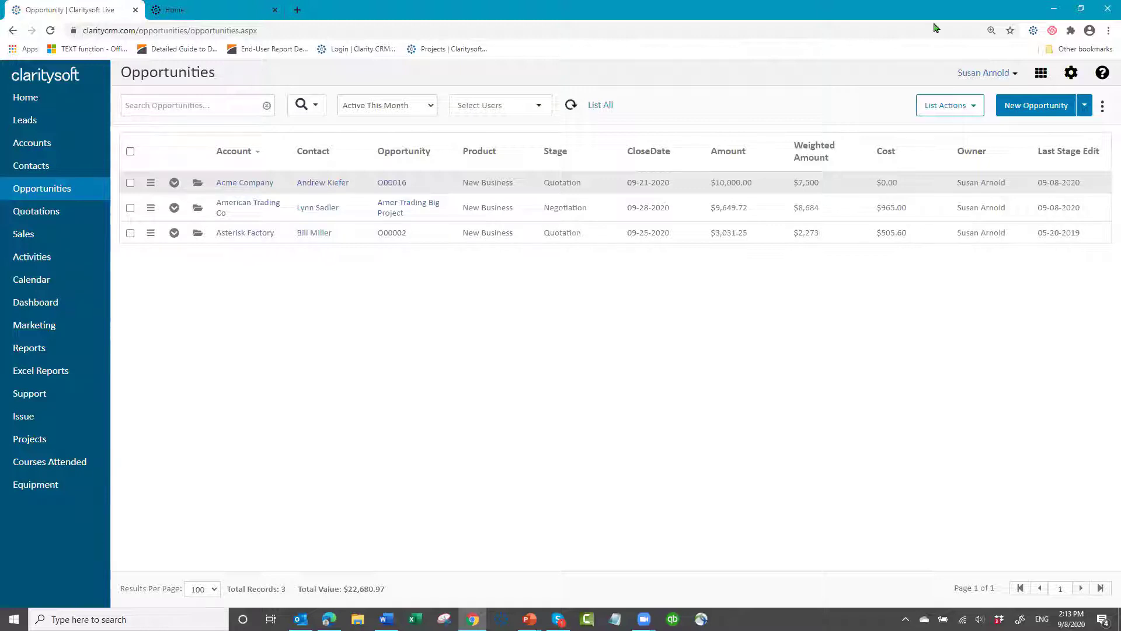
# Open the Acme Company account, cancel without changes, and go to Settings (My Preferences)
pyautogui.click(43, 144)
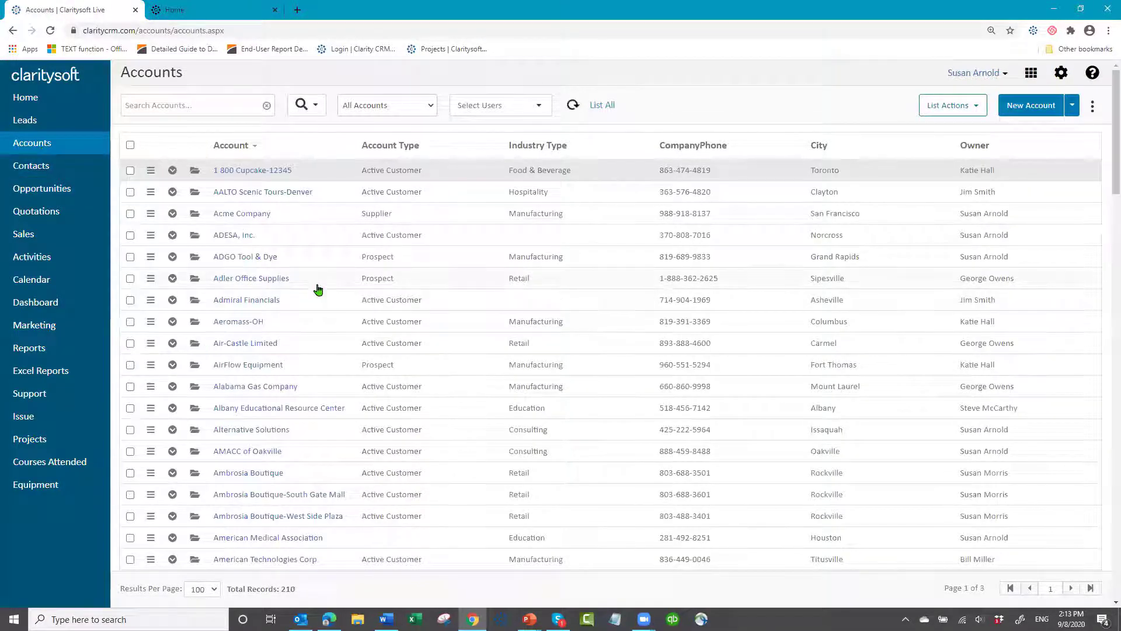
pyautogui.click(195, 216)
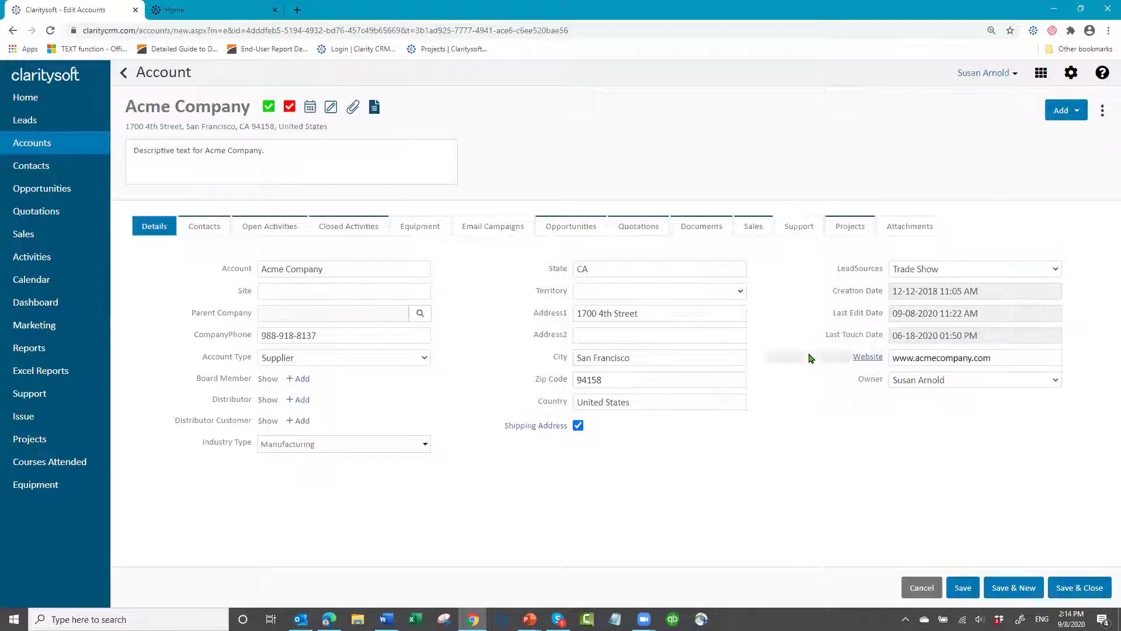
pyautogui.click(921, 586)
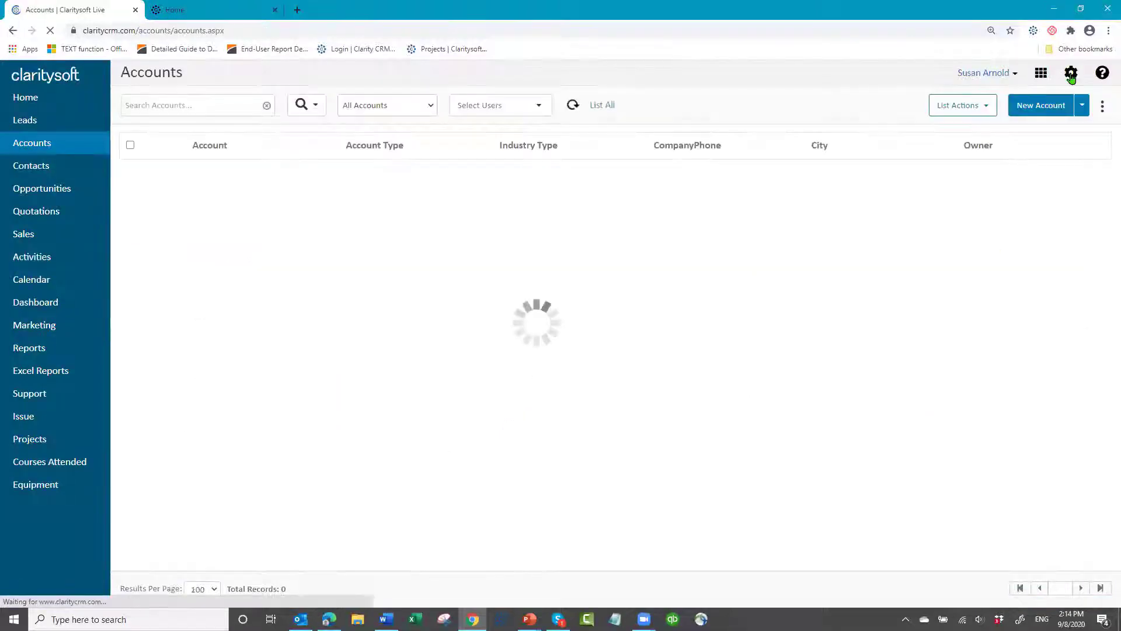
pyautogui.click(1069, 74)
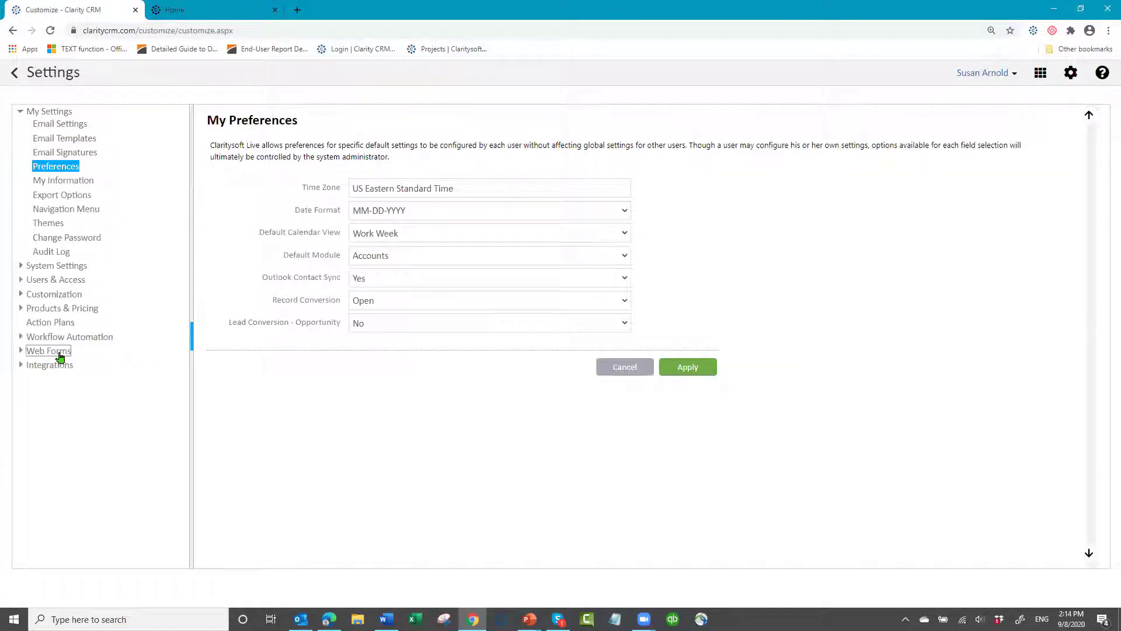
# Show Customization > Accounts > Custom Fields and scroll through the 21 account fields
pyautogui.click(60, 297)
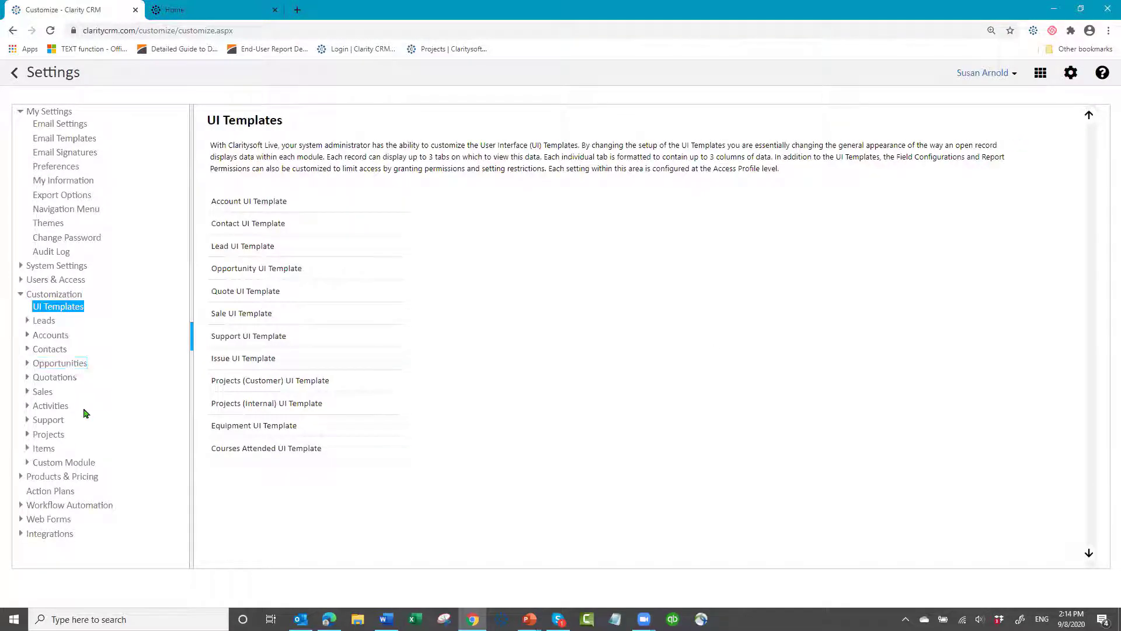
pyautogui.click(28, 335)
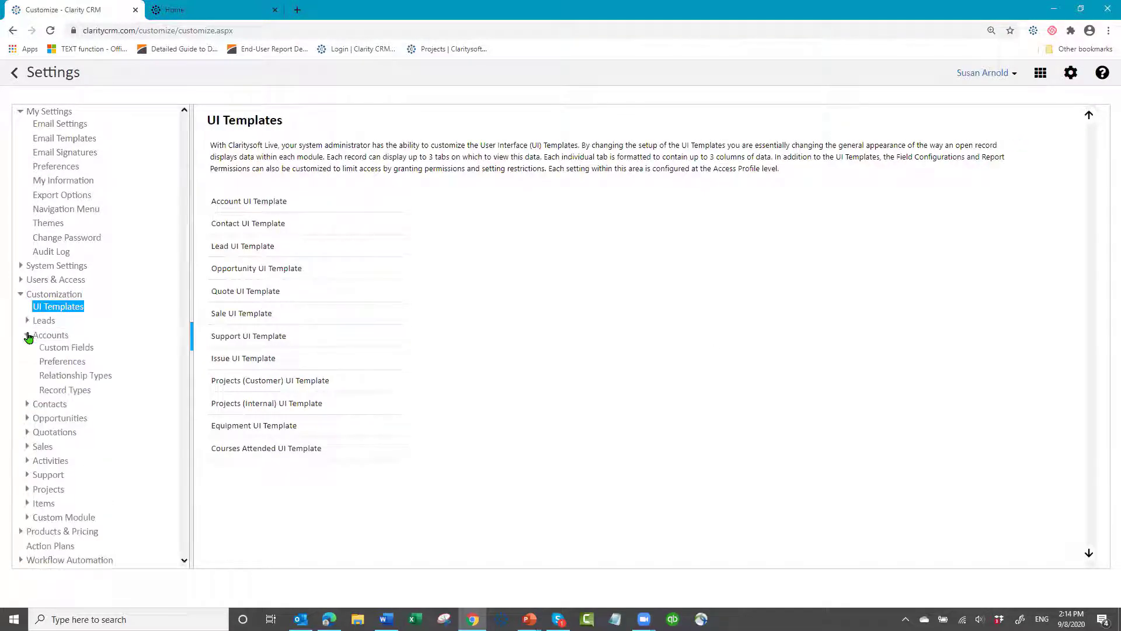
pyautogui.click(79, 349)
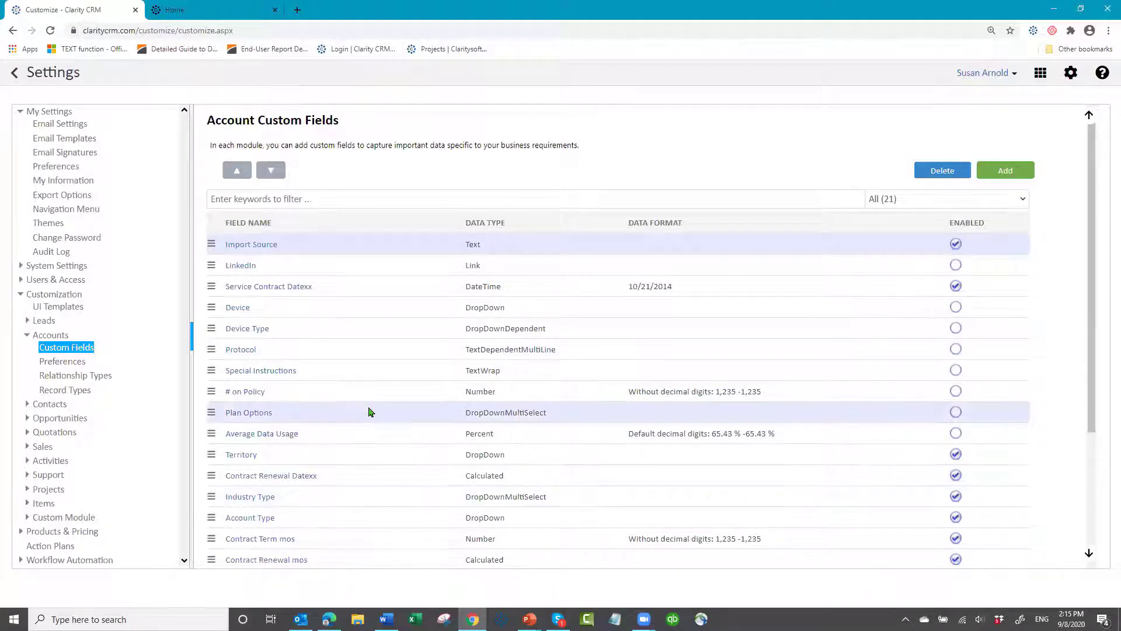
pyautogui.scroll(-3, 368, 414)
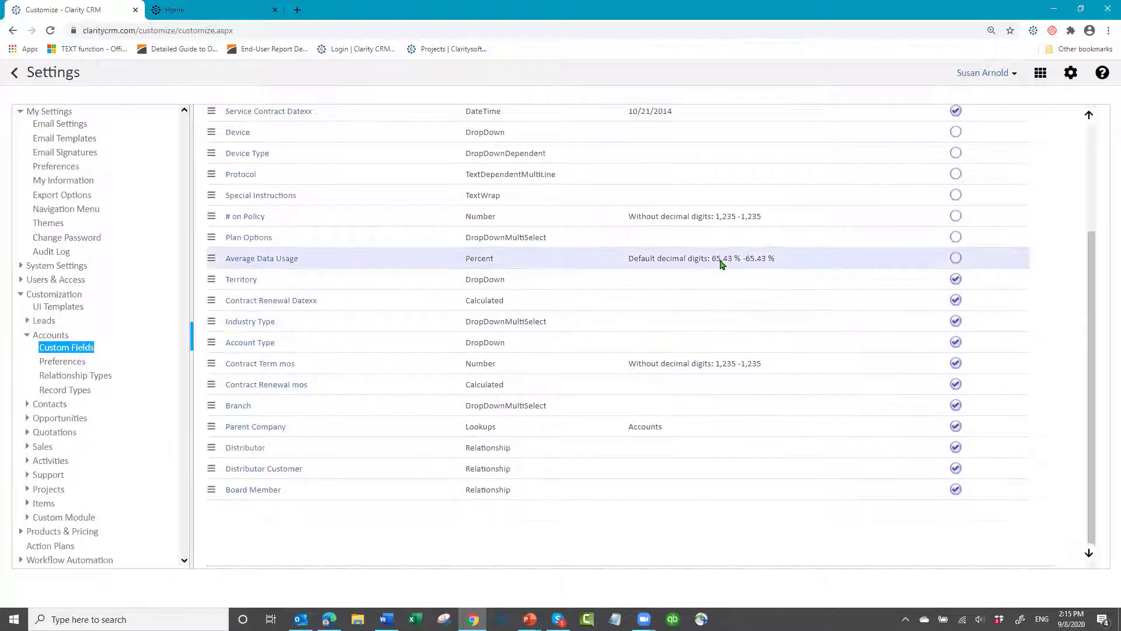
pyautogui.scroll(3, 806, 251)
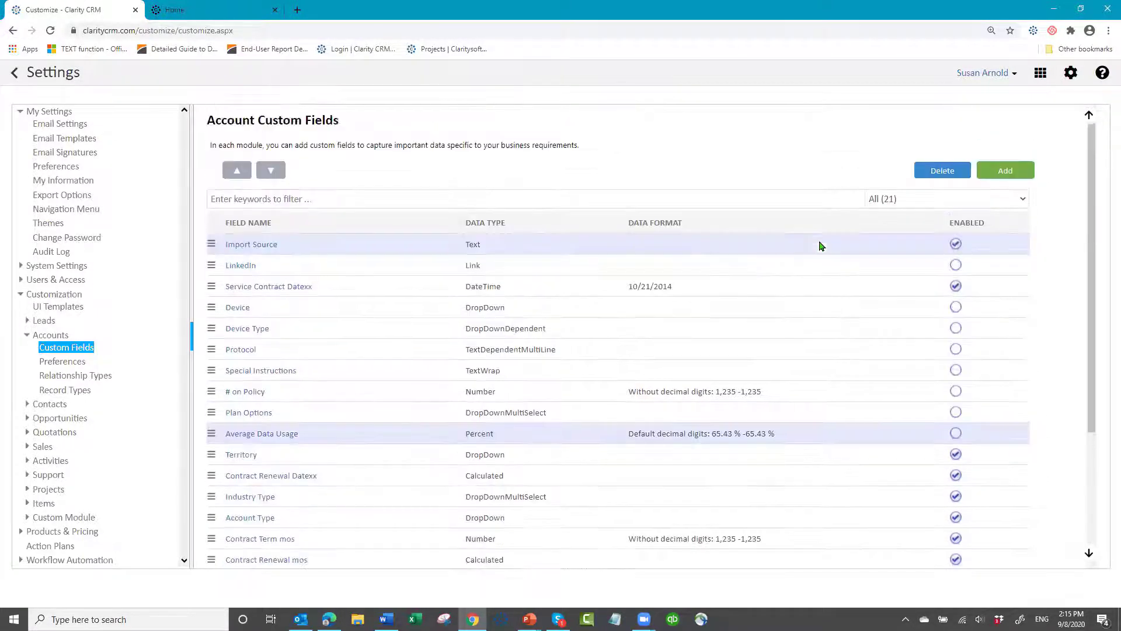
# Create the account custom field 'Contract Start' with DateTime data type and save it
pyautogui.click(1010, 172)
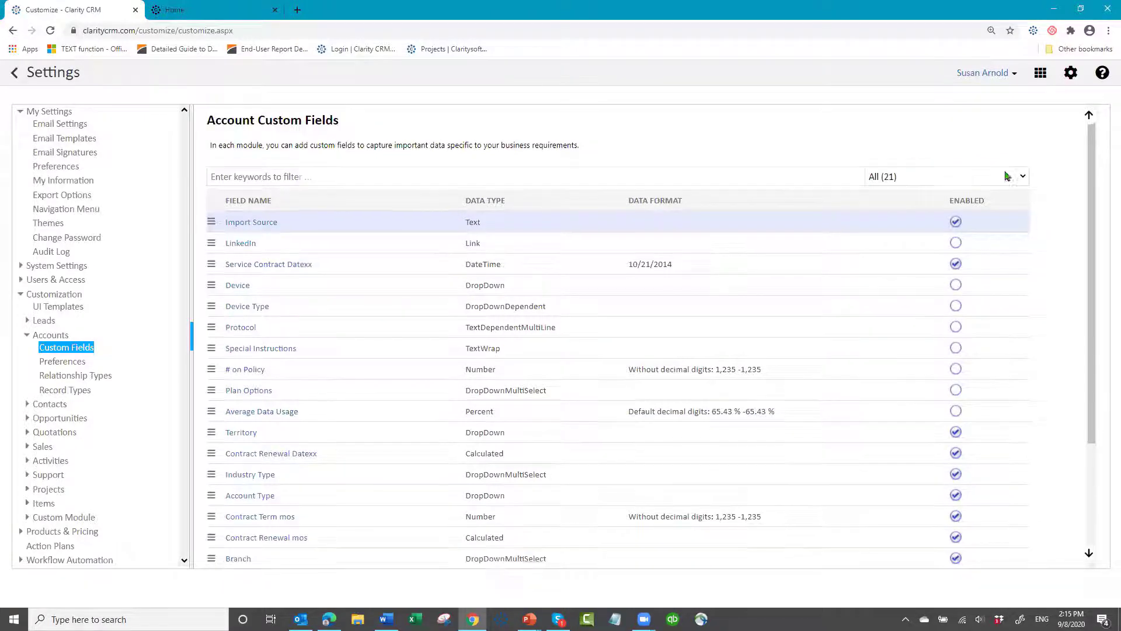
pyautogui.click(451, 179)
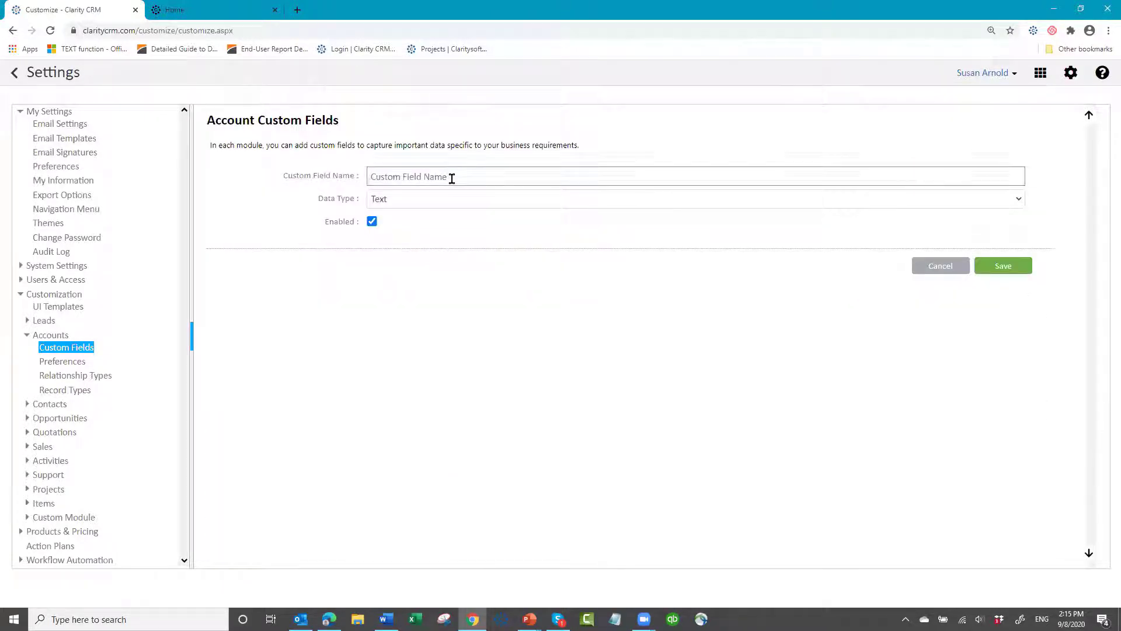
pyautogui.write('Contract')
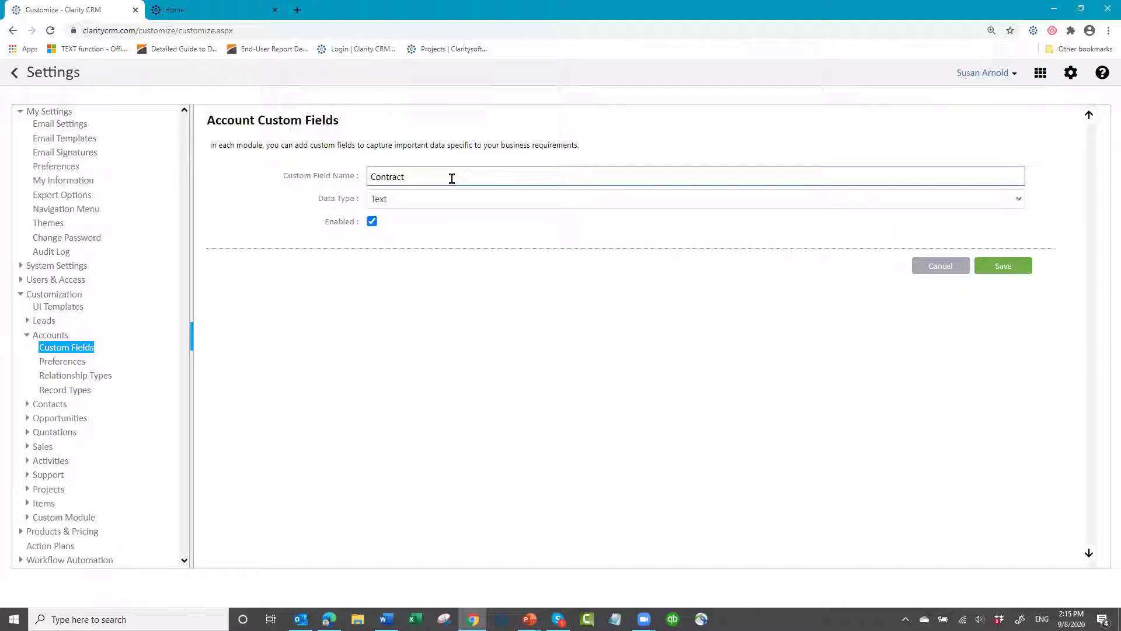
pyautogui.write(' STart')
pyautogui.press('BackSpace')
pyautogui.press('BackSpace')
pyautogui.press('BackSpace')
pyautogui.press('BackSpace')
pyautogui.write('tart')
pyautogui.click(439, 200)
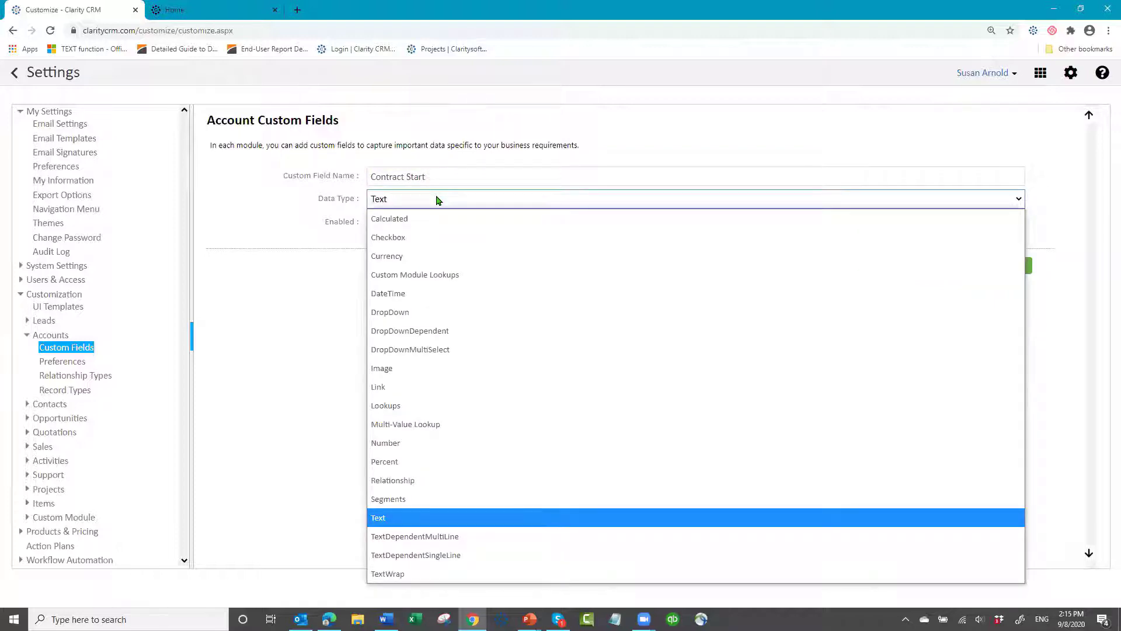
pyautogui.click(424, 295)
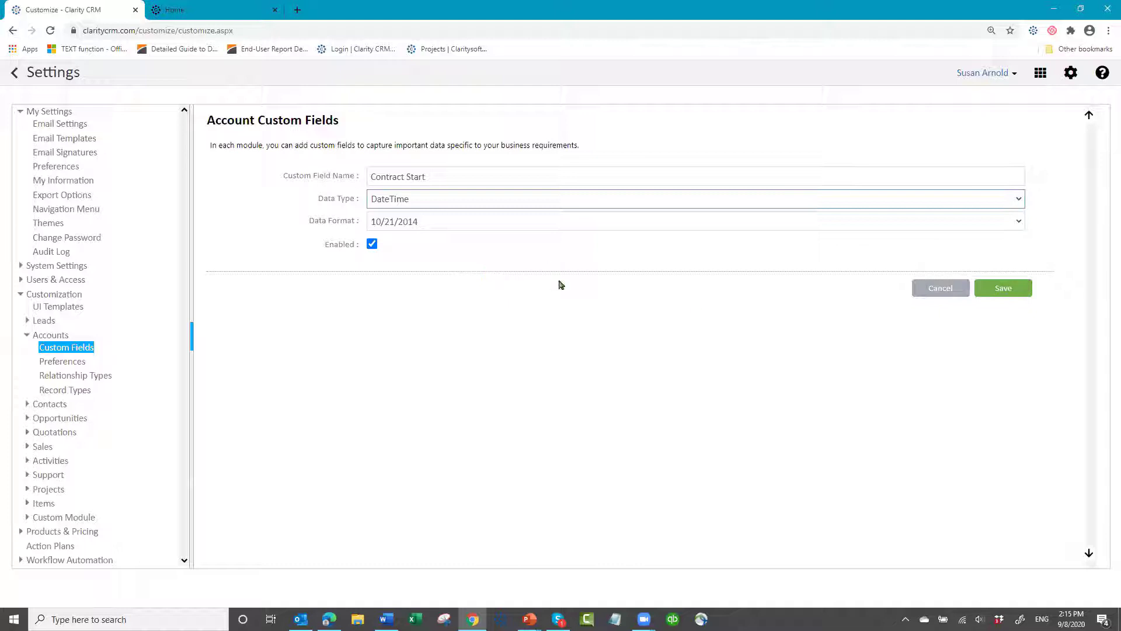
pyautogui.click(997, 289)
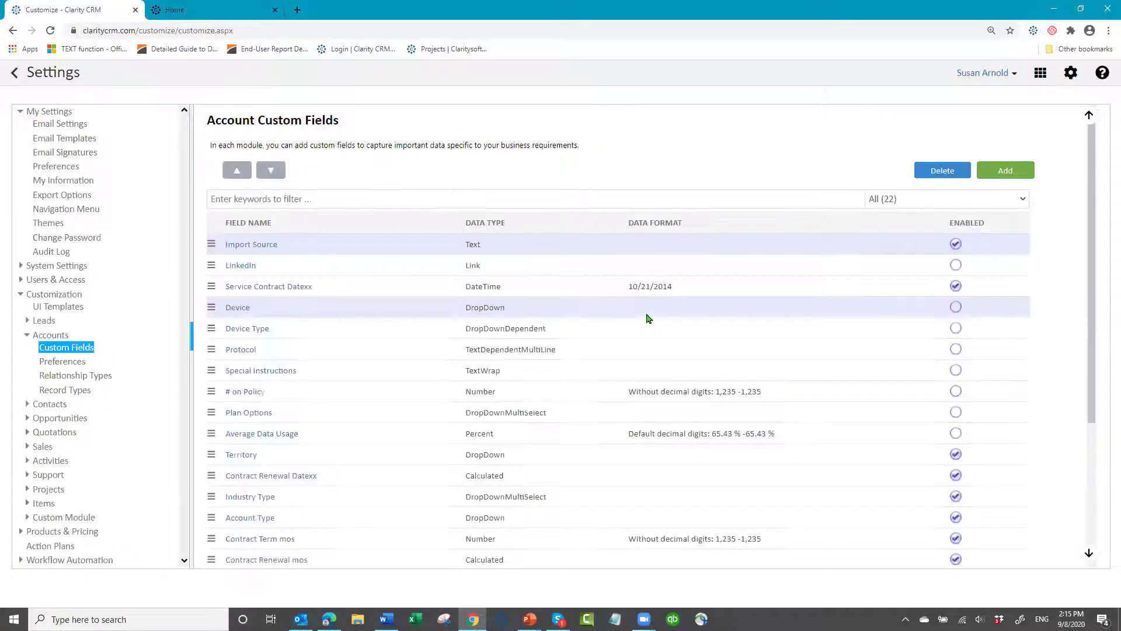
# Add an account field 'Contract Renew' of type Calculated returning DateTime
pyautogui.click(1003, 174)
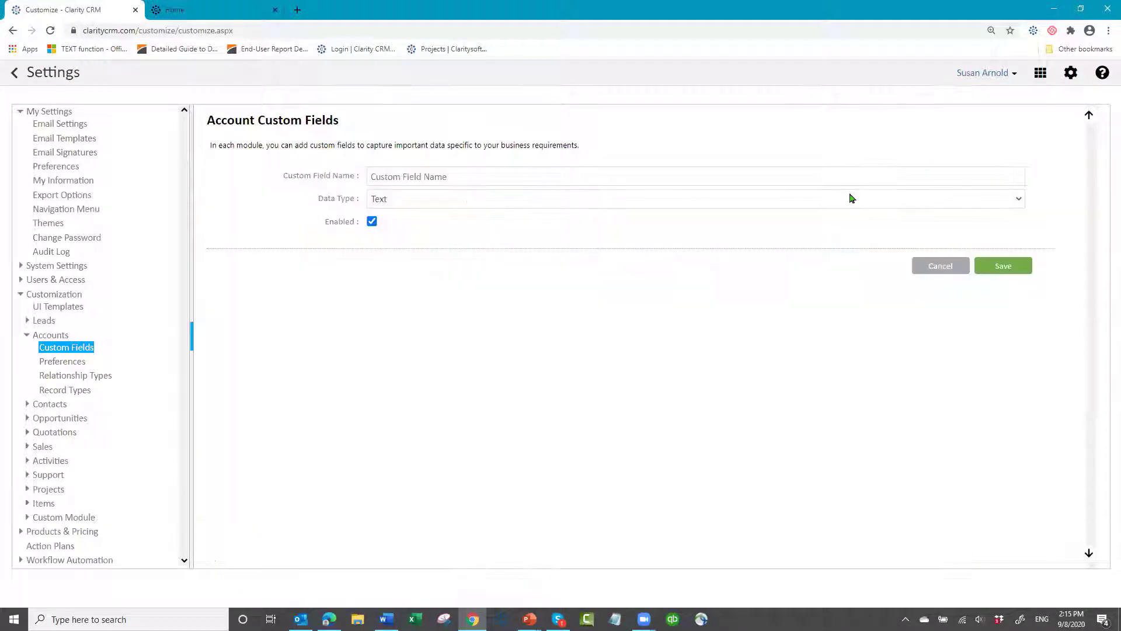
pyautogui.click(404, 177)
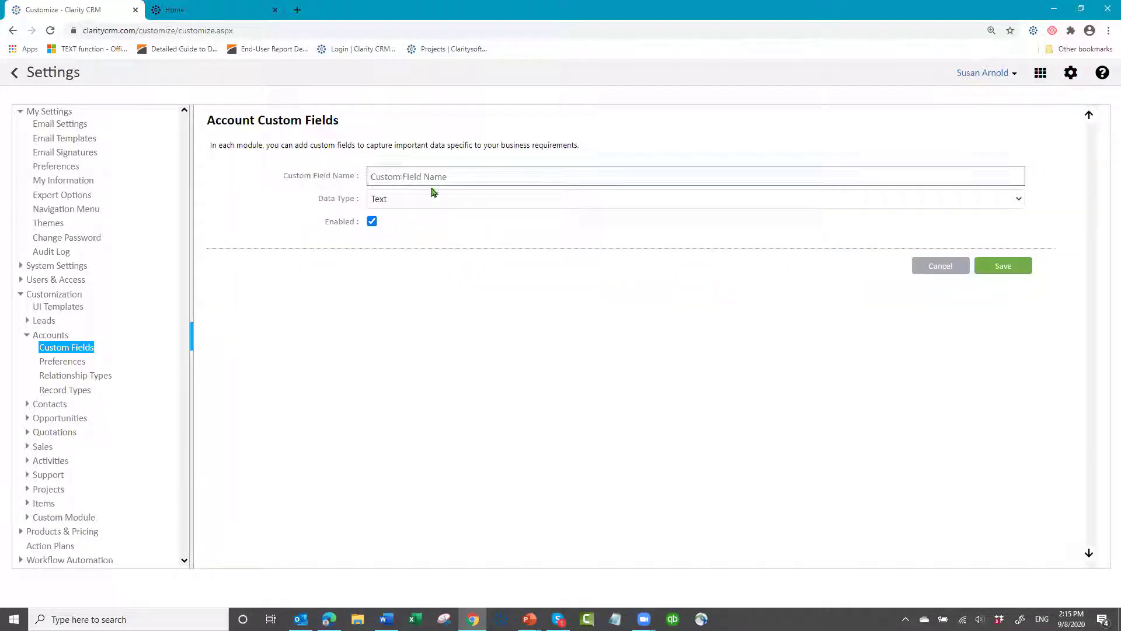
pyautogui.write('Contract Renew')
pyautogui.click(450, 199)
pyautogui.click(390, 220)
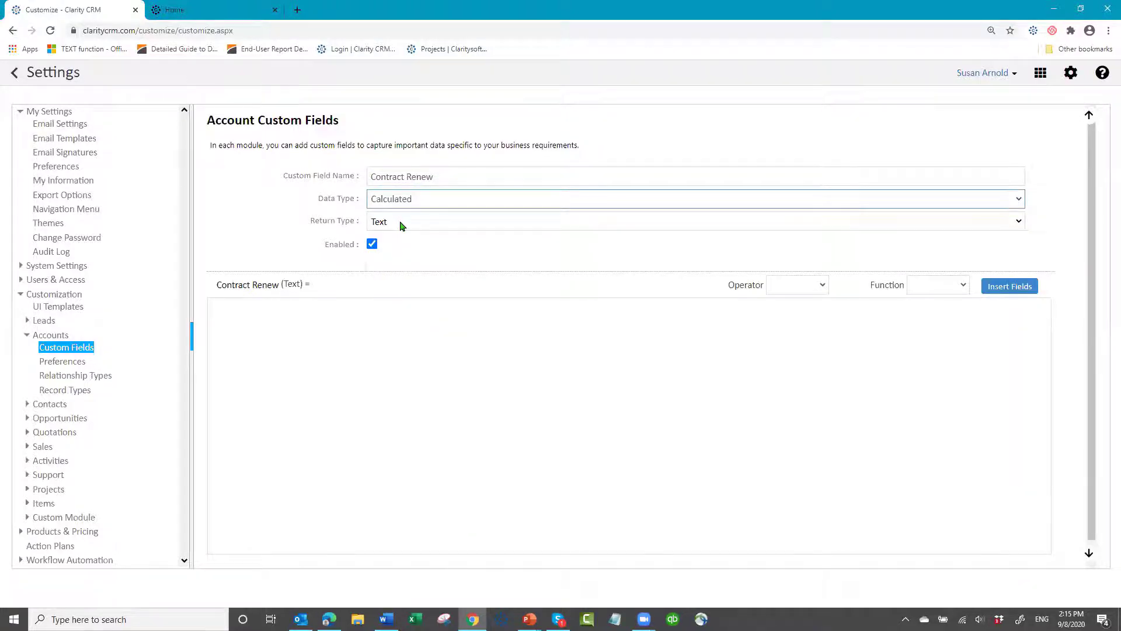
pyautogui.click(402, 225)
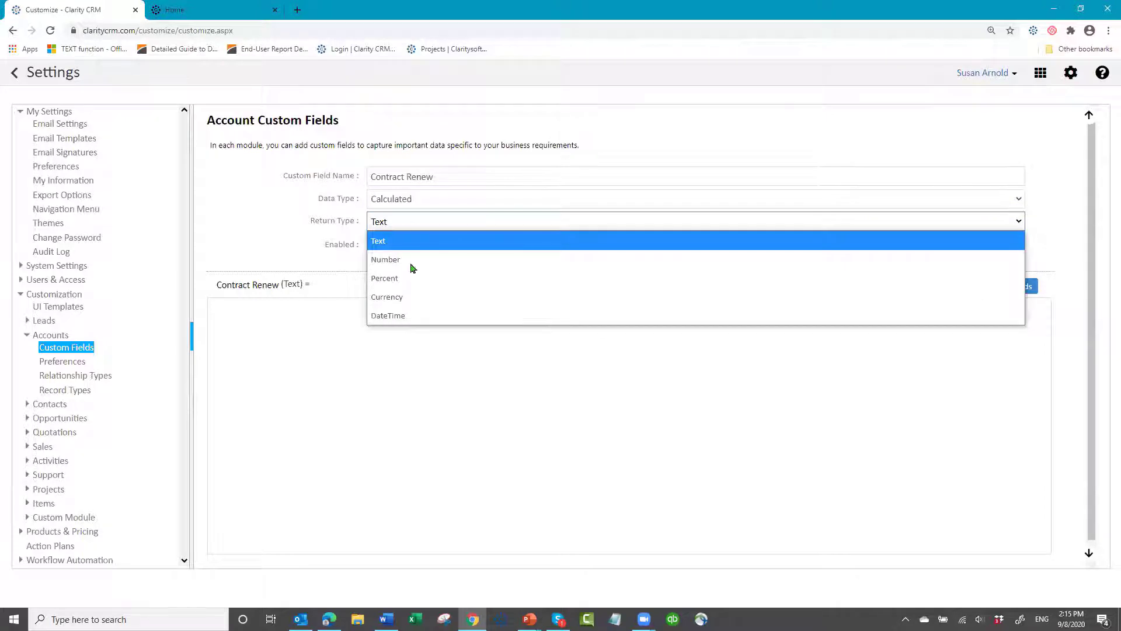
pyautogui.click(399, 315)
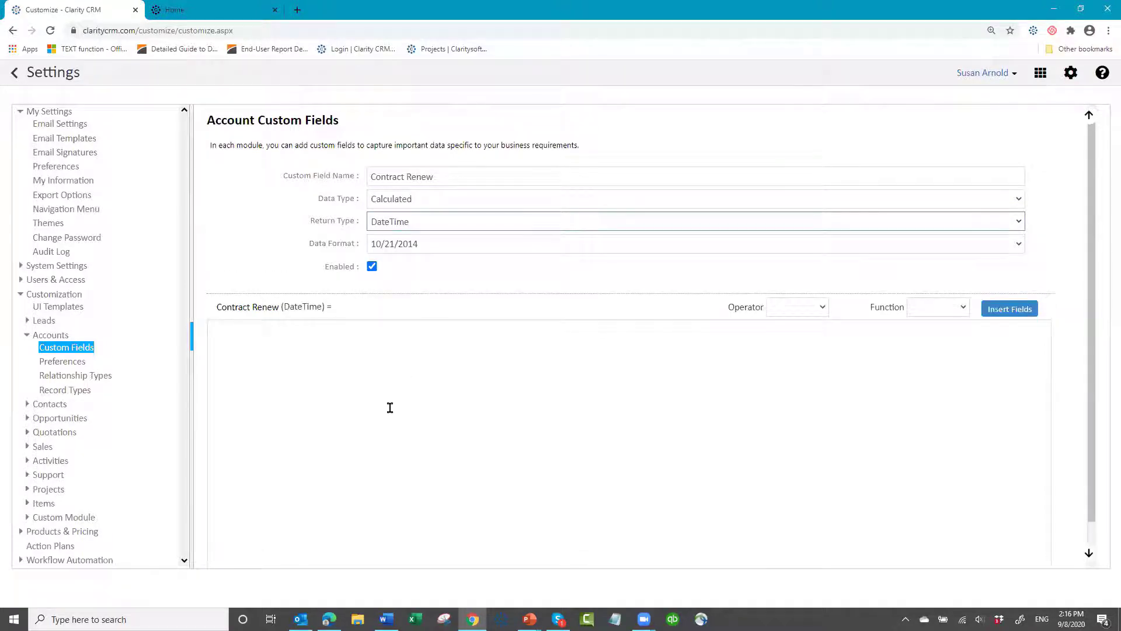
# Set its formula to [$Contract Start]+366 and save the field
pyautogui.click(221, 330)
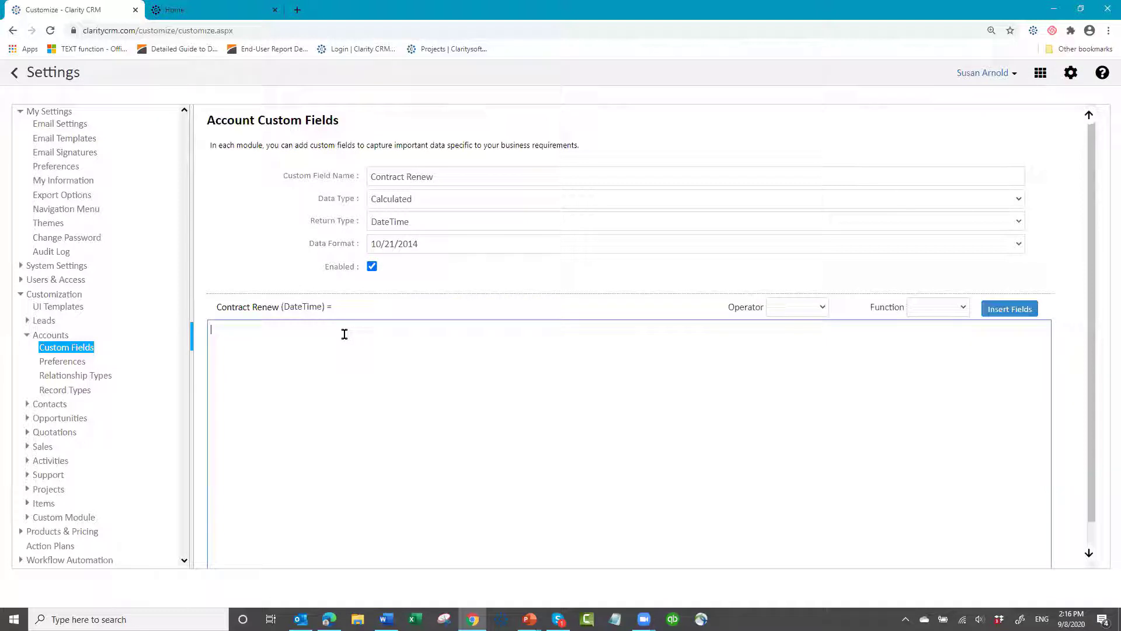
pyautogui.click(1008, 313)
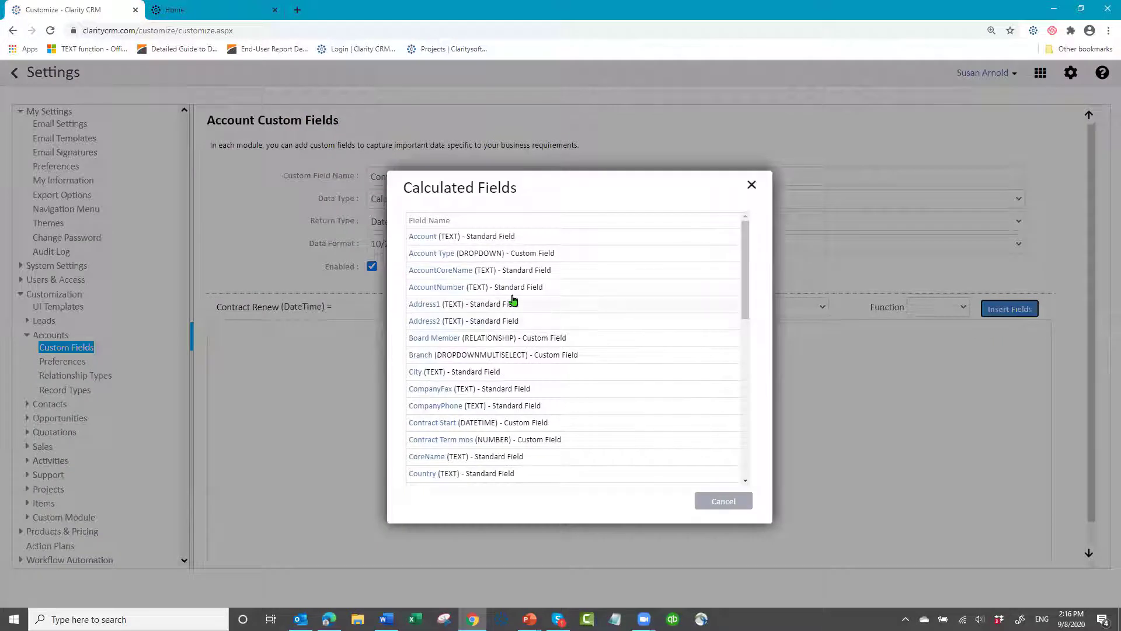
pyautogui.click(428, 423)
pyautogui.click(322, 331)
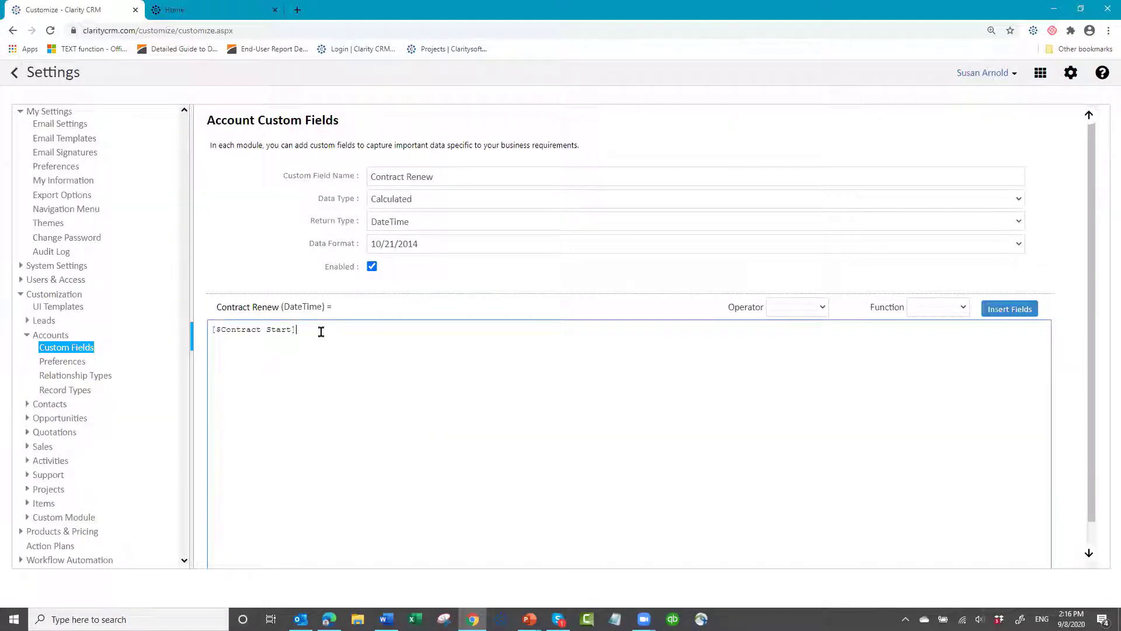
pyautogui.write('+366')
pyautogui.scroll(-1, 958, 465)
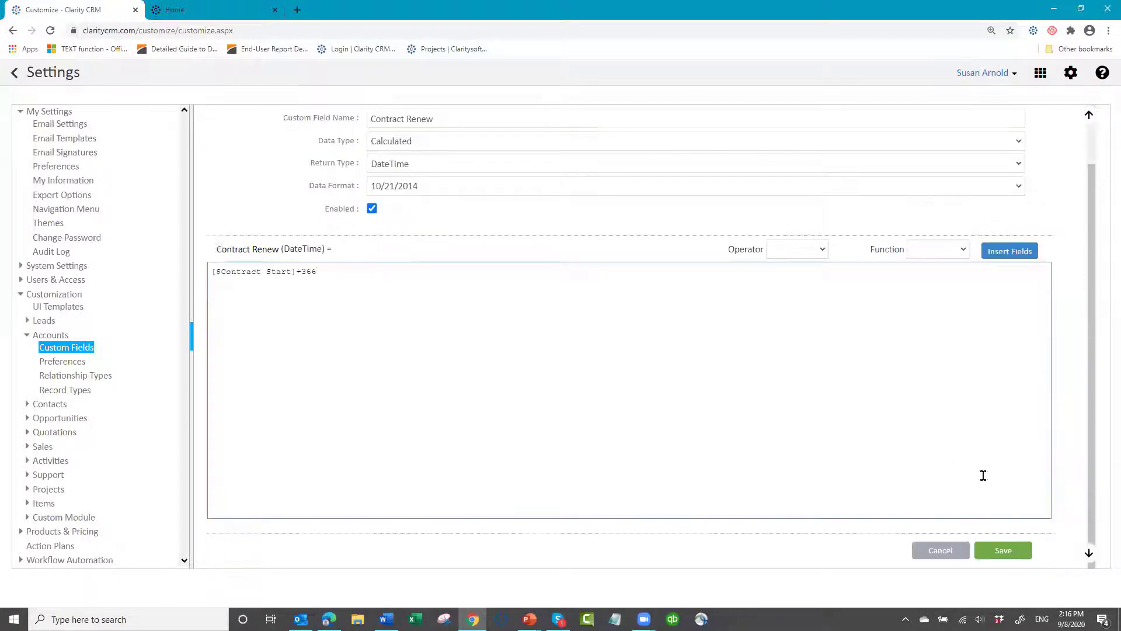
pyautogui.click(1001, 552)
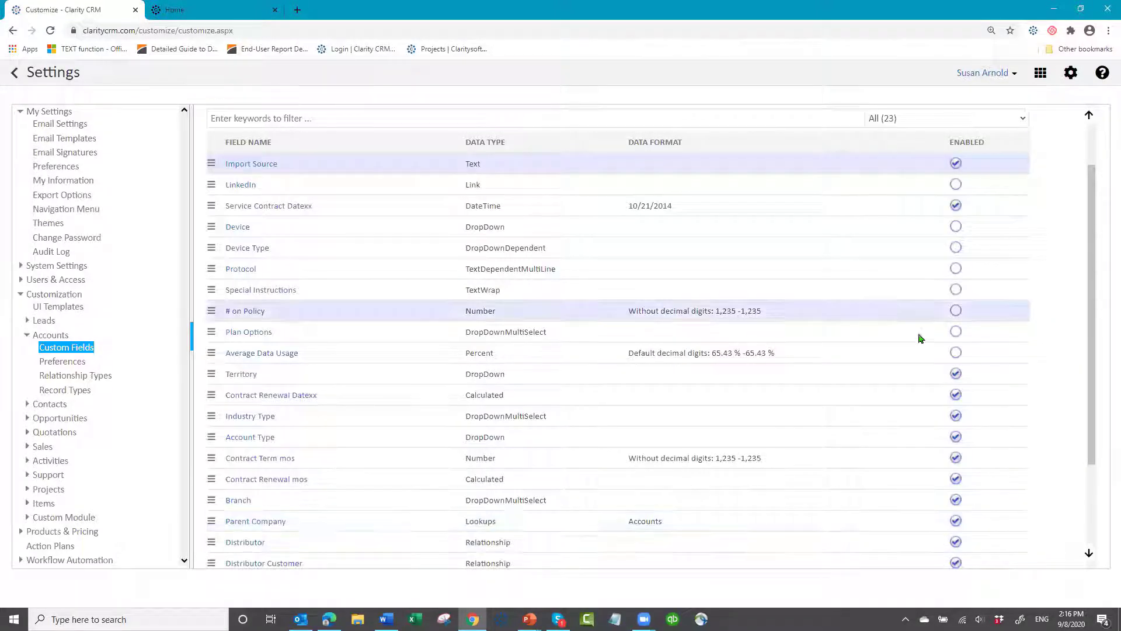
pyautogui.scroll(2, 929, 247)
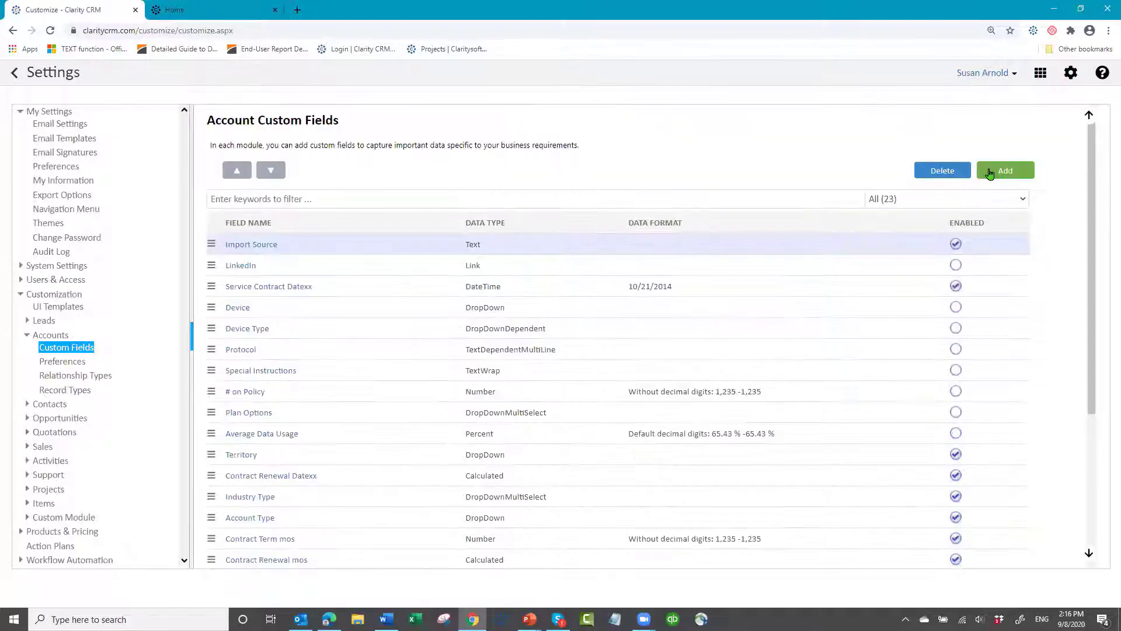
# Add an account field 'Contract Renew opt2' of type Calculated returning DateTime
pyautogui.click(1019, 170)
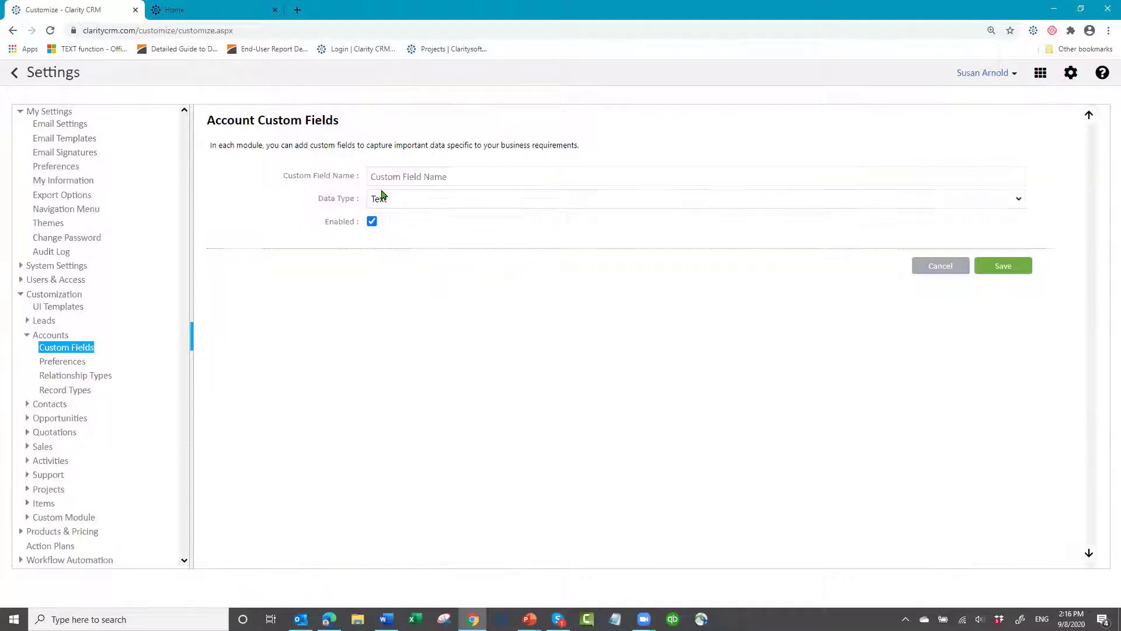
pyautogui.click(409, 178)
pyautogui.write('Contract')
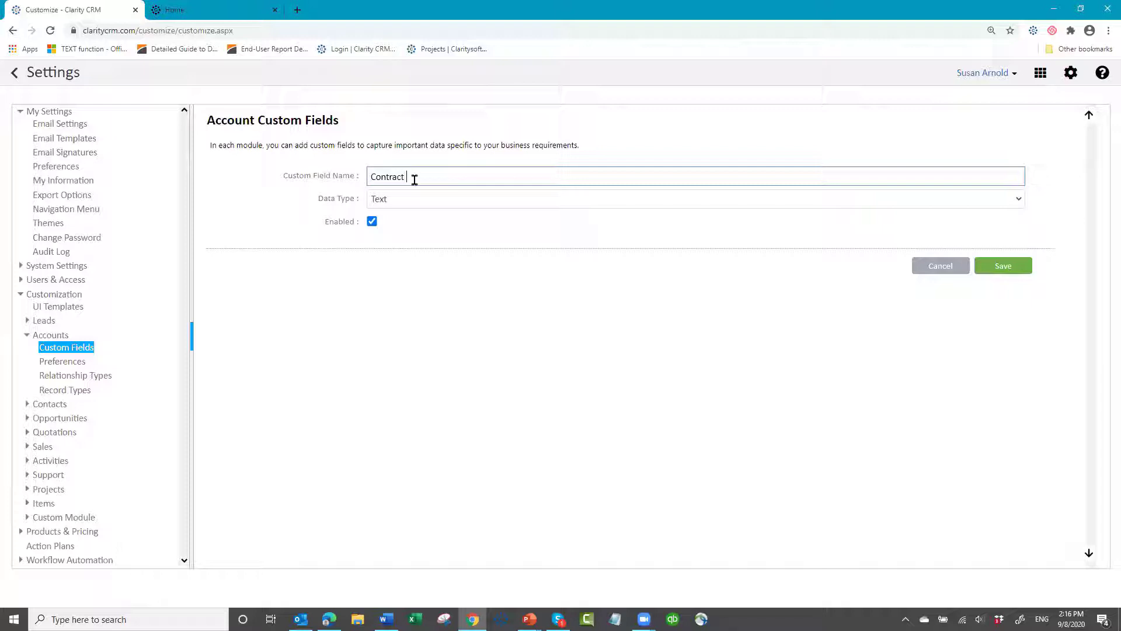
pyautogui.write(' Renew opt2')
pyautogui.click(442, 200)
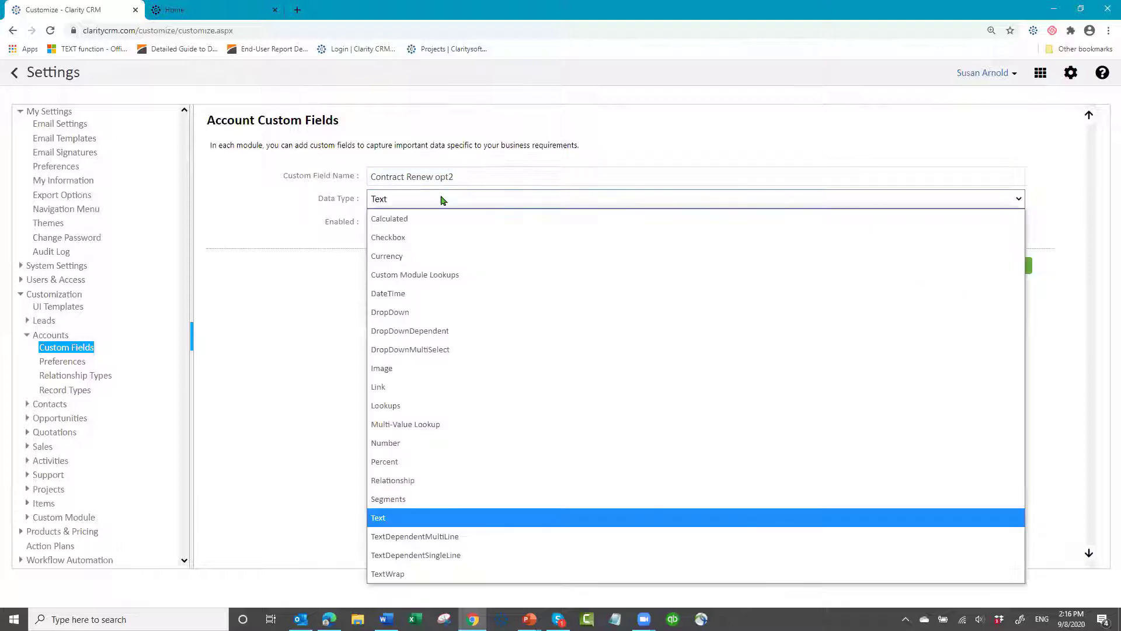
pyautogui.click(401, 225)
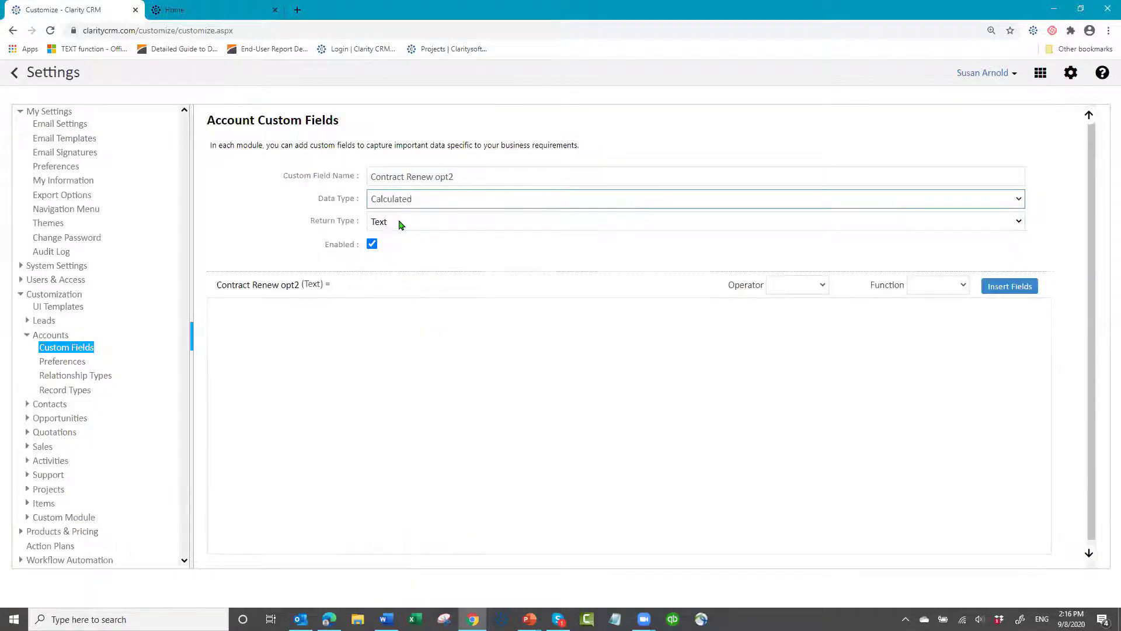
pyautogui.click(401, 222)
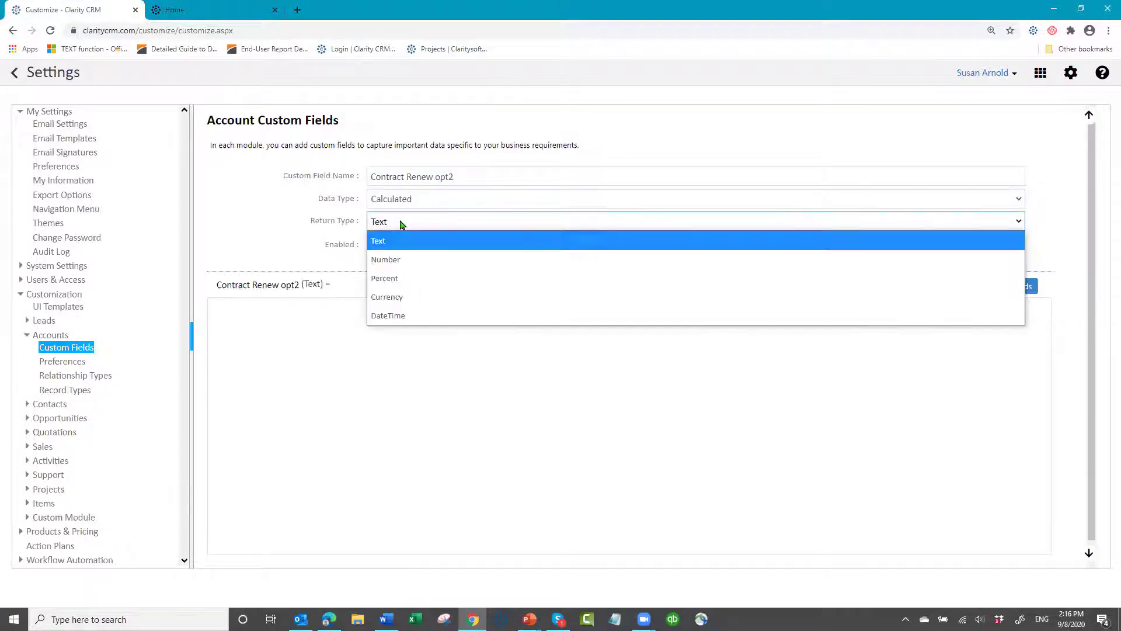
pyautogui.click(388, 315)
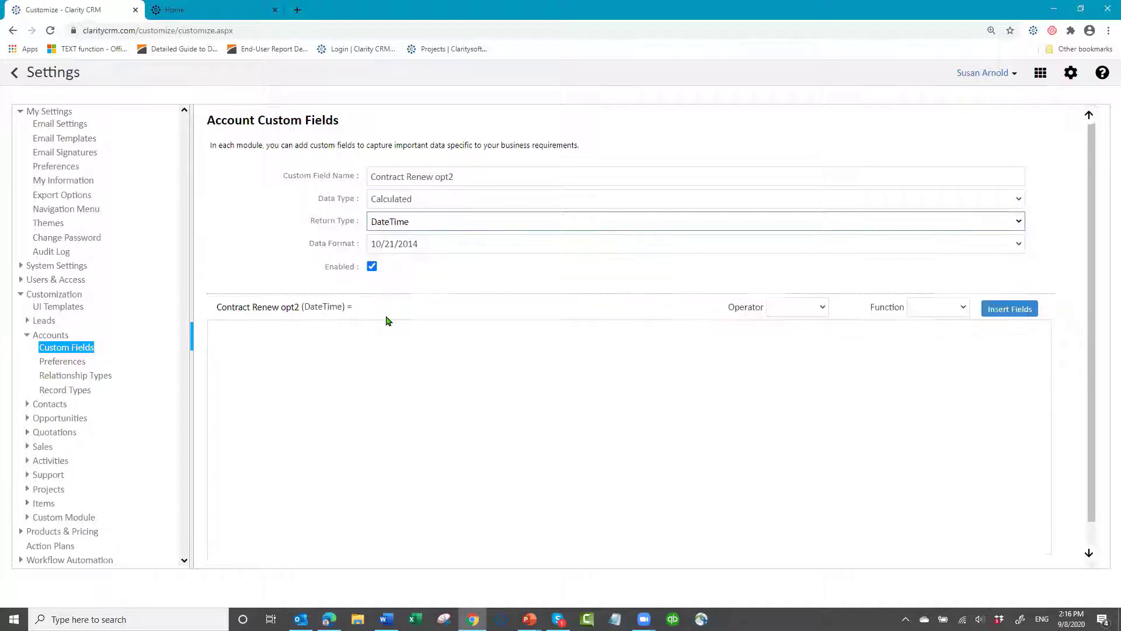
# Write the formula DATEADD(year,1,[$Contract Start]) and save the field
pyautogui.click(264, 331)
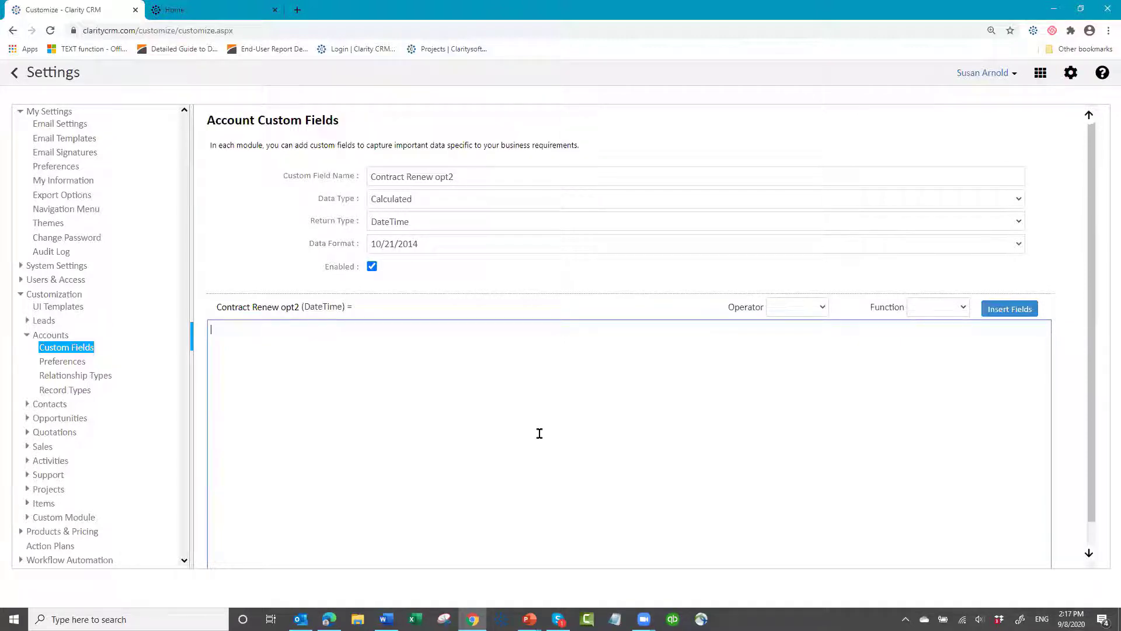
pyautogui.write('DATEADD (year,1,')
pyautogui.click(1011, 316)
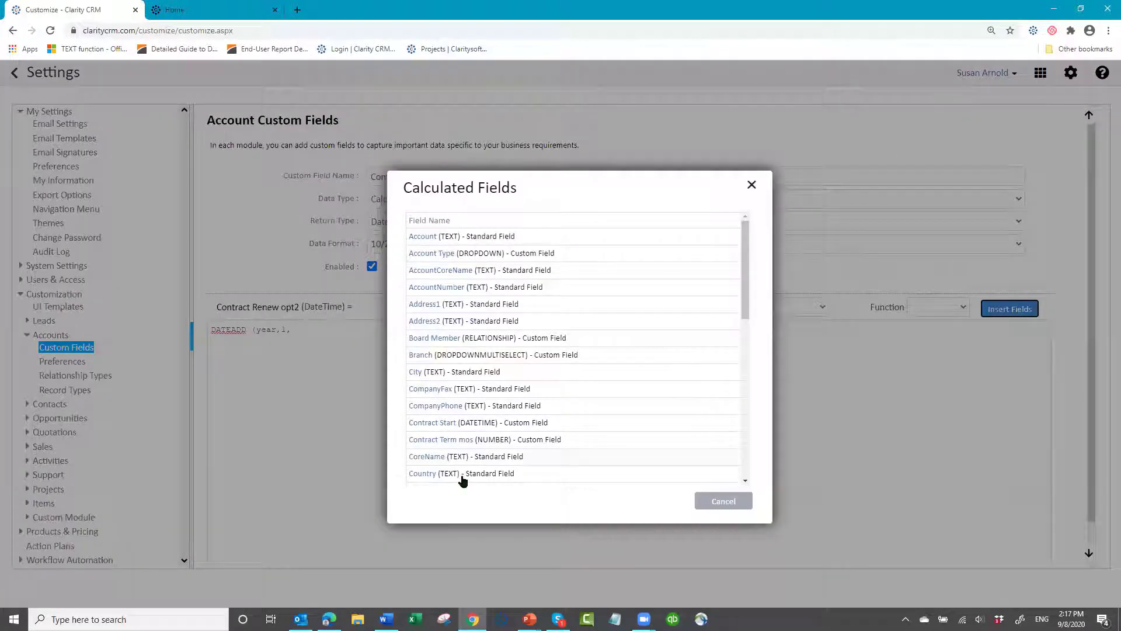
pyautogui.click(432, 424)
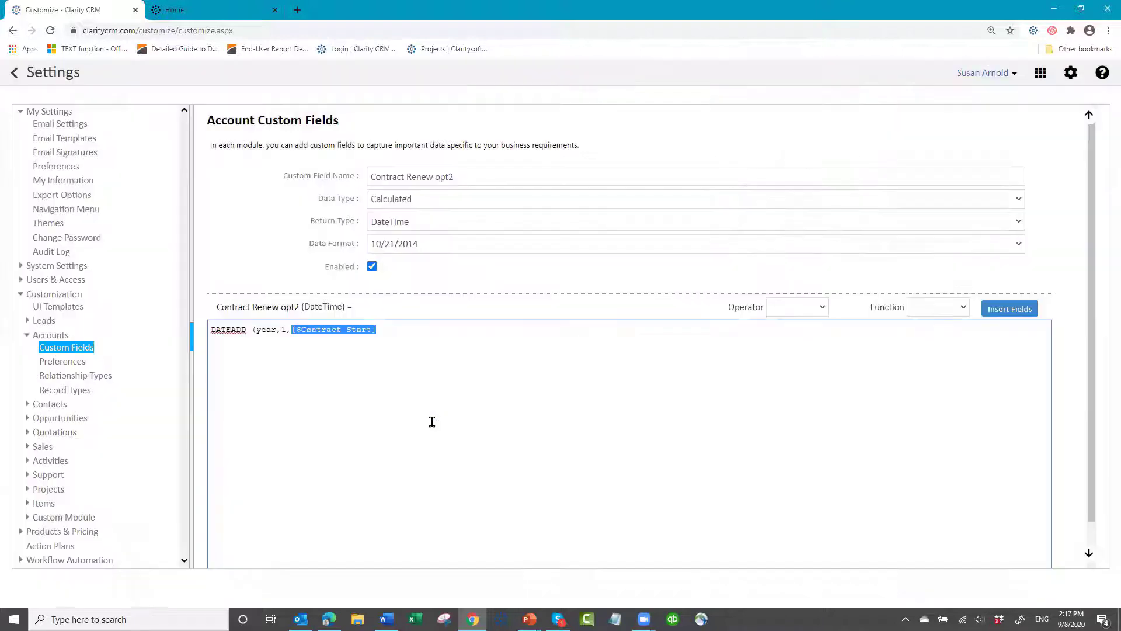
pyautogui.click(389, 331)
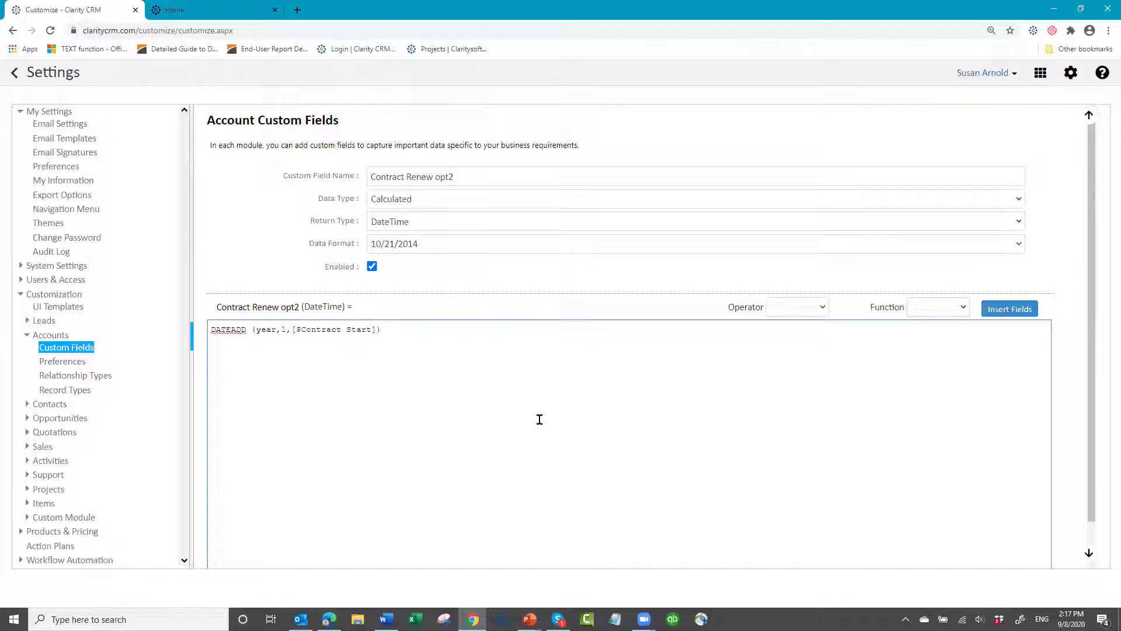
pyautogui.scroll(-1, 956, 524)
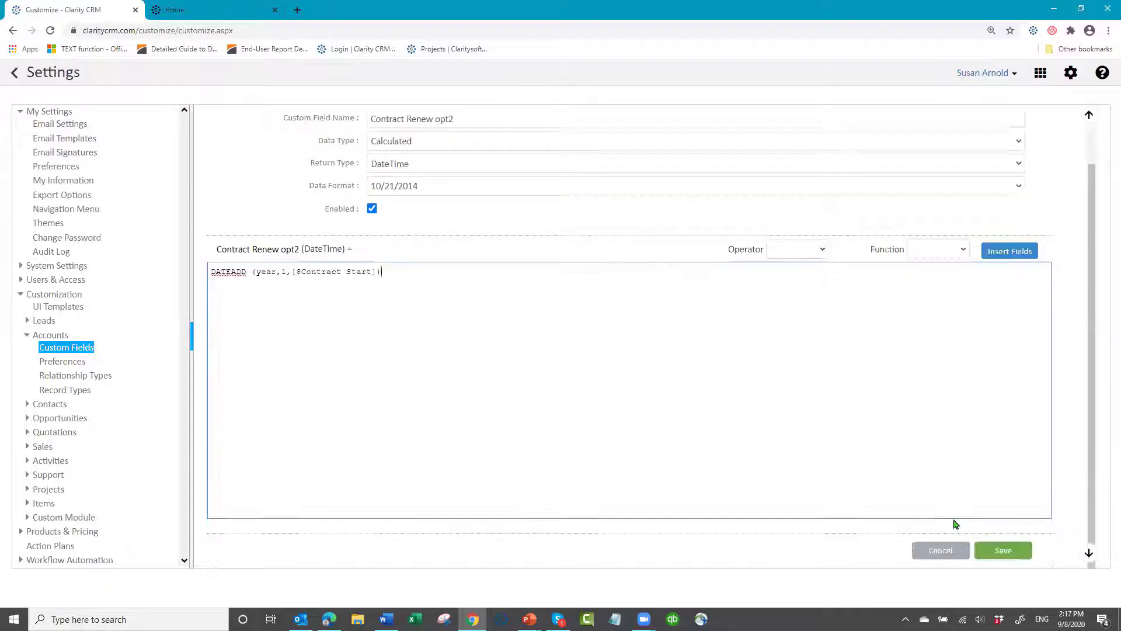
pyautogui.click(1001, 552)
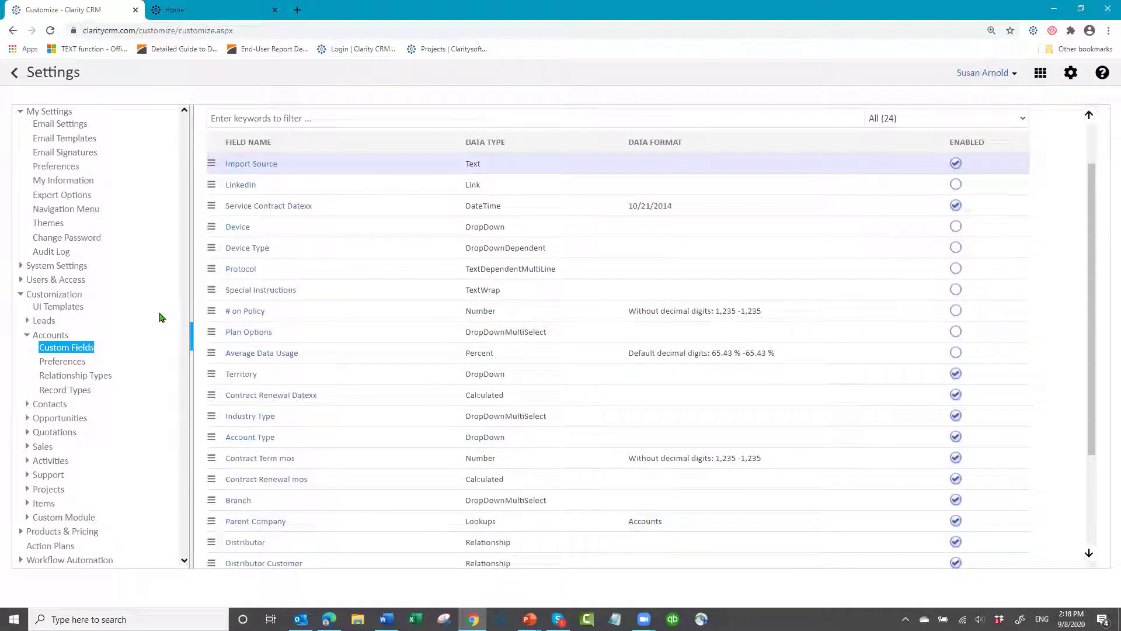
# Open the Account UI template layout for the All profile
pyautogui.click(67, 308)
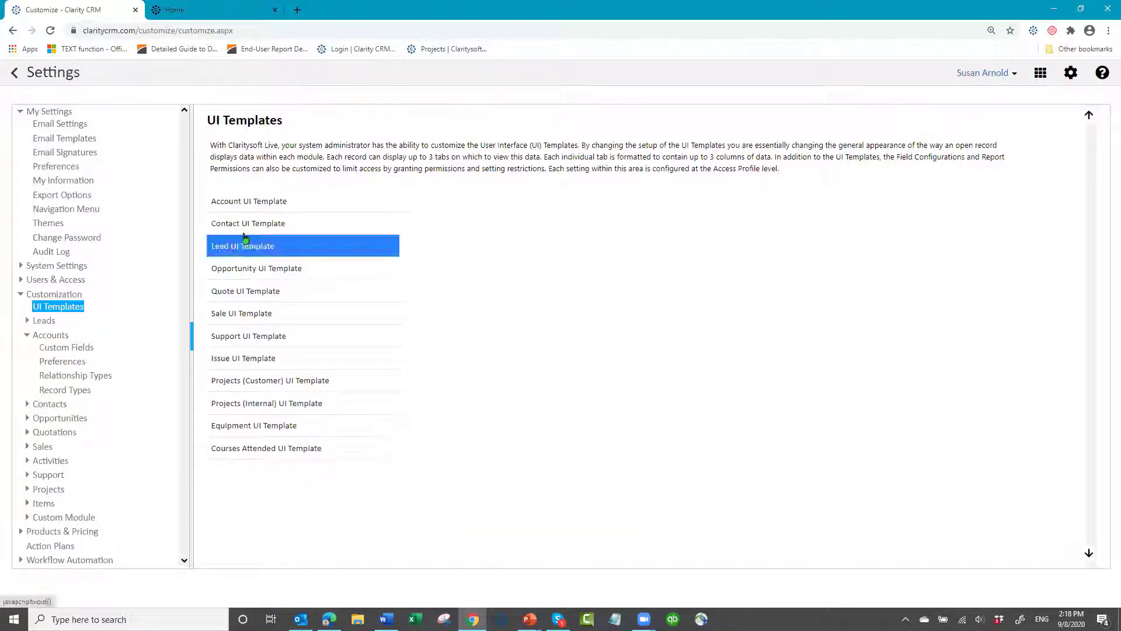
pyautogui.click(232, 205)
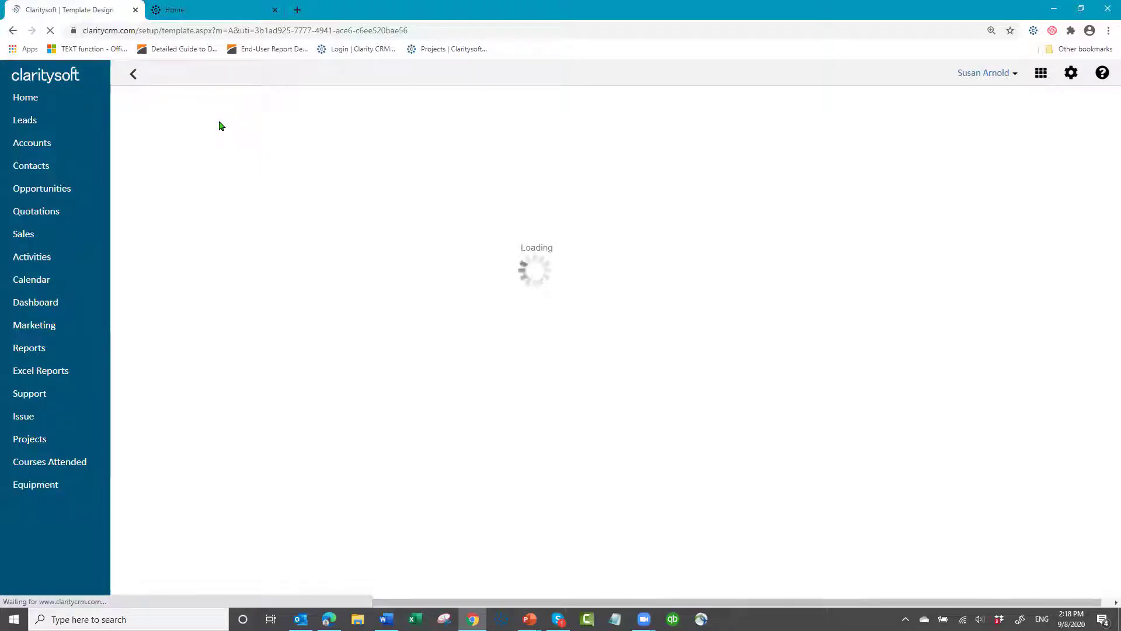
pyautogui.click(228, 131)
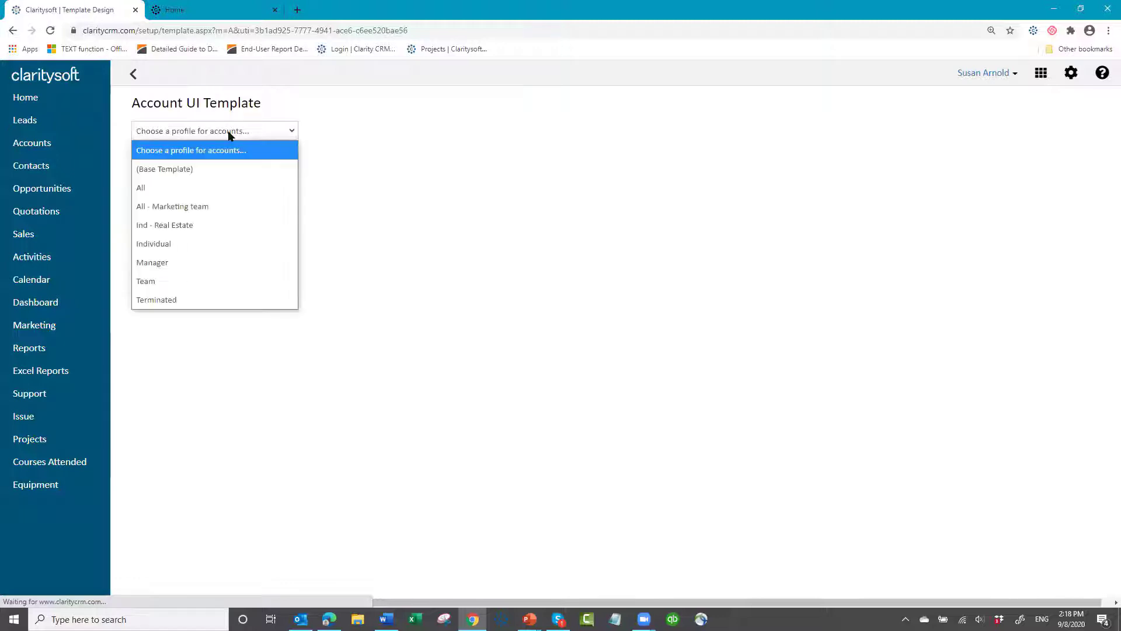
pyautogui.click(193, 185)
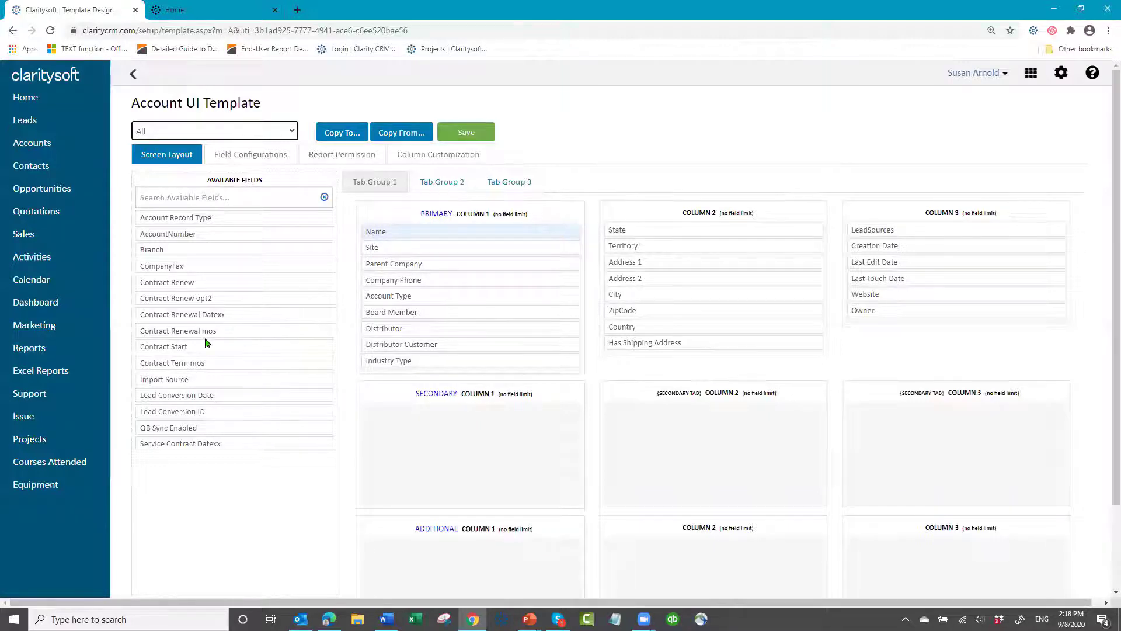
# Place Contract Start, Contract Renew and Contract Renew opt2 atop column 2, save, and log out
pyautogui.moveTo(167, 284); pyautogui.dragTo(645, 216)
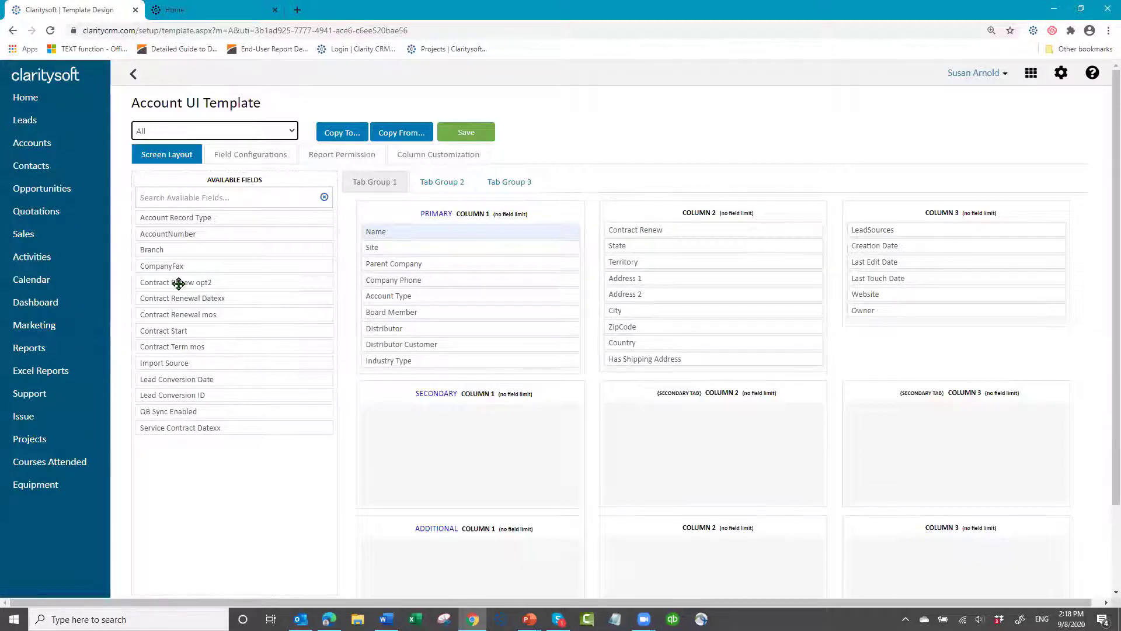
pyautogui.moveTo(235, 287); pyautogui.dragTo(647, 242)
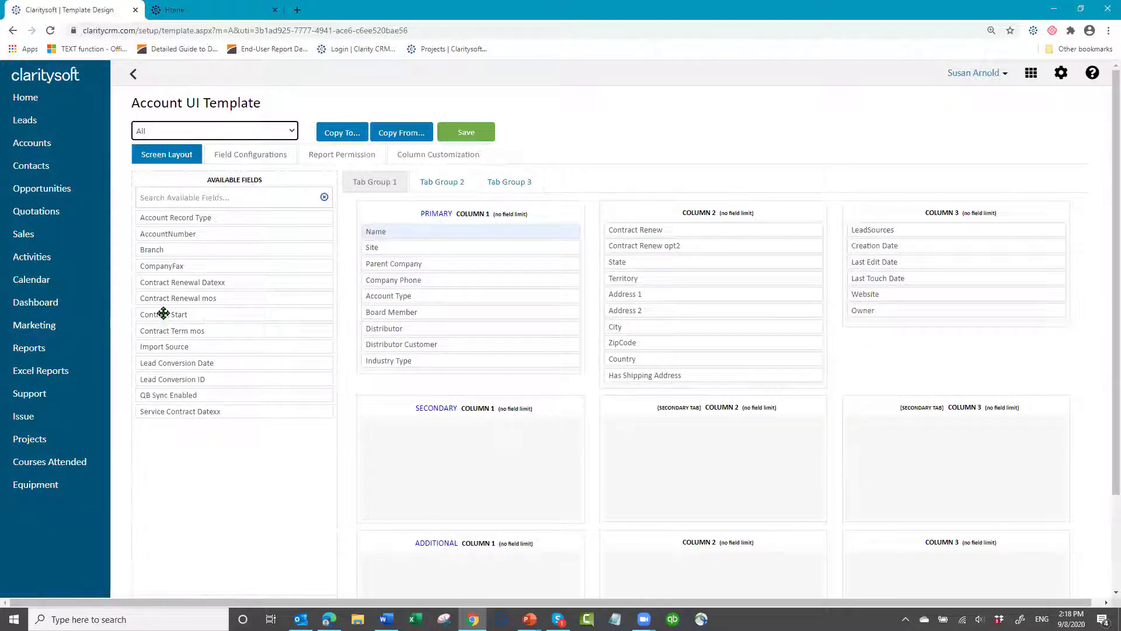
pyautogui.moveTo(164, 314); pyautogui.dragTo(637, 223)
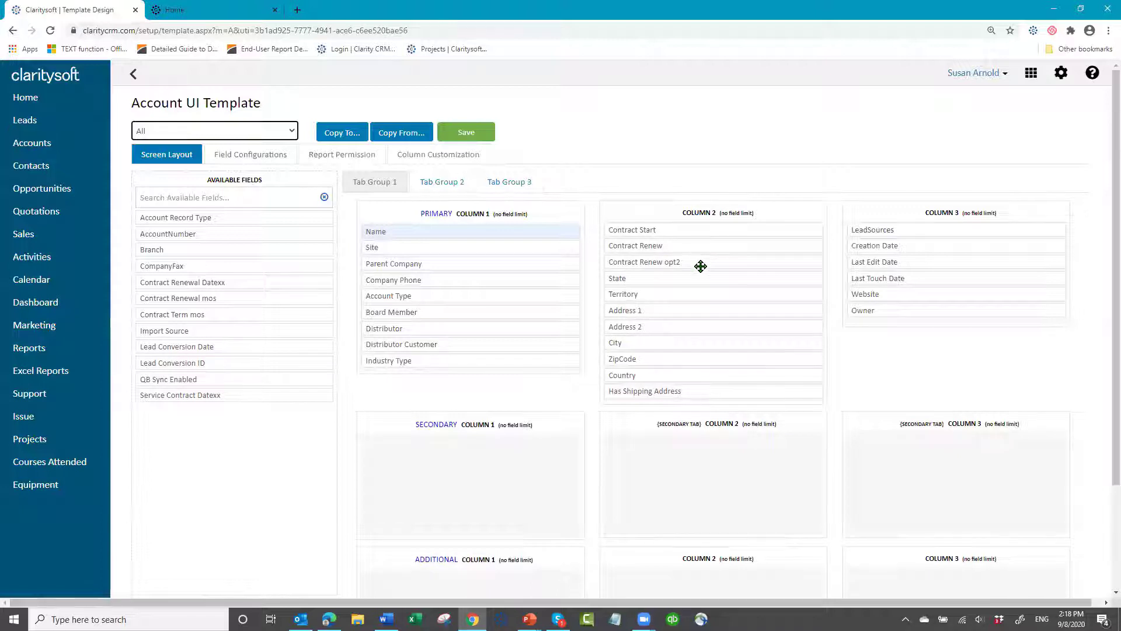
pyautogui.click(465, 133)
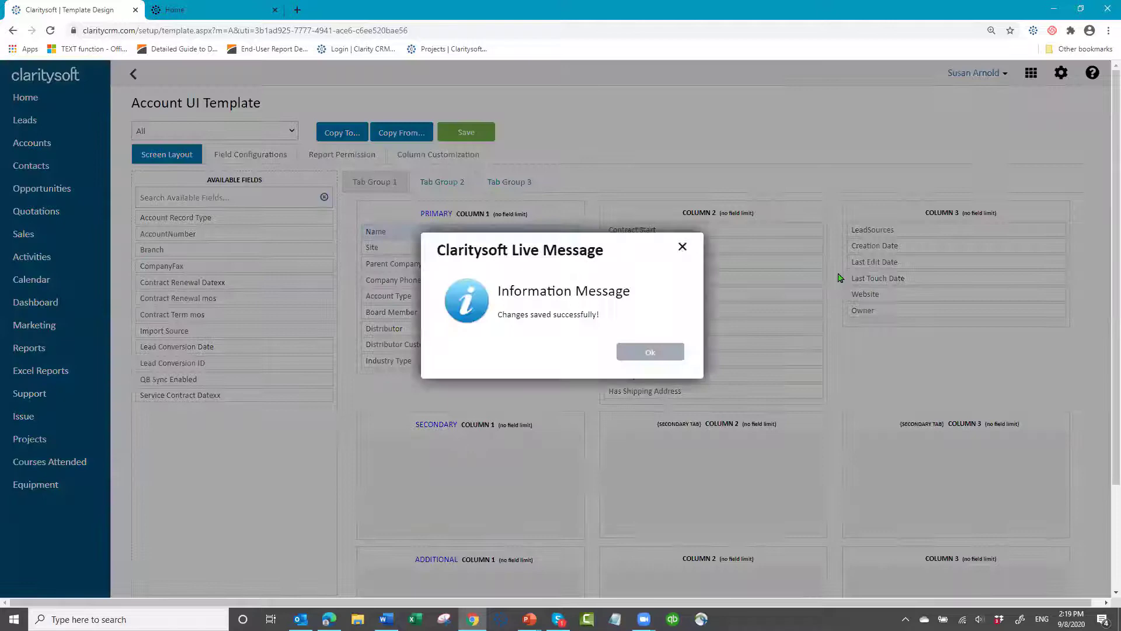
pyautogui.click(653, 352)
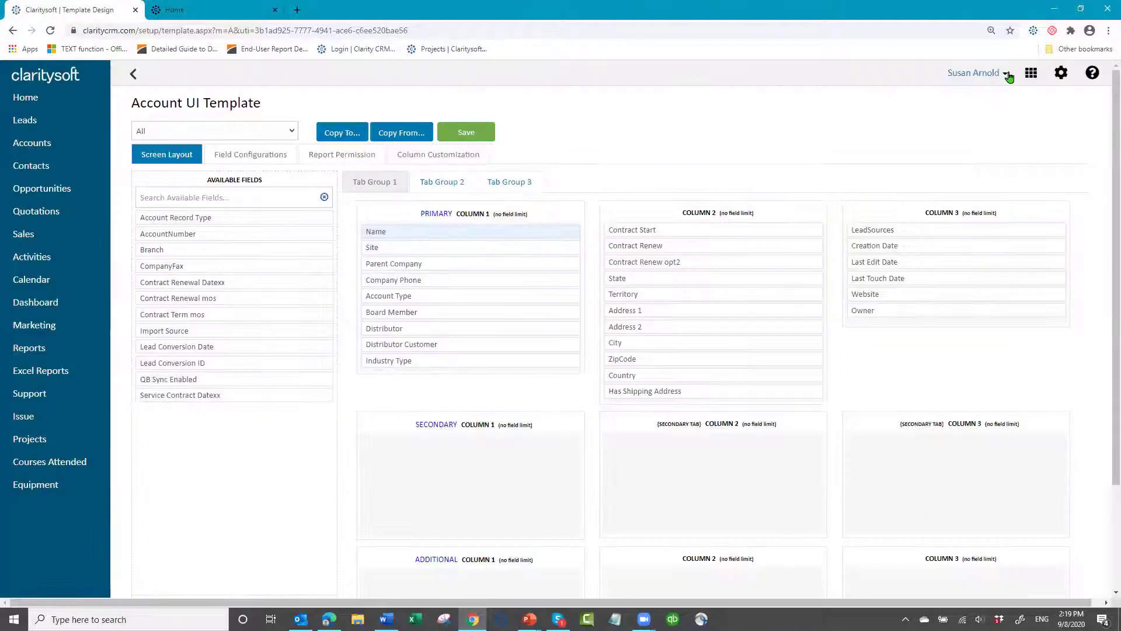
pyautogui.click(1007, 73)
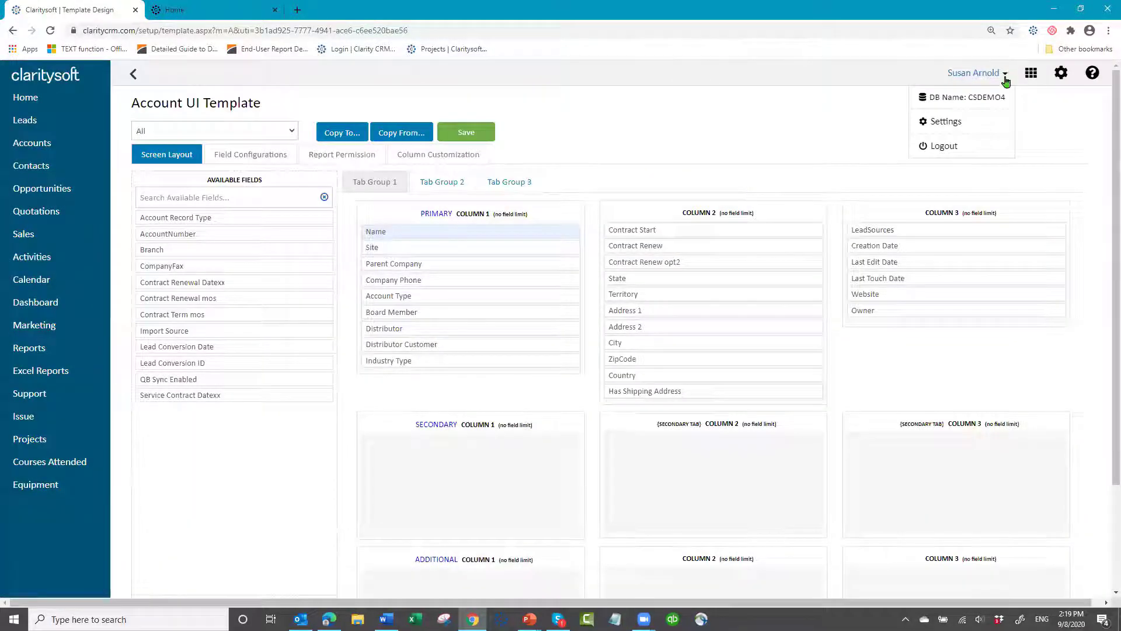
pyautogui.click(955, 147)
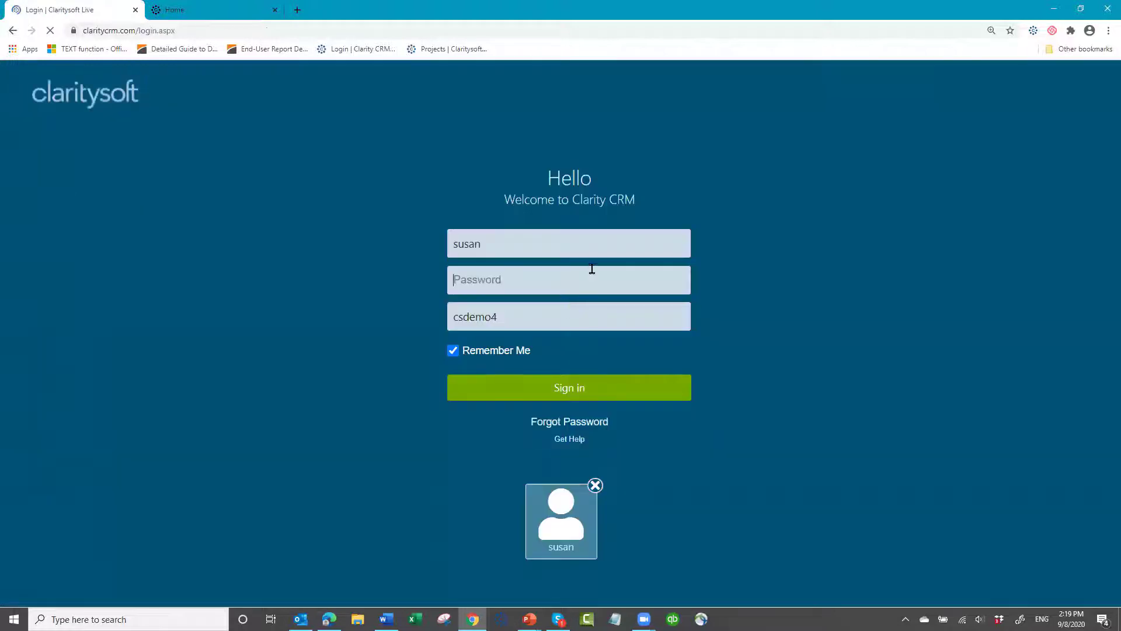
# Sign back in by entering the account password
pyautogui.write('c')
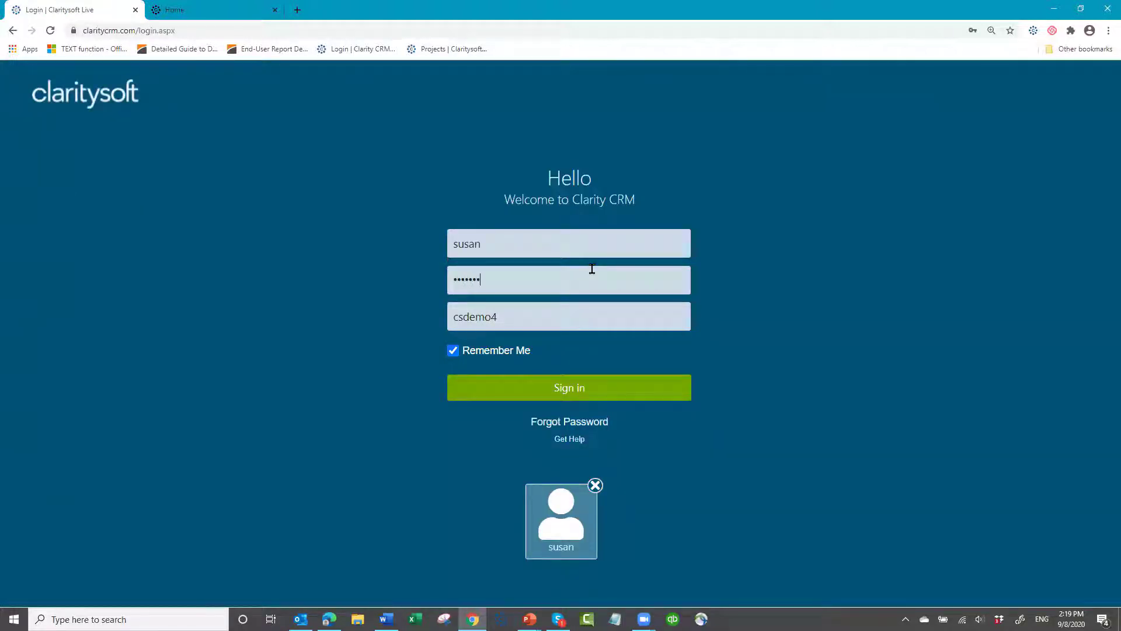
pyautogui.press('Return')
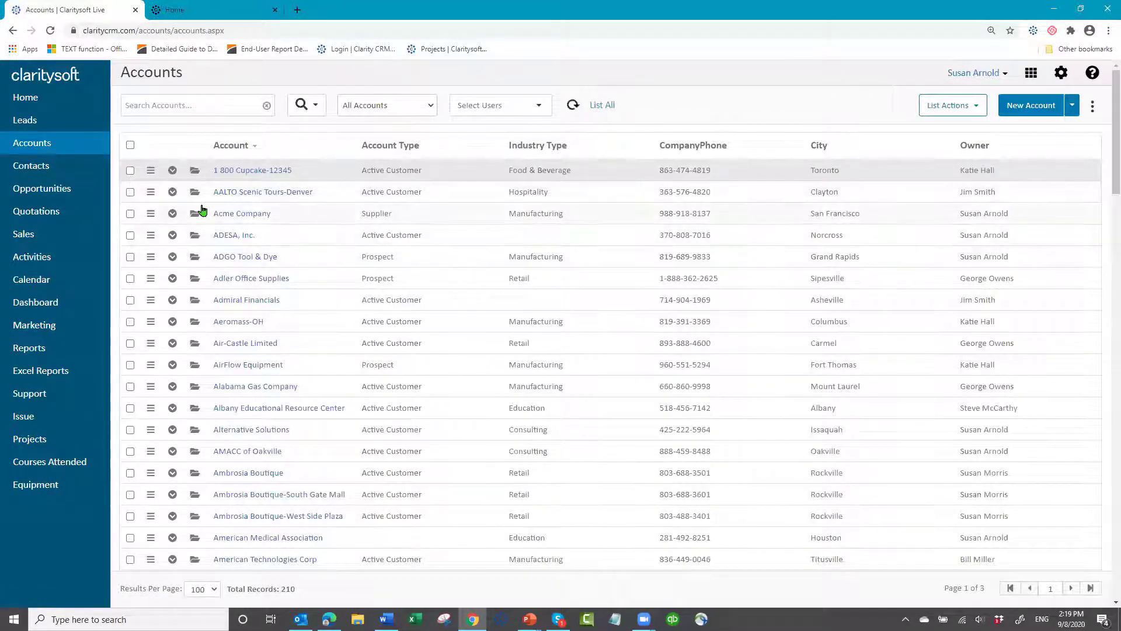
# Open Acme Company, set Contract Start to 09-08-2020 and save the record
pyautogui.click(195, 214)
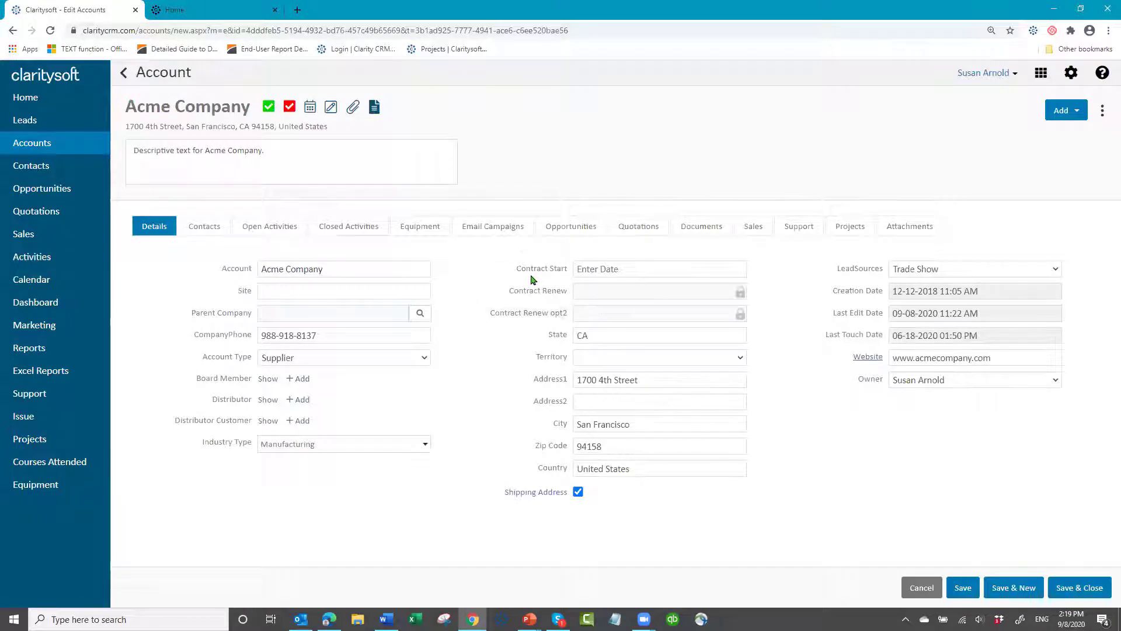
pyautogui.click(627, 267)
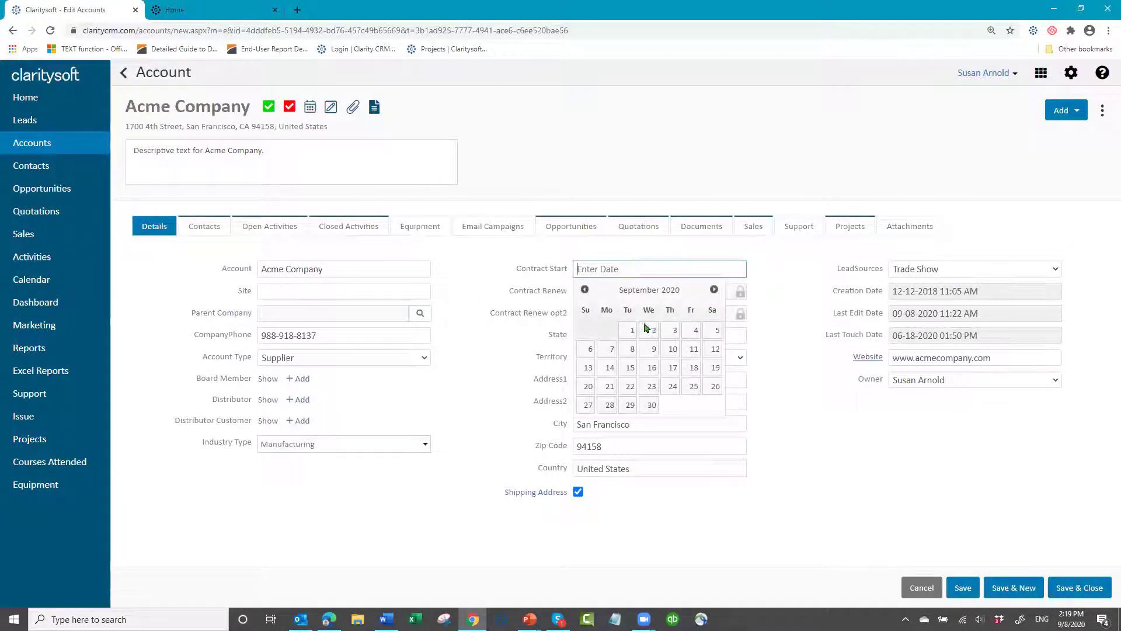
pyautogui.click(631, 350)
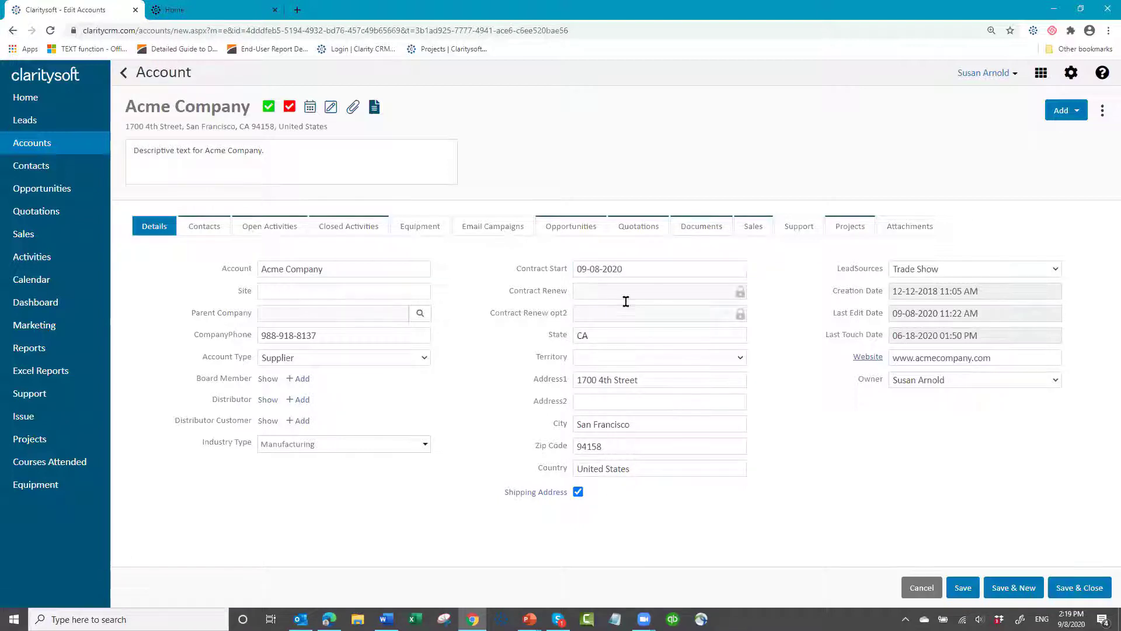
pyautogui.click(963, 588)
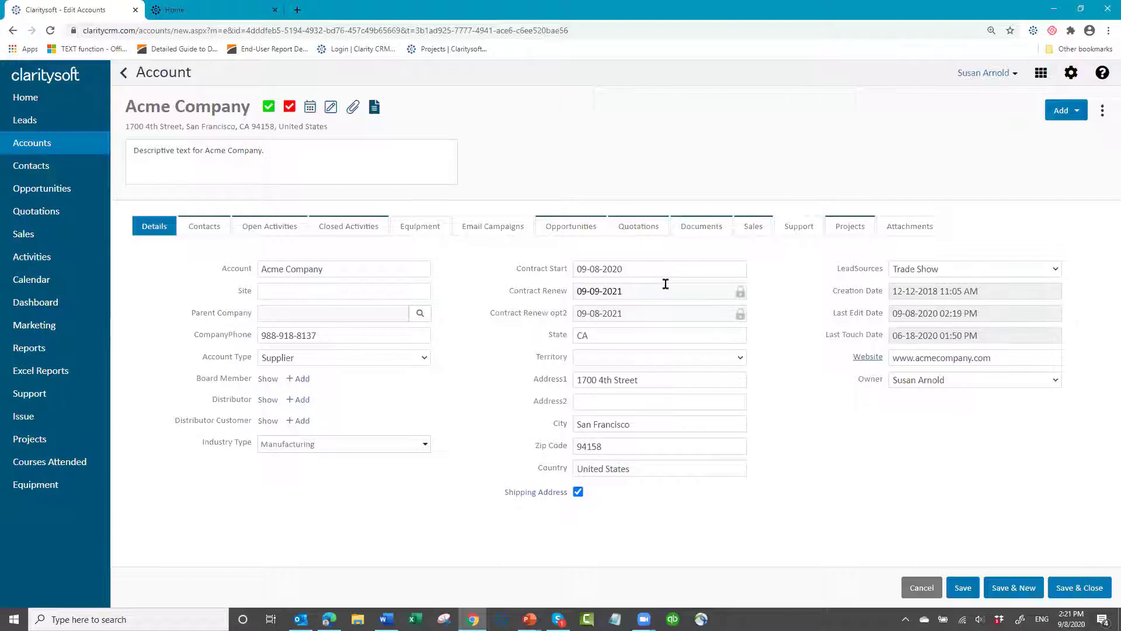
# Change Acme Company's Contract Start to 08-03-2020 by picking August 3 in the calendar
pyautogui.click(627, 267)
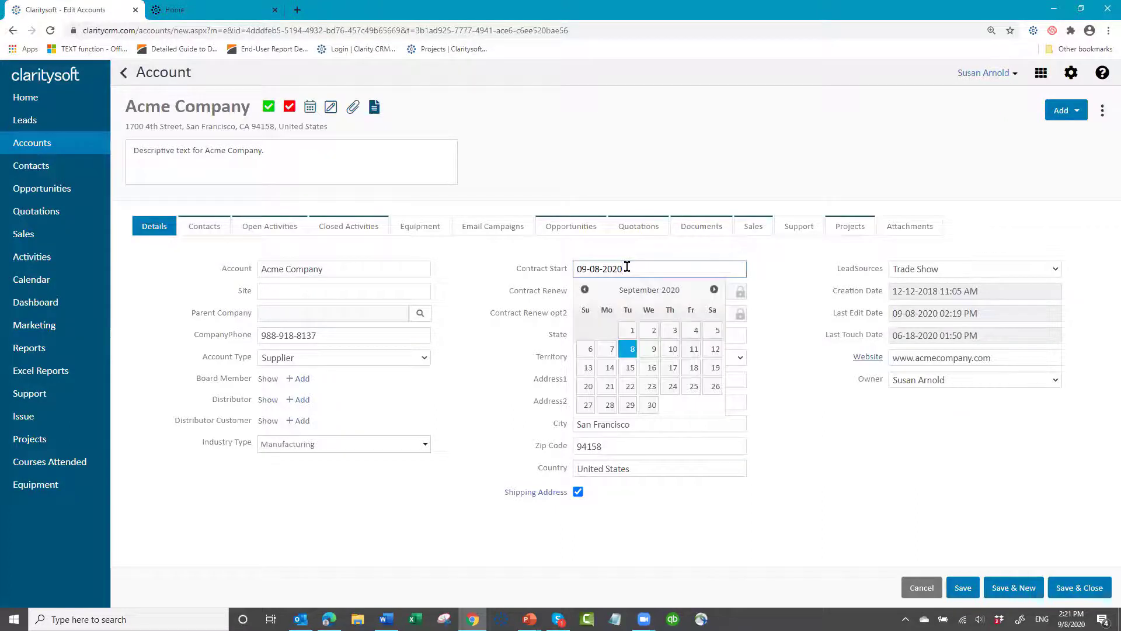
pyautogui.click(584, 290)
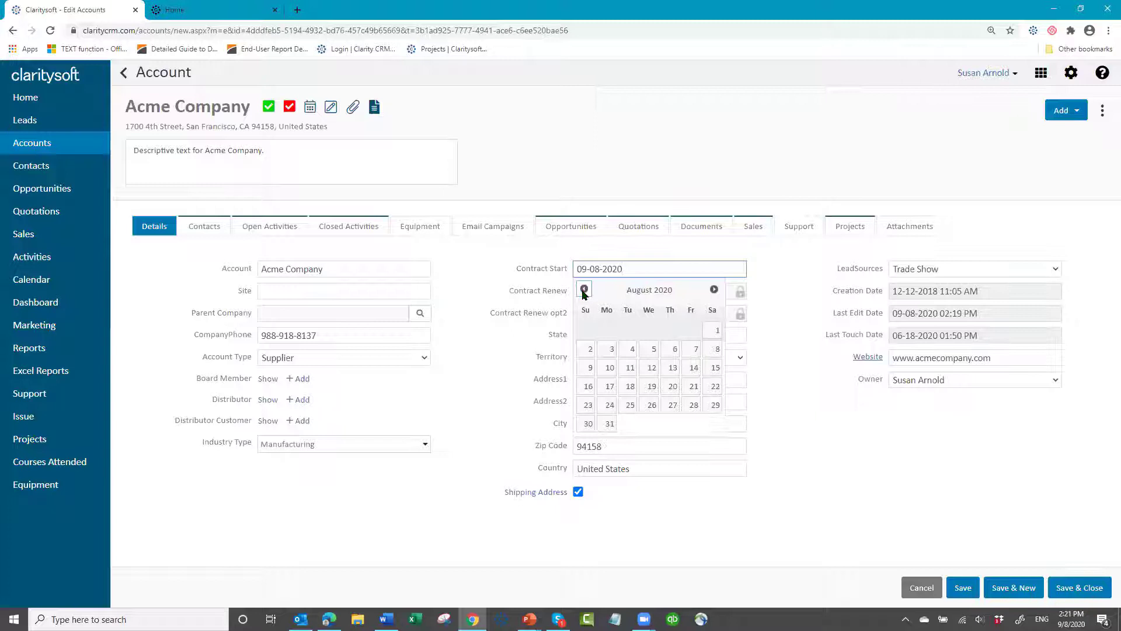
pyautogui.click(608, 350)
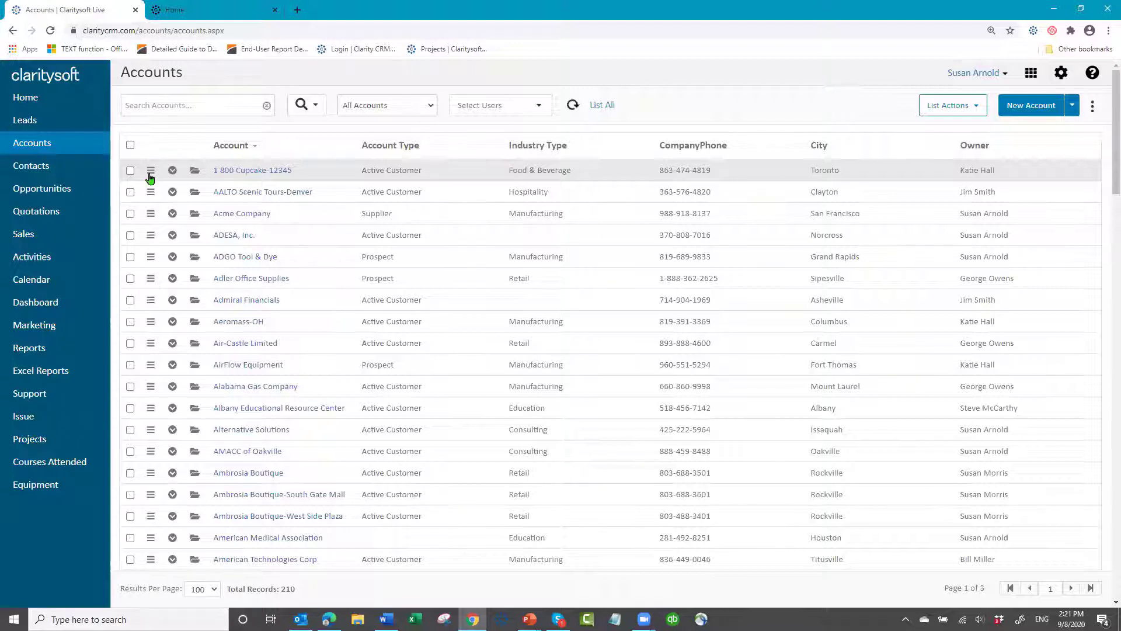
# Open the second contact in the Contacts list to check its Date of Birth, then cancel
pyautogui.click(32, 166)
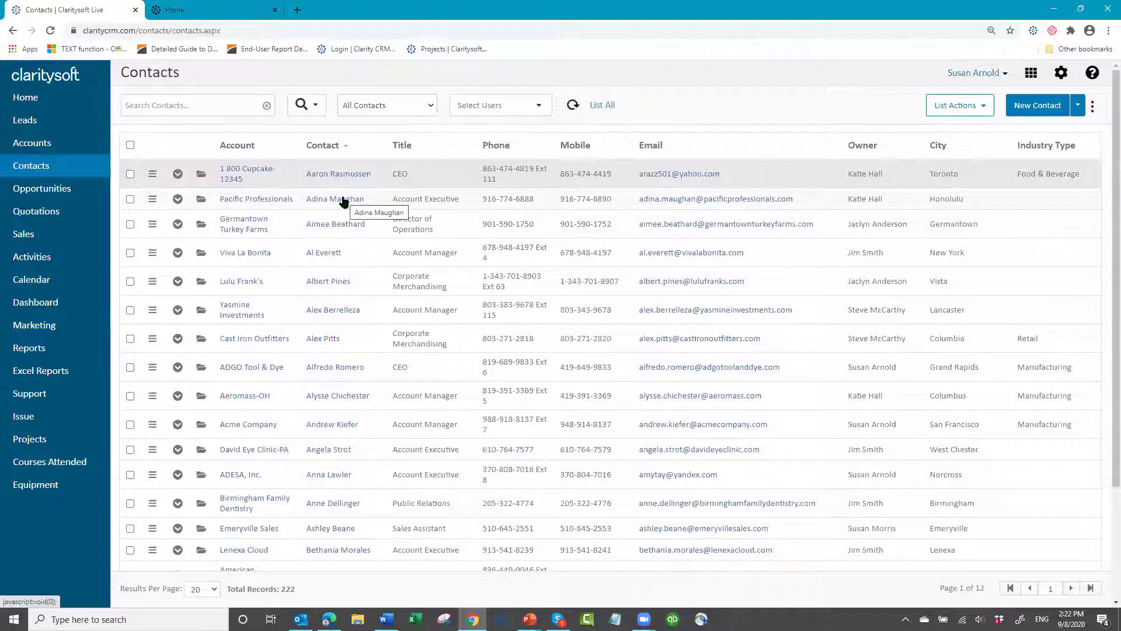
pyautogui.click(200, 200)
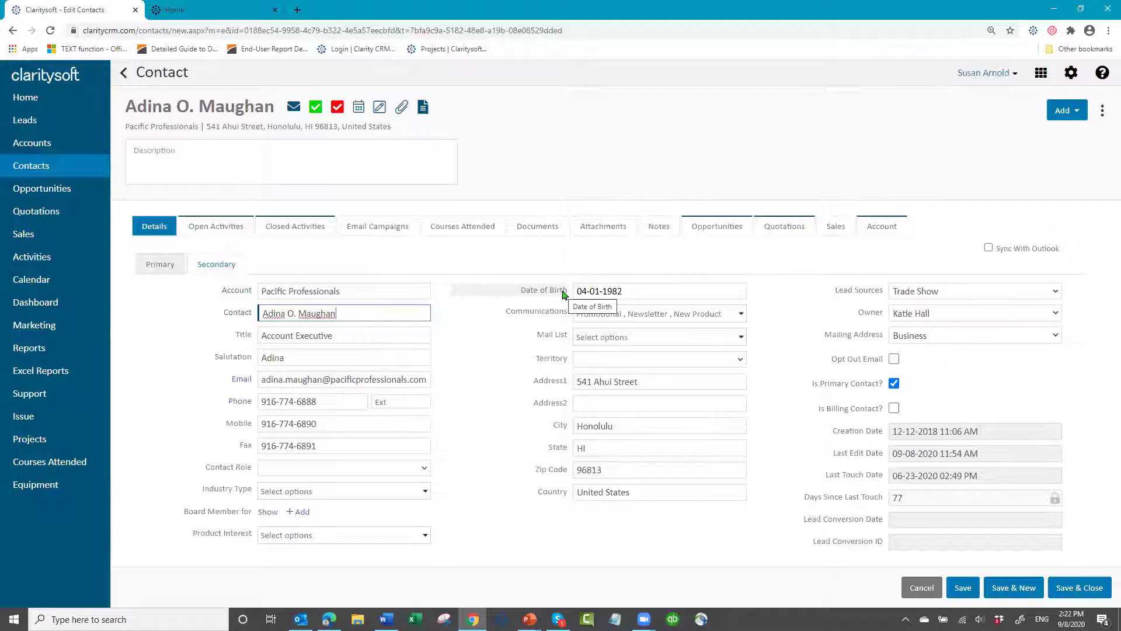
pyautogui.click(928, 592)
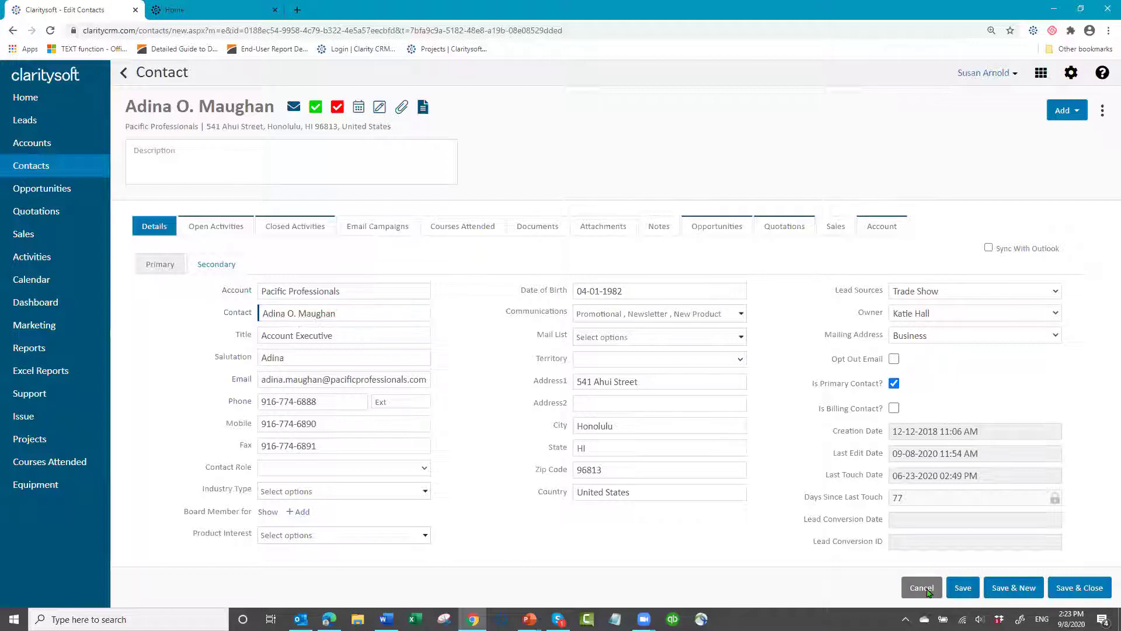
# Open Settings and show Customization > Contacts > Custom Fields
pyautogui.click(1061, 74)
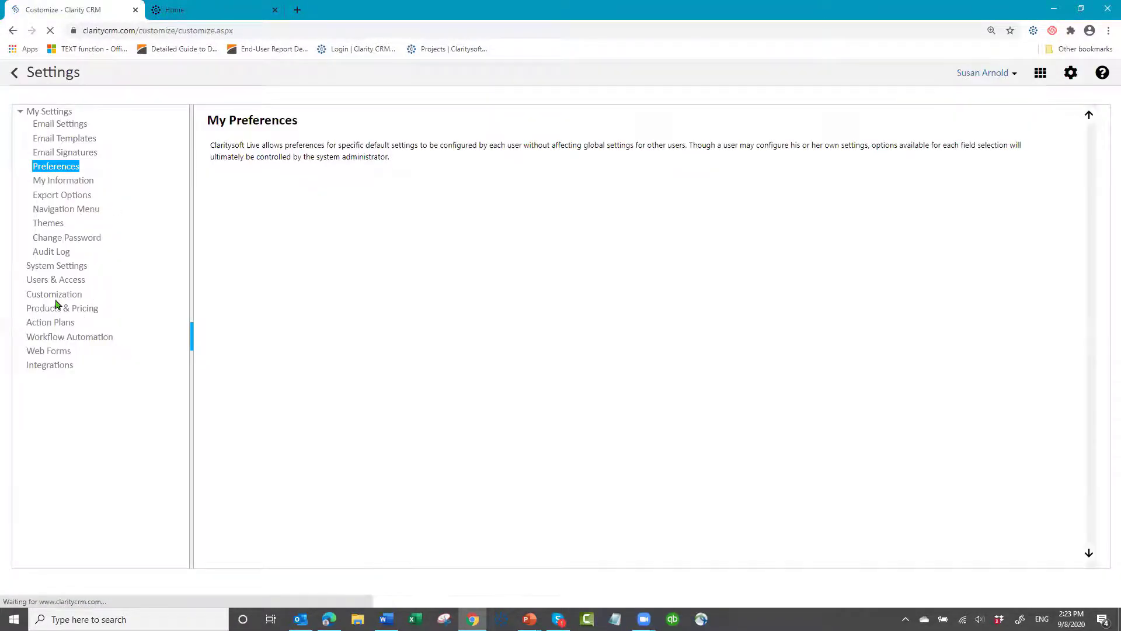
pyautogui.click(55, 295)
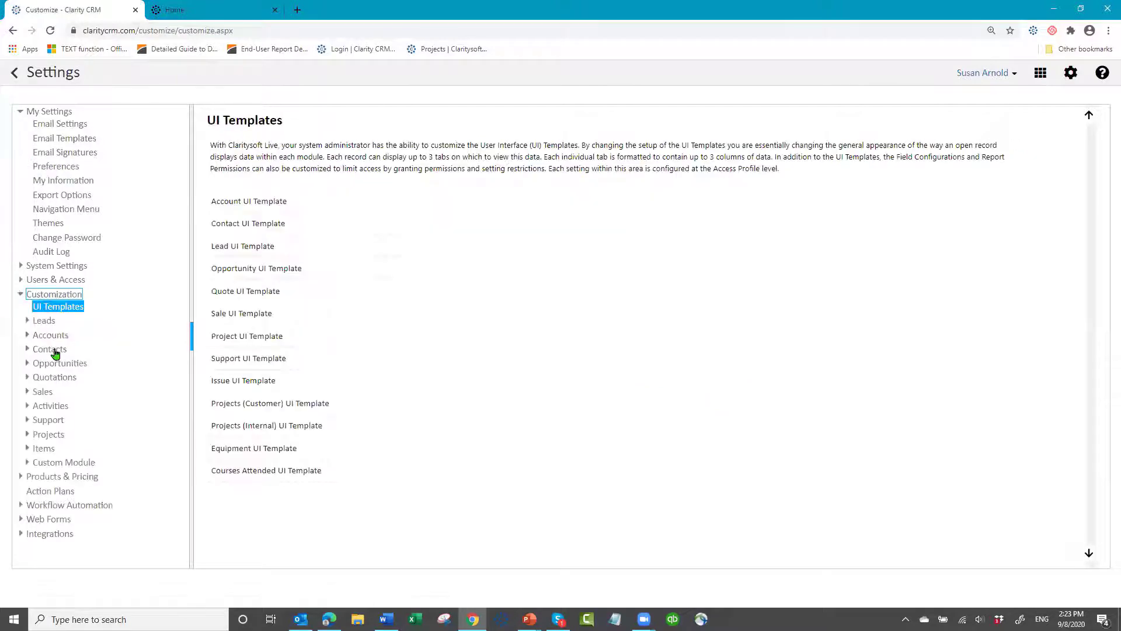
pyautogui.click(54, 352)
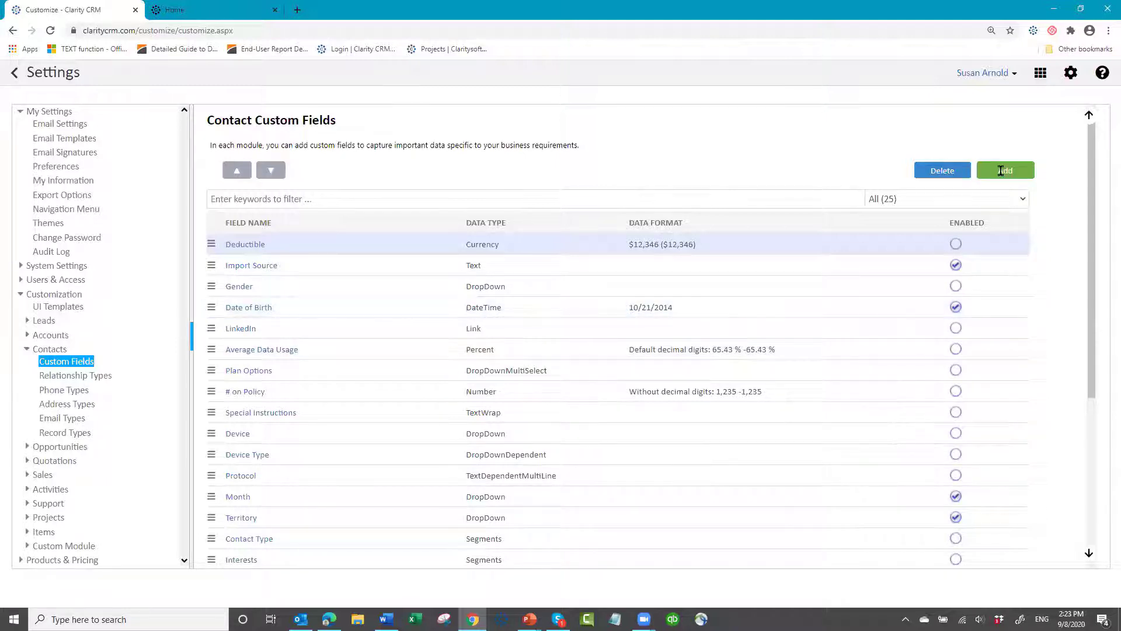
# Try the Add field form, cancel it, and review the 25 Contact custom fields
pyautogui.click(1001, 170)
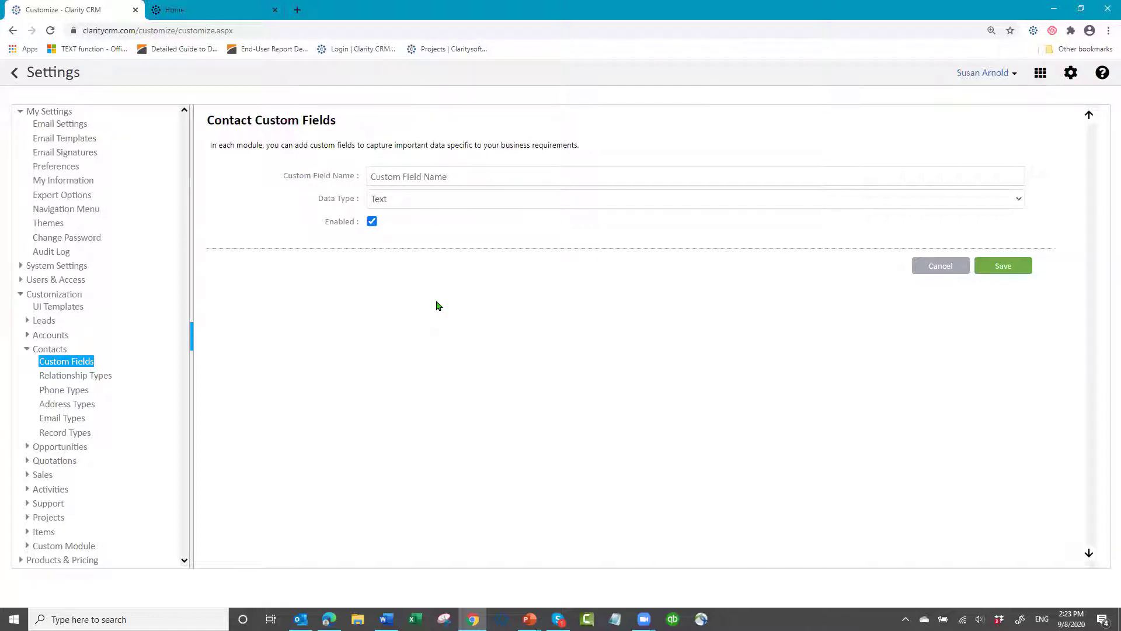
pyautogui.click(929, 271)
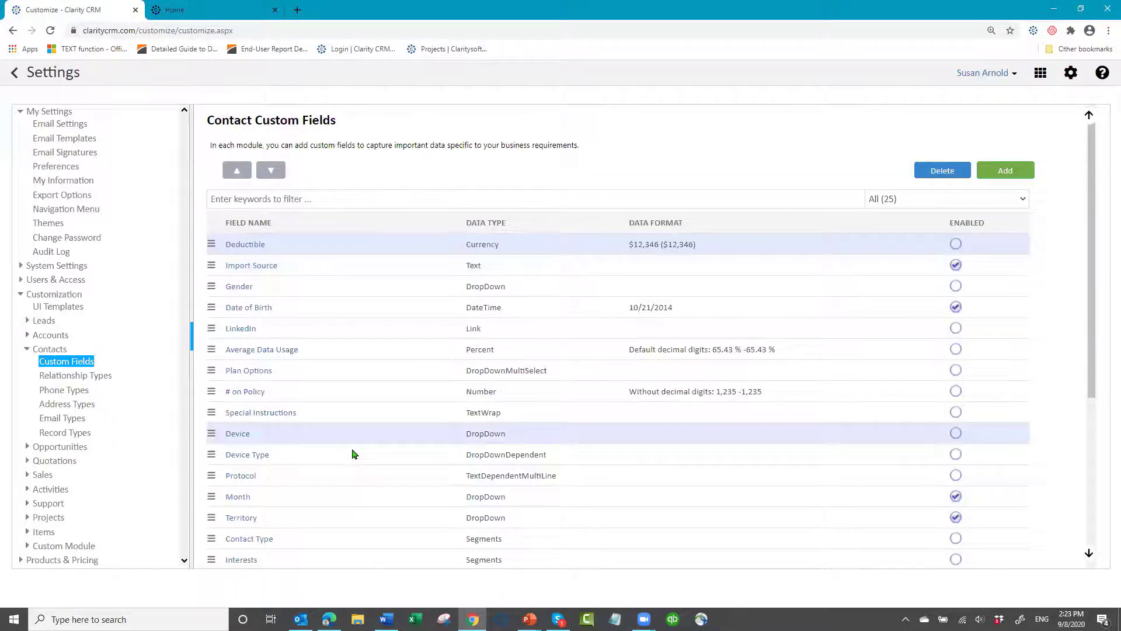
pyautogui.scroll(-2, 352, 453)
pyautogui.scroll(-3, 351, 455)
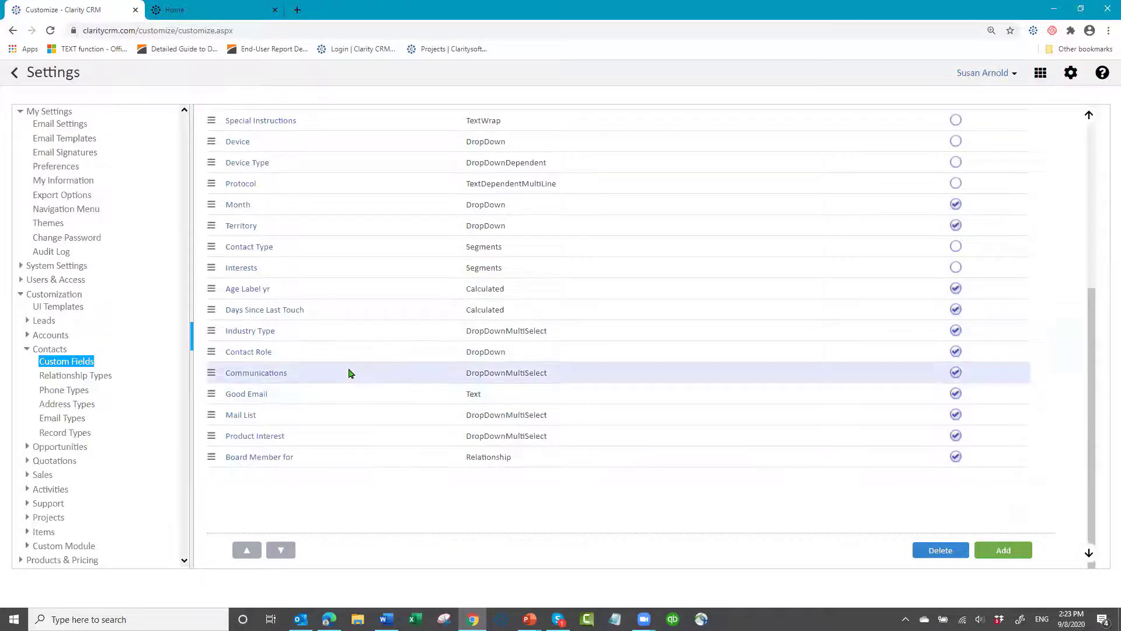
pyautogui.scroll(5, 1004, 270)
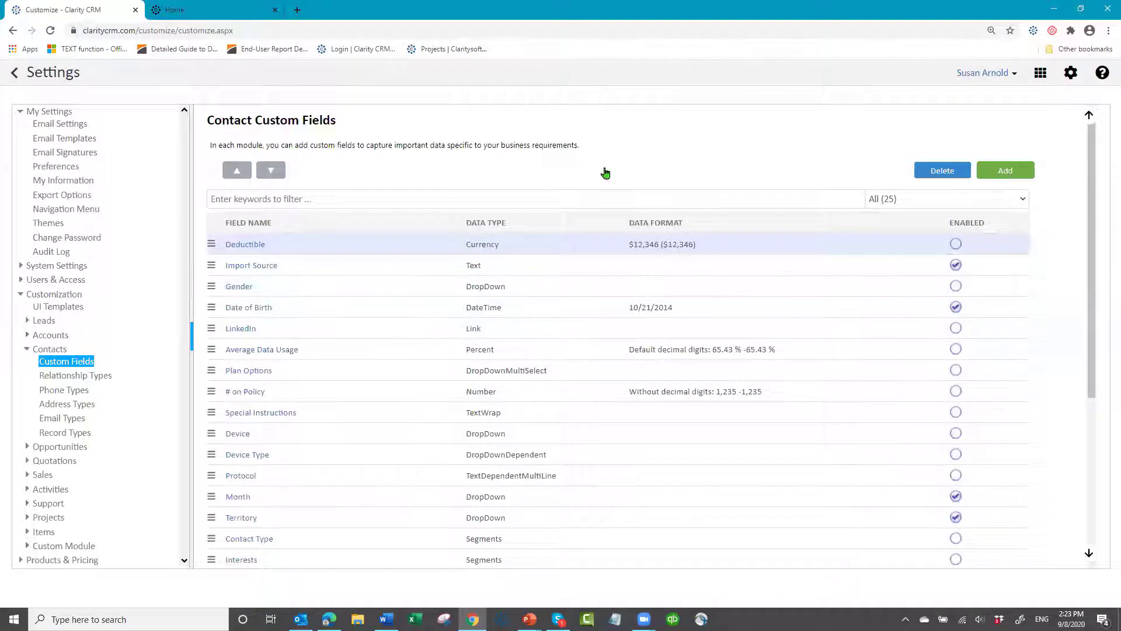
# Name the new field Age, Calculated type, returning Number without decimal digits
pyautogui.click(466, 180)
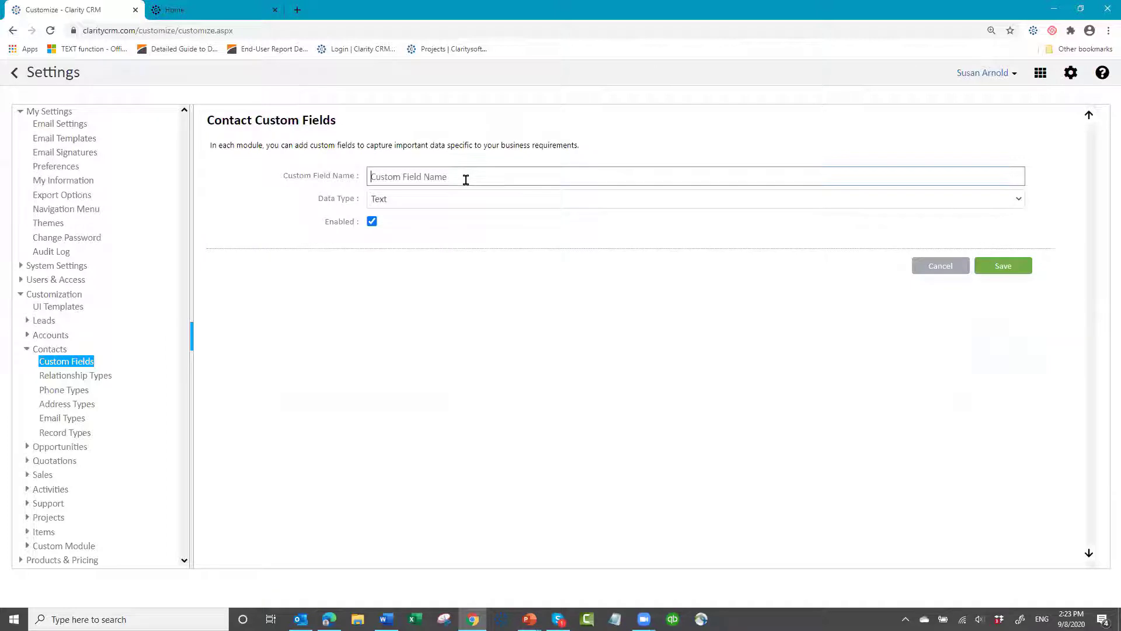
pyautogui.write('Age')
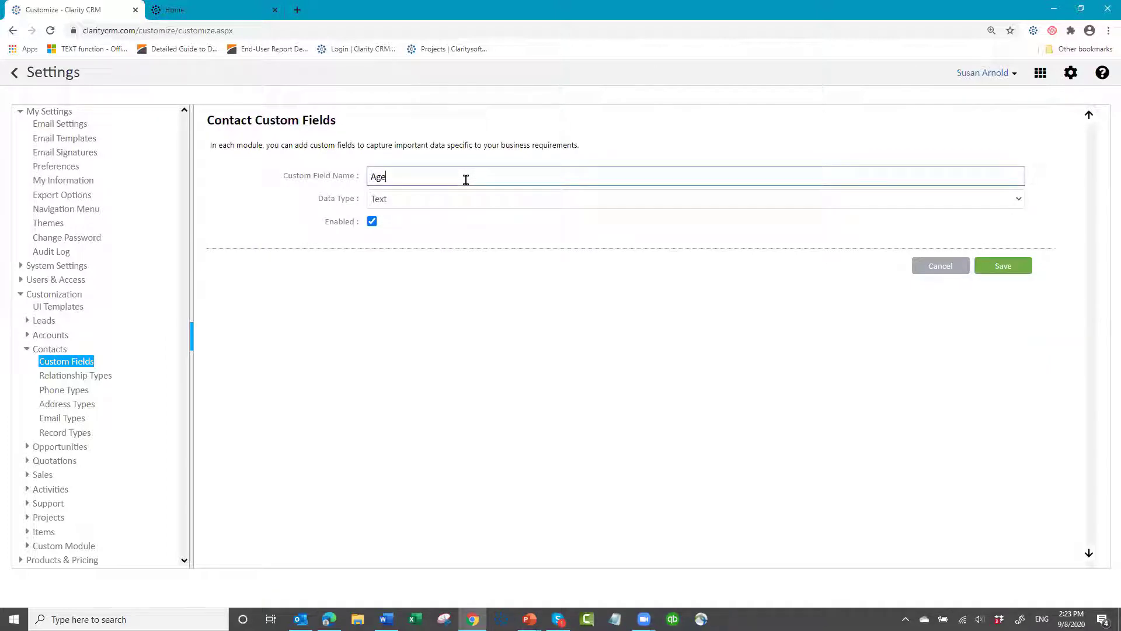
pyautogui.click(443, 201)
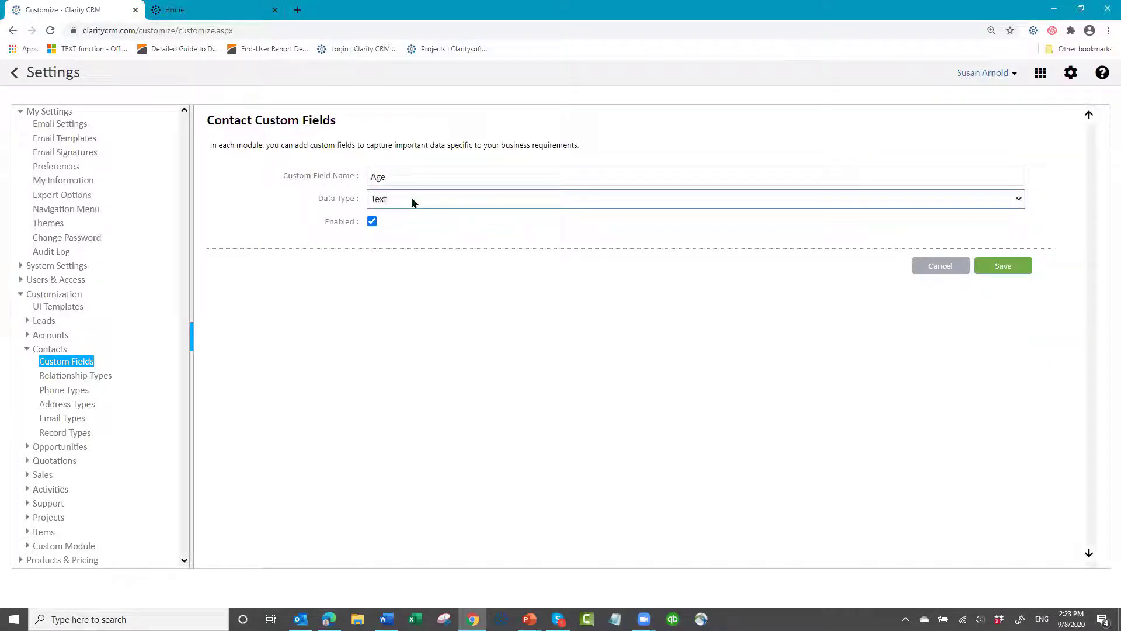
pyautogui.click(411, 201)
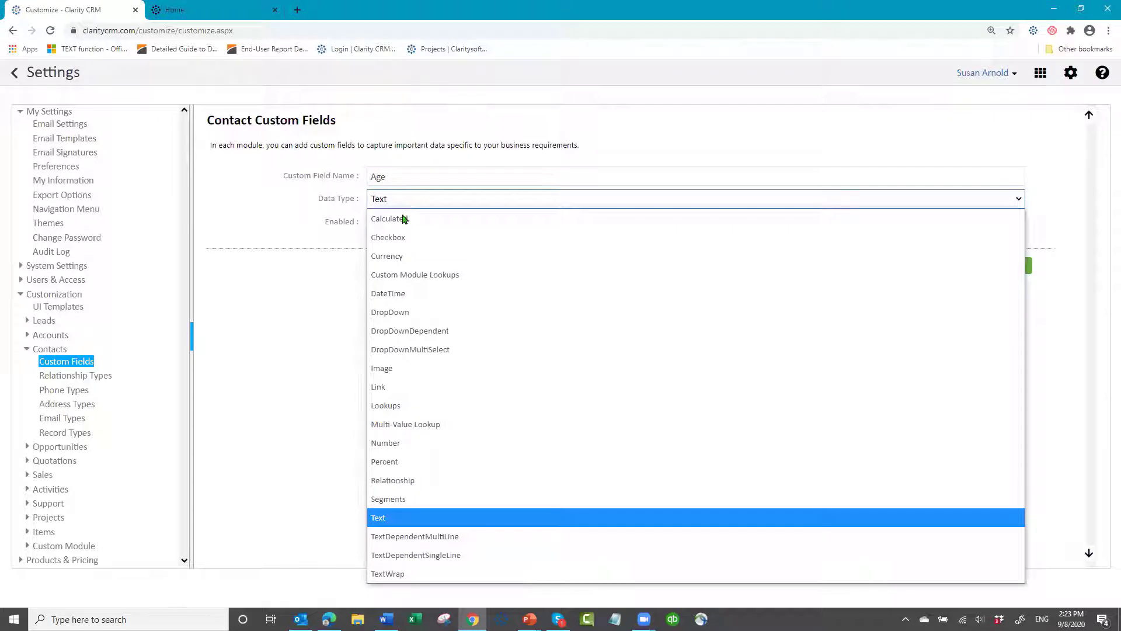
pyautogui.click(405, 219)
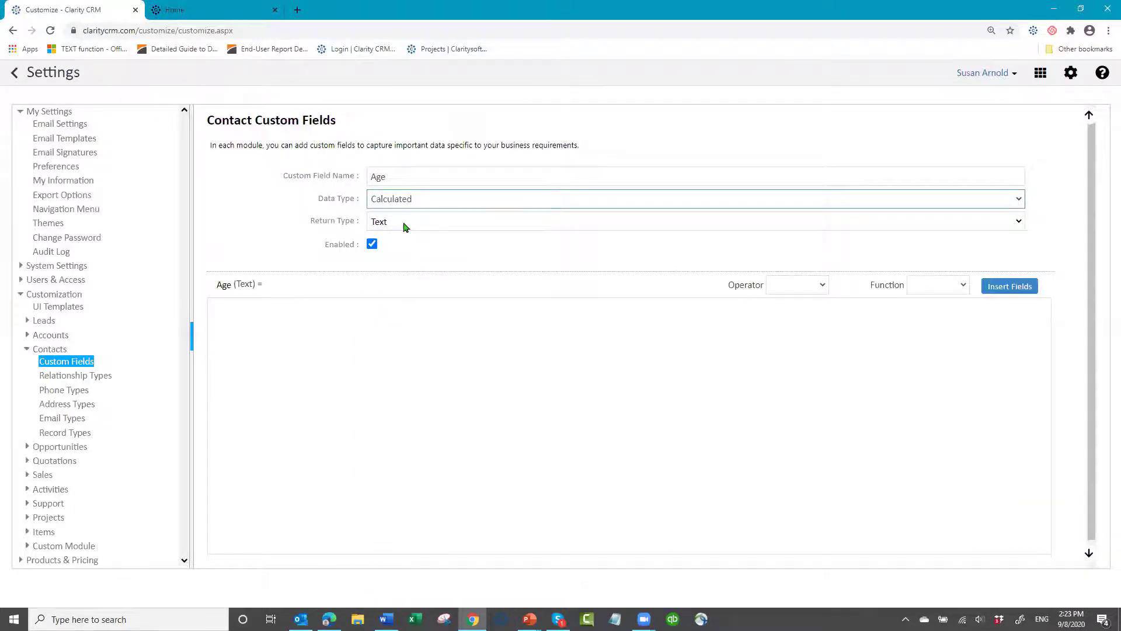
pyautogui.click(404, 226)
pyautogui.click(416, 257)
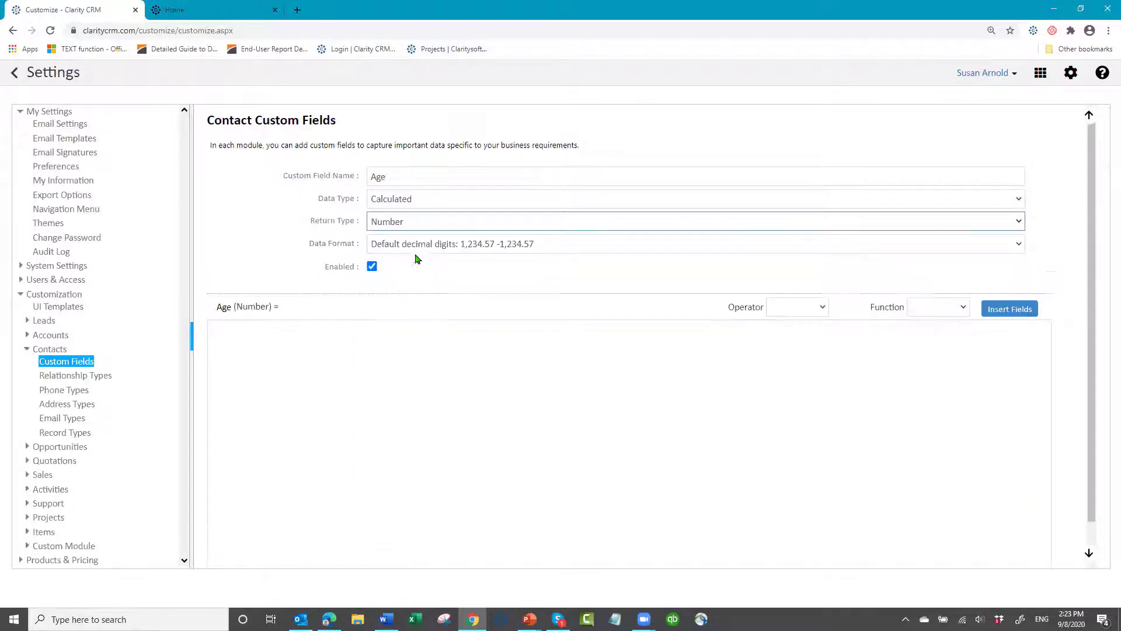
pyautogui.click(581, 244)
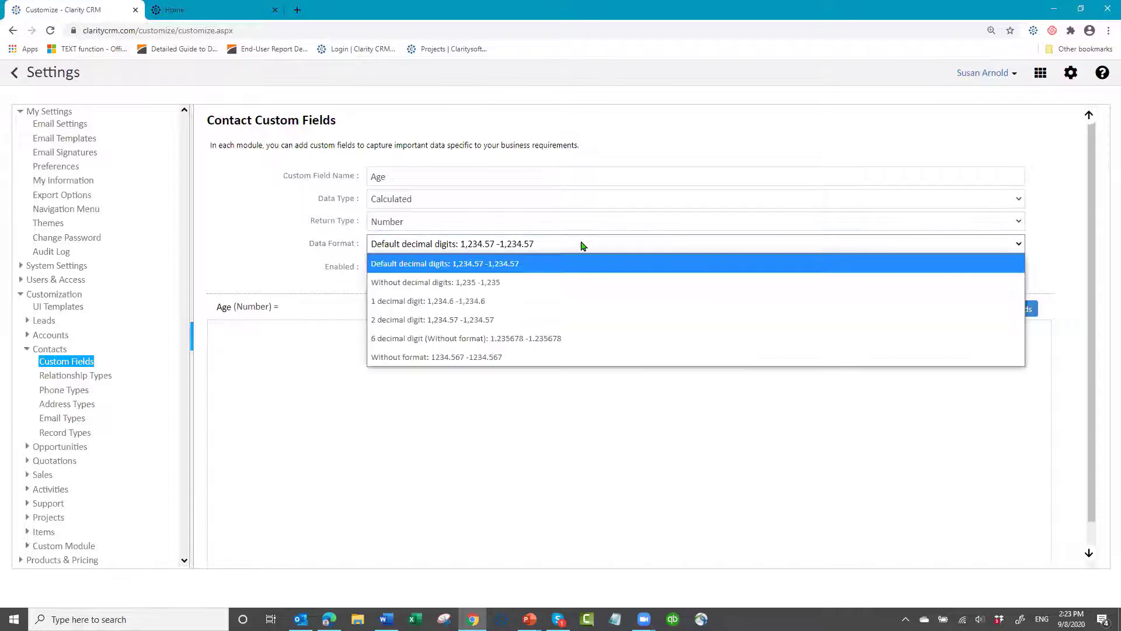
pyautogui.click(557, 285)
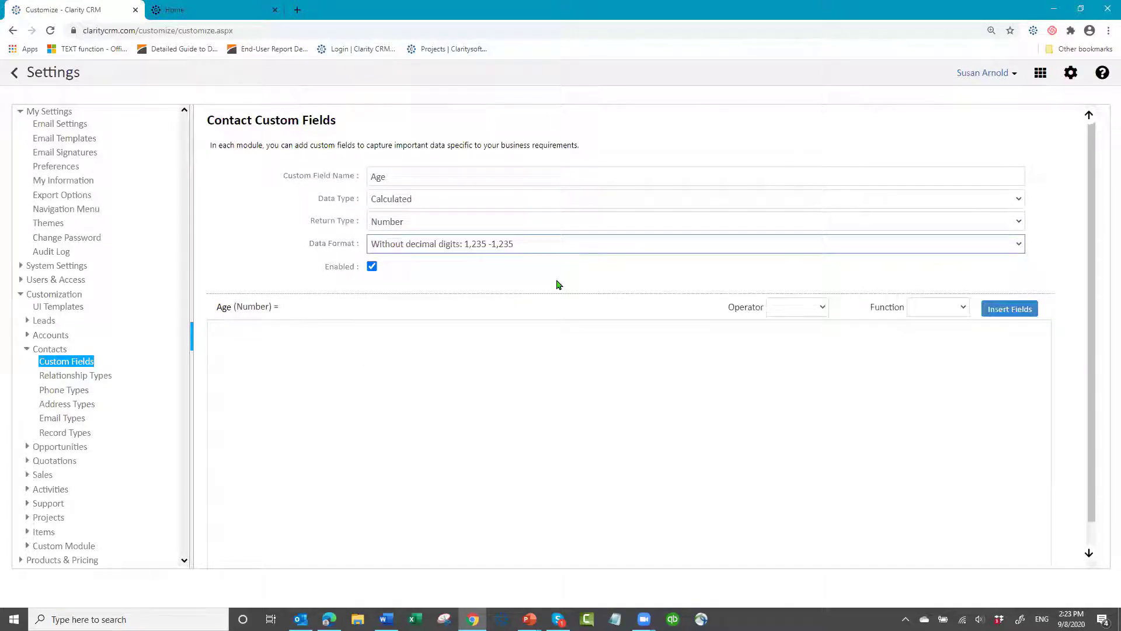
pyautogui.click(250, 340)
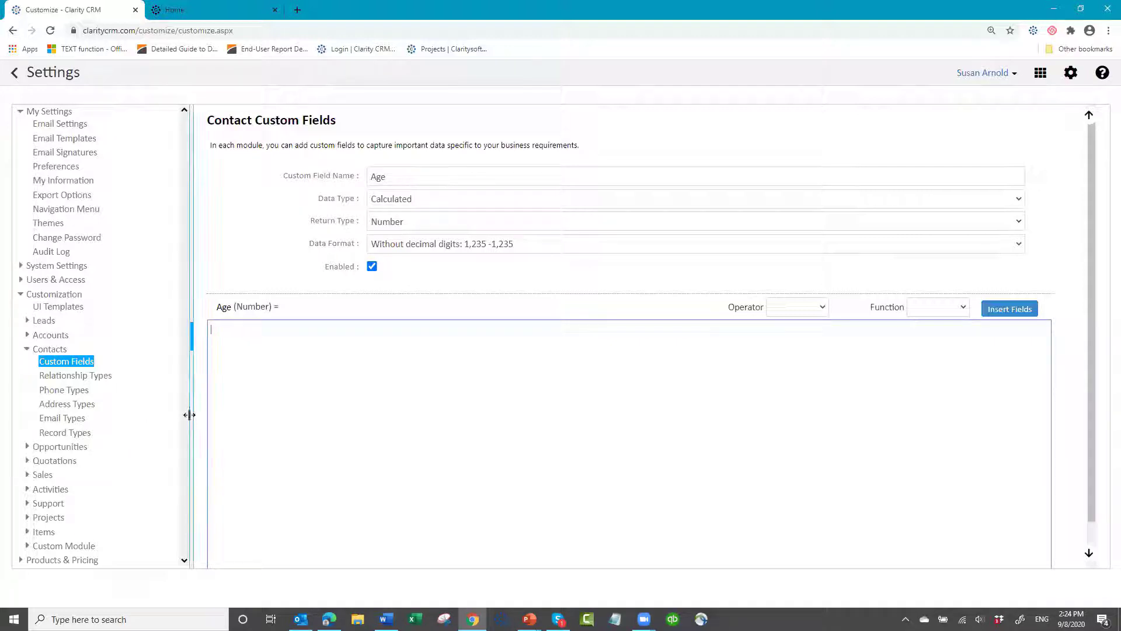
# Write FLOOR ( and insert YEARFRAC([start_date],[end_date]) from the Function list
pyautogui.write('FLOOR')
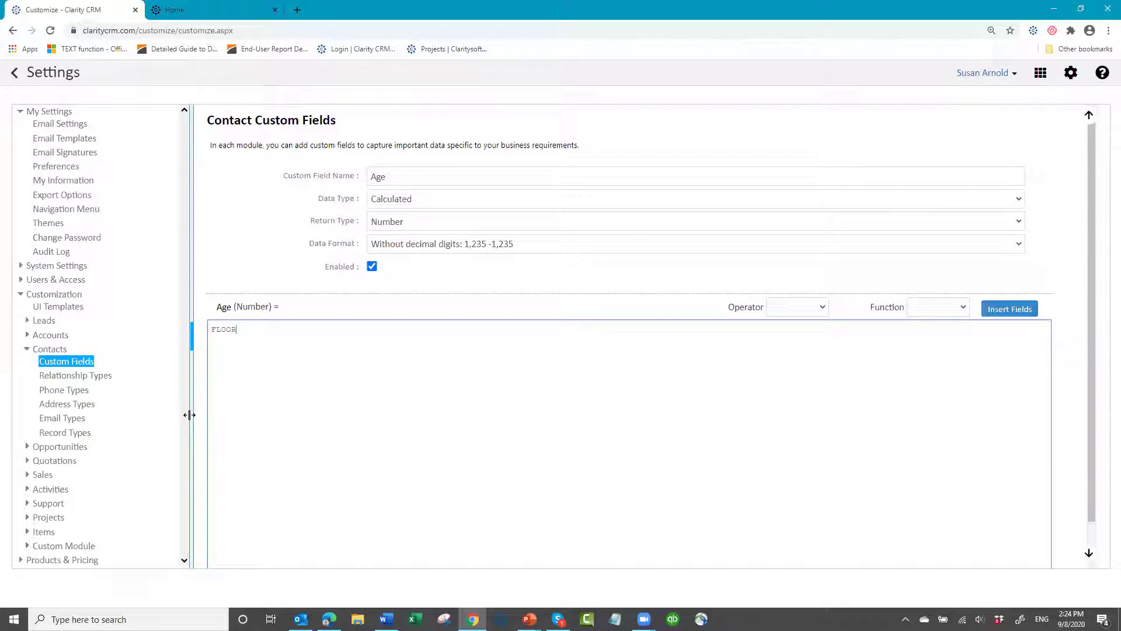
pyautogui.write('(')
pyautogui.click(964, 308)
pyautogui.click(964, 292)
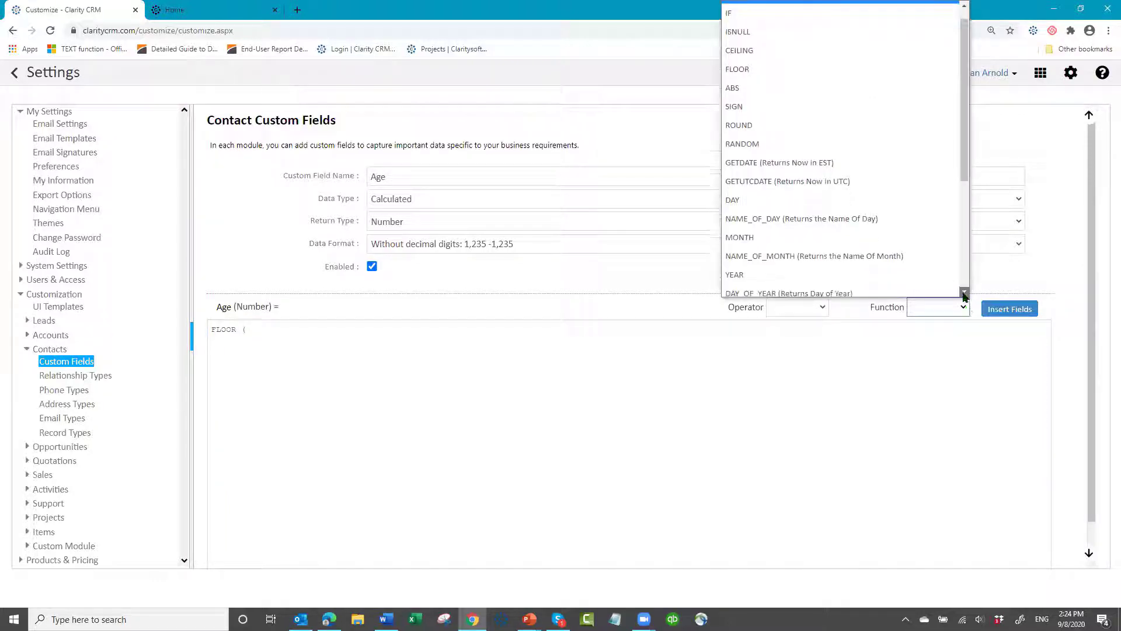
pyautogui.click(964, 292)
pyautogui.click(964, 292)
pyautogui.click(964, 292)
pyautogui.click(964, 292)
pyautogui.click(964, 292)
pyautogui.click(964, 292)
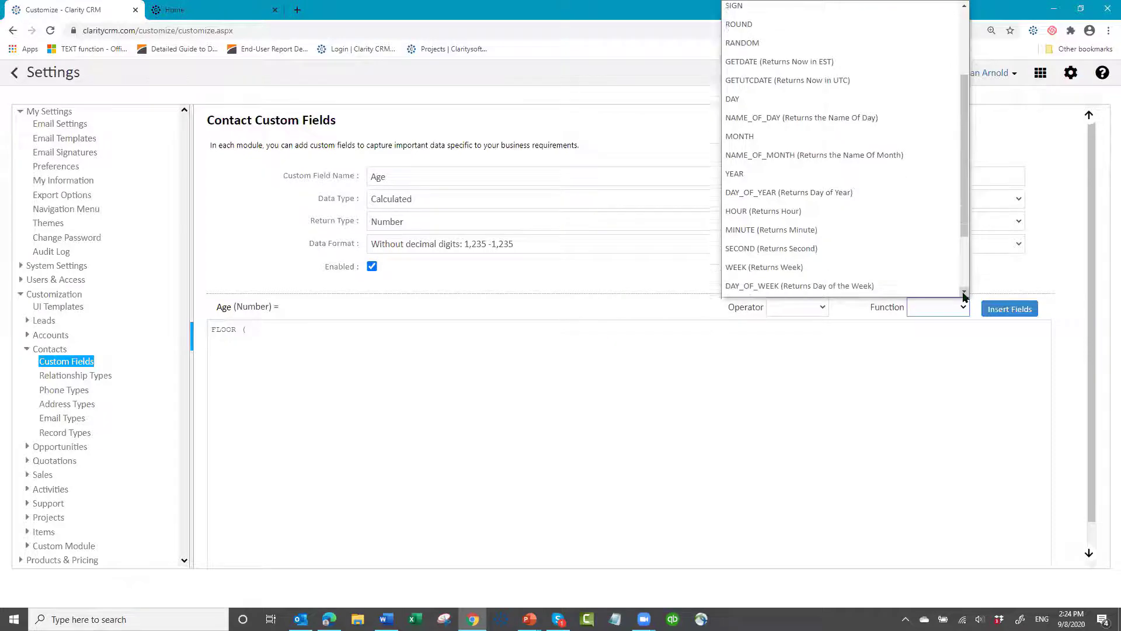
pyautogui.click(964, 292)
pyautogui.click(964, 292)
pyautogui.click(964, 292)
pyautogui.click(964, 292)
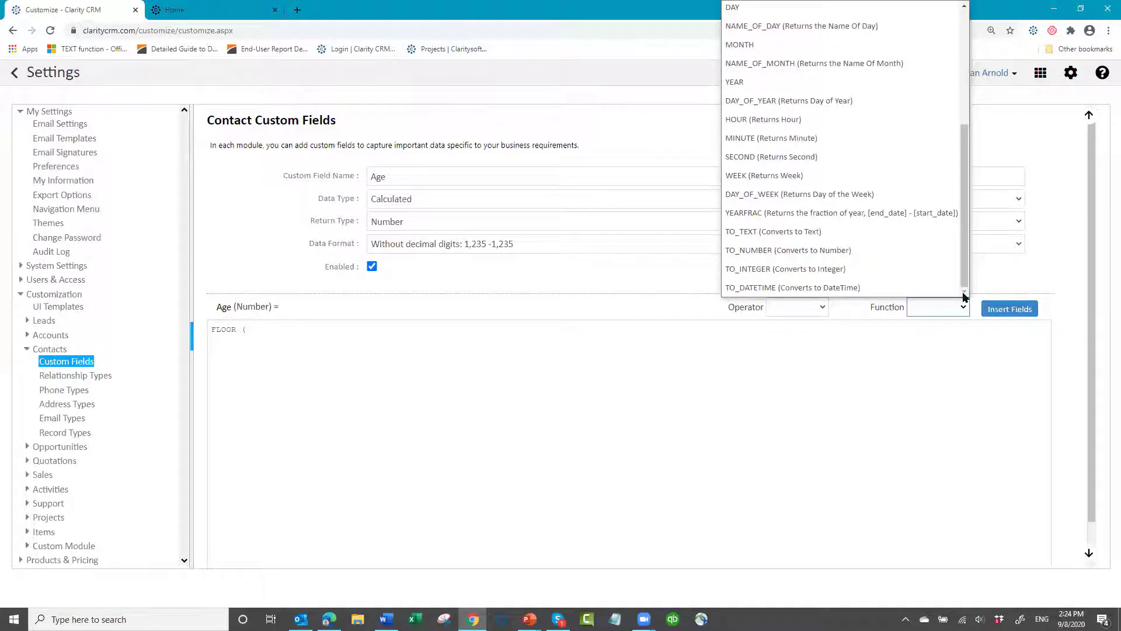
pyautogui.click(823, 214)
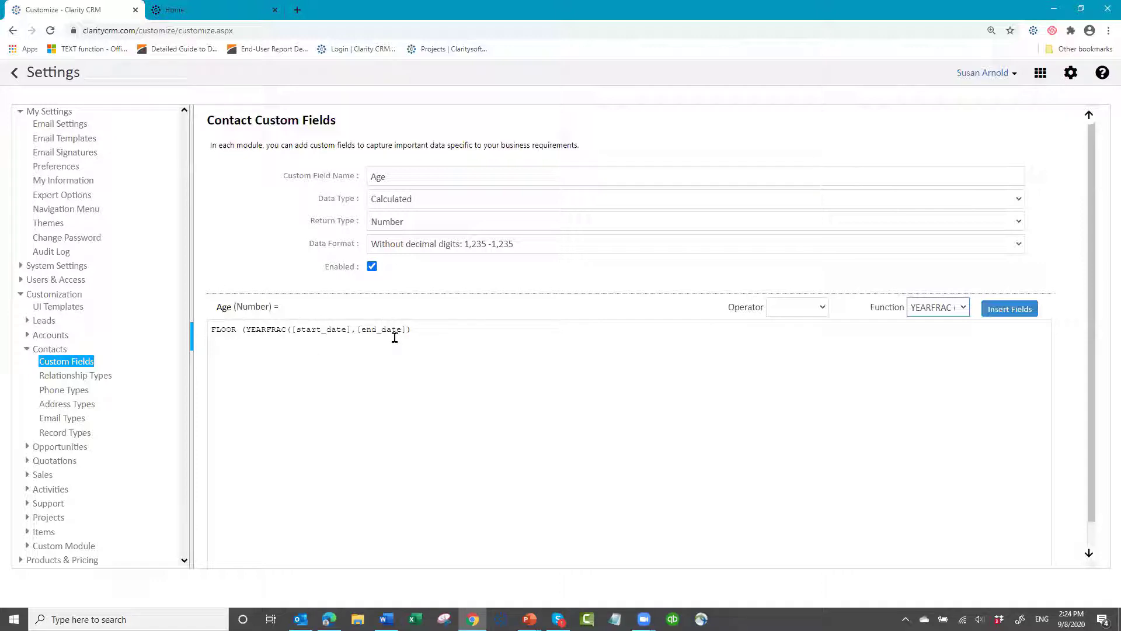
pyautogui.click(292, 329)
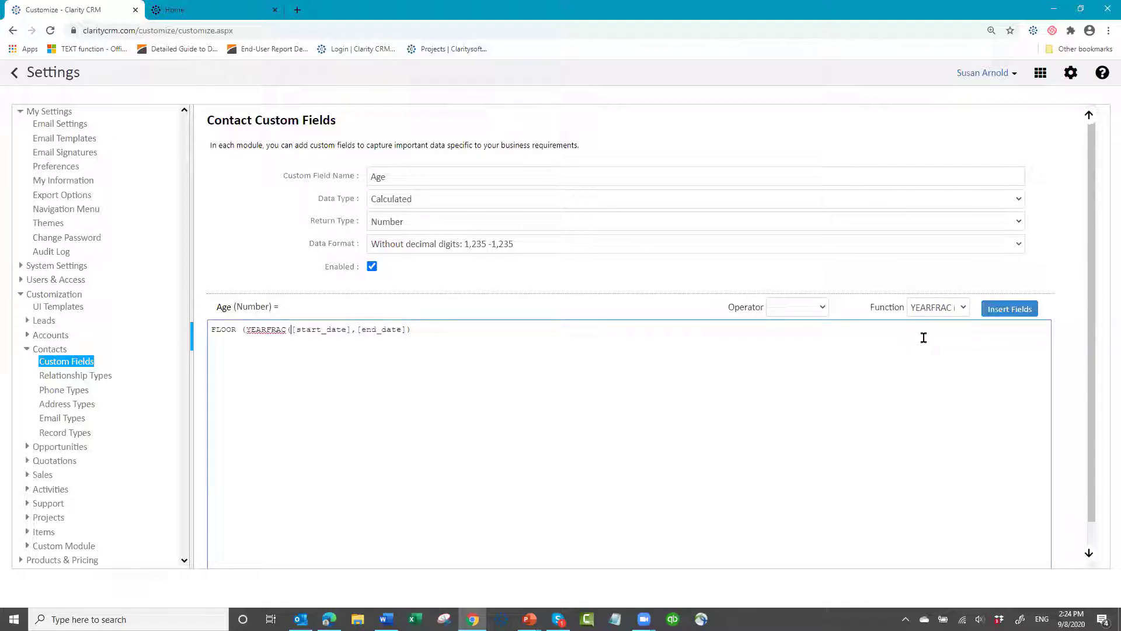
pyautogui.click(1004, 315)
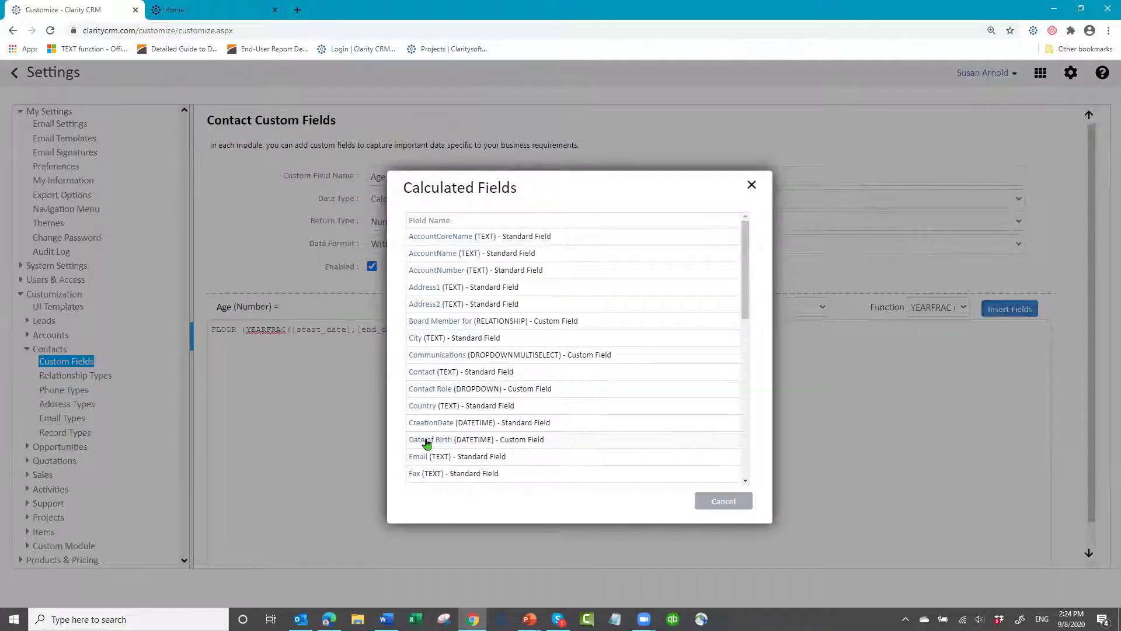
# Insert the Date of Birth field and the GETDATE function into YEARFRAC
pyautogui.click(557, 439)
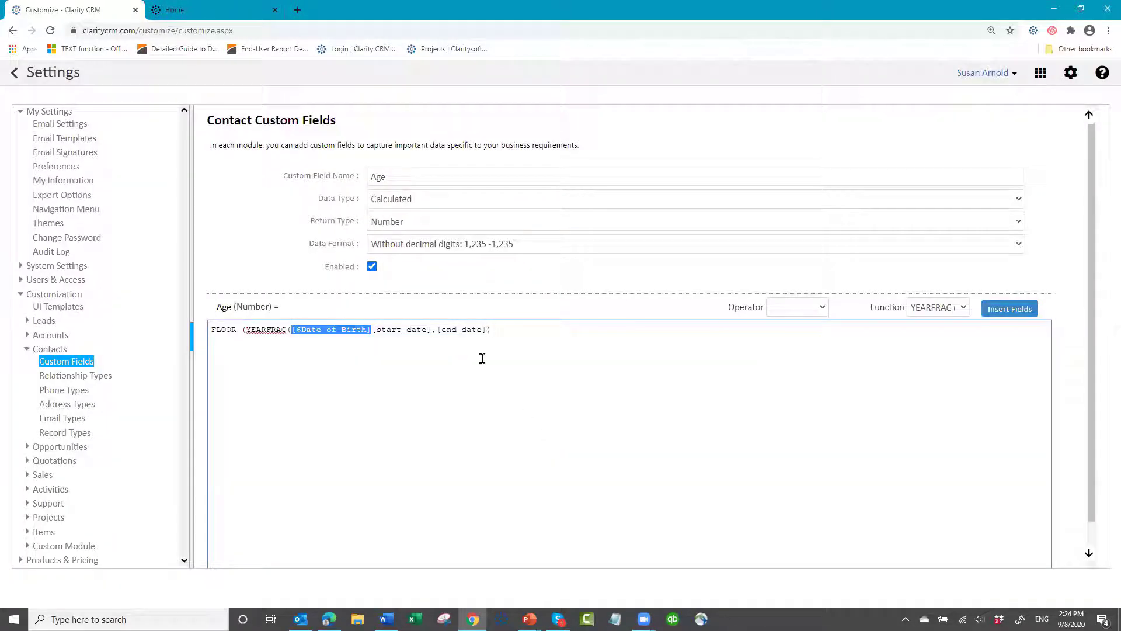
pyautogui.click(437, 330)
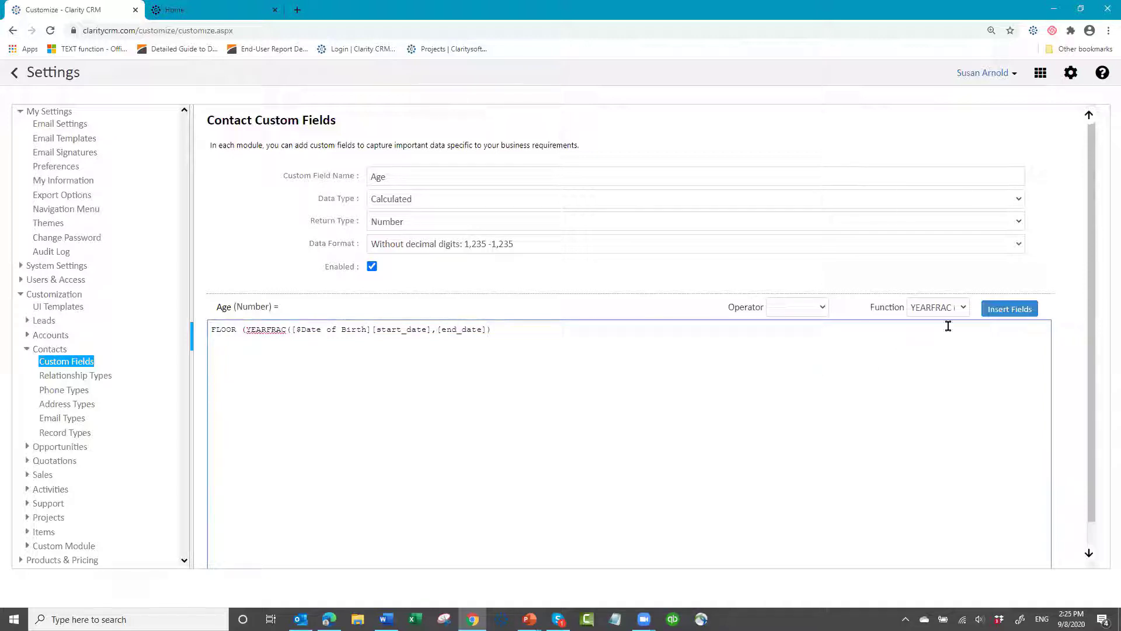
pyautogui.click(964, 309)
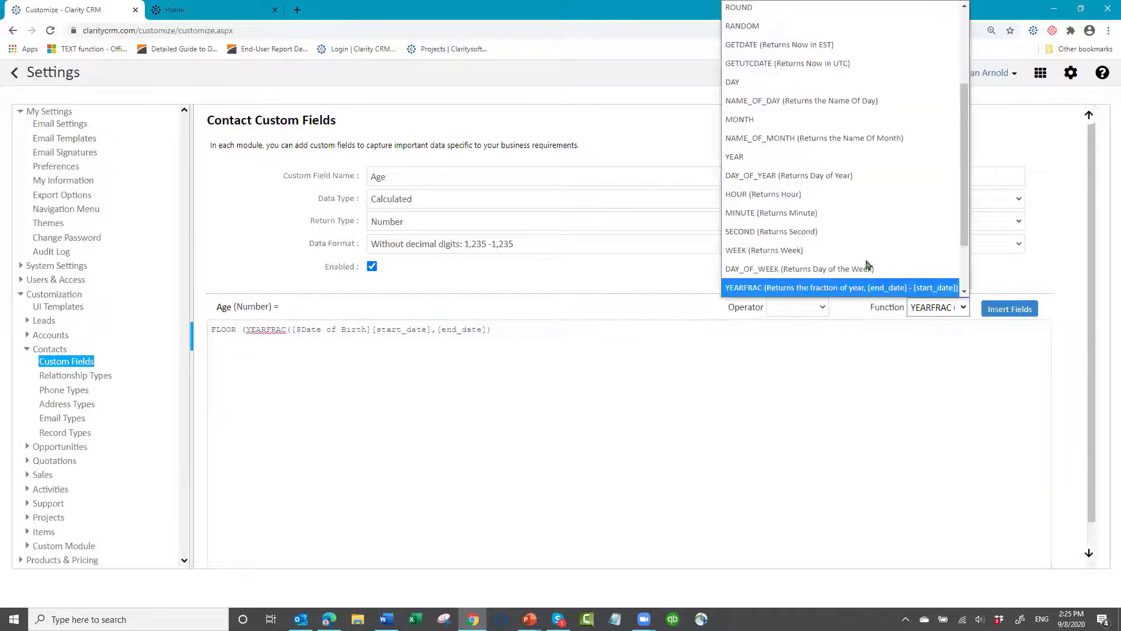
pyautogui.scroll(-1, 862, 262)
pyautogui.scroll(3, 859, 259)
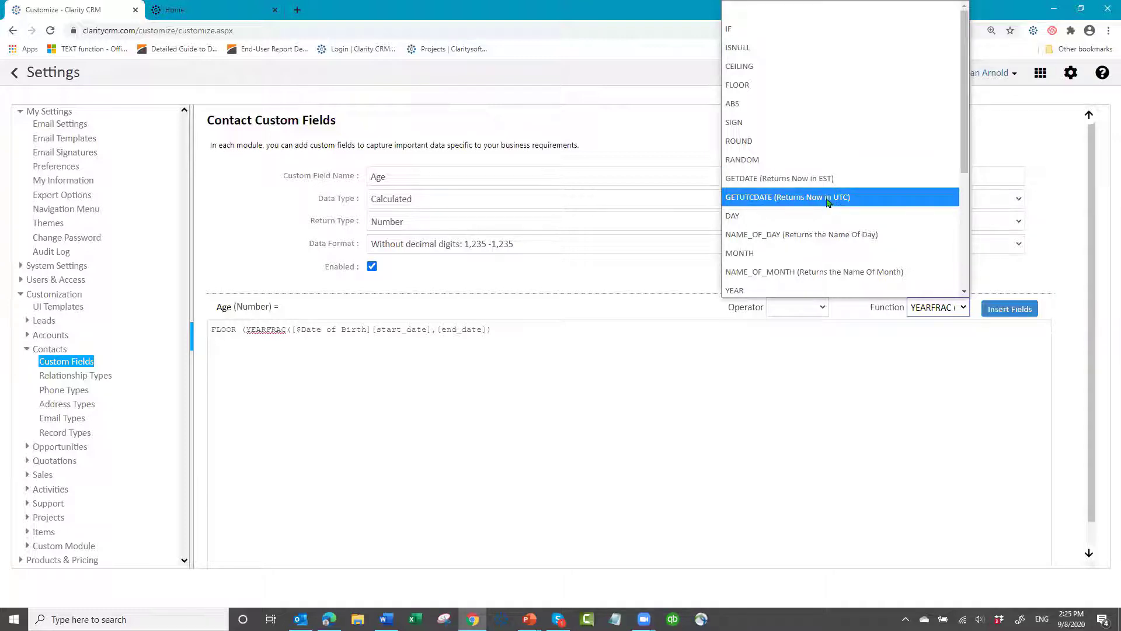
pyautogui.click(761, 184)
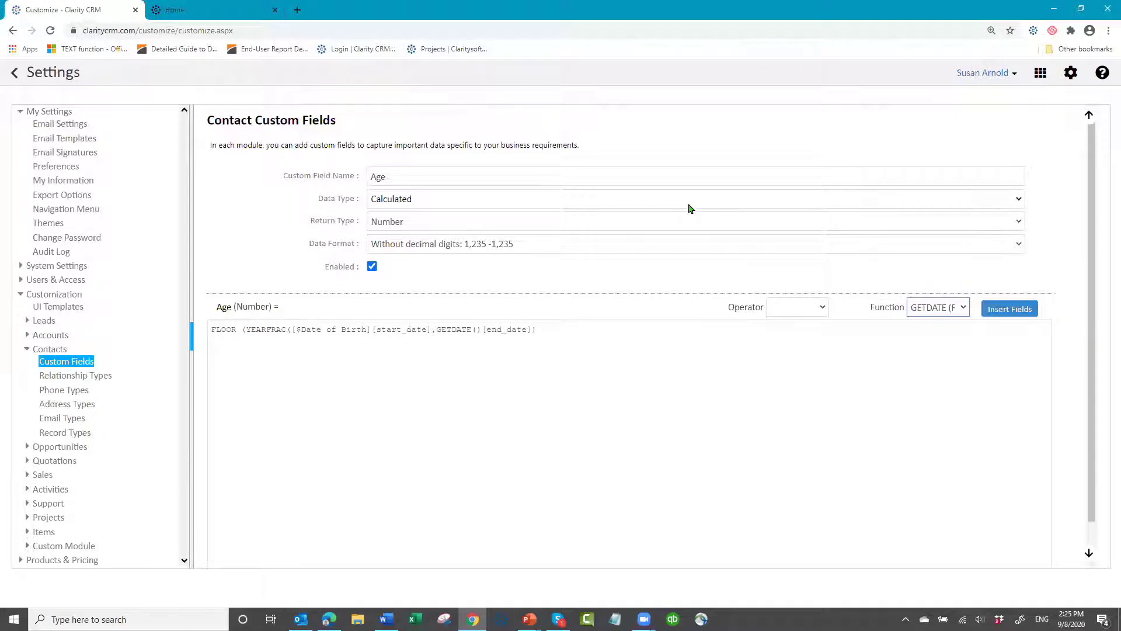
# Close GETDATE() and delete the [start_date] and [end_date] placeholders
pyautogui.click(431, 329)
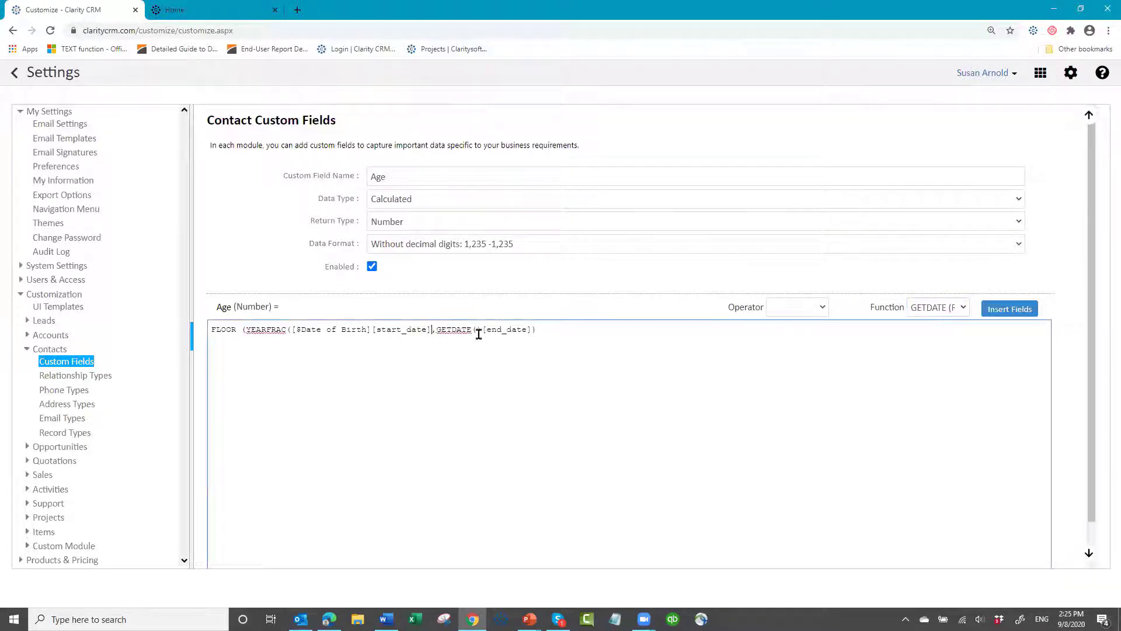
pyautogui.write(')')
pyautogui.press('Left')
pyautogui.press('Left')
pyautogui.press('Left')
pyautogui.press('Left')
pyautogui.press('Left')
pyautogui.press('Left')
pyautogui.press('Left')
pyautogui.press('Left')
pyautogui.press('Left')
pyautogui.press('Left')
pyautogui.press('BackSpace')
pyautogui.press('BackSpace')
pyautogui.press('BackSpace')
pyautogui.press('BackSpace')
pyautogui.press('BackSpace')
pyautogui.press('BackSpace')
pyautogui.press('BackSpace')
pyautogui.press('BackSpace')
pyautogui.press('BackSpace')
pyautogui.press('BackSpace')
pyautogui.press('BackSpace')
pyautogui.press('BackSpace')
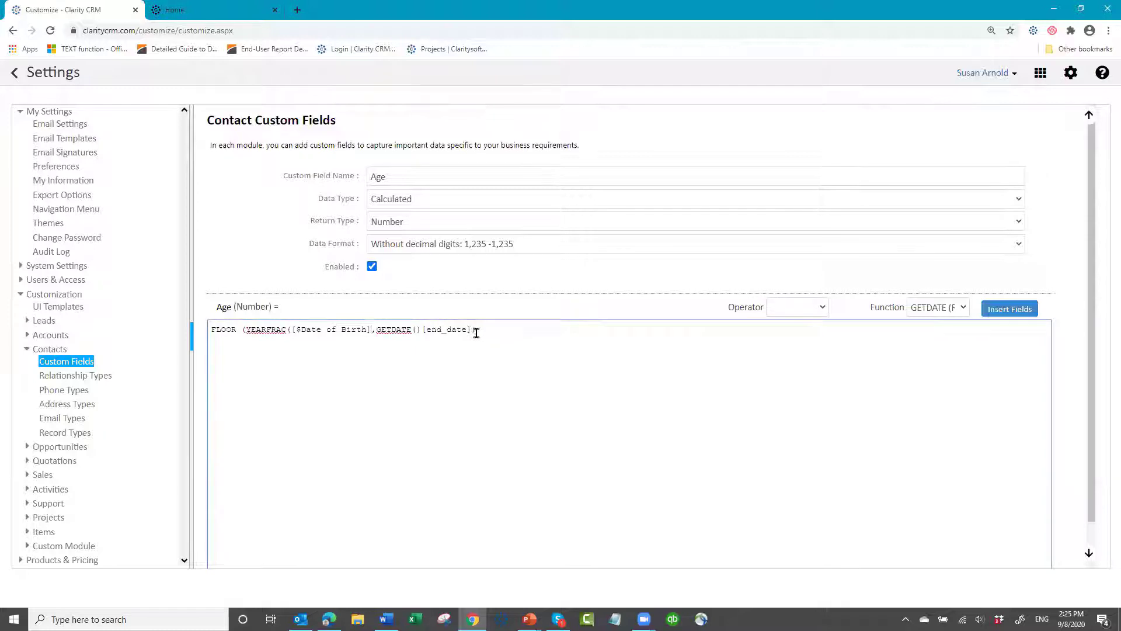
pyautogui.moveTo(471, 330); pyautogui.dragTo(486, 339)
pyautogui.press('Left')
pyautogui.press('BackSpace')
pyautogui.press('BackSpace')
pyautogui.press('BackSpace')
pyautogui.press('BackSpace')
pyautogui.press('BackSpace')
pyautogui.press('BackSpace')
pyautogui.press('BackSpace')
pyautogui.press('BackSpace')
pyautogui.press('BackSpace')
pyautogui.scroll(-2, 972, 414)
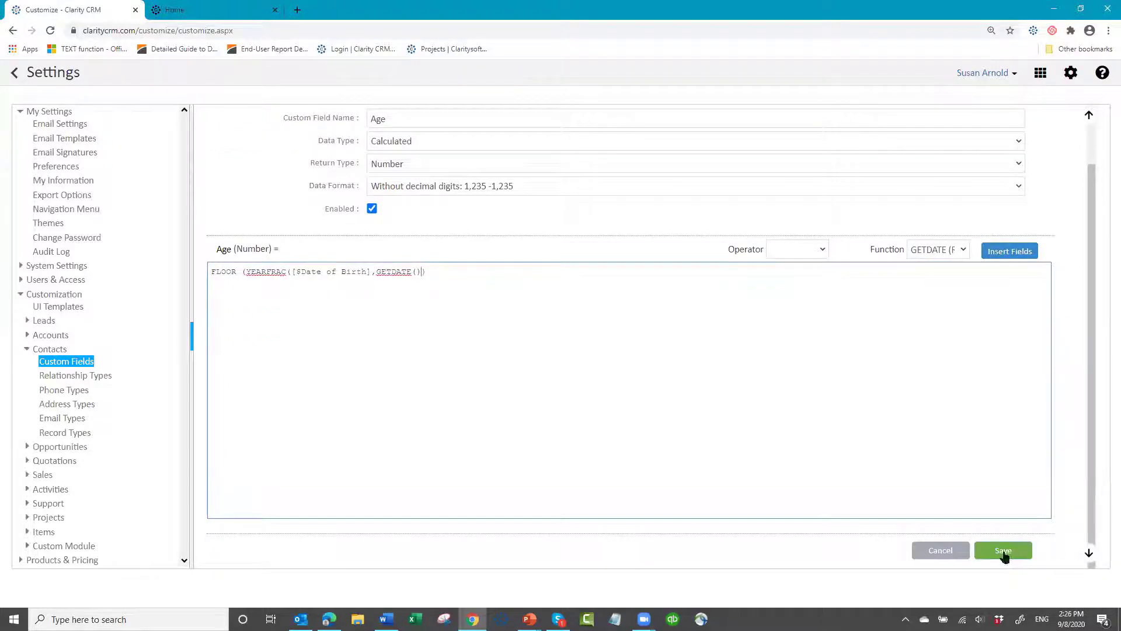
# Fix the Parenthesis Mismatch error by adding a final ) to the Age formula, then save
pyautogui.click(1003, 551)
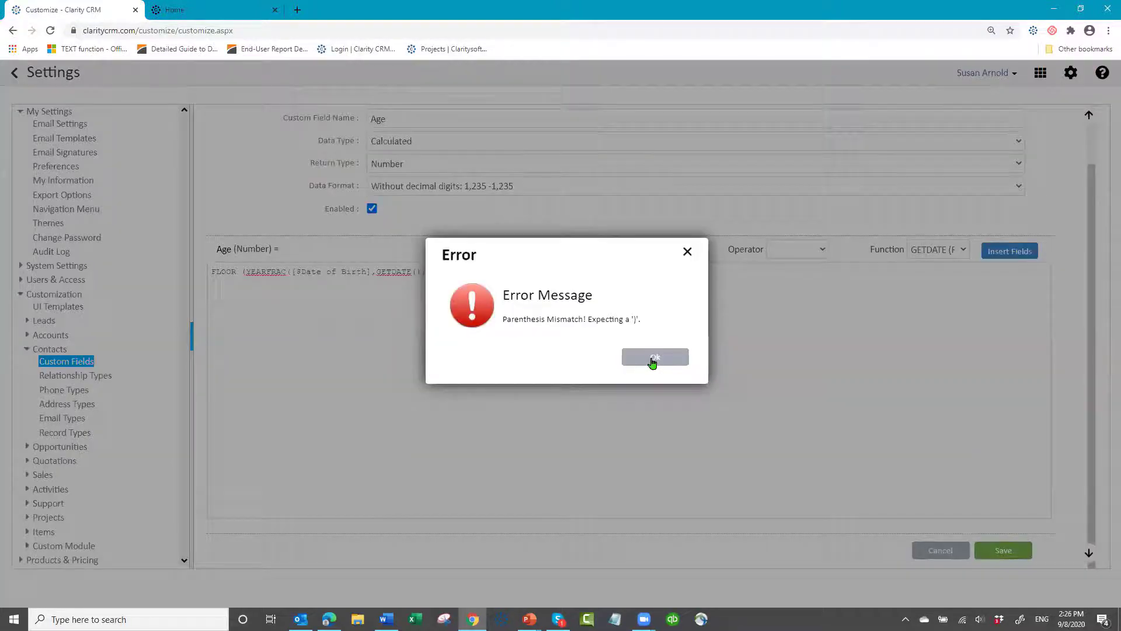
pyautogui.click(645, 358)
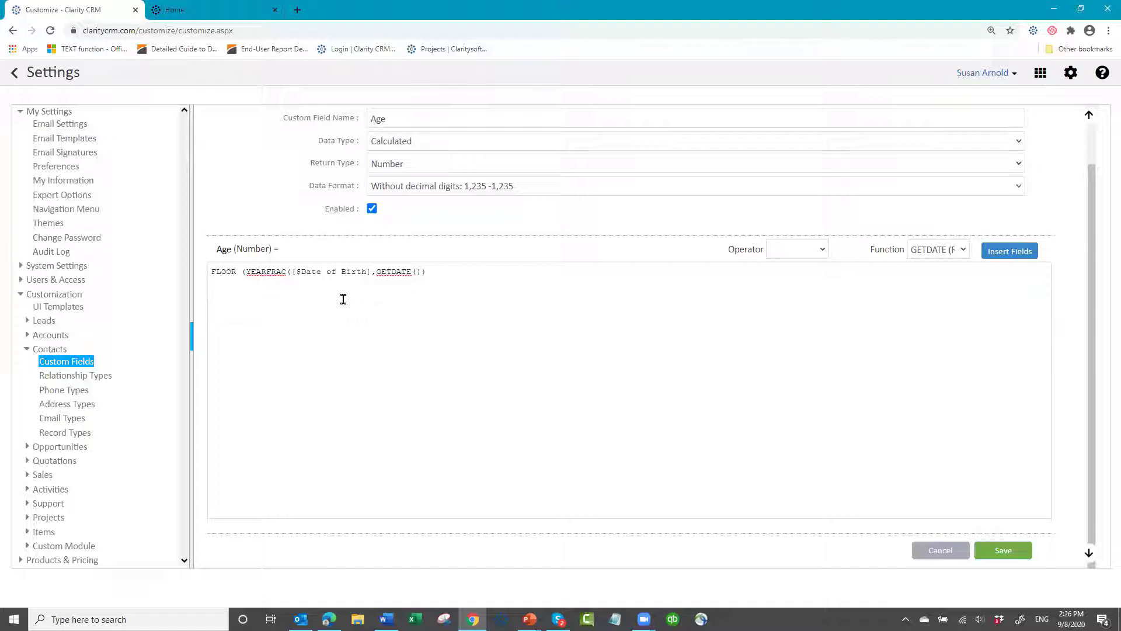
pyautogui.click(430, 273)
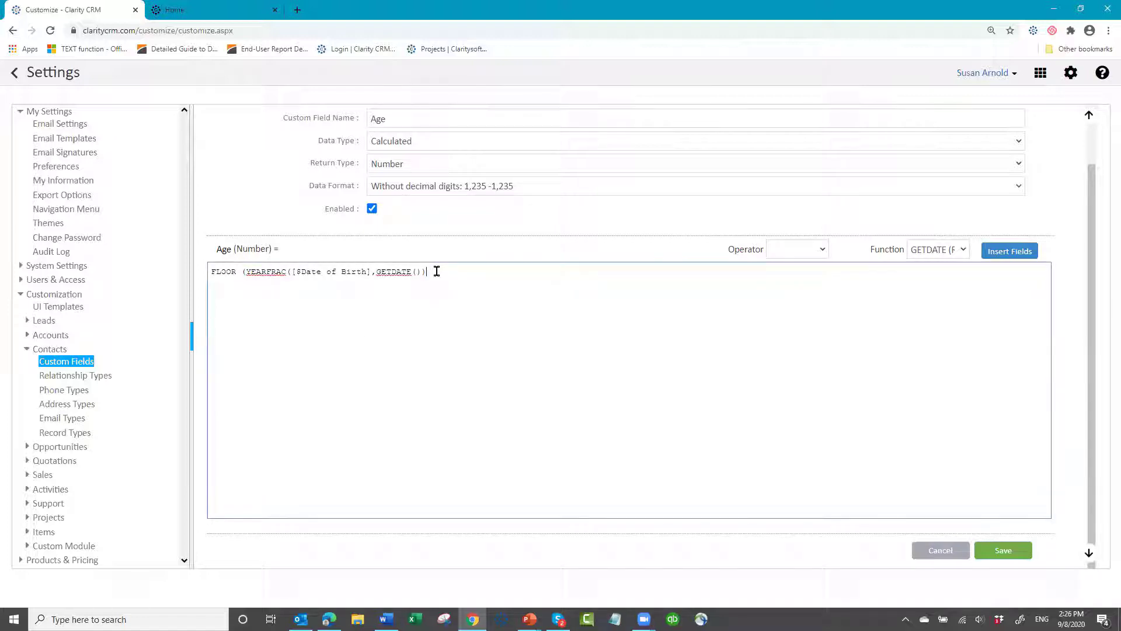
pyautogui.write(')')
pyautogui.click(997, 552)
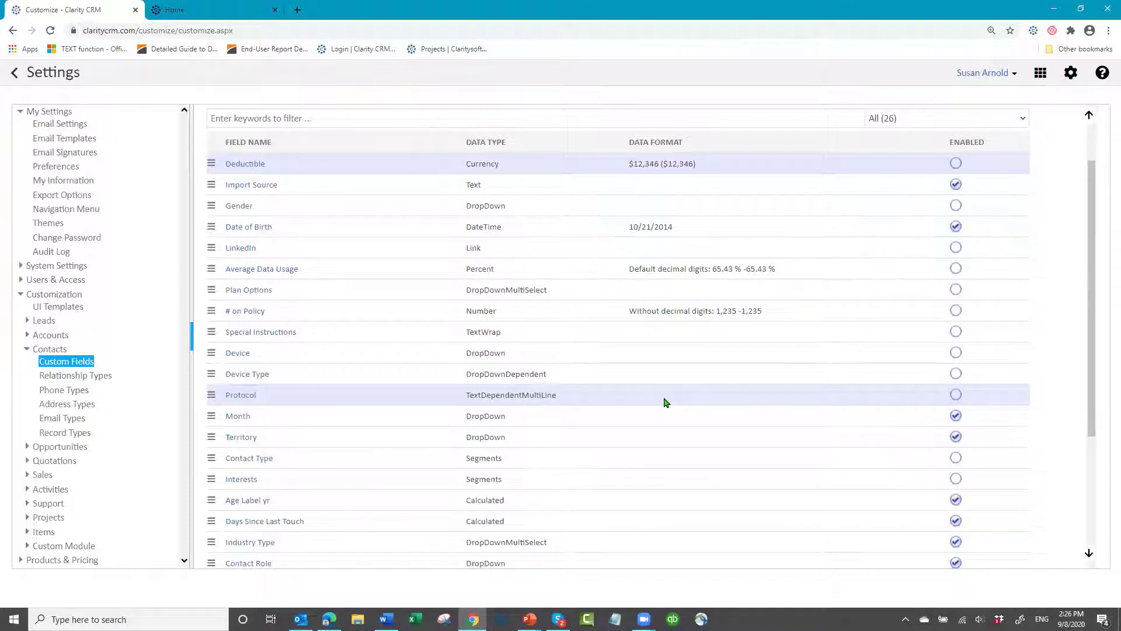
# Open the Contact UI Template for editing with the All profile loaded
pyautogui.click(58, 306)
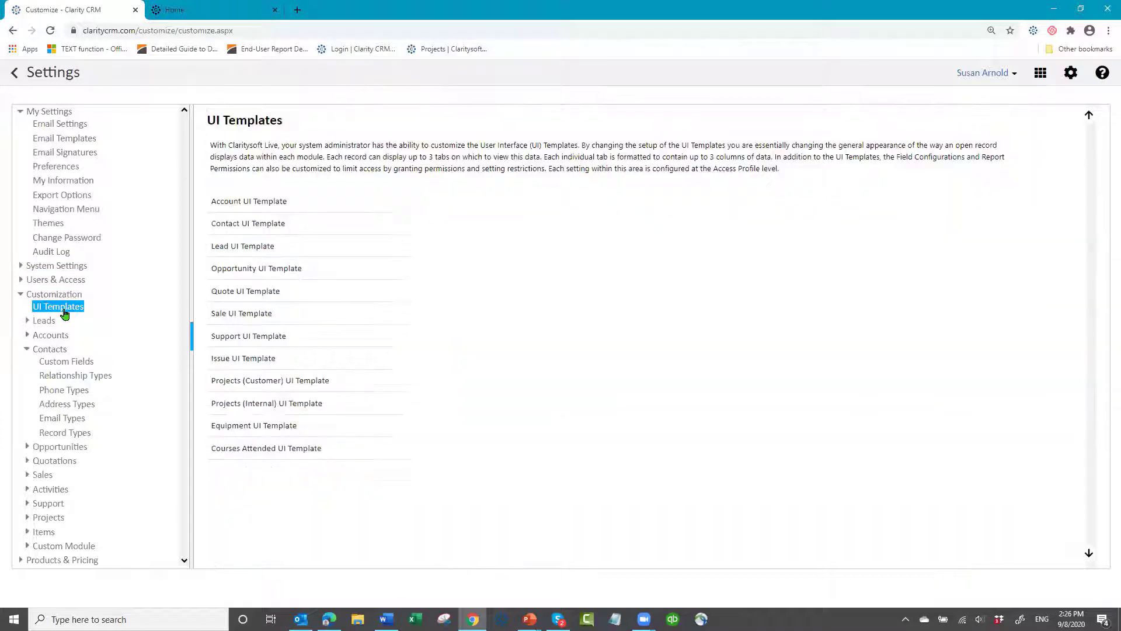
pyautogui.click(325, 290)
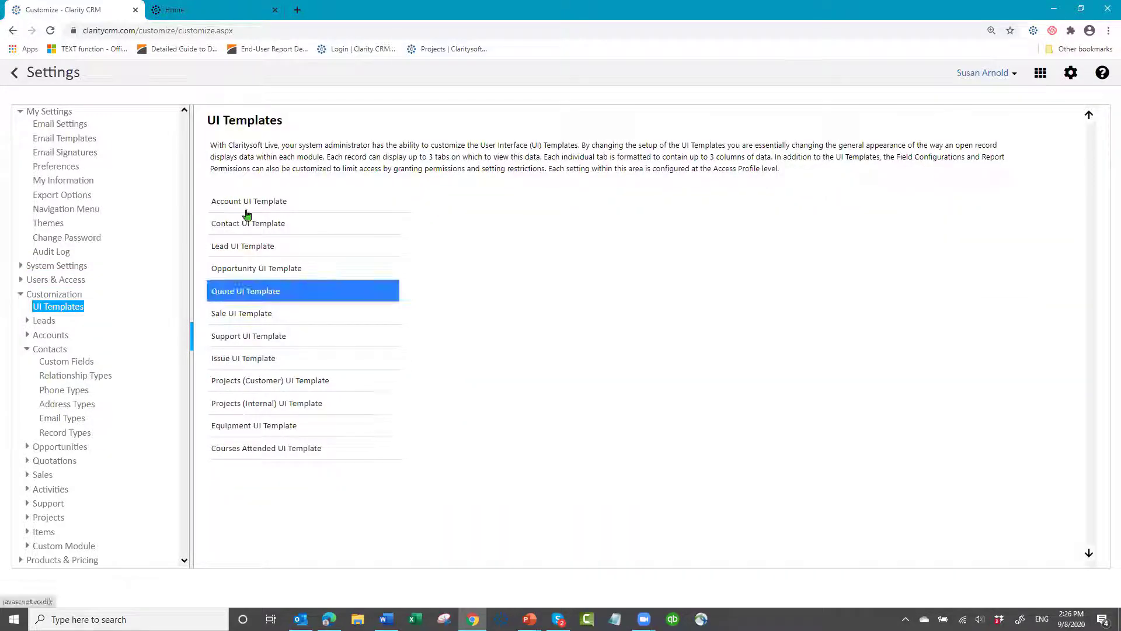
pyautogui.click(247, 224)
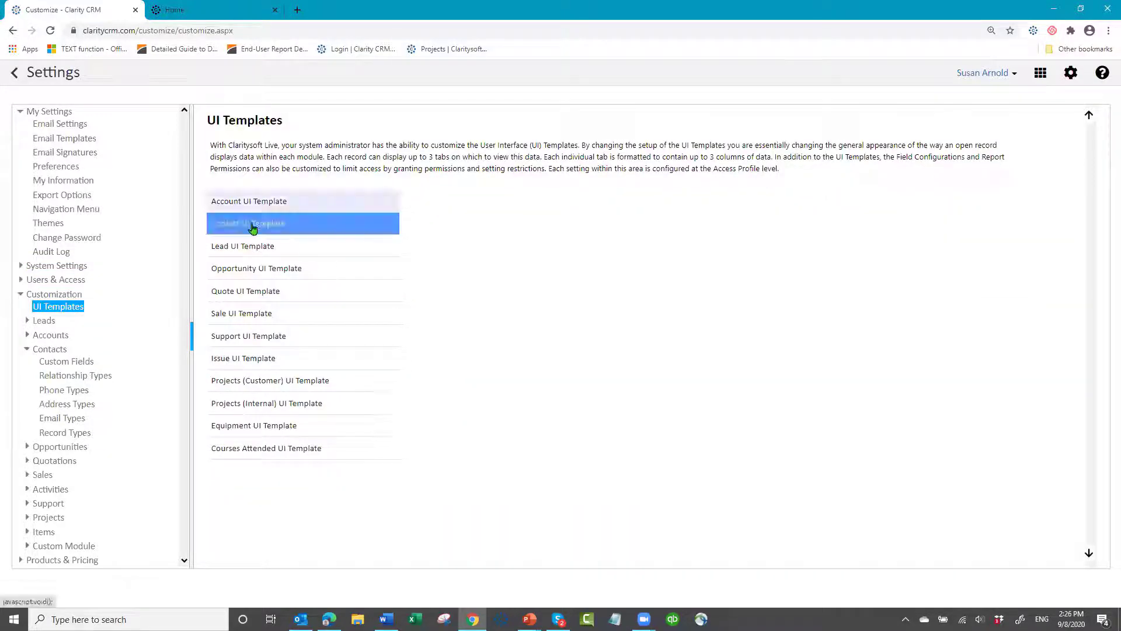
pyautogui.doubleClick(362, 231)
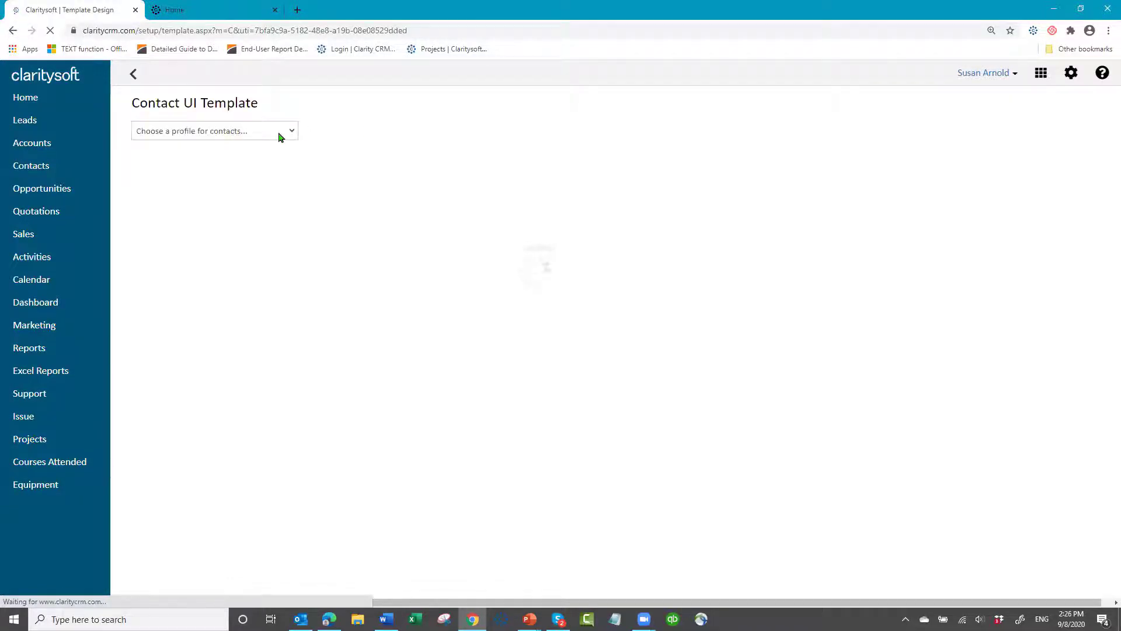
pyautogui.click(282, 133)
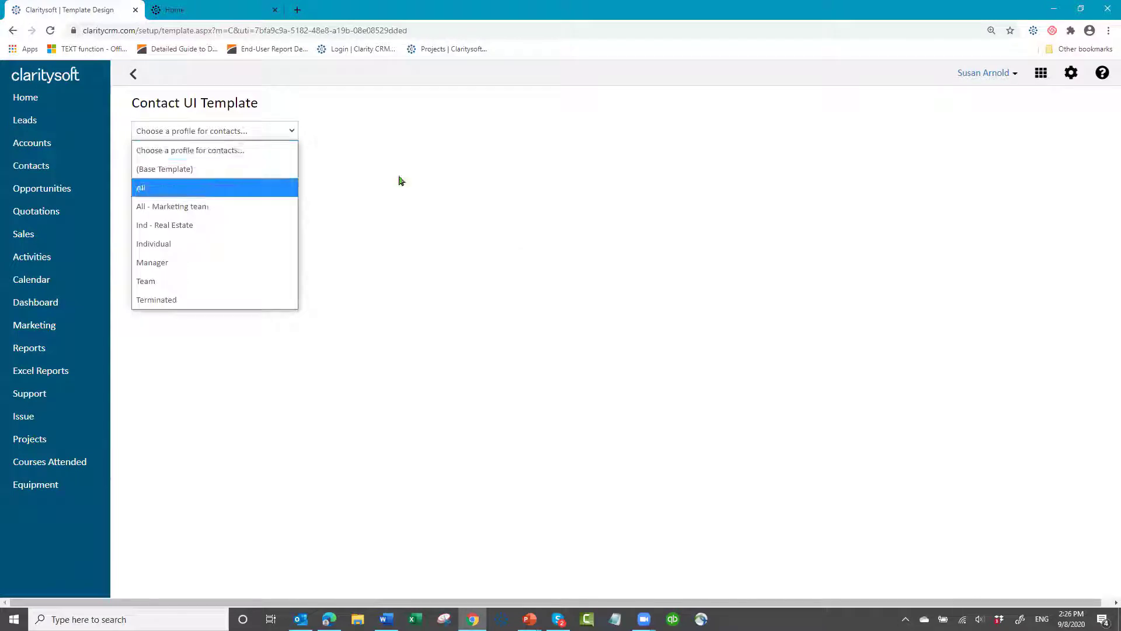
pyautogui.press('Return')
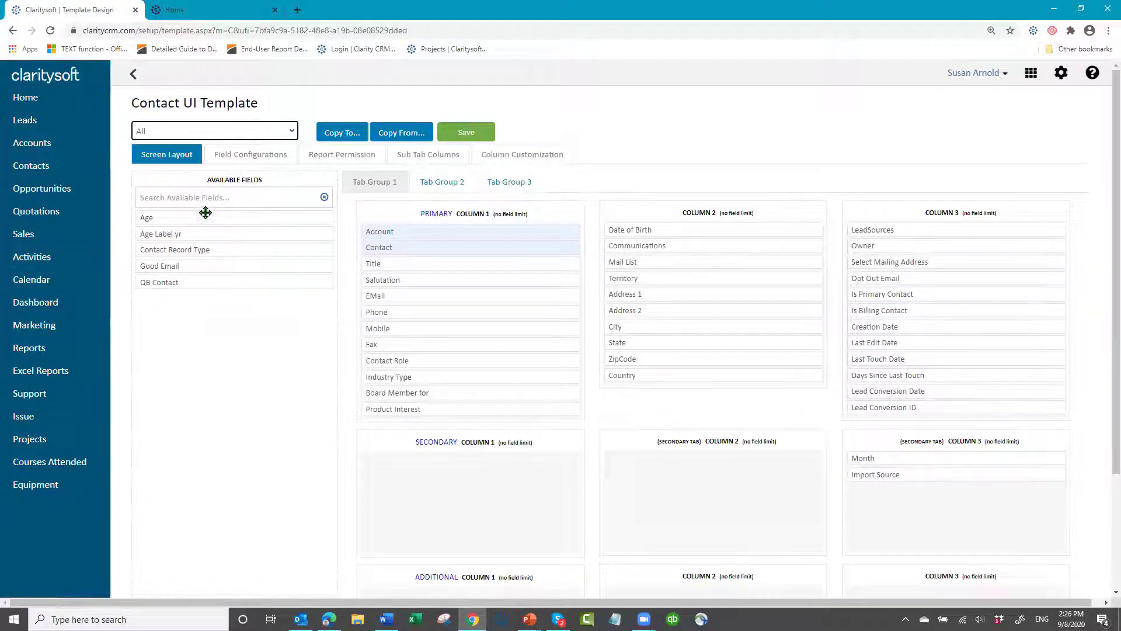
# Drag Age and Age Label yr under Date of Birth in Column 2 and save the layout
pyautogui.moveTo(204, 215); pyautogui.dragTo(676, 240)
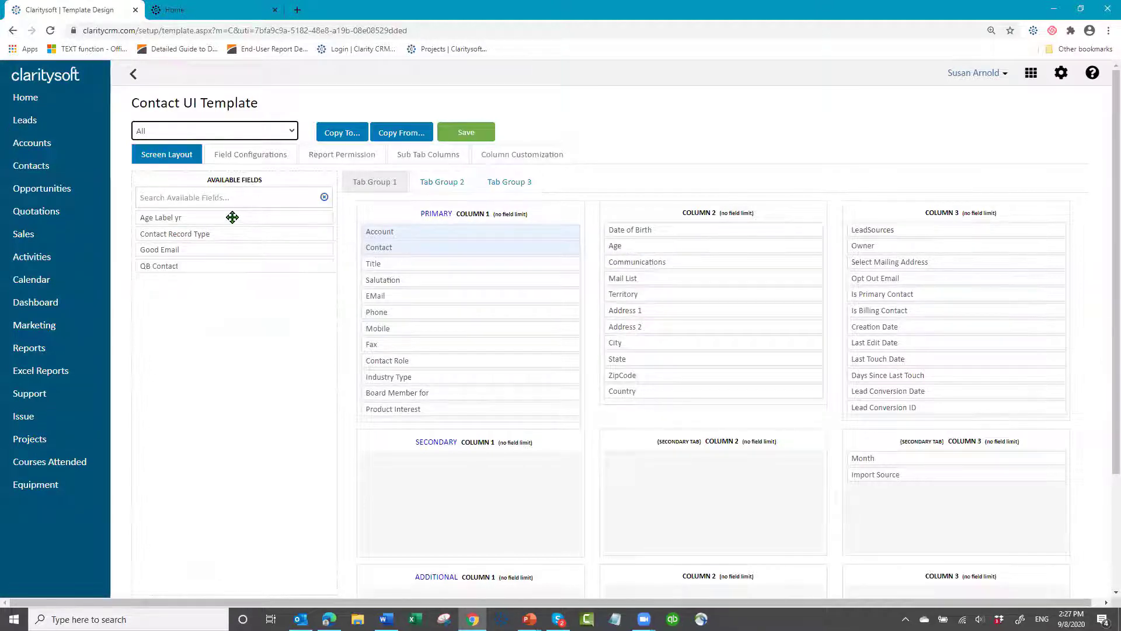
pyautogui.moveTo(234, 219); pyautogui.dragTo(705, 255)
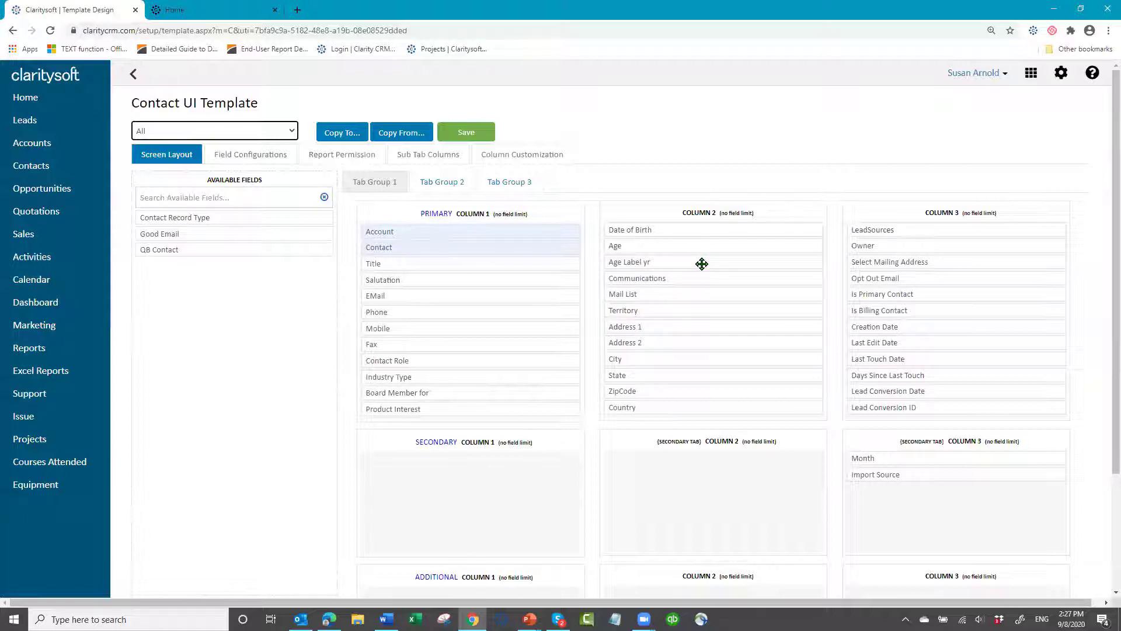
pyautogui.click(467, 133)
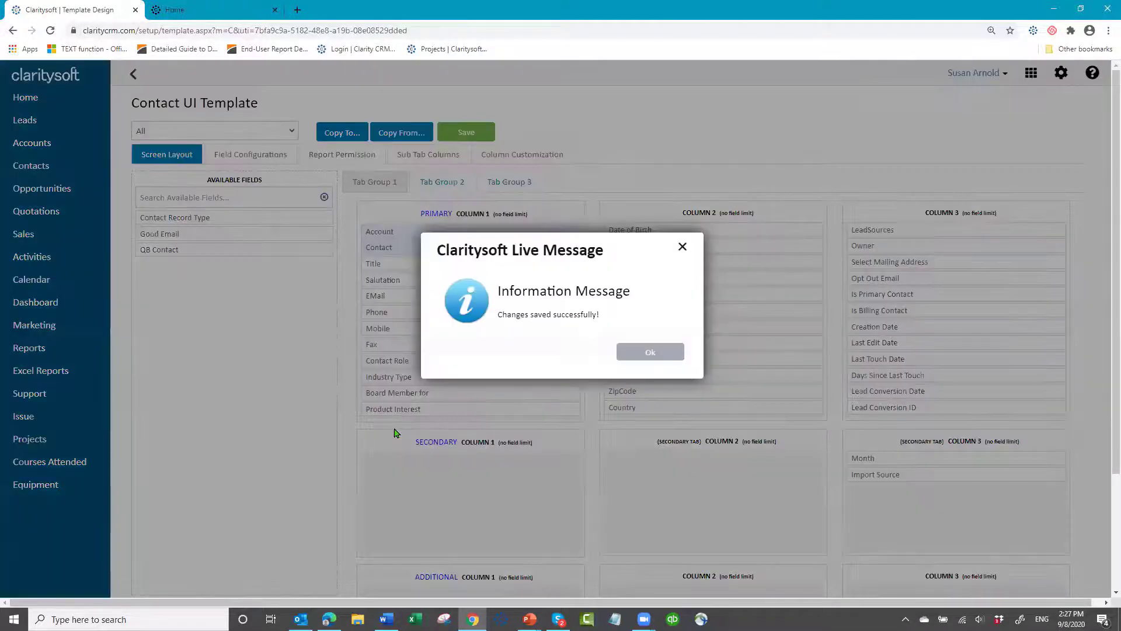
pyautogui.click(645, 354)
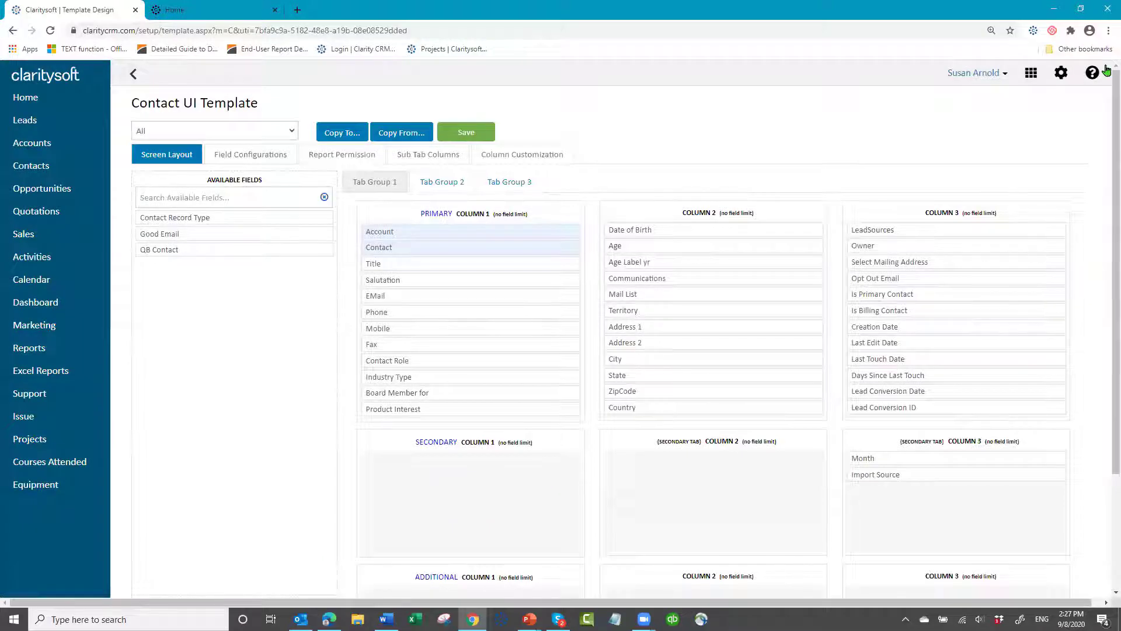
pyautogui.click(998, 74)
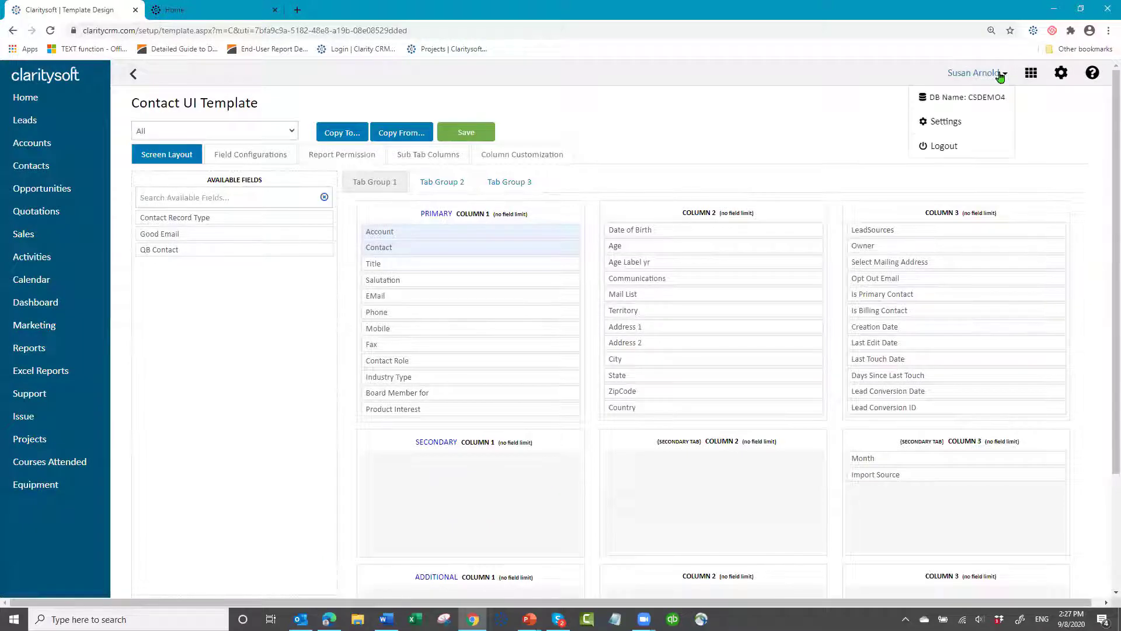
# Log out and sign back in, retyping the account password until it is accepted
pyautogui.click(937, 145)
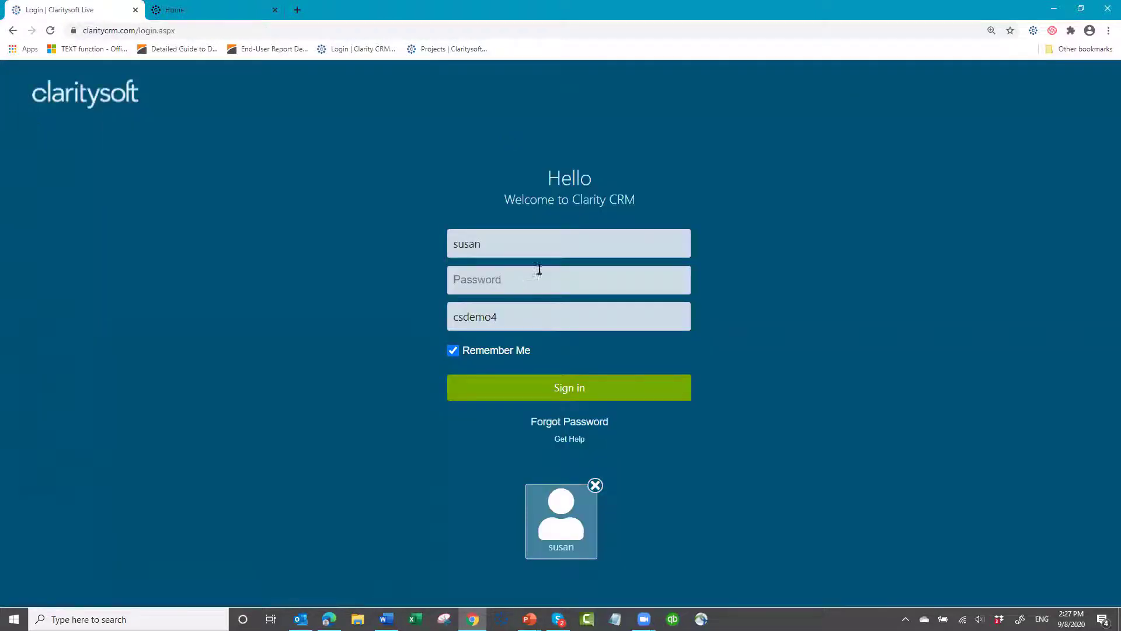
pyautogui.click(539, 269)
pyautogui.write('•••••••')
pyautogui.press('Return')
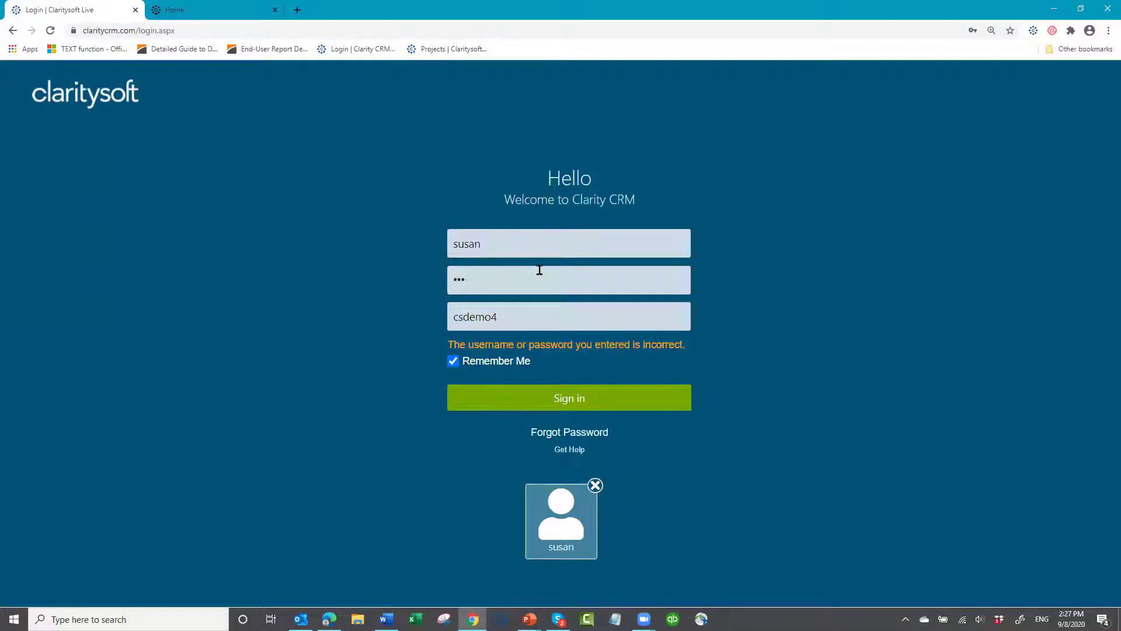
pyautogui.press('BackSpace')
pyautogui.press('BackSpace')
pyautogui.press('BackSpace')
pyautogui.write('•••••••')
pyautogui.press('BackSpace')
pyautogui.press('BackSpace')
pyautogui.write('•••••')
pyautogui.press('BackSpace')
pyautogui.press('BackSpace')
pyautogui.press('BackSpace')
pyautogui.write('•••••••')
pyautogui.press('Return')
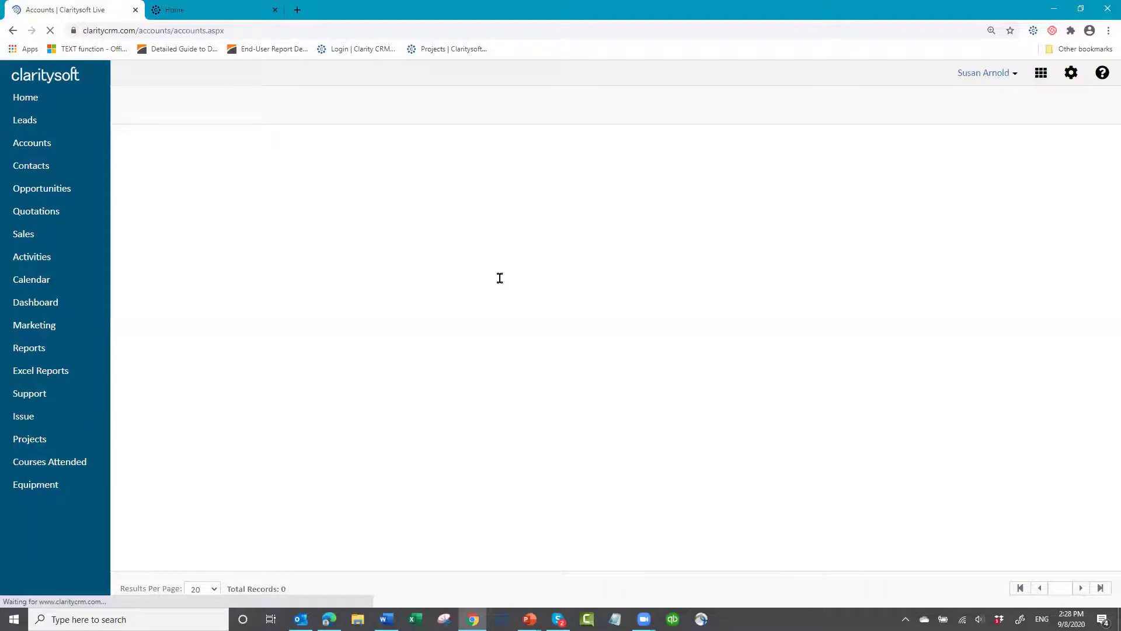
# Change the Pacific Professionals contact's Date of Birth year from its old value to 1975, then save and close the record
pyautogui.click(34, 170)
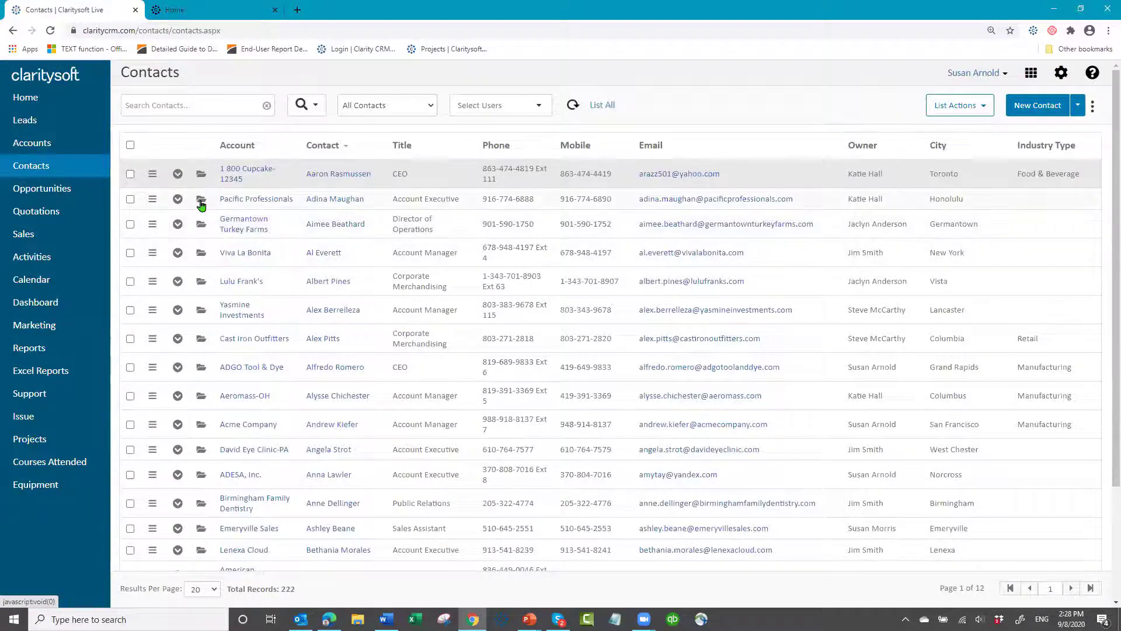
pyautogui.click(202, 201)
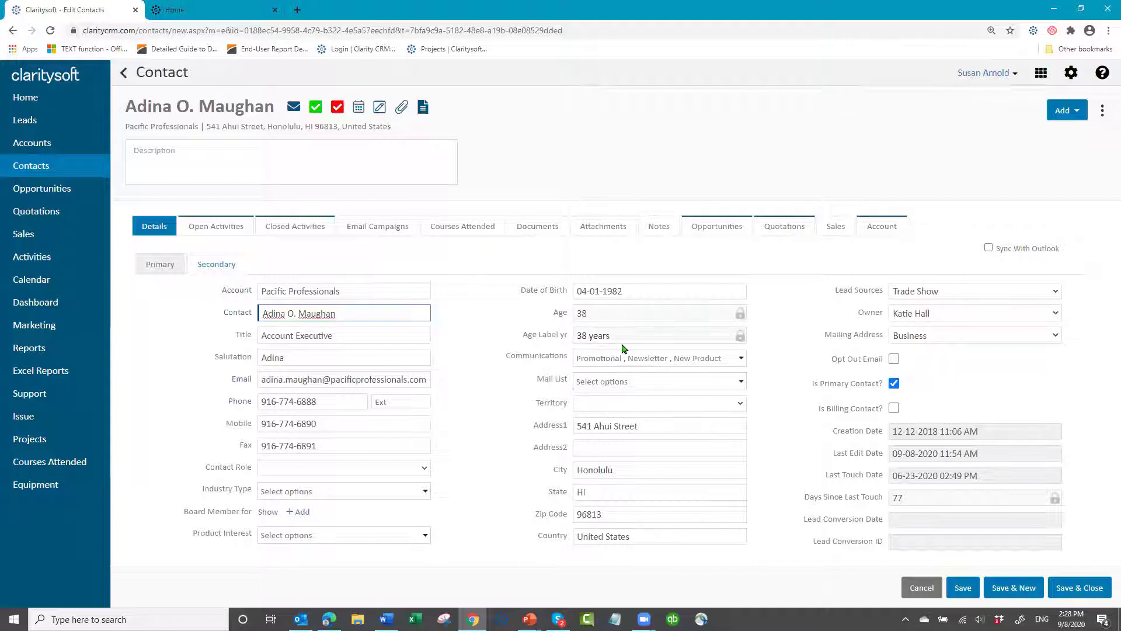
pyautogui.click(640, 287)
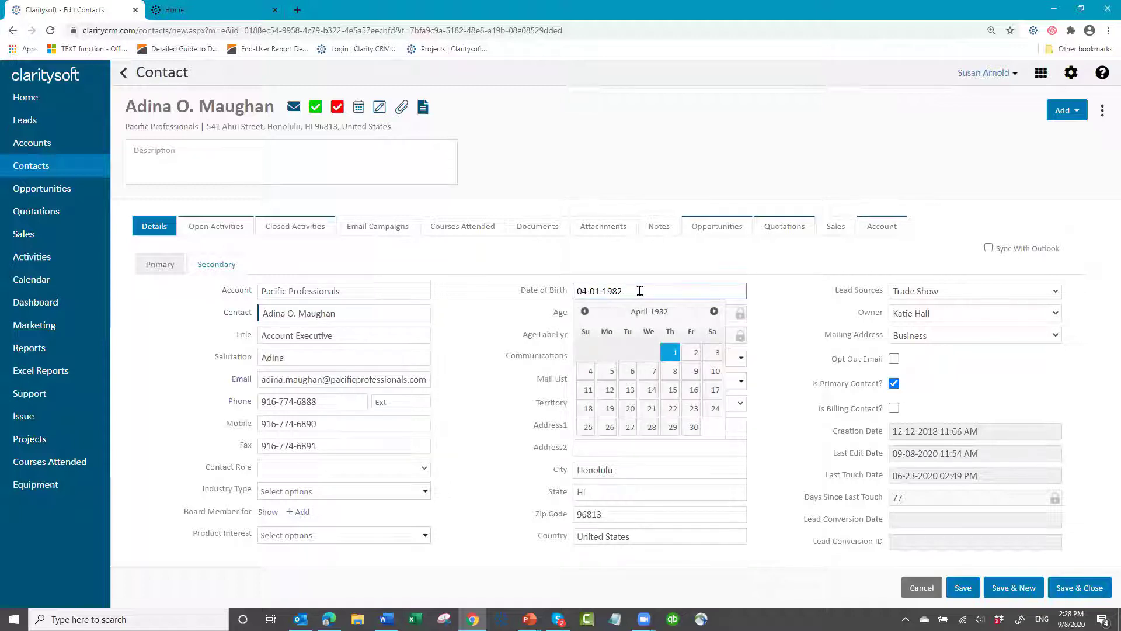
pyautogui.press('BackSpace')
pyautogui.press('BackSpace')
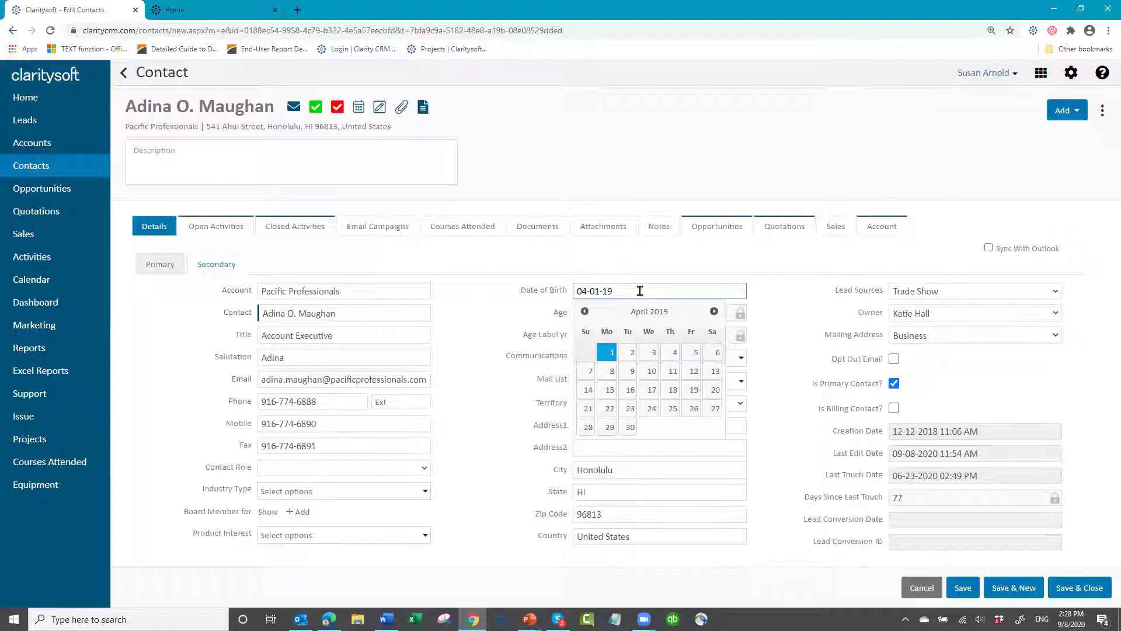
pyautogui.write('75')
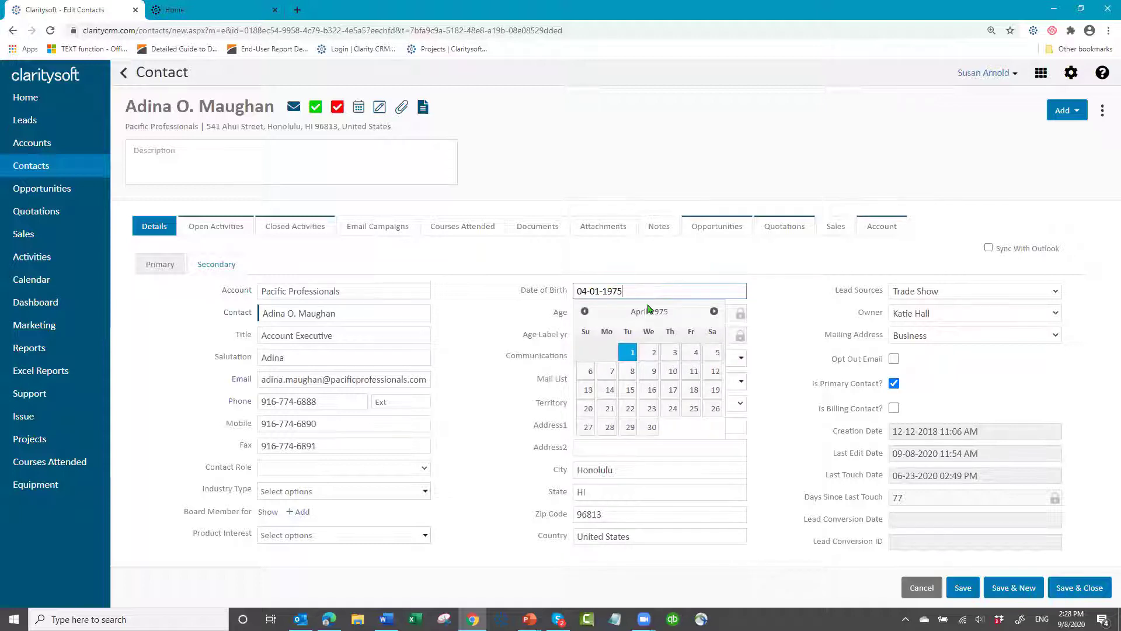
pyautogui.press('Tab')
pyautogui.click(964, 589)
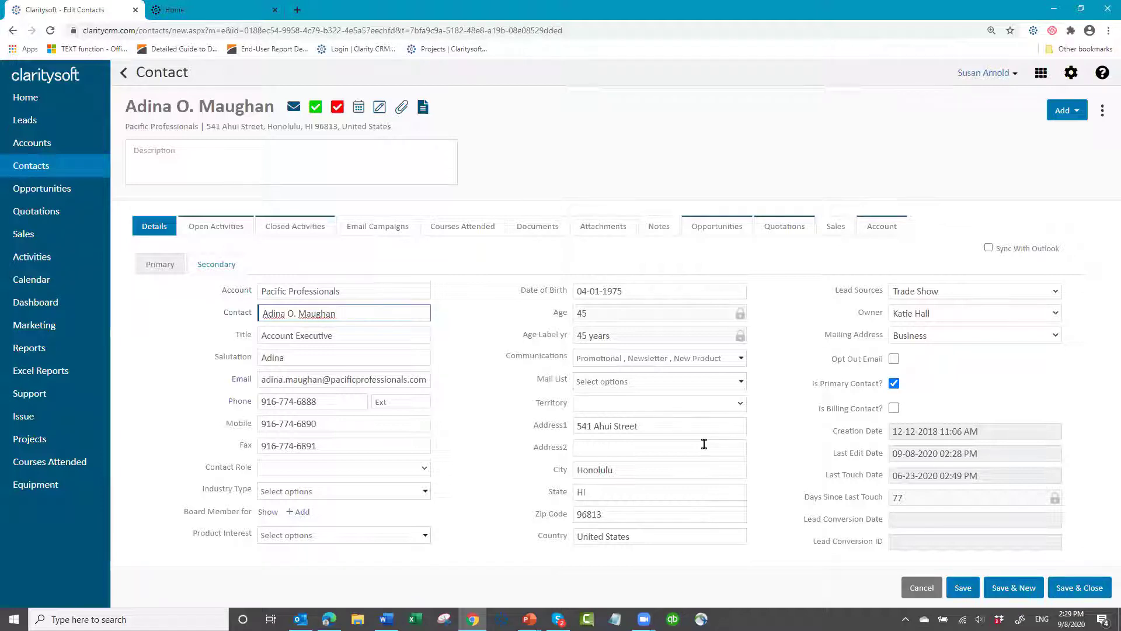
pyautogui.click(1073, 587)
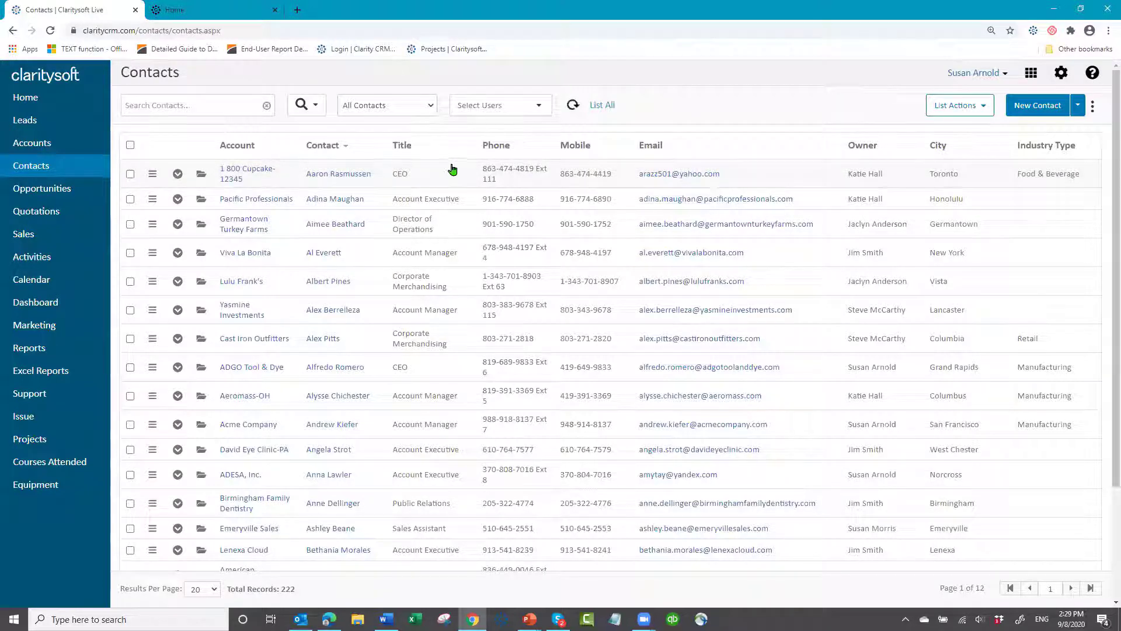
# In Settings, go to Customization > Contacts > Custom Fields and open the Age Label yr calculated field
pyautogui.click(1061, 75)
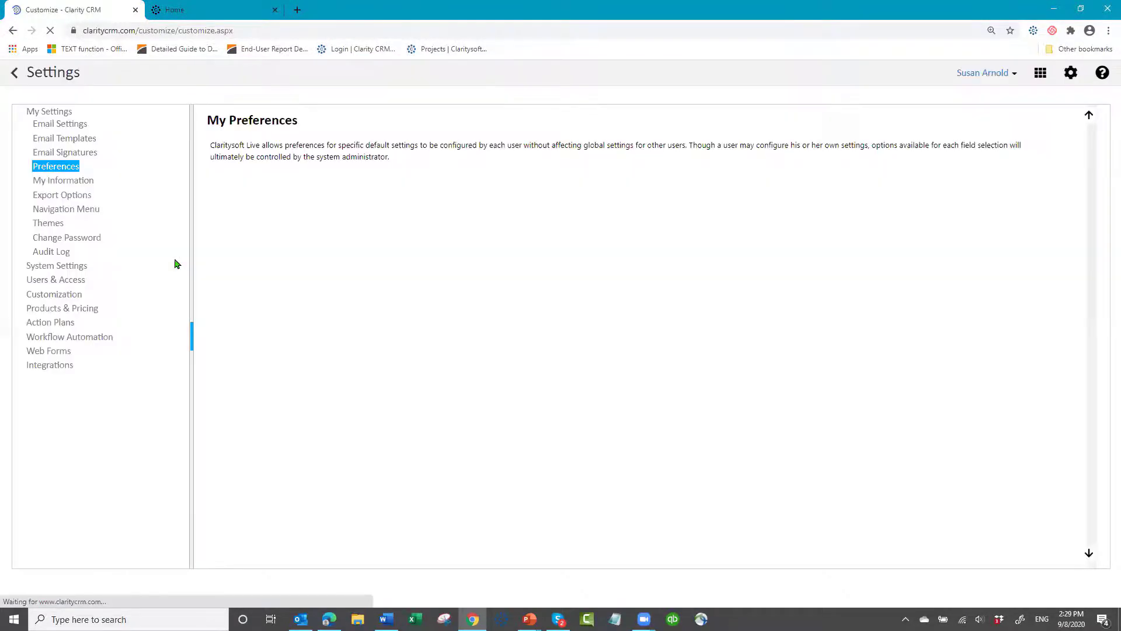
pyautogui.click(29, 296)
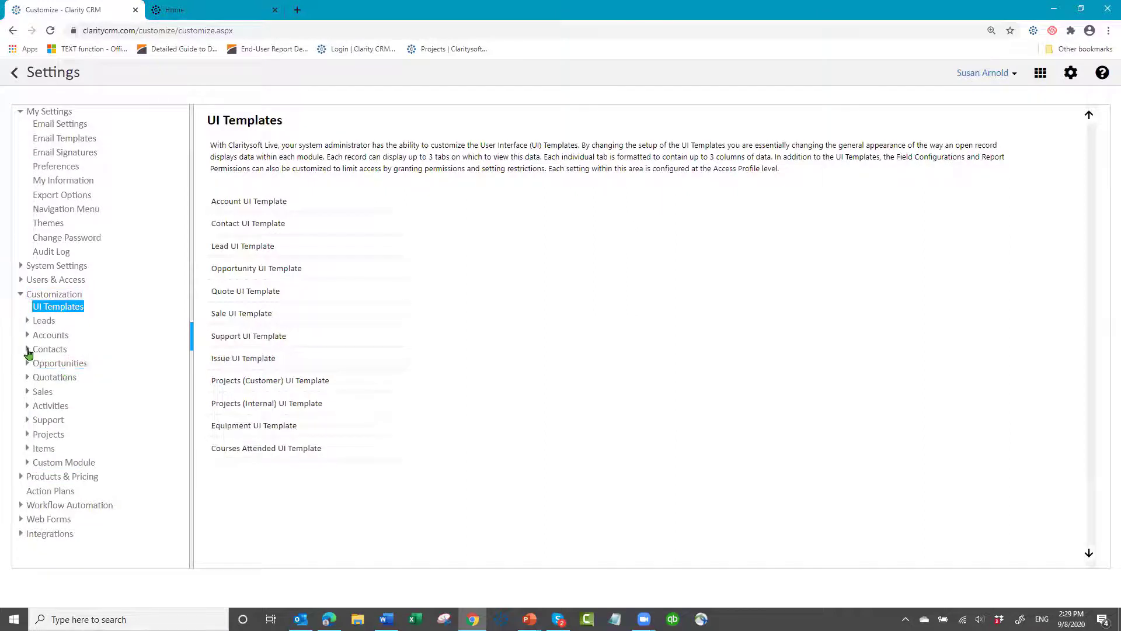
pyautogui.click(27, 348)
pyautogui.click(82, 364)
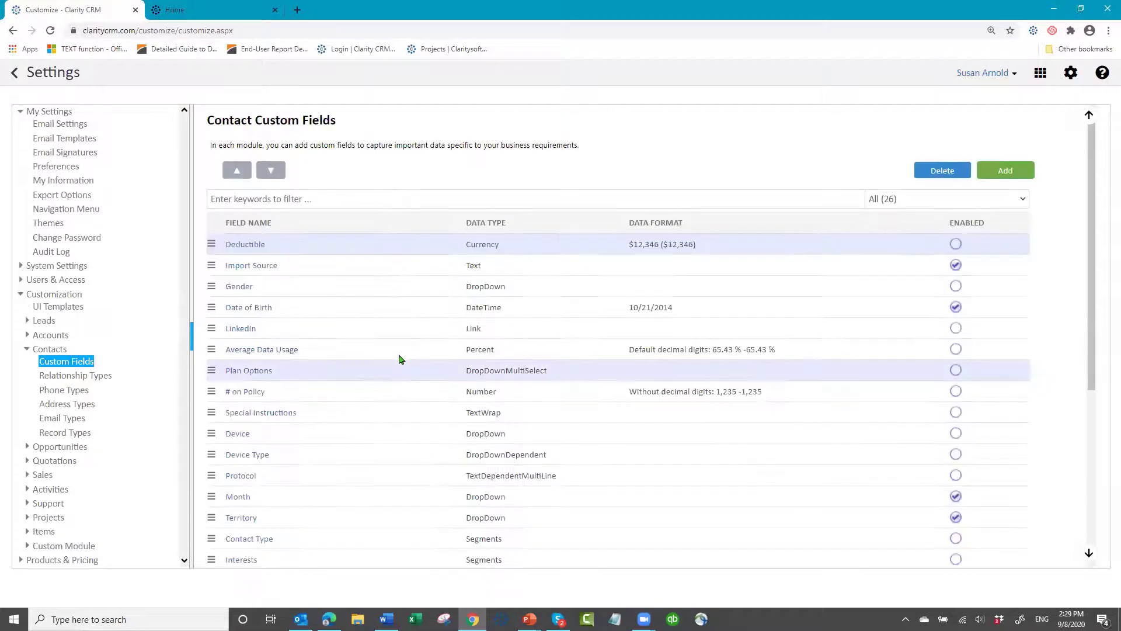
pyautogui.scroll(-5, 397, 357)
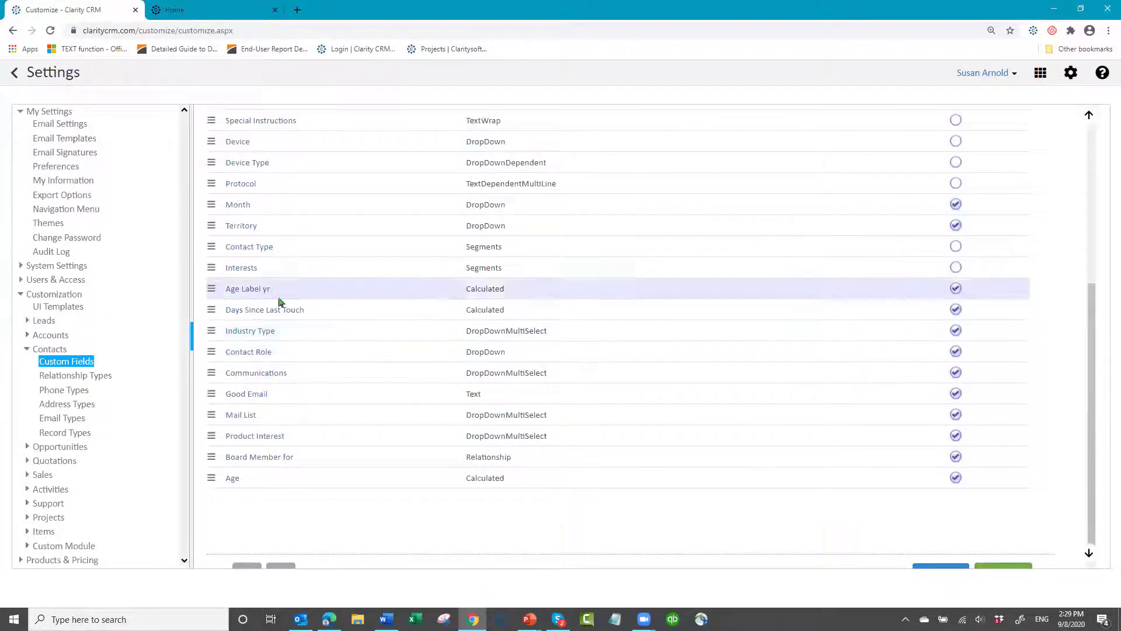
pyautogui.scroll(2, 254, 380)
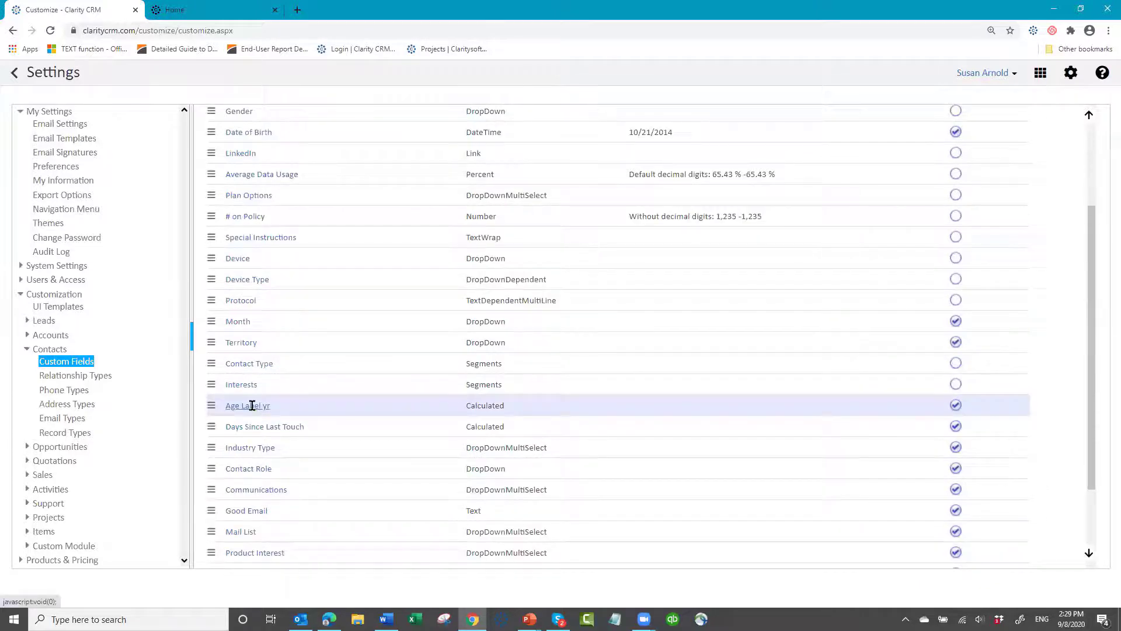
pyautogui.click(251, 405)
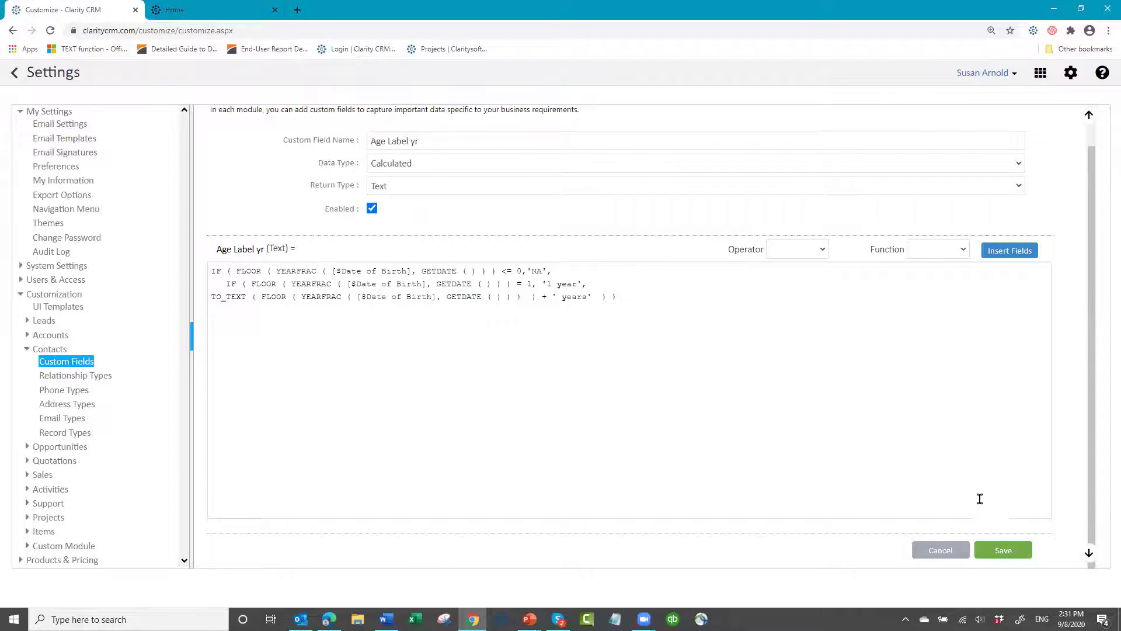
# Discard the Age Label yr formula without saving and collapse the Contacts settings branch
pyautogui.click(942, 552)
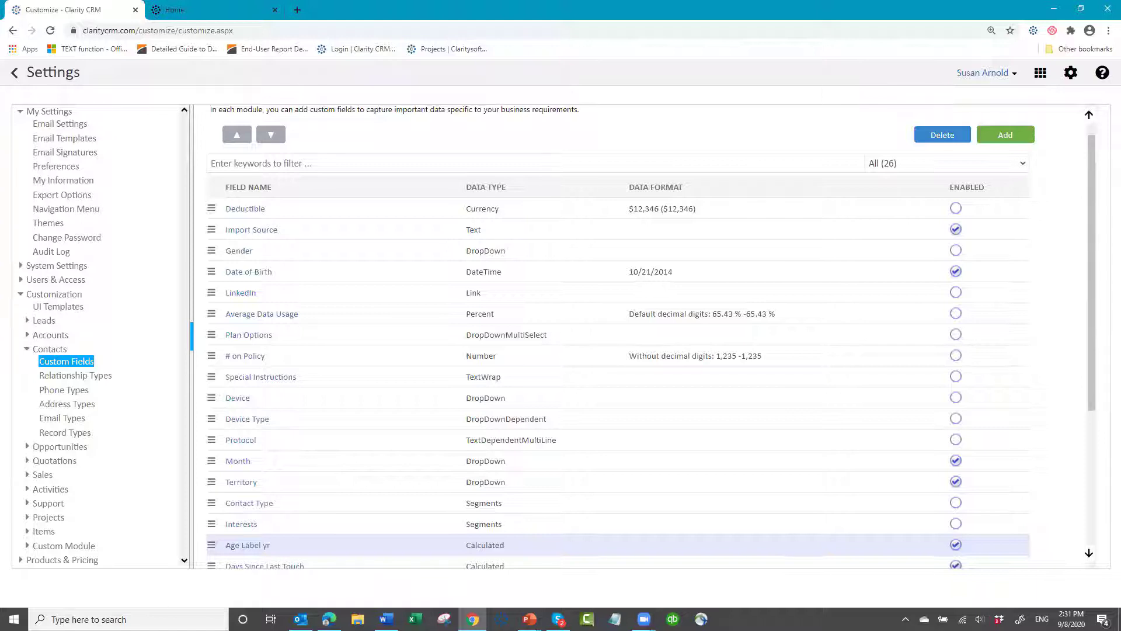
pyautogui.click(25, 349)
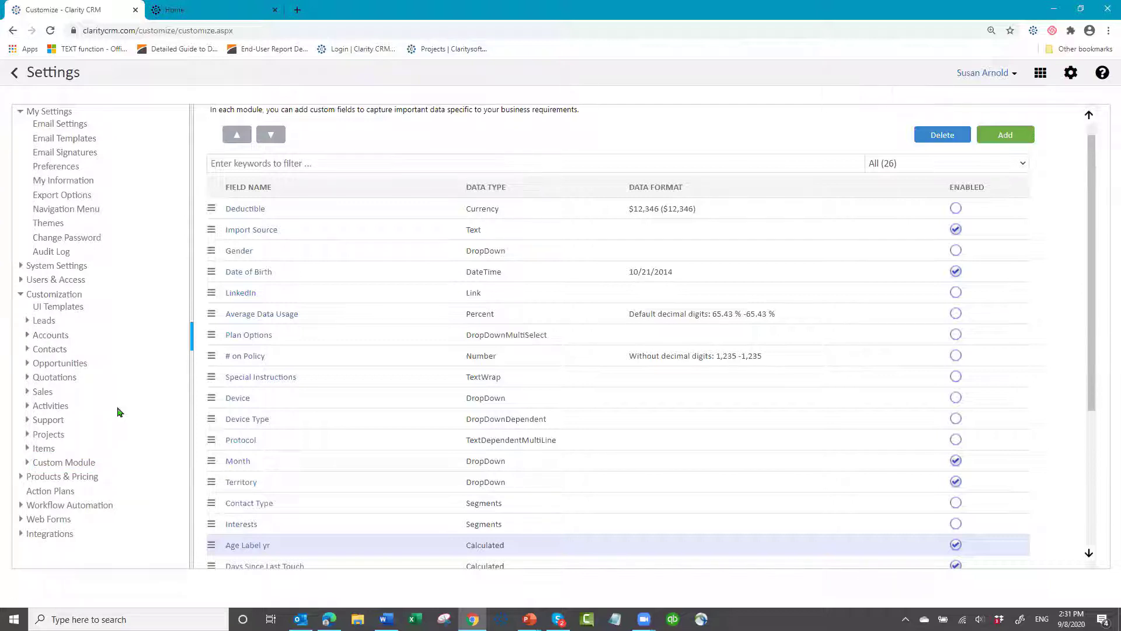
# Expand Leads and list its 18 custom fields, including New Lead Agingxx and Required Fields Provided
pyautogui.click(26, 321)
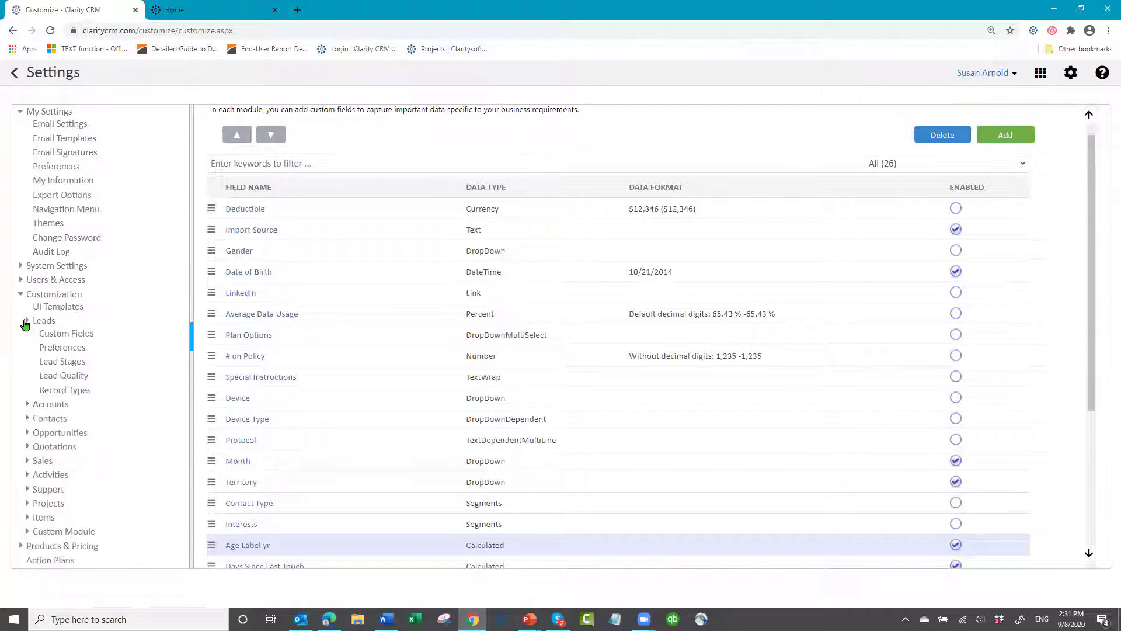
pyautogui.click(77, 335)
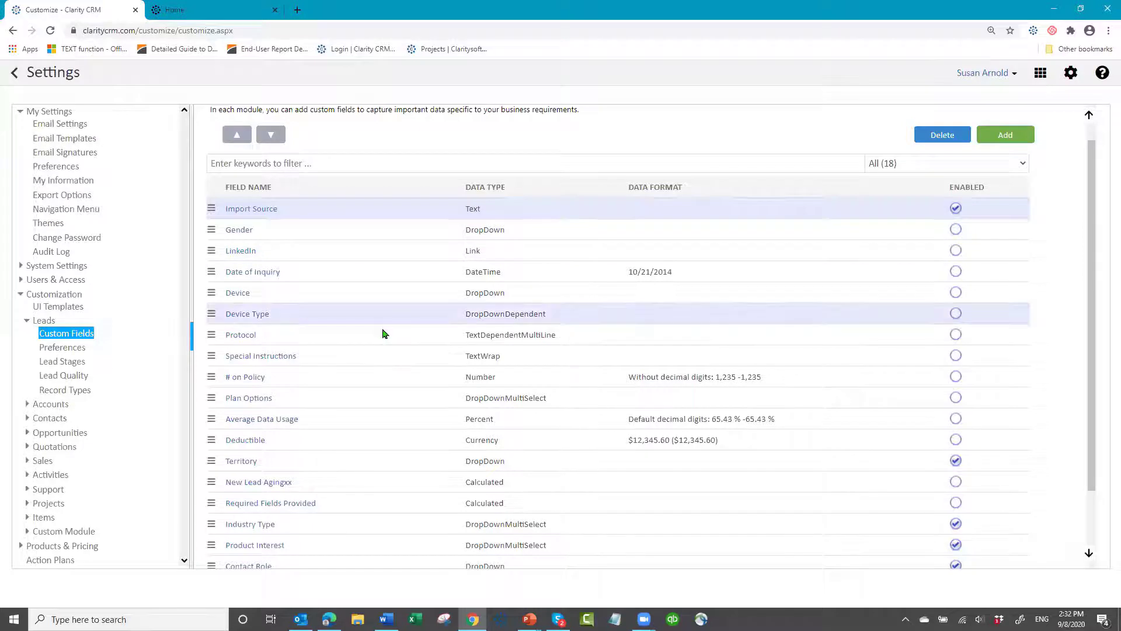
pyautogui.scroll(-1, 382, 334)
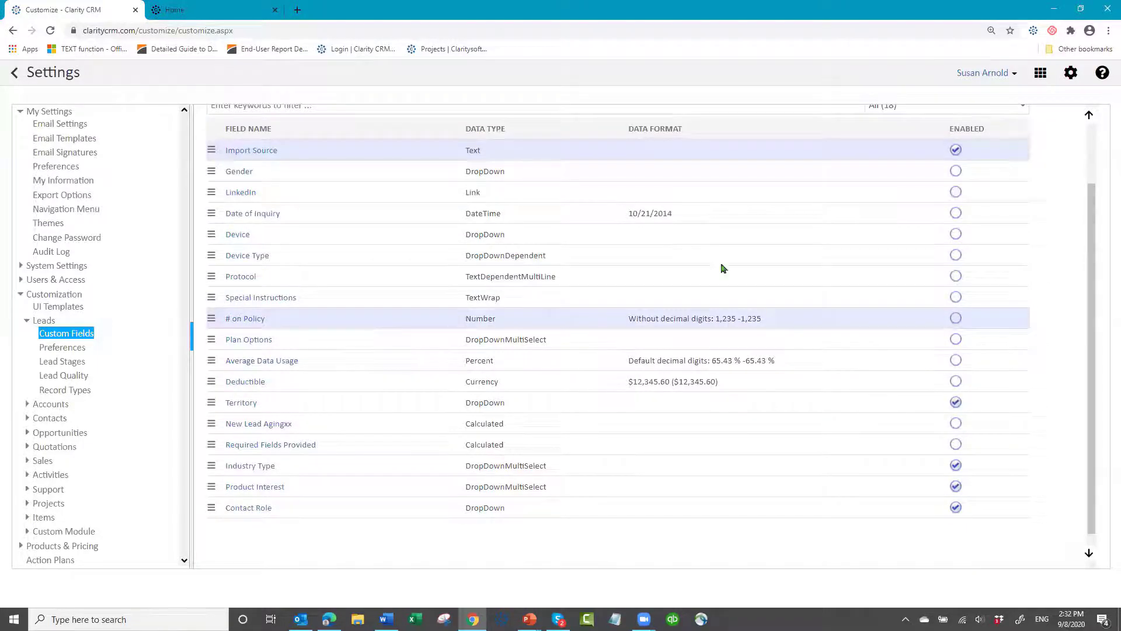
pyautogui.scroll(2, 993, 181)
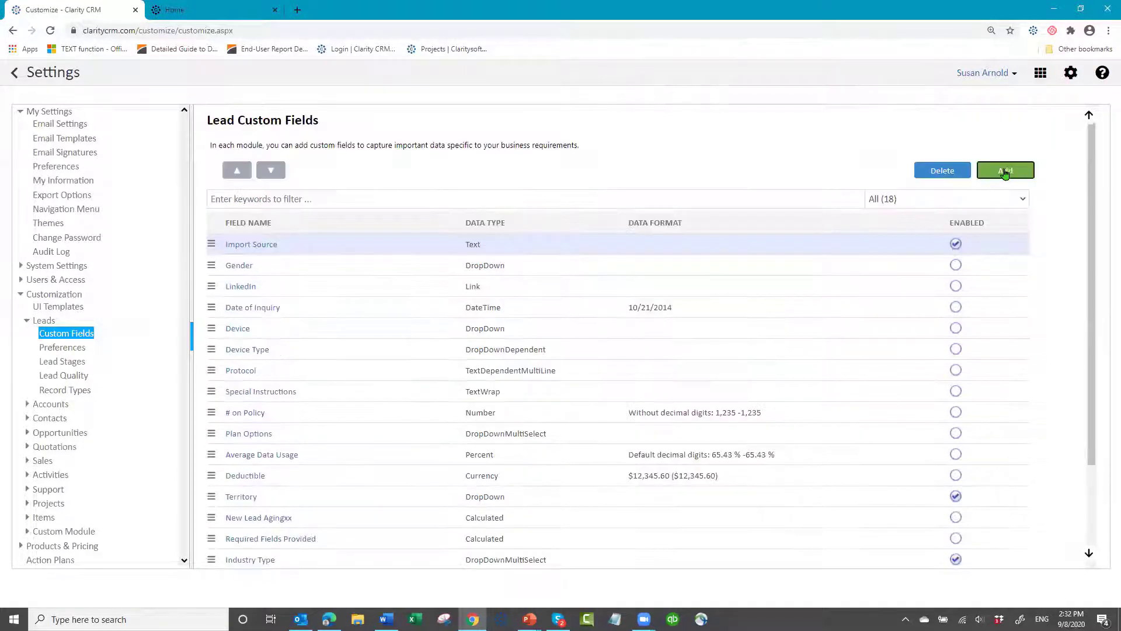
# Add a Lead field 'New Lead Age' of type Calculated, returning Number without decimal digits
pyautogui.click(421, 173)
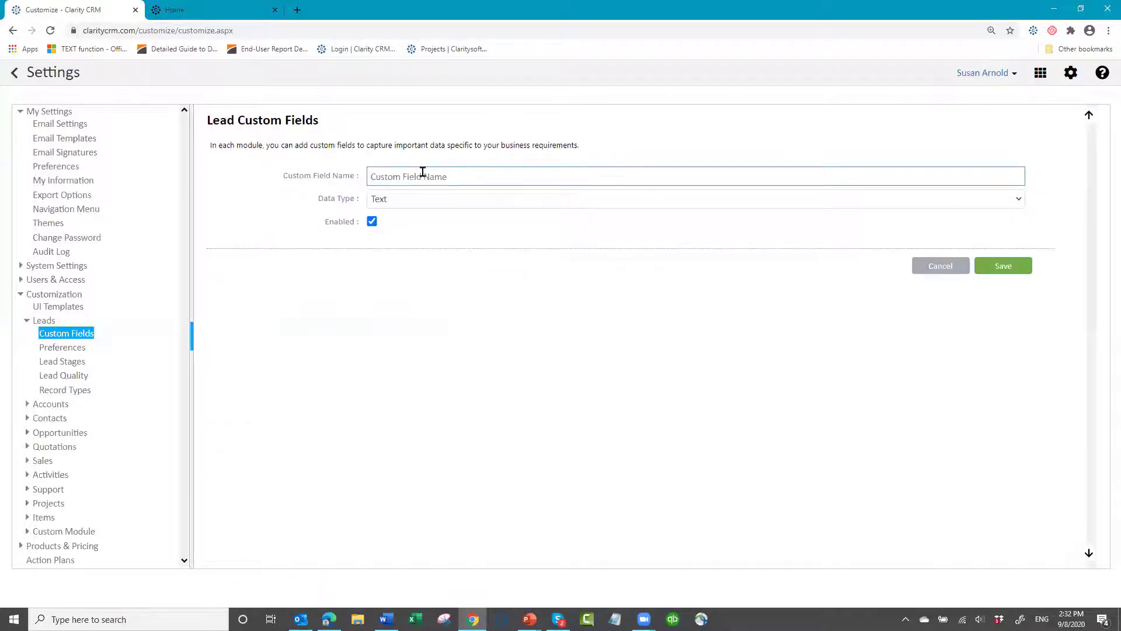
pyautogui.write('New Lead Age')
pyautogui.press('BackSpace')
pyautogui.press('BackSpace')
pyautogui.press('BackSpace')
pyautogui.write('Age')
pyautogui.click(426, 198)
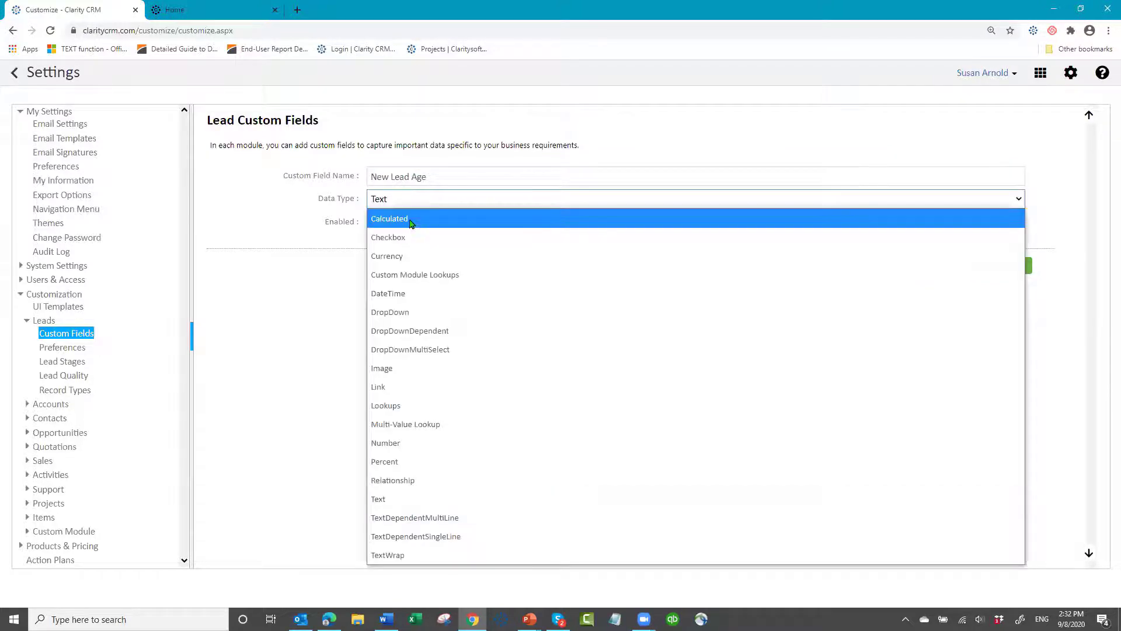
pyautogui.click(410, 221)
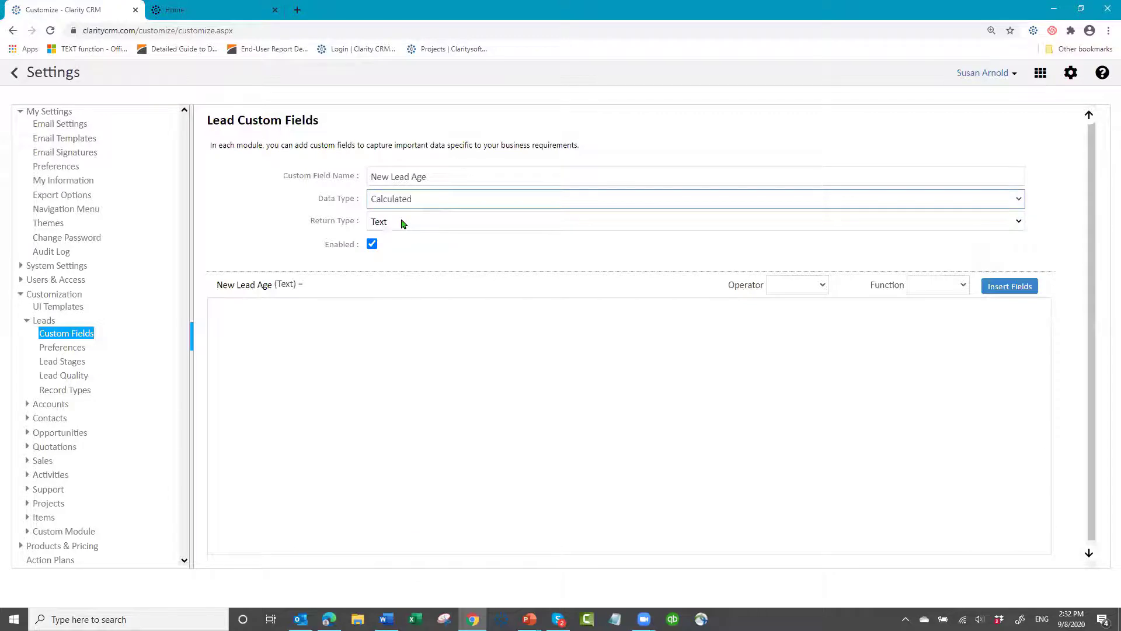
pyautogui.click(403, 223)
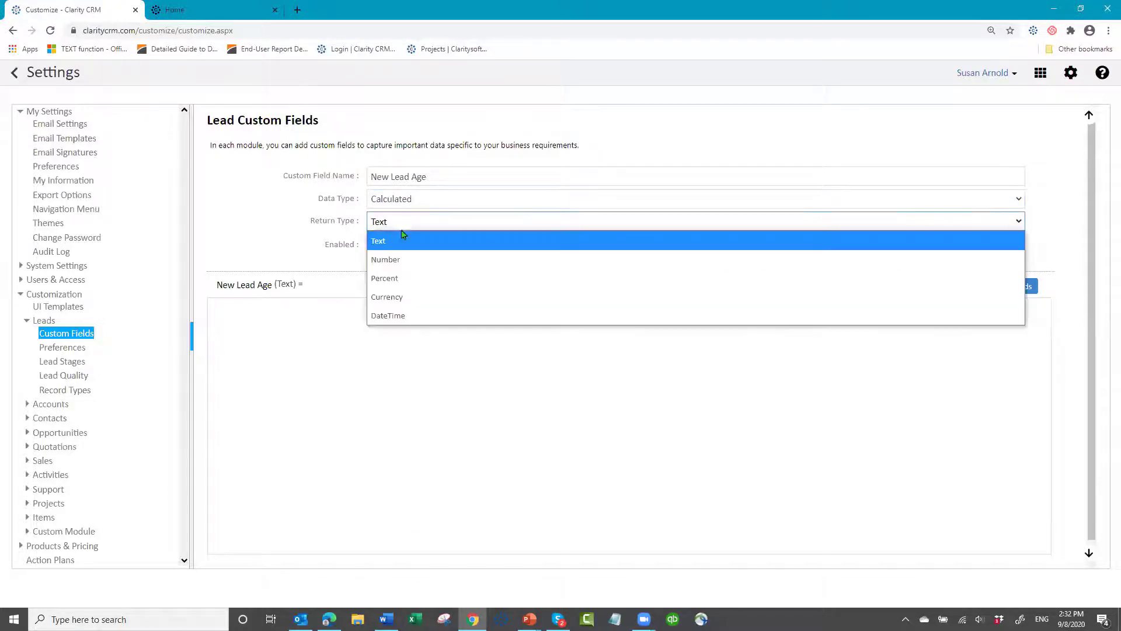
pyautogui.click(401, 263)
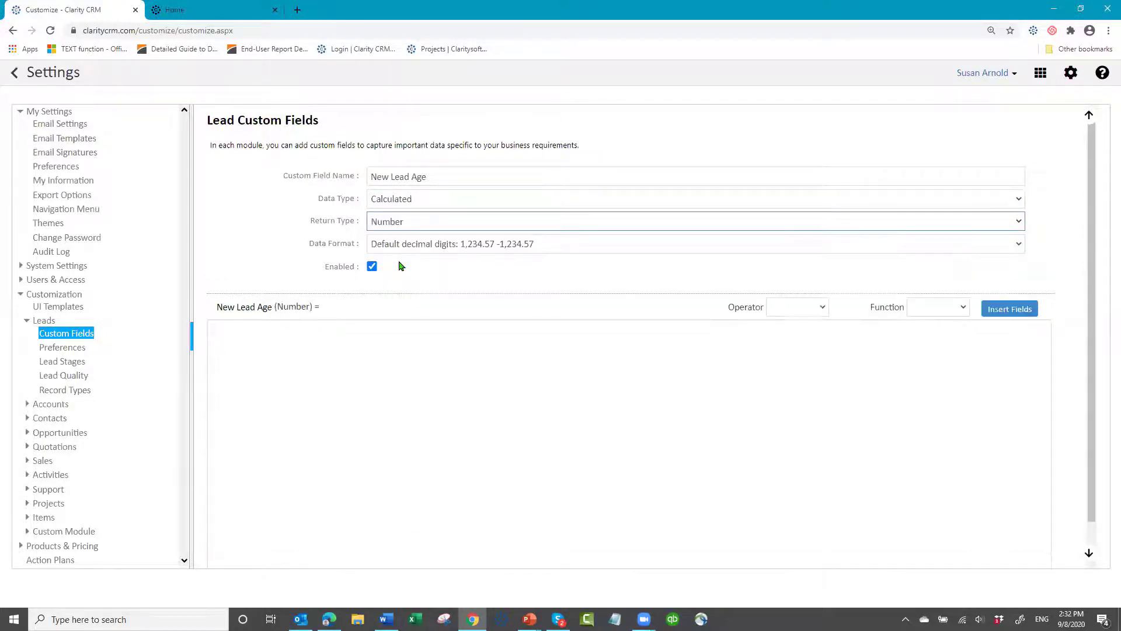
pyautogui.click(561, 244)
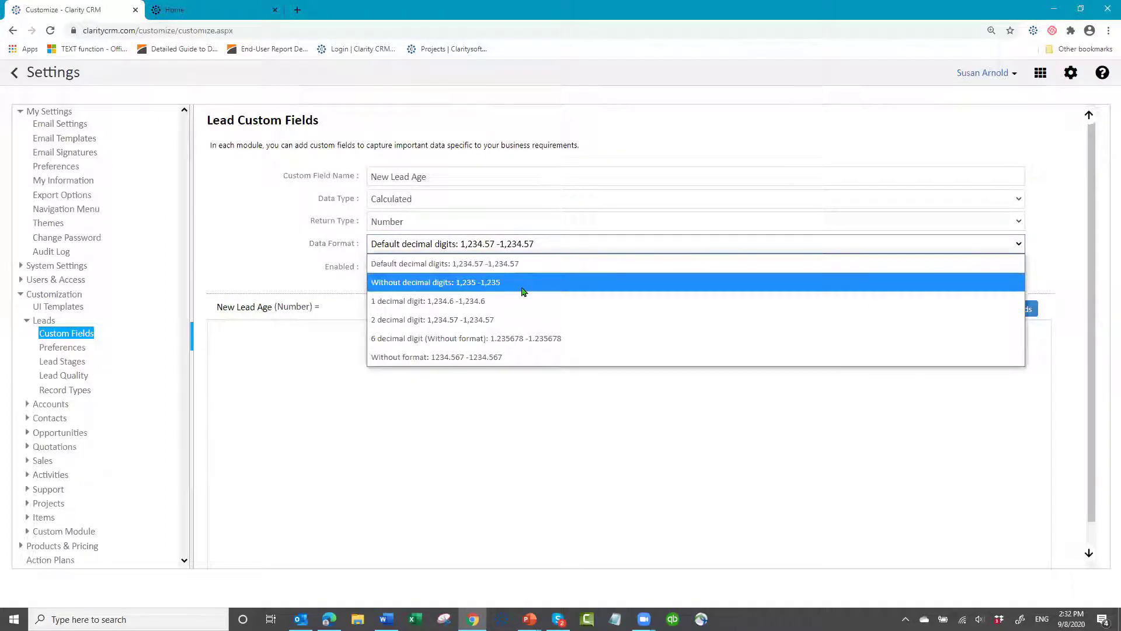
pyautogui.click(522, 285)
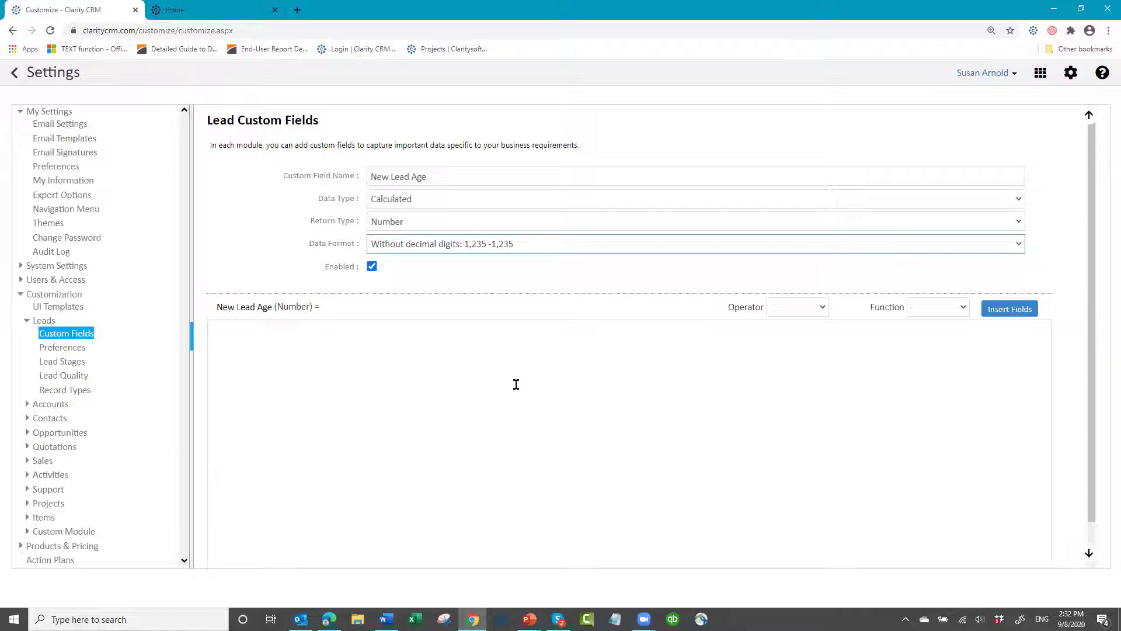
# Insert an IF function template into the empty New Lead Age formula
pyautogui.click(231, 341)
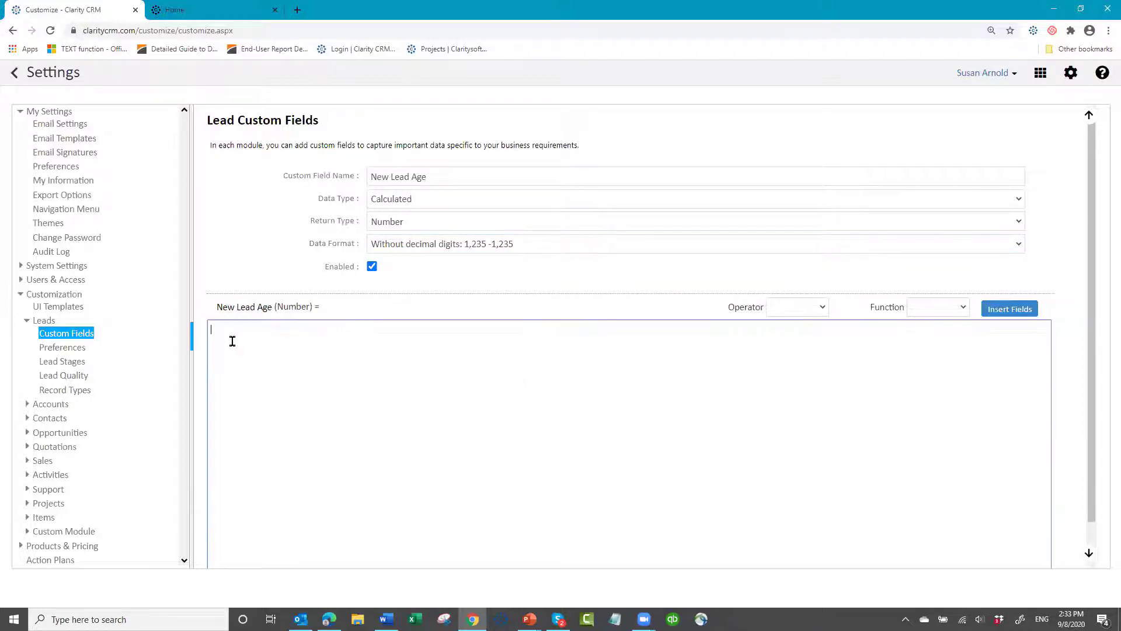
pyautogui.click(961, 310)
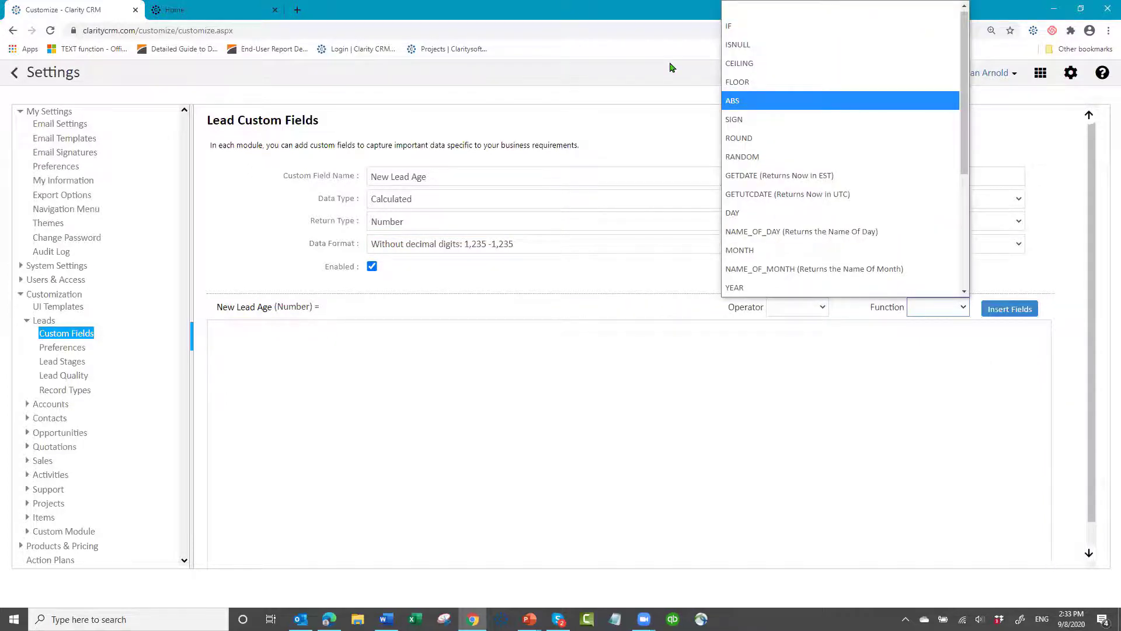
pyautogui.click(979, 306)
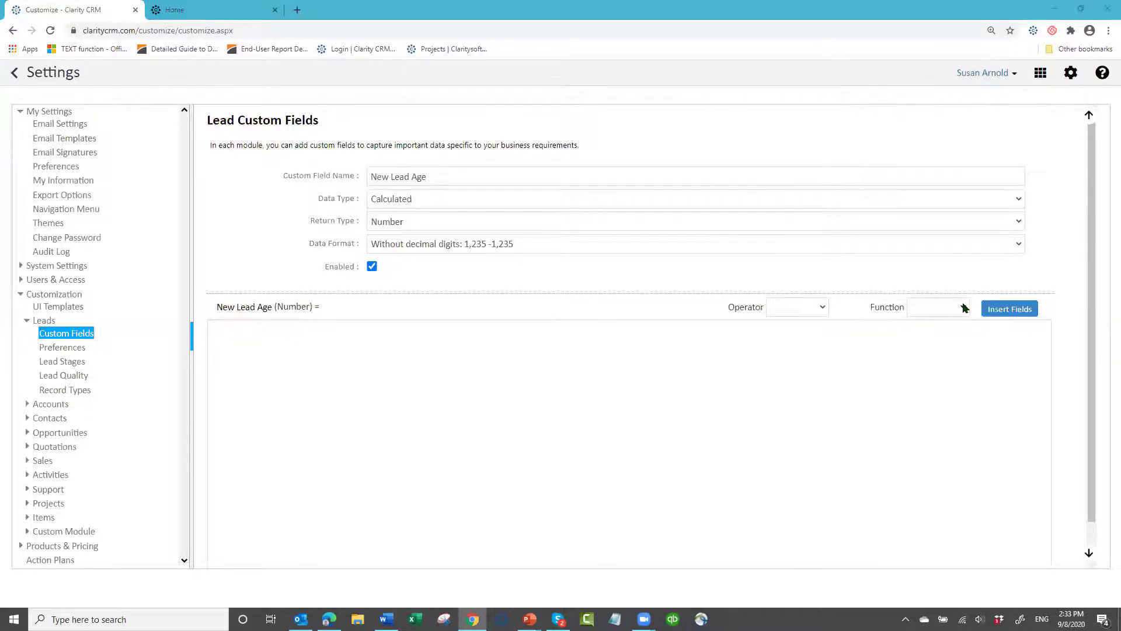
pyautogui.click(964, 308)
pyautogui.click(745, 27)
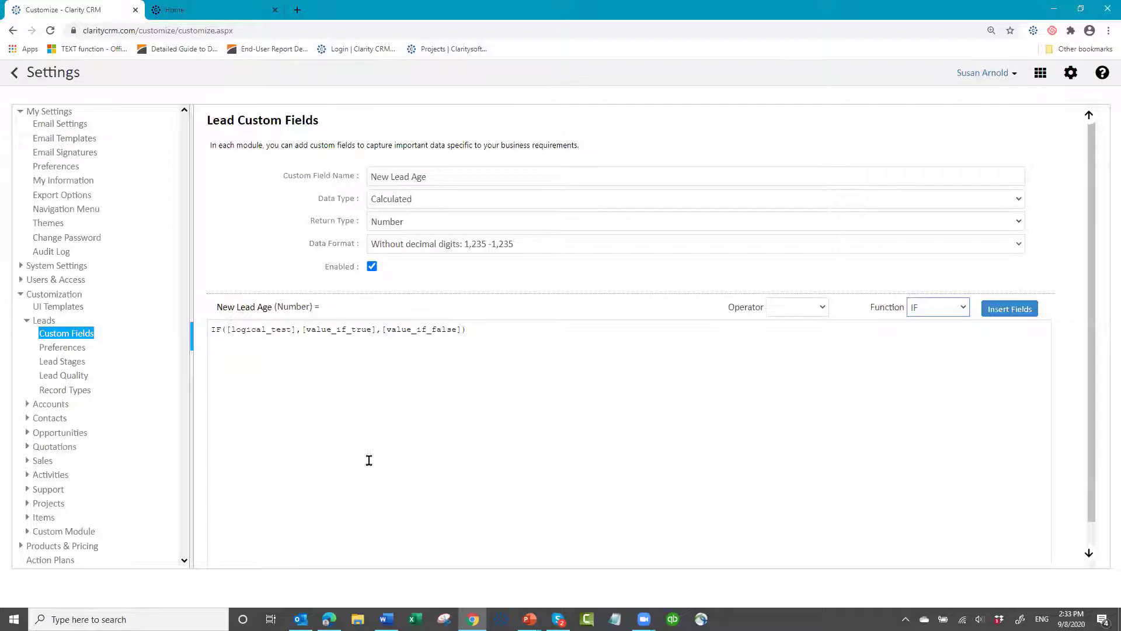
# Fill the IF test with [Status]='NEW' followed by a comma
pyautogui.click(228, 329)
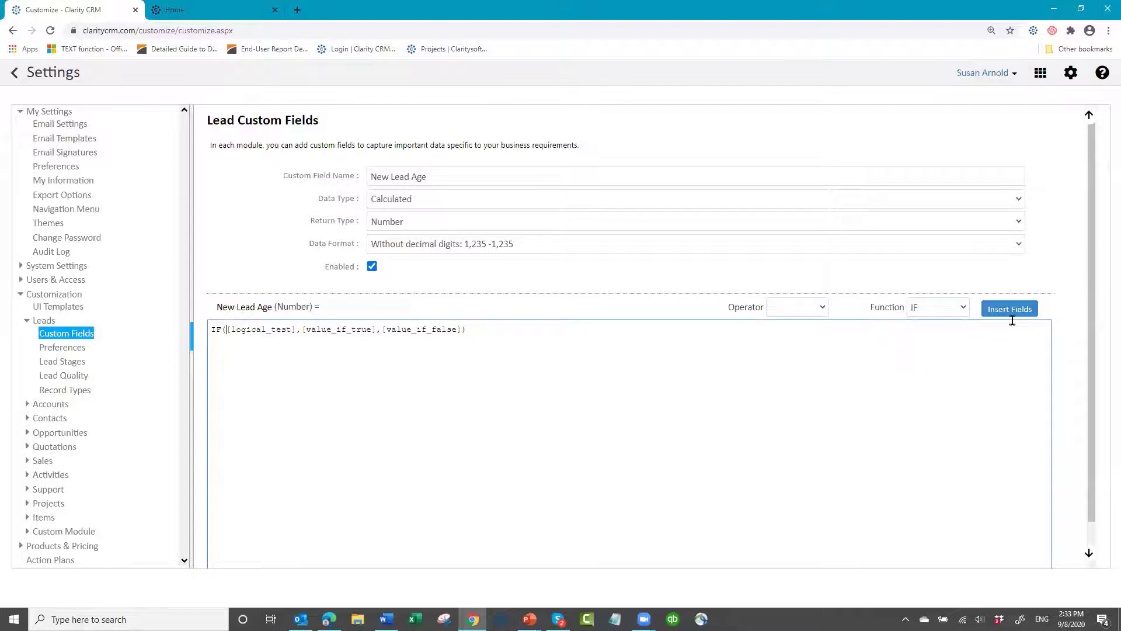
pyautogui.click(1017, 314)
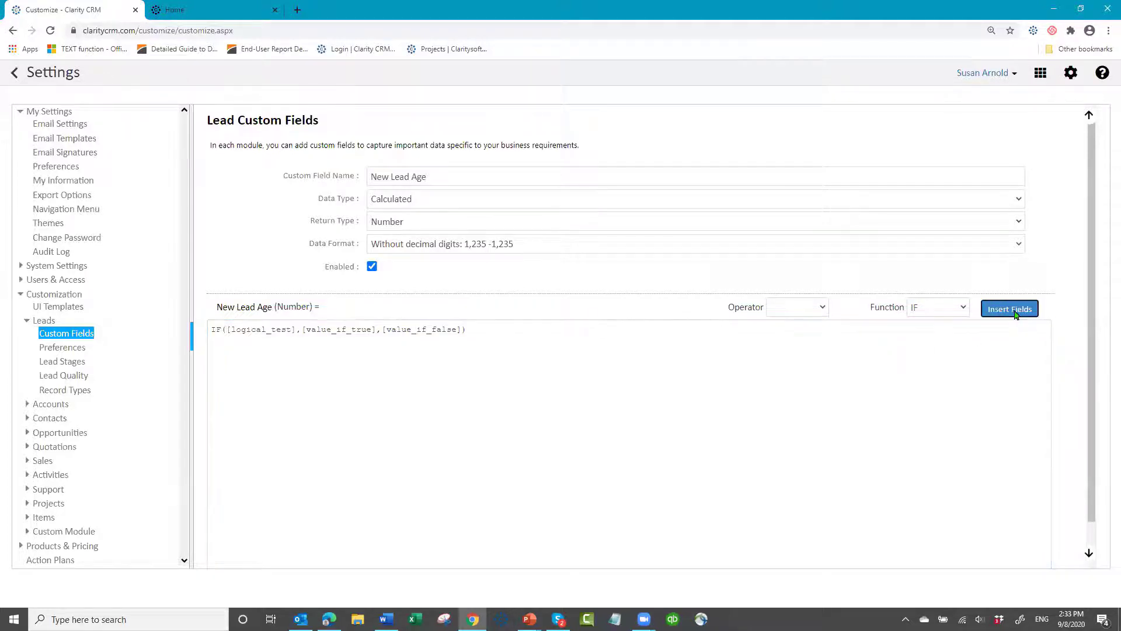
pyautogui.scroll(-6, 666, 390)
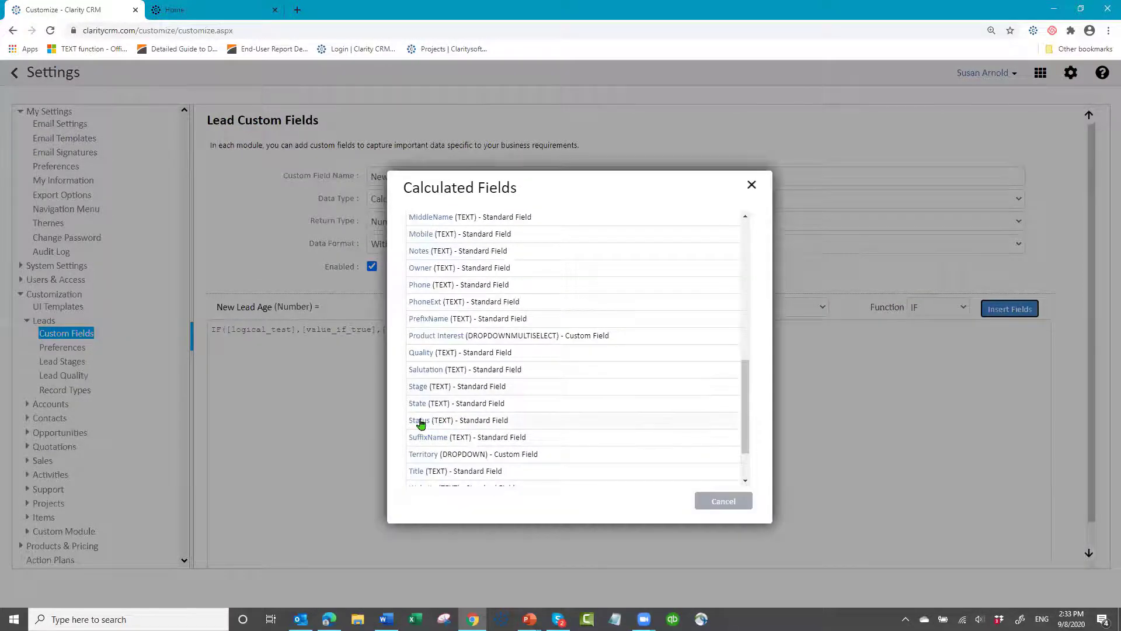
pyautogui.click(420, 419)
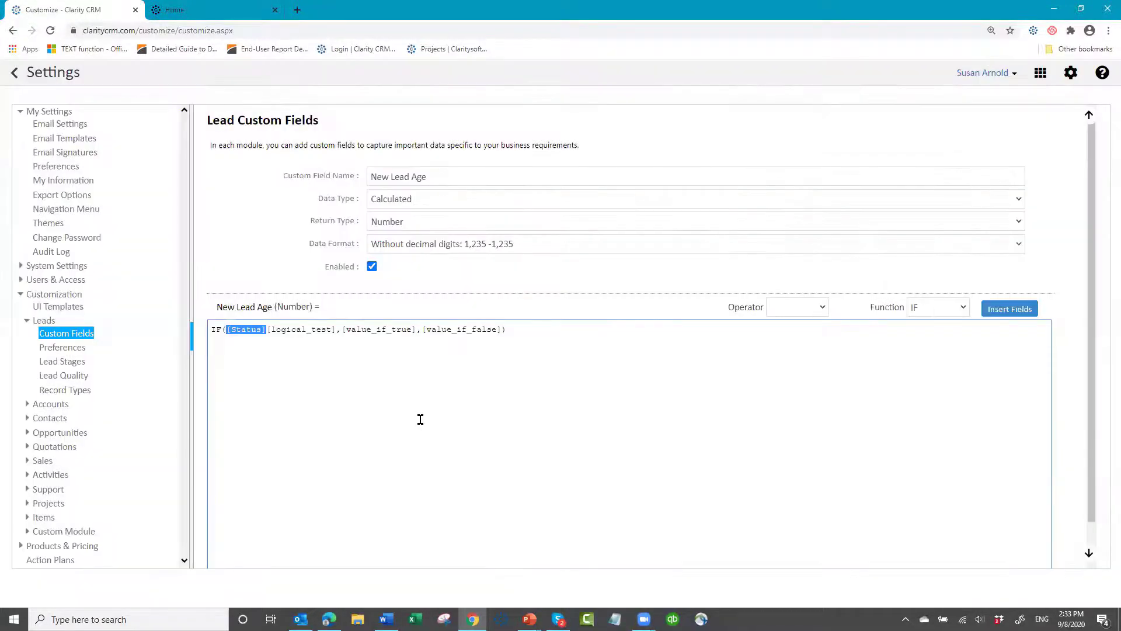
pyautogui.click(278, 329)
pyautogui.write('=')
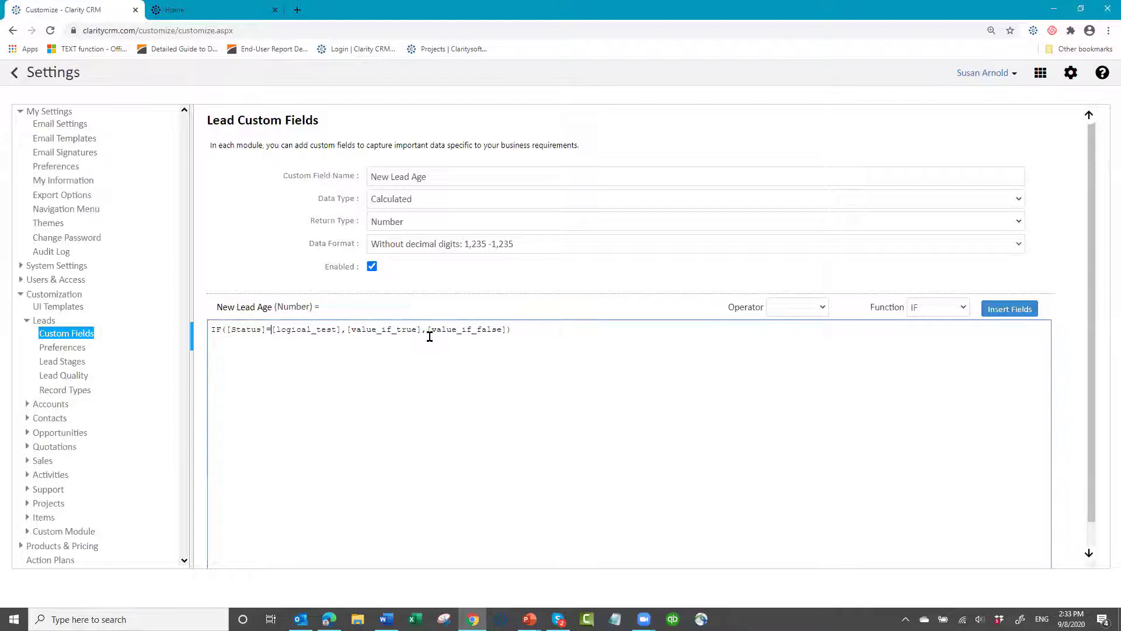
pyautogui.write("'")
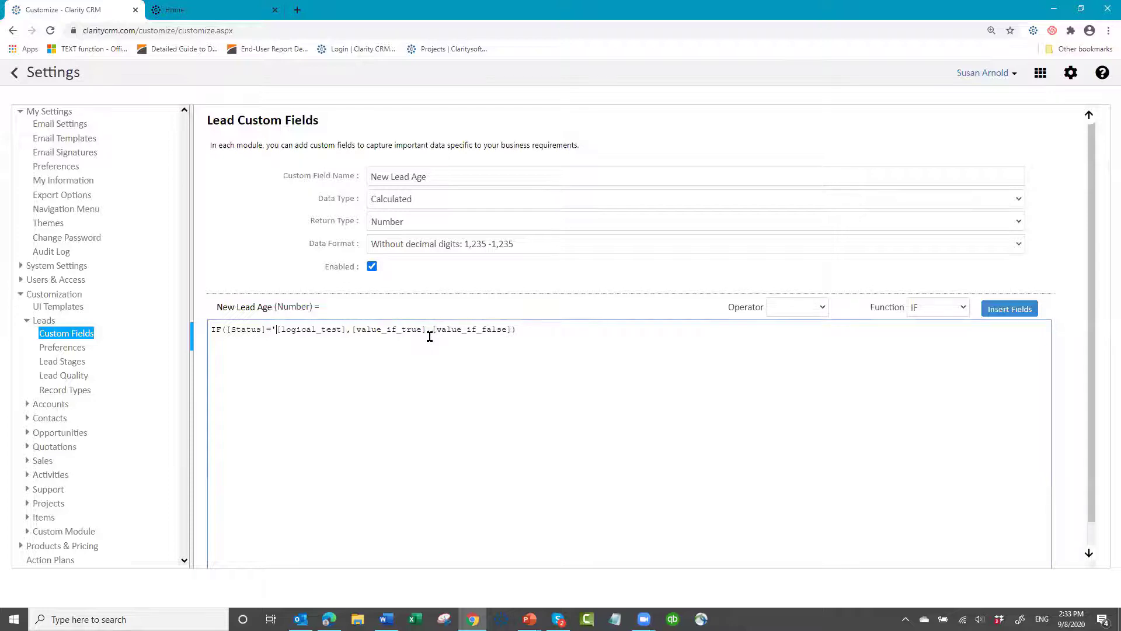
pyautogui.write('NEW')
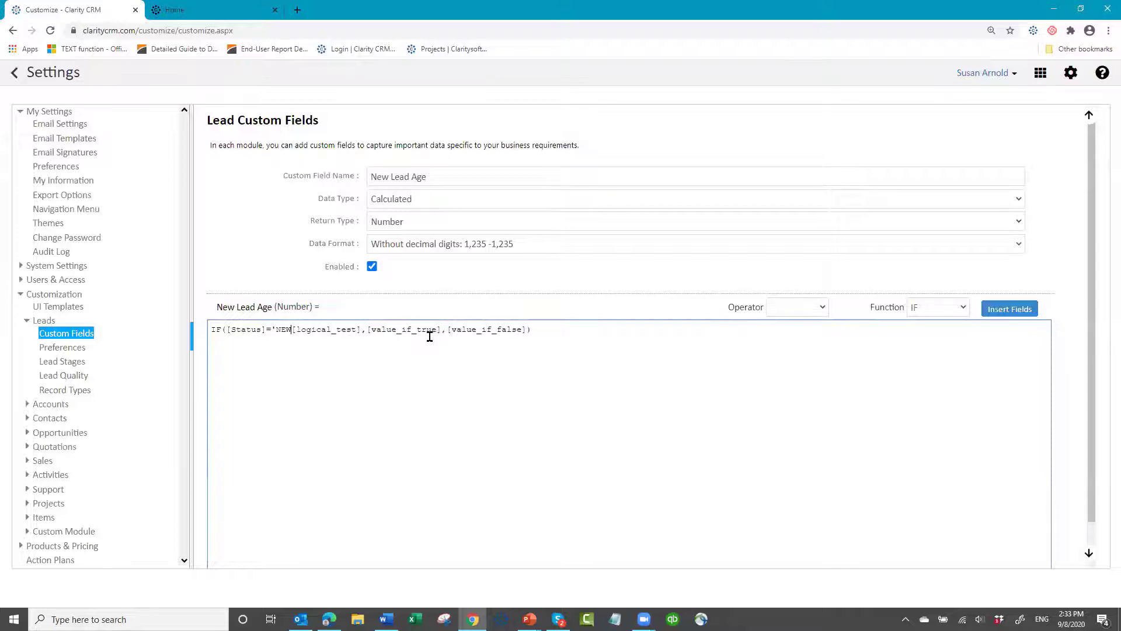
pyautogui.write("'")
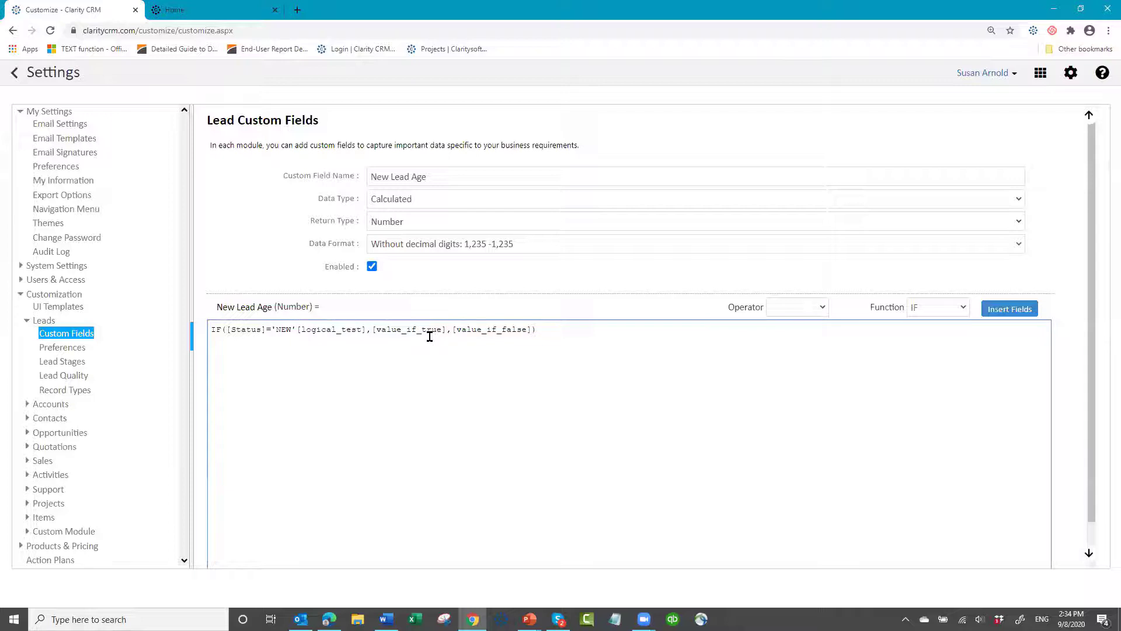
pyautogui.write(',')
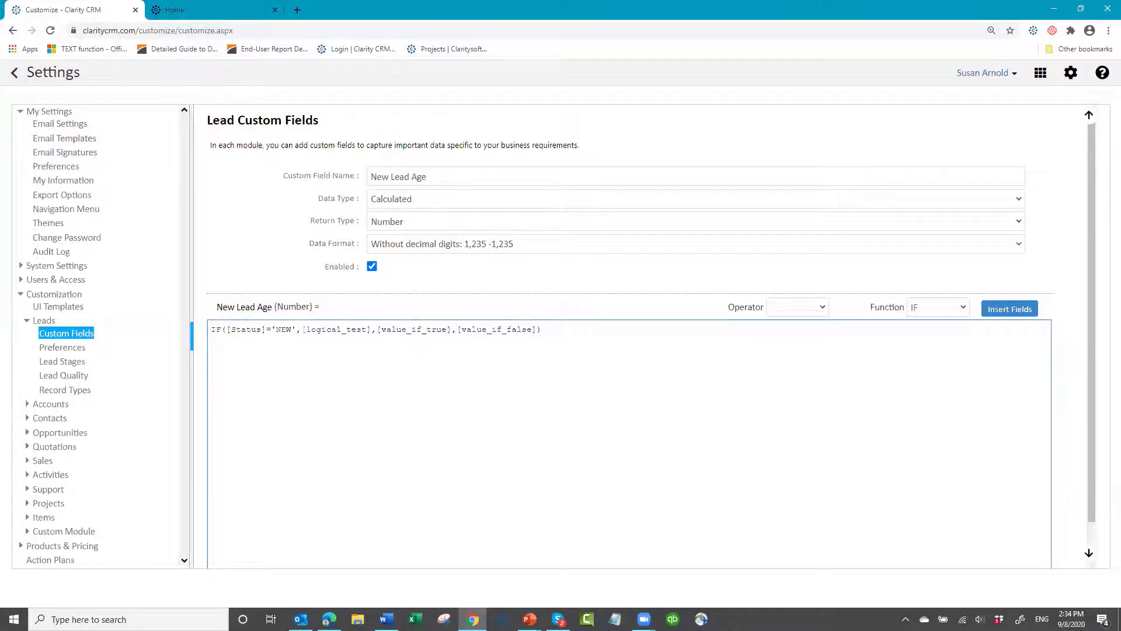
# Add GETDATE()-[CreationDate] as the IF's true value
pyautogui.click(964, 310)
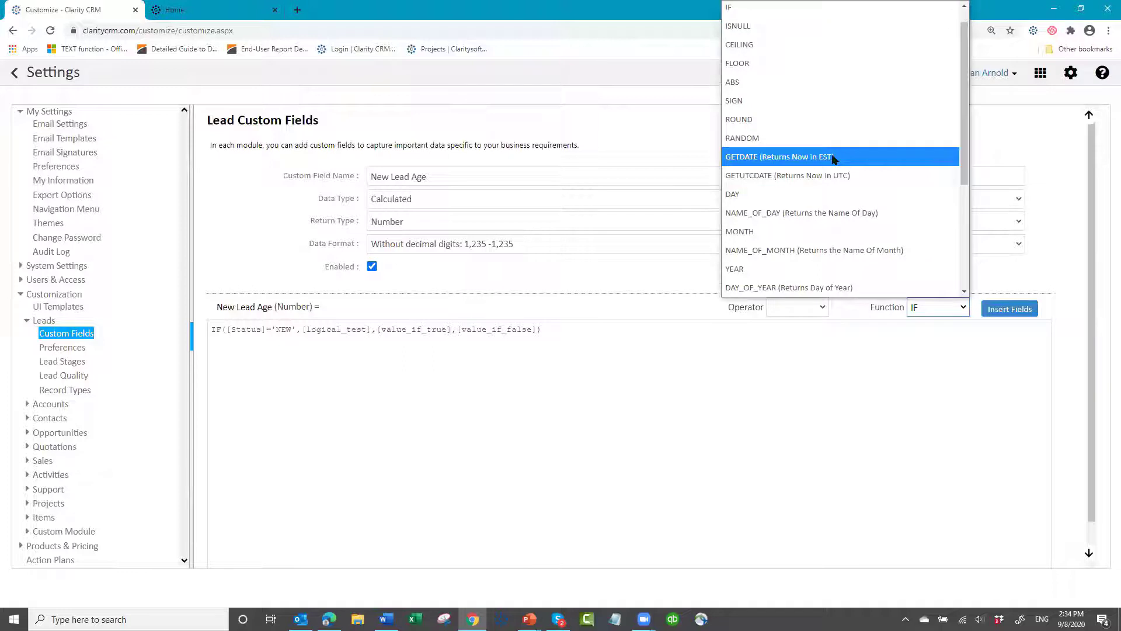
pyautogui.click(834, 157)
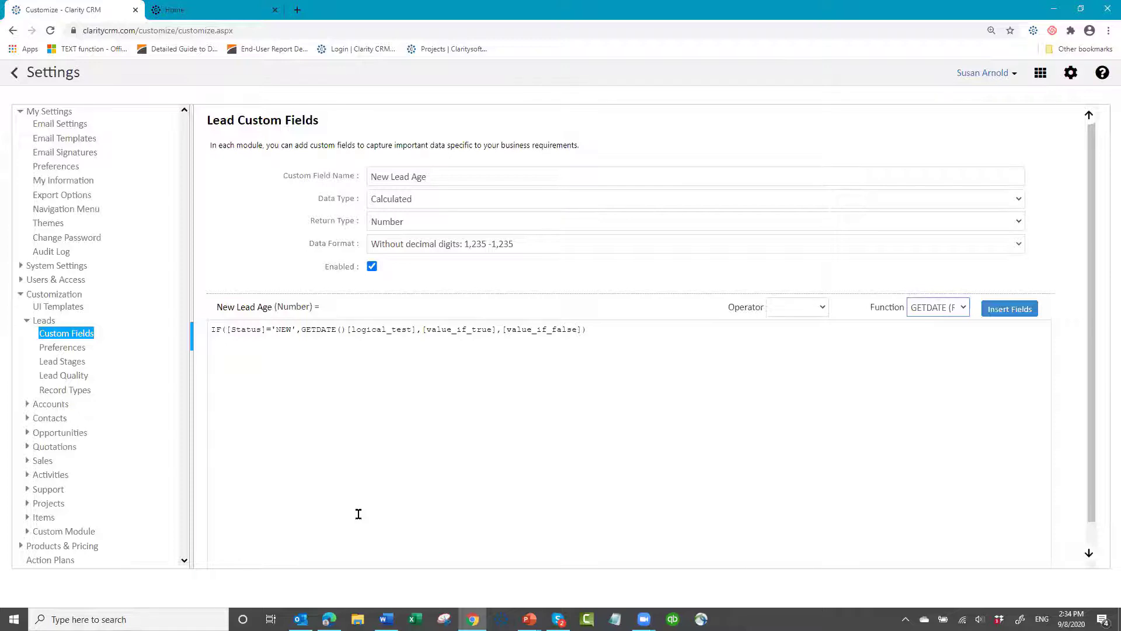
pyautogui.click(350, 329)
pyautogui.click(347, 329)
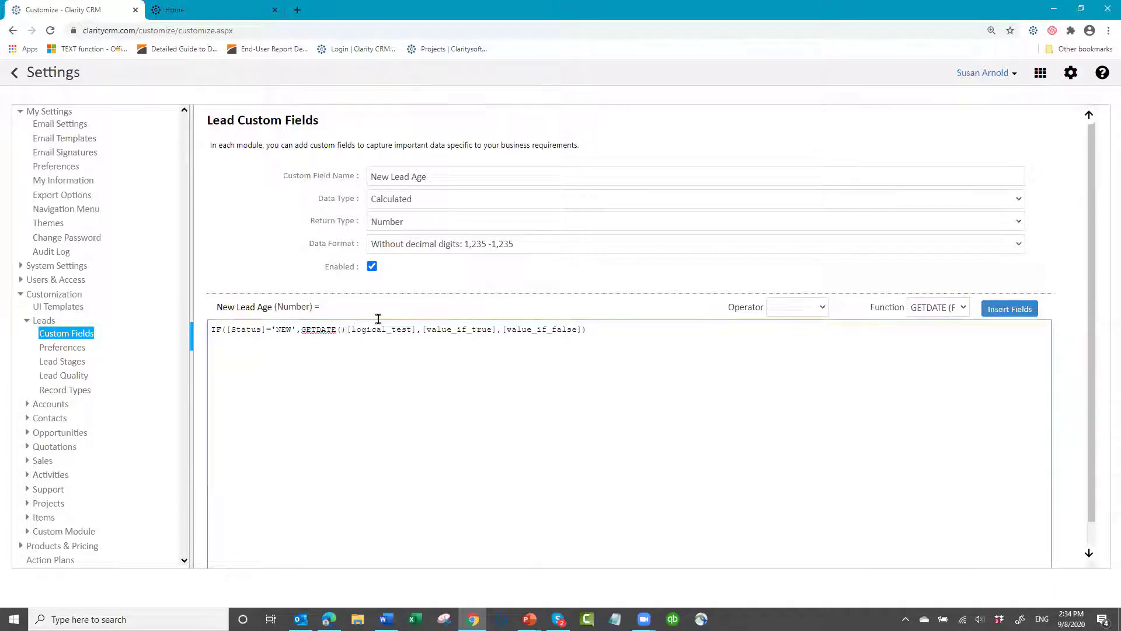
pyautogui.write('-')
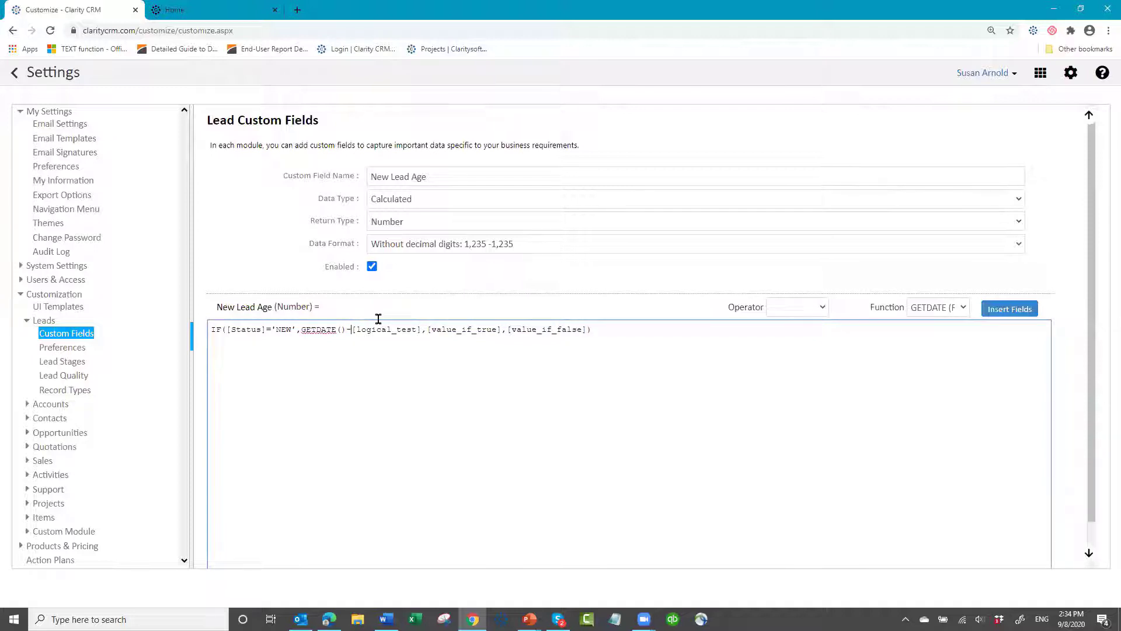
pyautogui.click(1006, 314)
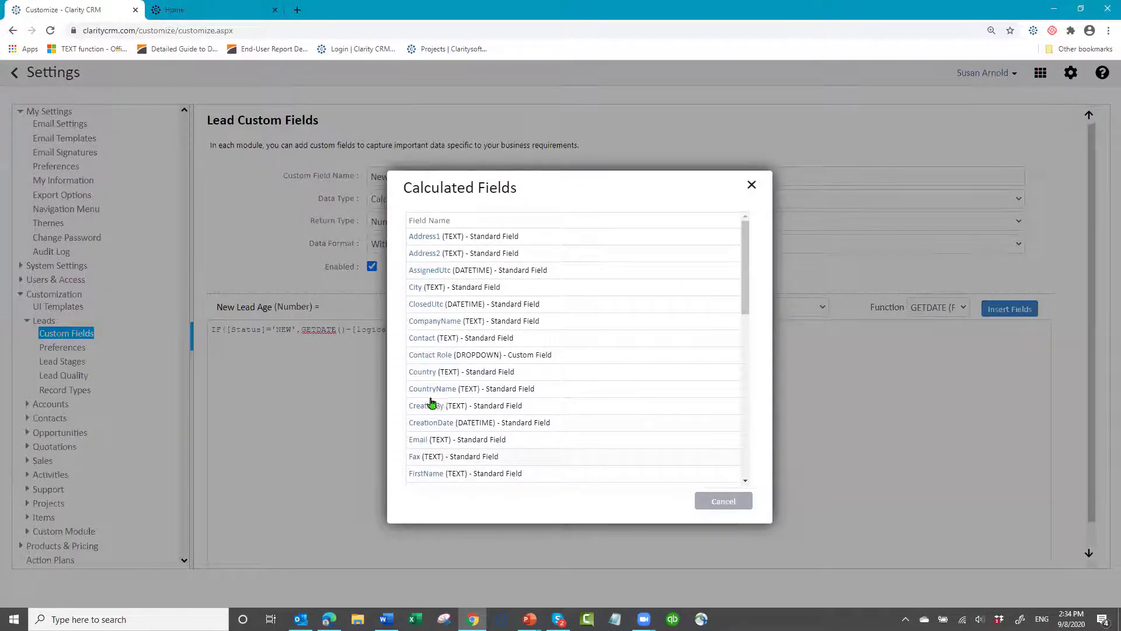
pyautogui.click(431, 423)
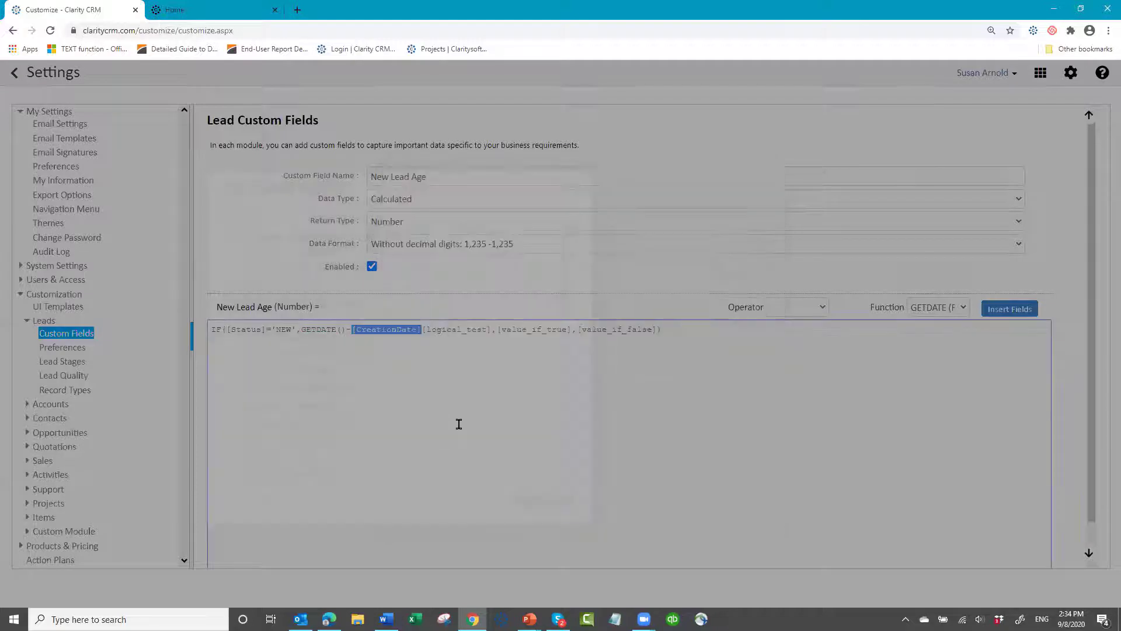
# Delete the leftover placeholder arguments and close the formula with a bracket
pyautogui.click(674, 330)
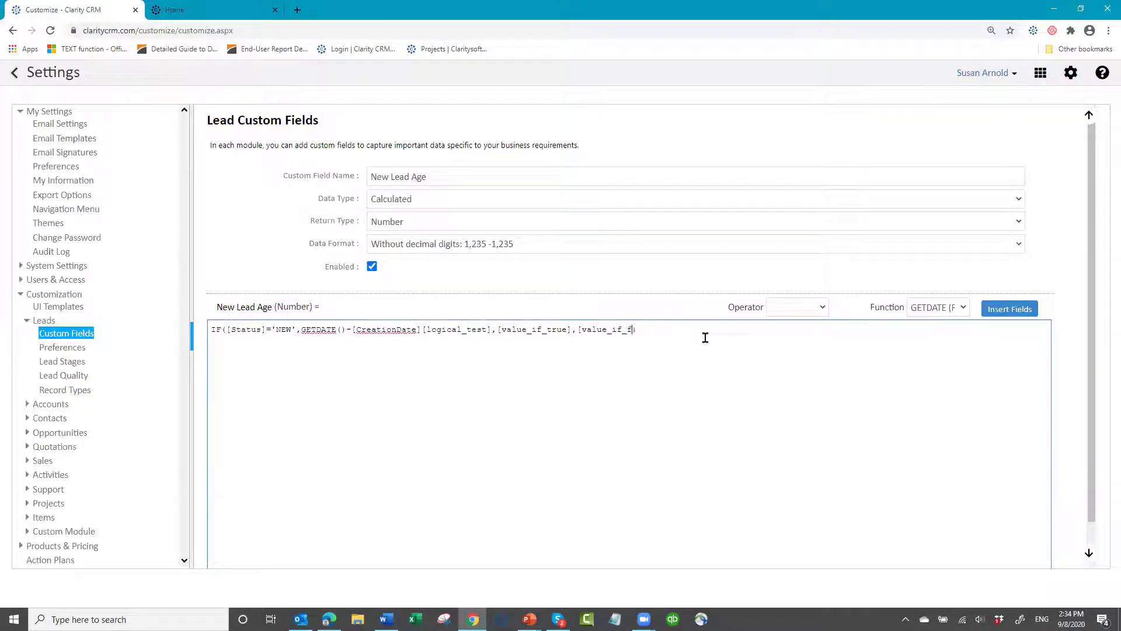
pyautogui.press('BackSpace')
pyautogui.press('BackSpace')
pyautogui.press('BackSpace')
pyautogui.press('BackSpace')
pyautogui.press('BackSpace')
pyautogui.press('BackSpace')
pyautogui.press('BackSpace')
pyautogui.press('BackSpace')
pyautogui.press('BackSpace')
pyautogui.press('BackSpace')
pyautogui.press('BackSpace')
pyautogui.press('BackSpace')
pyautogui.press('BackSpace')
pyautogui.press('BackSpace')
pyautogui.press('BackSpace')
pyautogui.press('BackSpace')
pyautogui.press('BackSpace')
pyautogui.press('BackSpace')
pyautogui.press('BackSpace')
pyautogui.press('BackSpace')
pyautogui.press('BackSpace')
pyautogui.press('BackSpace')
pyautogui.press('BackSpace')
pyautogui.press('BackSpace')
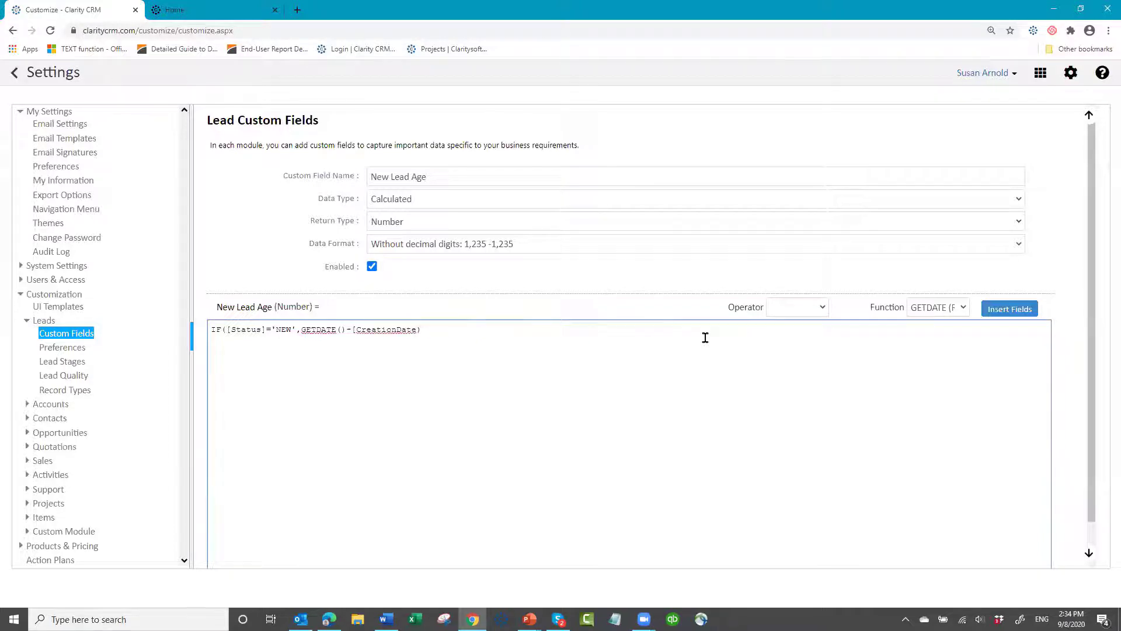
pyautogui.write(']')
# Save New Lead Age so it lists as an enabled Calculated lead field
pyautogui.scroll(-1, 1016, 496)
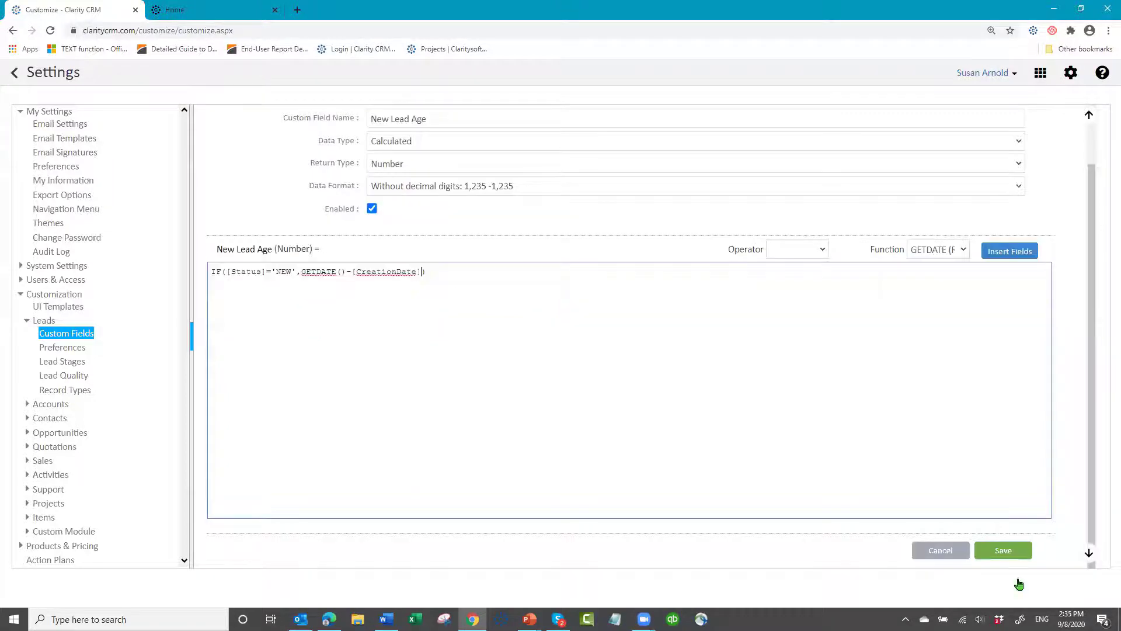
pyautogui.click(1003, 552)
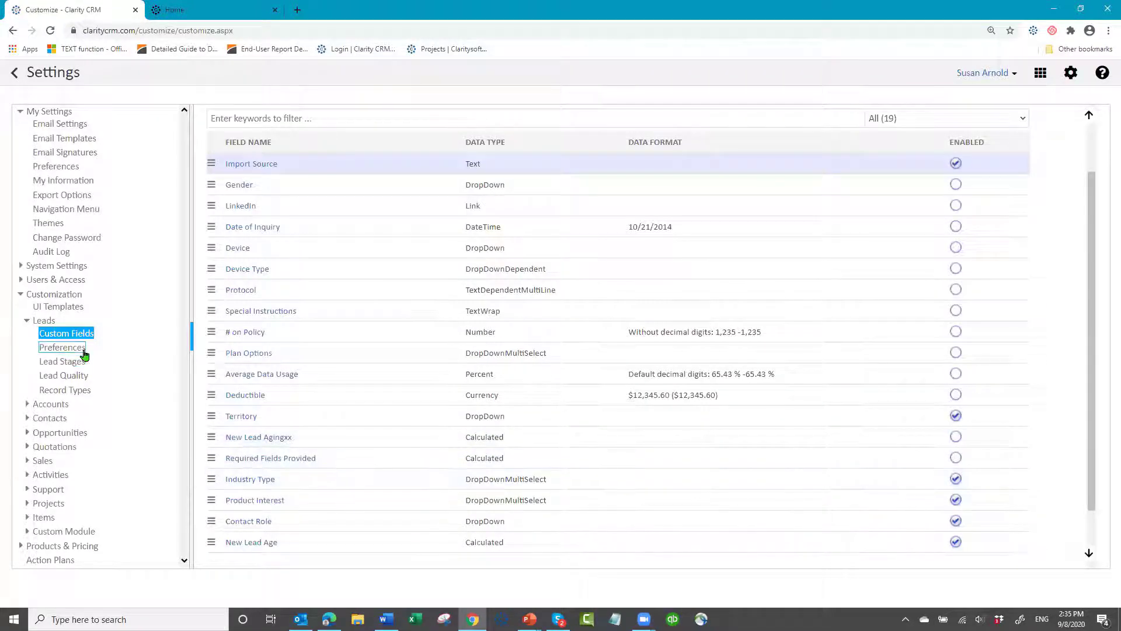
# Open the Lead UI Template layout for the All profile
pyautogui.click(61, 308)
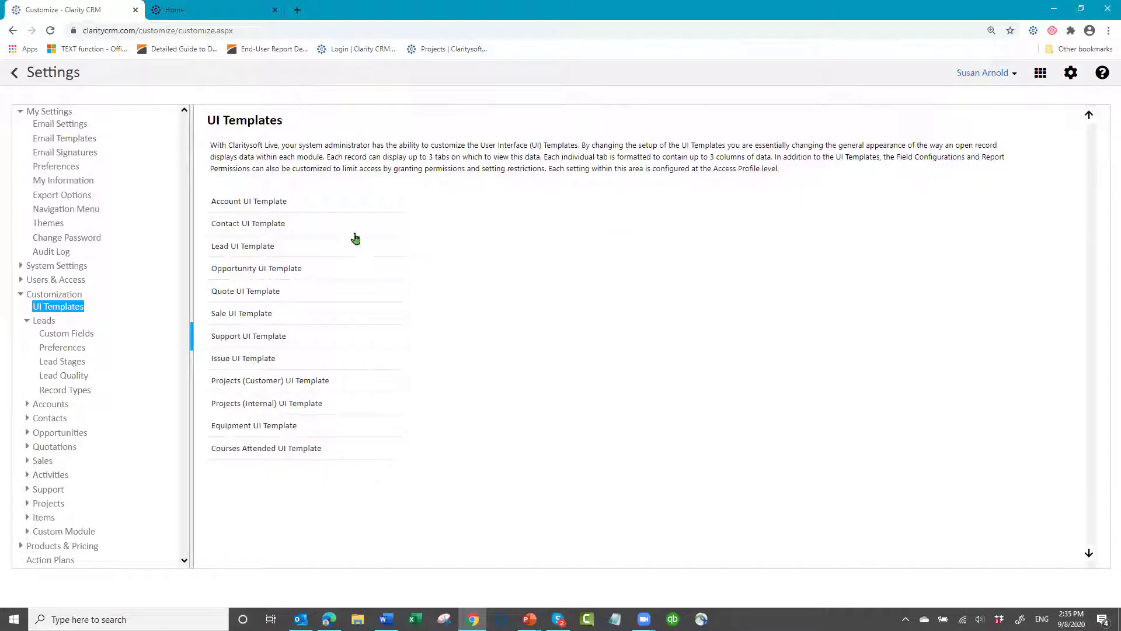
pyautogui.click(242, 247)
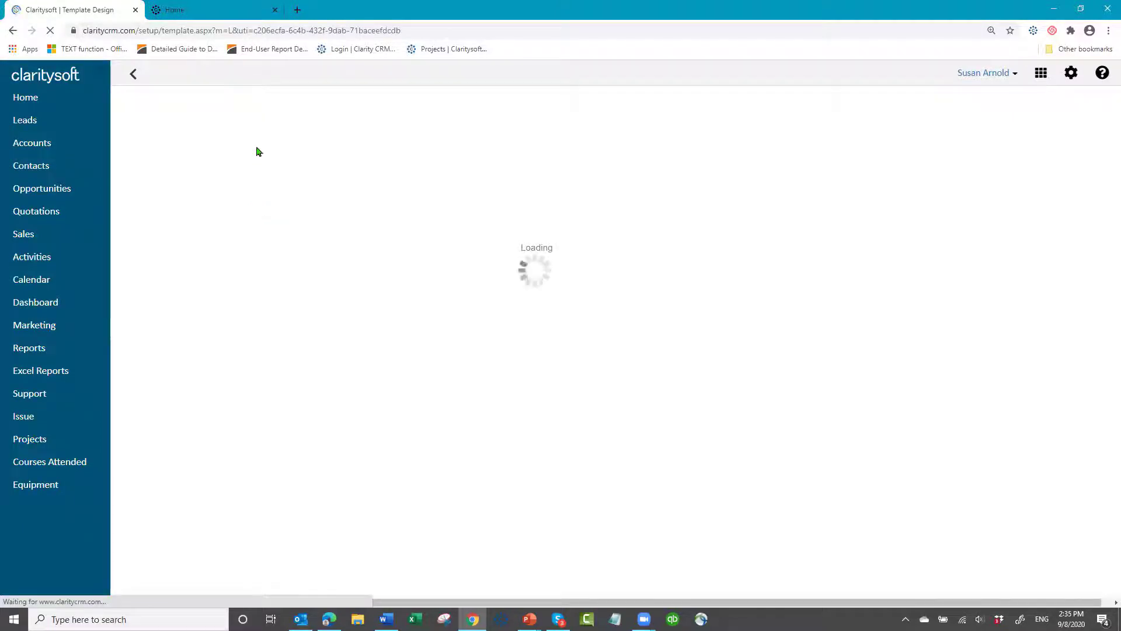
pyautogui.click(290, 131)
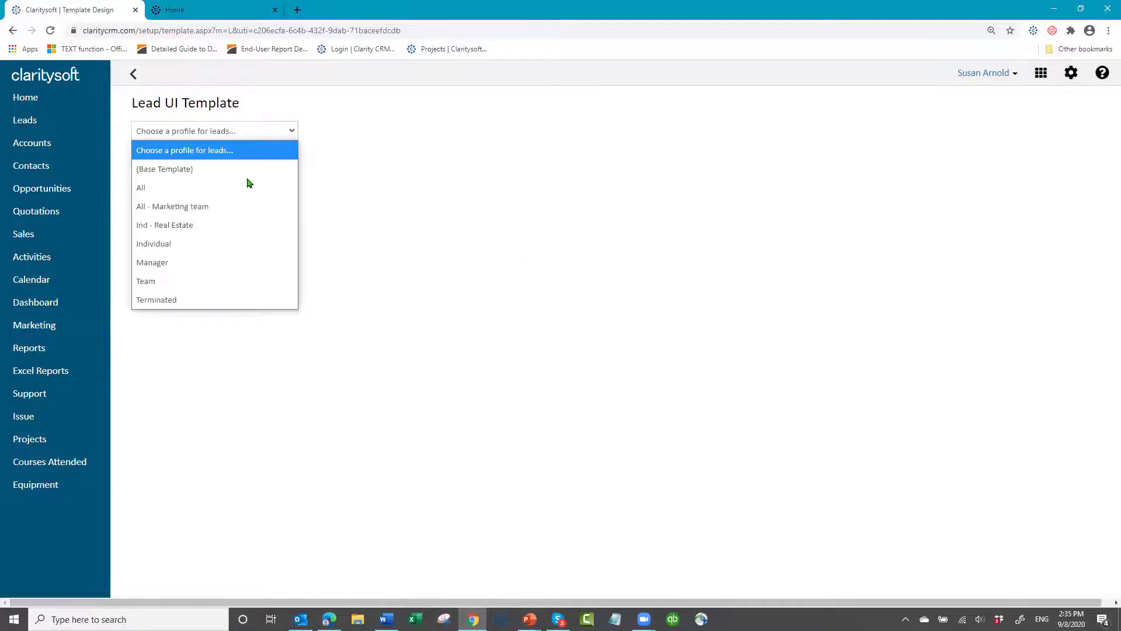
pyautogui.click(257, 187)
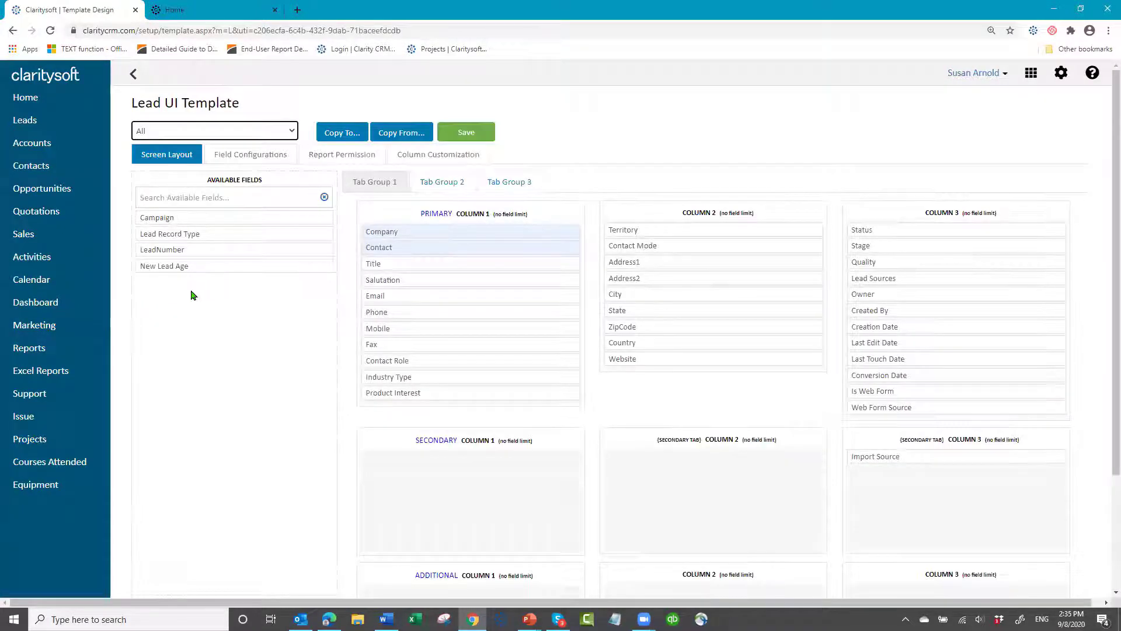
# Place Creation Date and New Lead Age at the top of column 2 and save the layout
pyautogui.moveTo(178, 263); pyautogui.dragTo(654, 220)
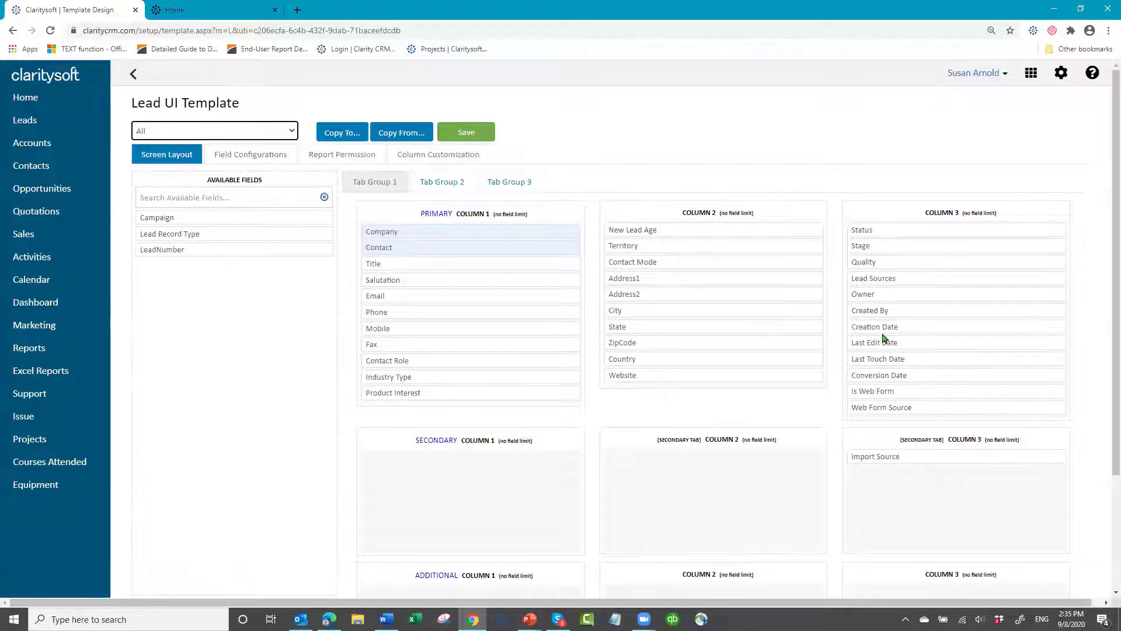
pyautogui.moveTo(876, 329); pyautogui.dragTo(634, 231)
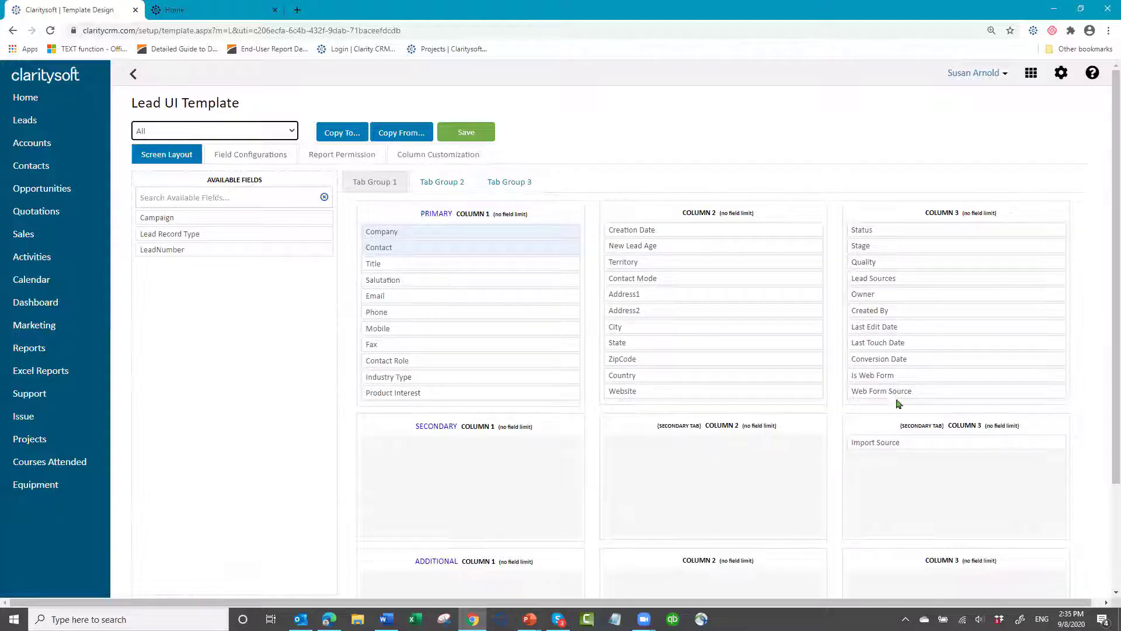
pyautogui.click(457, 134)
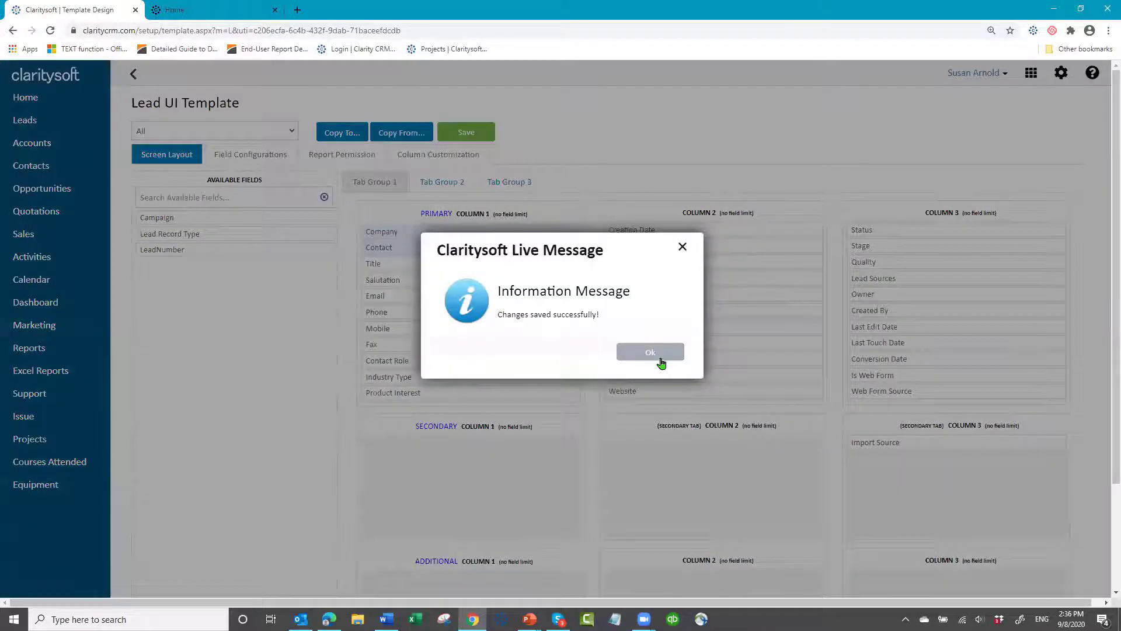
pyautogui.click(656, 353)
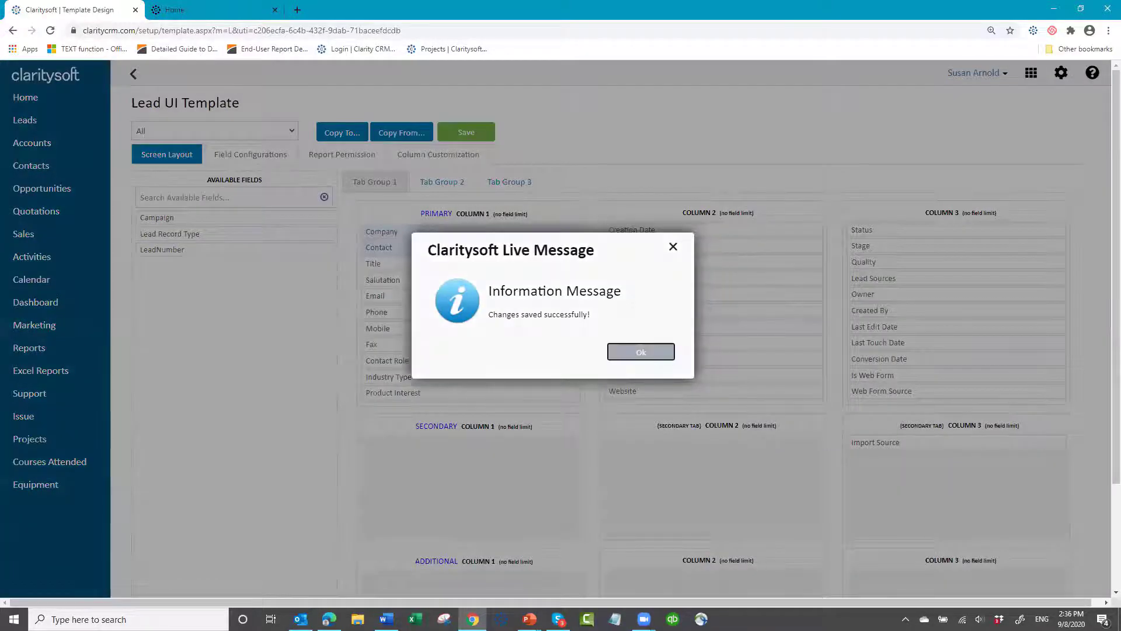
pyautogui.click(1006, 80)
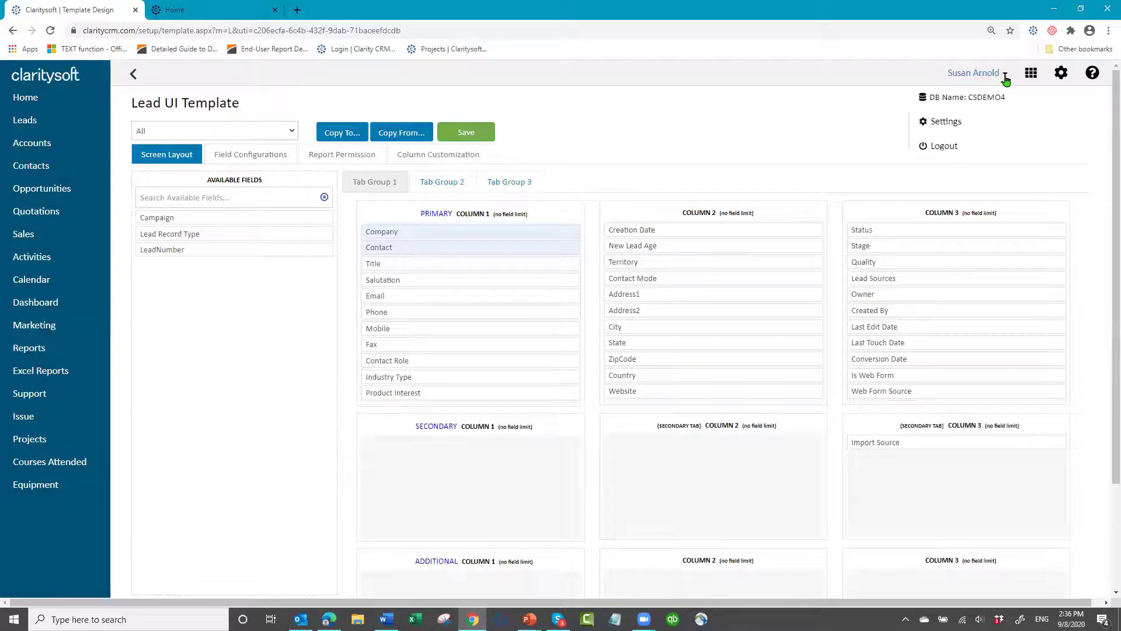
# Log out and sign back in with the account password, landing on Accounts
pyautogui.click(958, 150)
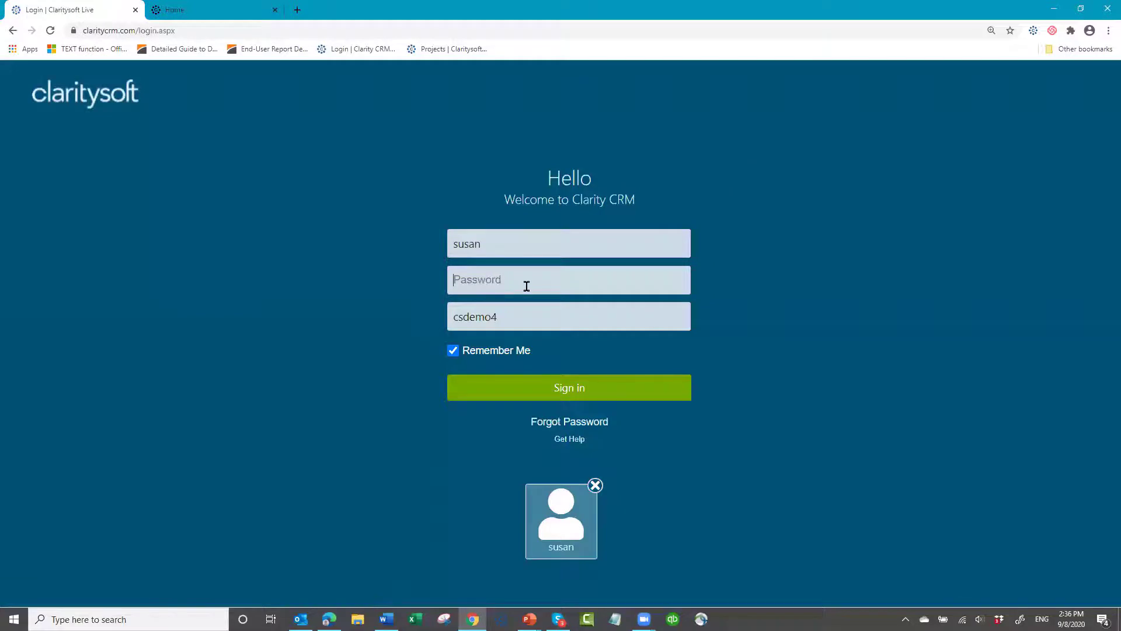
pyautogui.write('••••••')
pyautogui.press('Return')
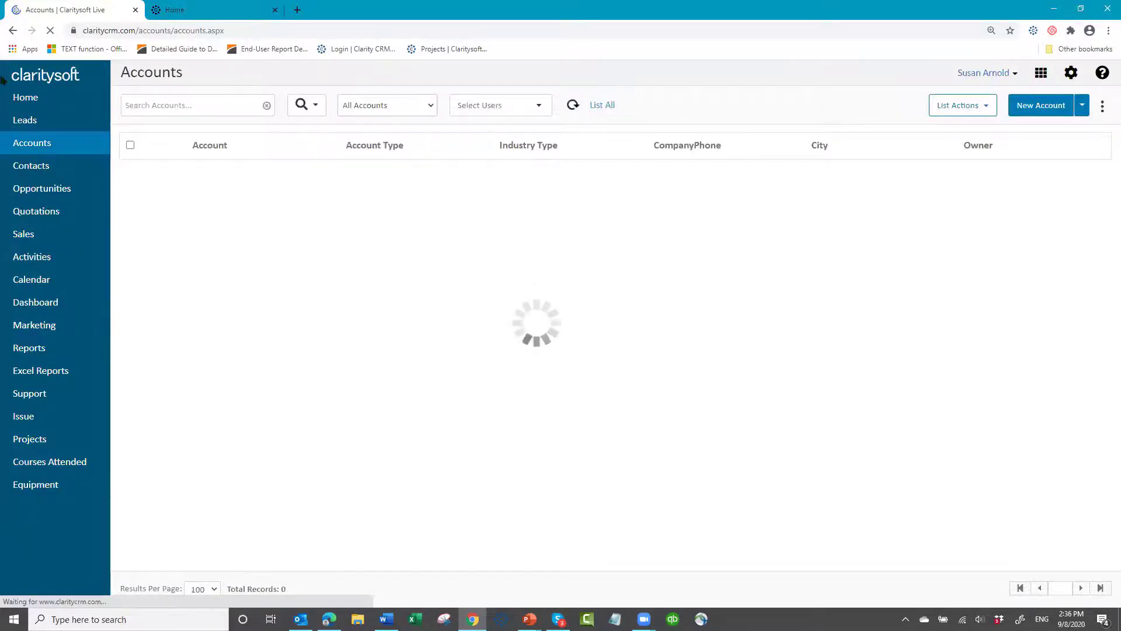
# Check the GrayStar Medical Solutions lead shows New Lead Age 14, then close it unsaved
pyautogui.click(31, 120)
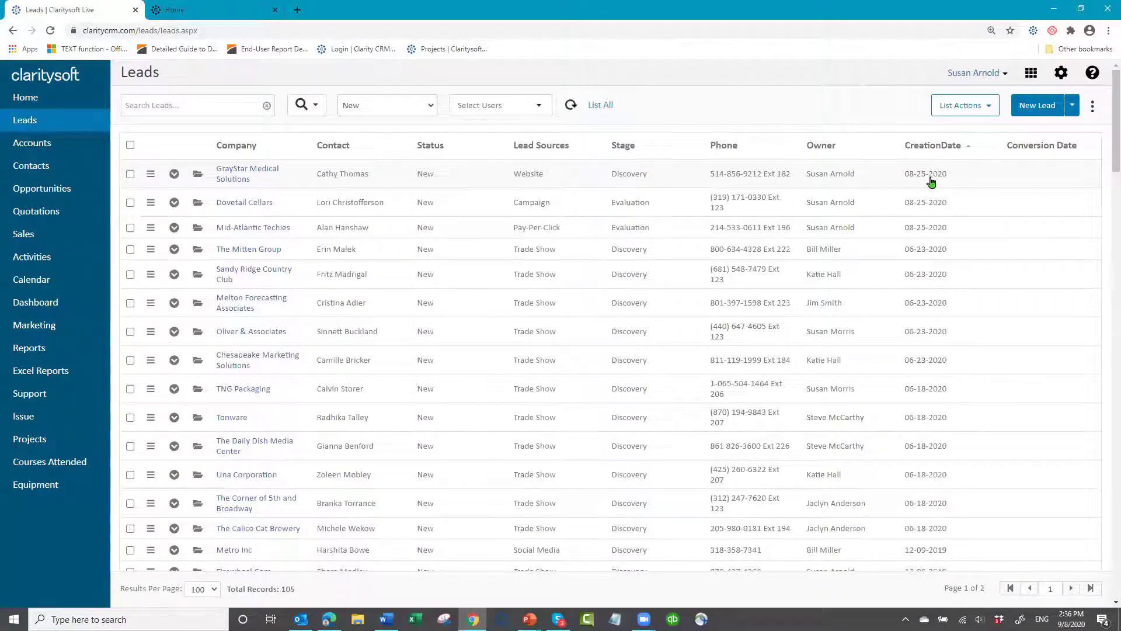
pyautogui.click(198, 176)
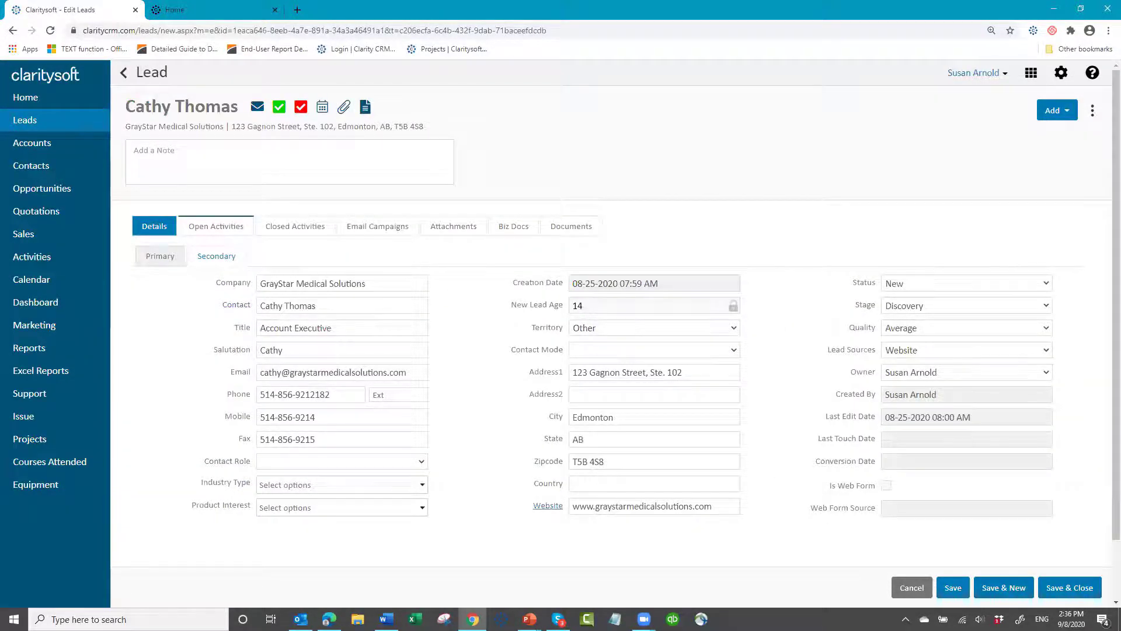
pyautogui.click(915, 589)
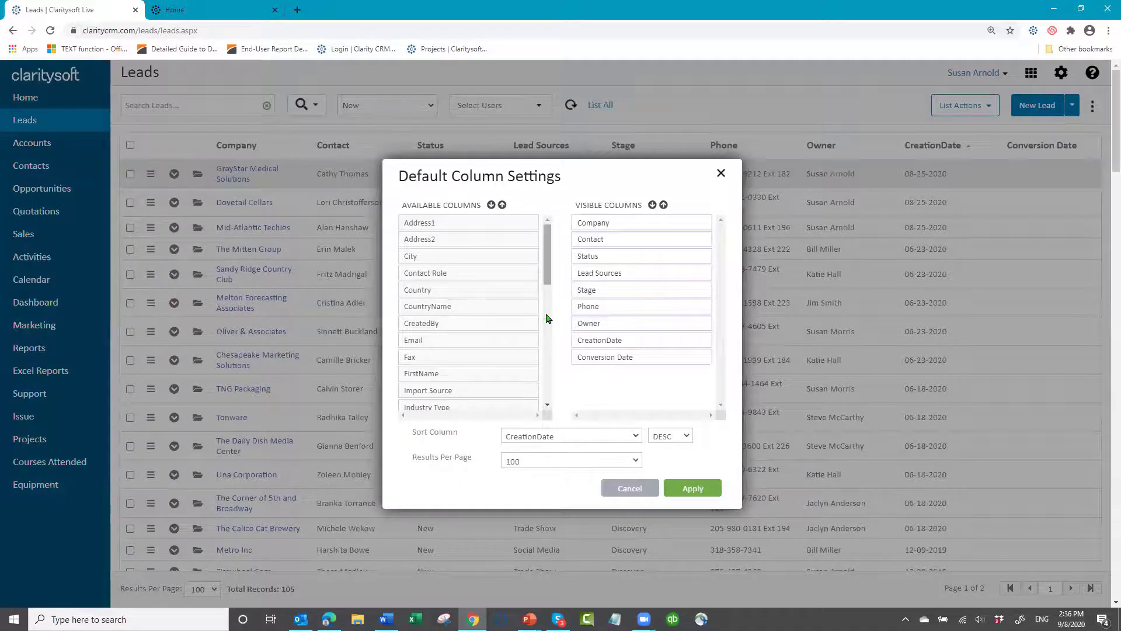
# Show New Lead Age after CreationDate in the Leads list, with values like 14, 77, 82
pyautogui.scroll(-2, 548, 318)
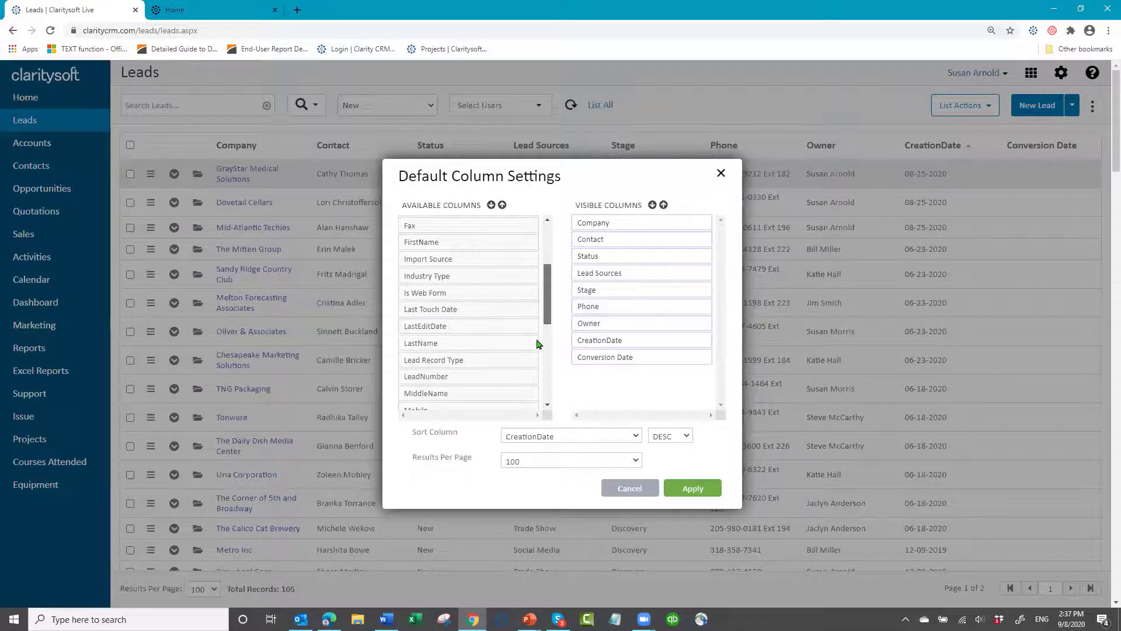
pyautogui.scroll(-1, 538, 343)
pyautogui.moveTo(457, 391); pyautogui.dragTo(624, 362)
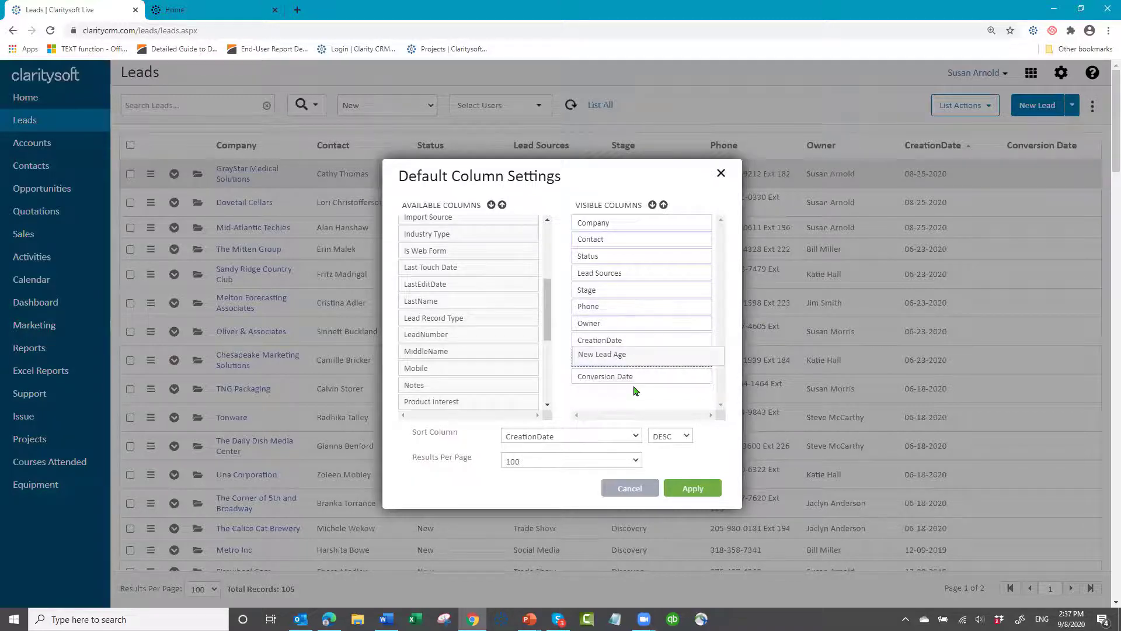
pyautogui.click(691, 490)
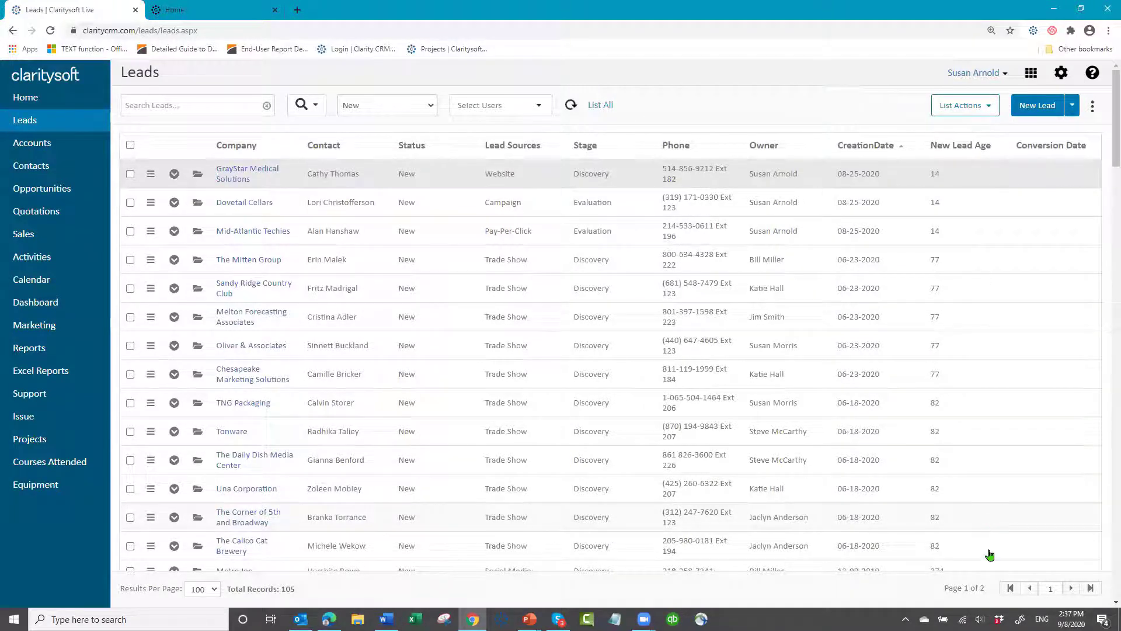
pyautogui.scroll(-5, 985, 433)
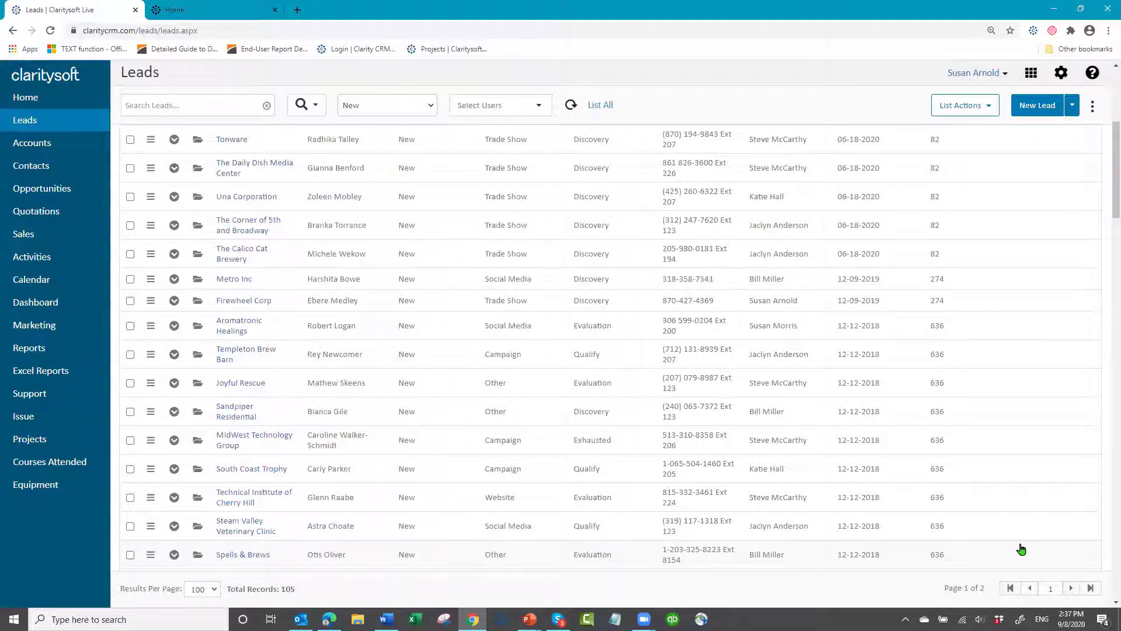
pyautogui.scroll(5, 1004, 283)
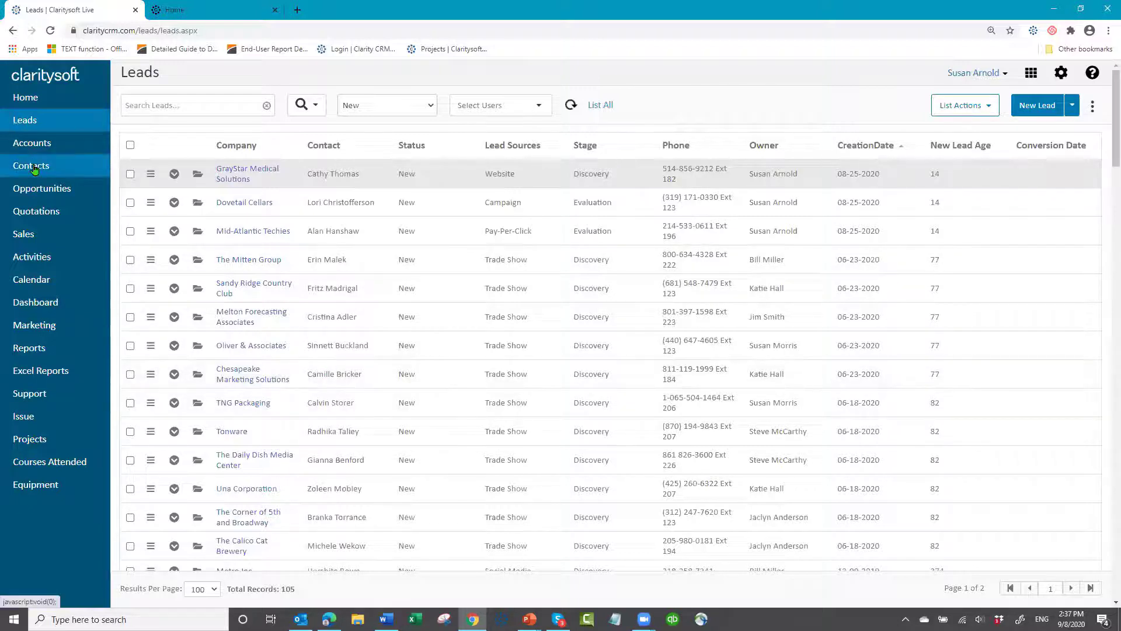
# Add Contract Renew and Contract Start as visible columns in the Accounts list's column settings and apply
pyautogui.click(29, 145)
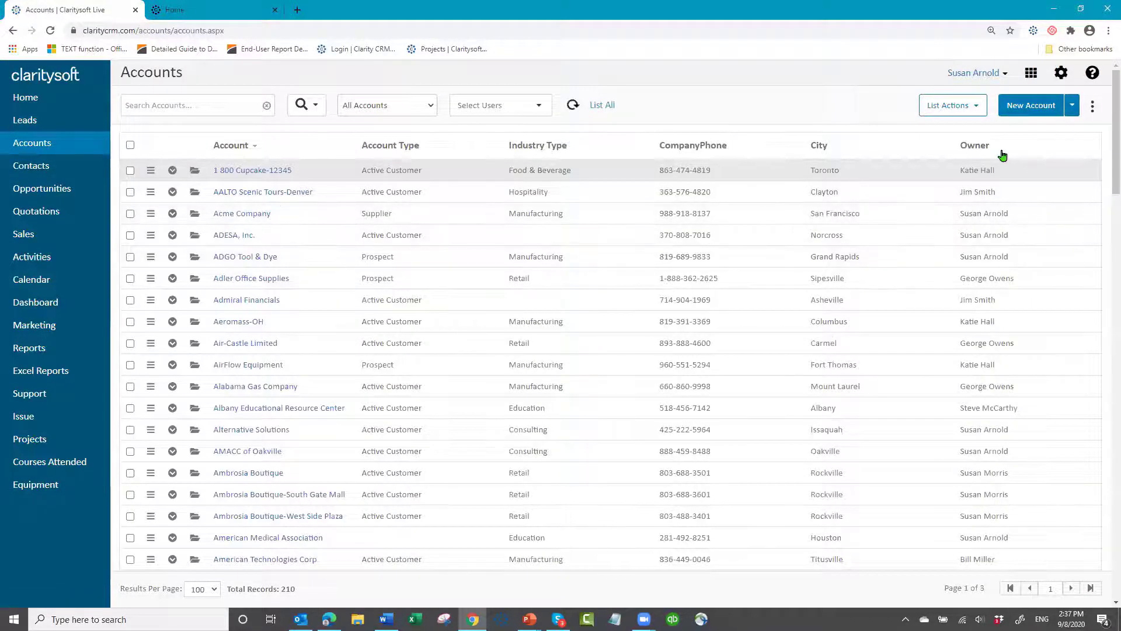
pyautogui.click(1092, 109)
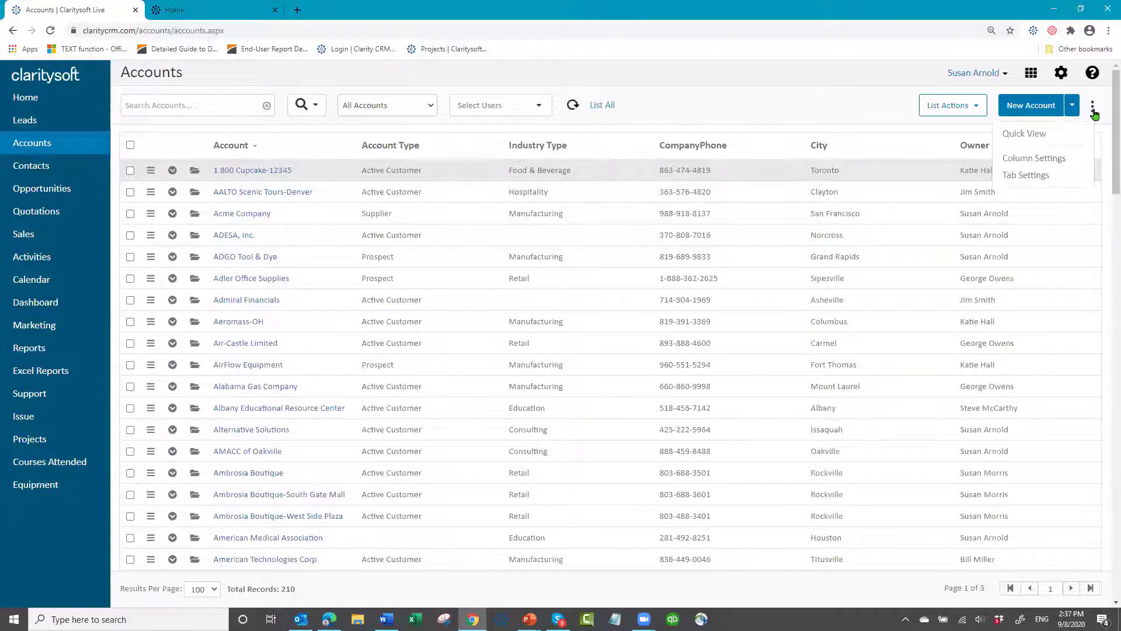
pyautogui.click(1029, 163)
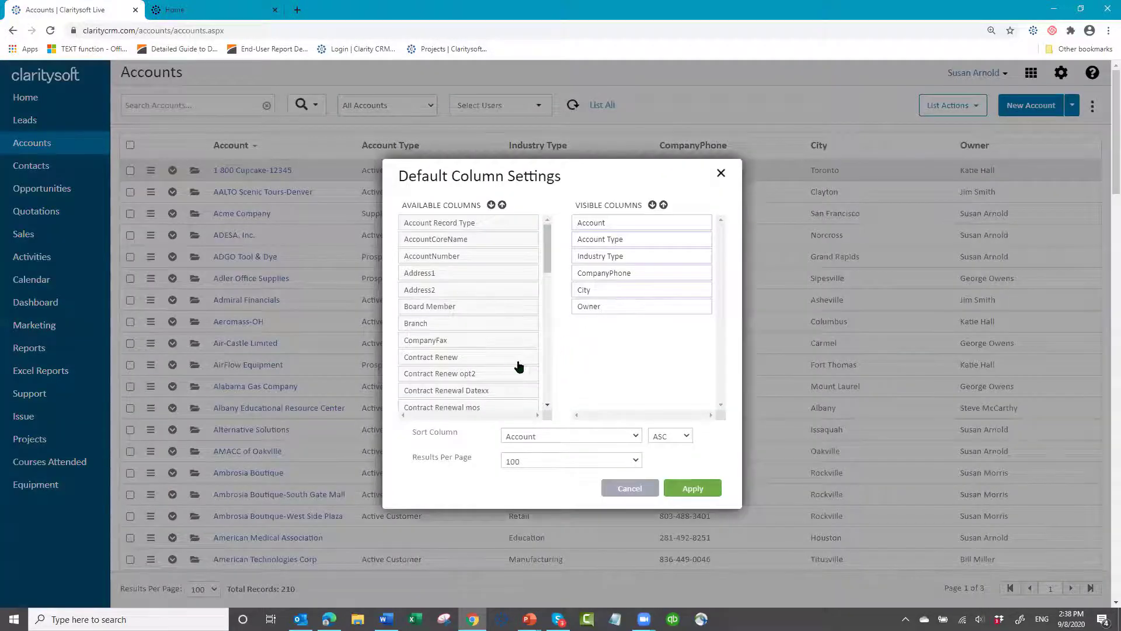
pyautogui.moveTo(454, 362); pyautogui.dragTo(623, 243)
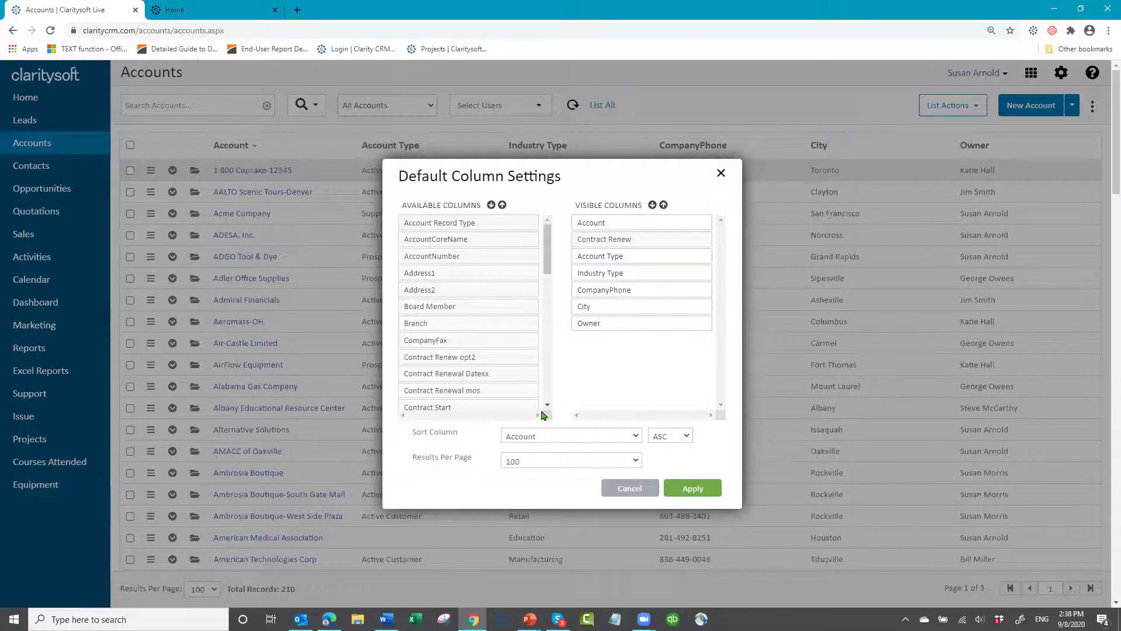
pyautogui.moveTo(429, 412); pyautogui.dragTo(606, 245)
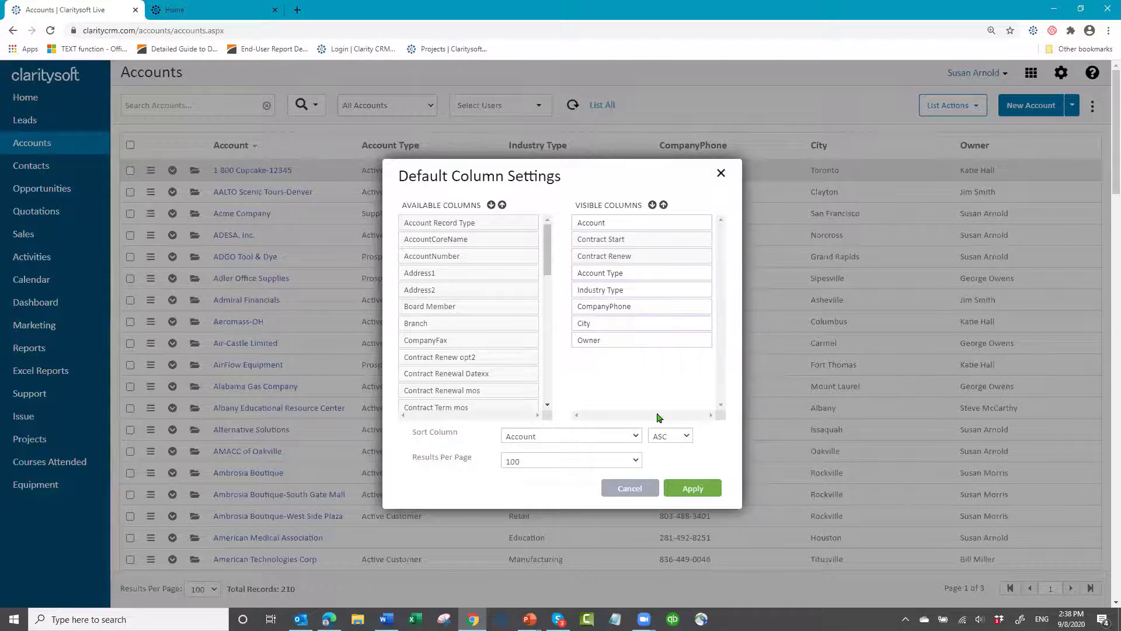
pyautogui.click(693, 490)
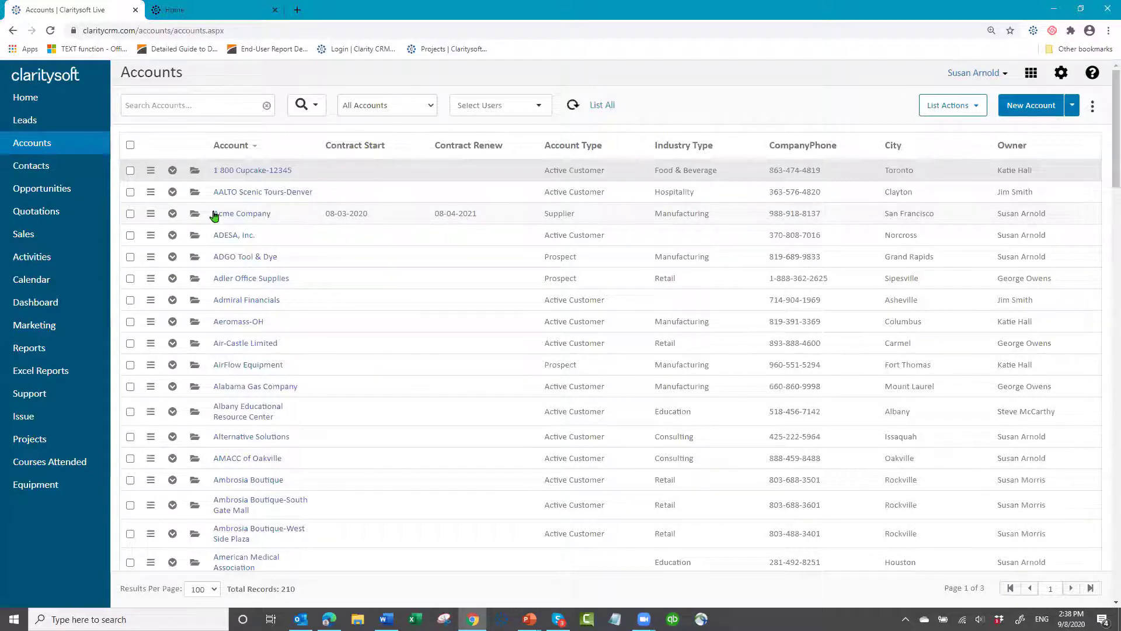
pyautogui.click(194, 215)
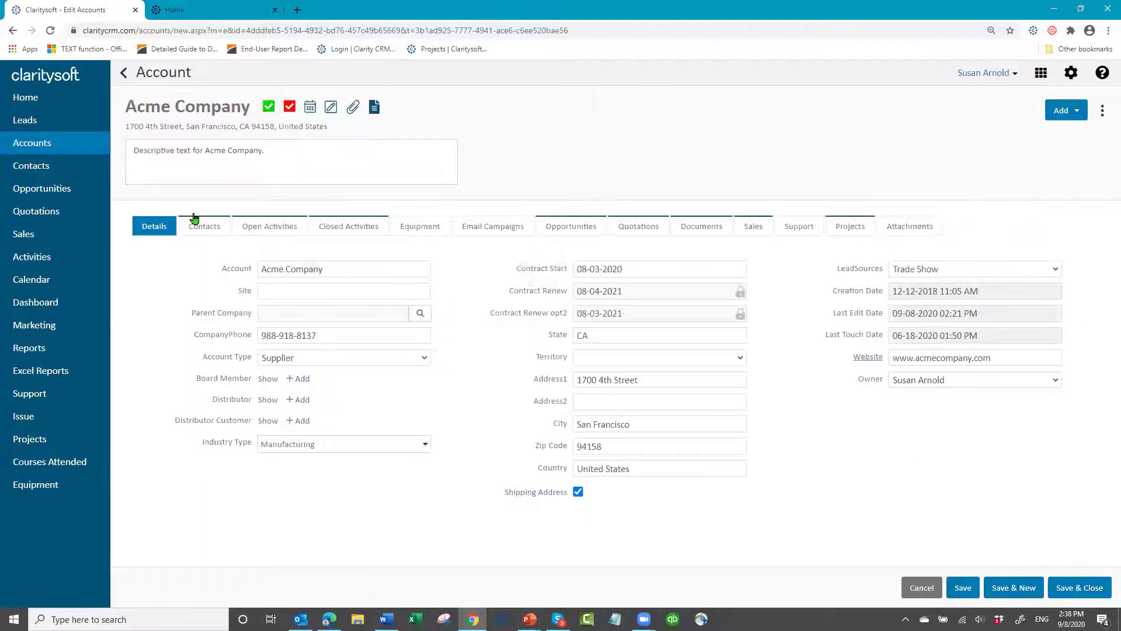
pyautogui.click(628, 269)
pyautogui.press('BackSpace')
pyautogui.press('BackSpace')
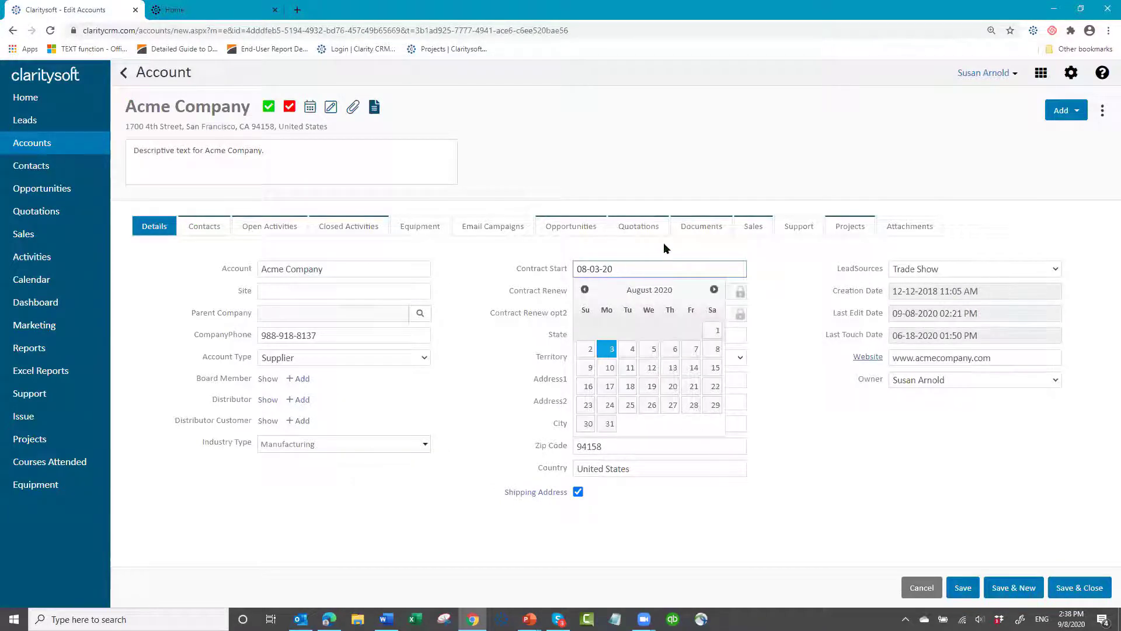
pyautogui.write('19')
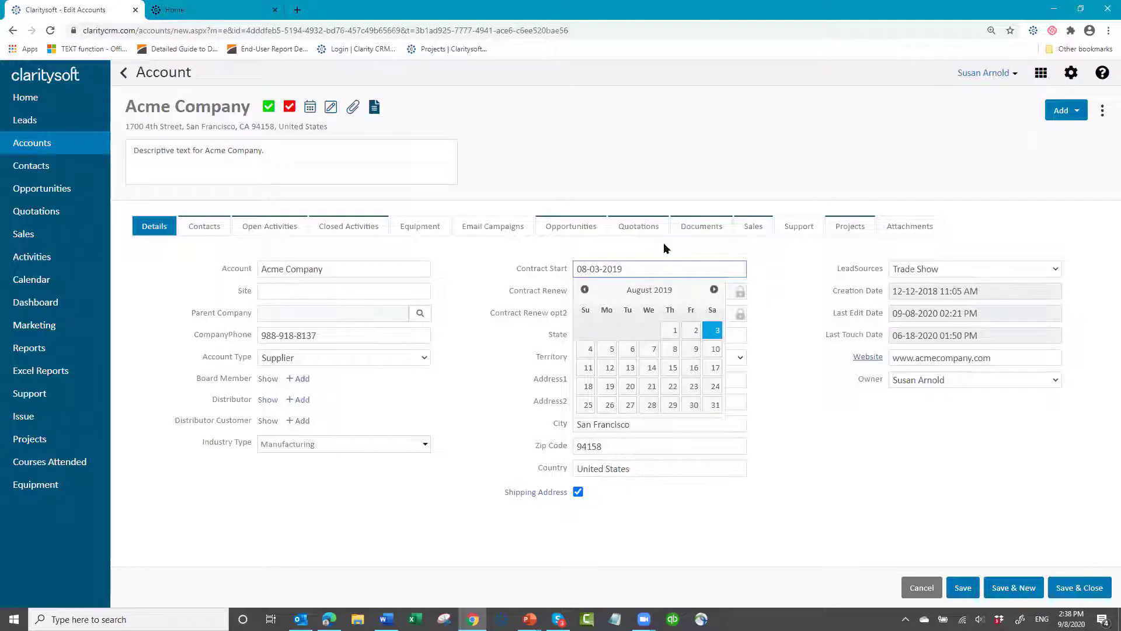
pyautogui.press('Tab')
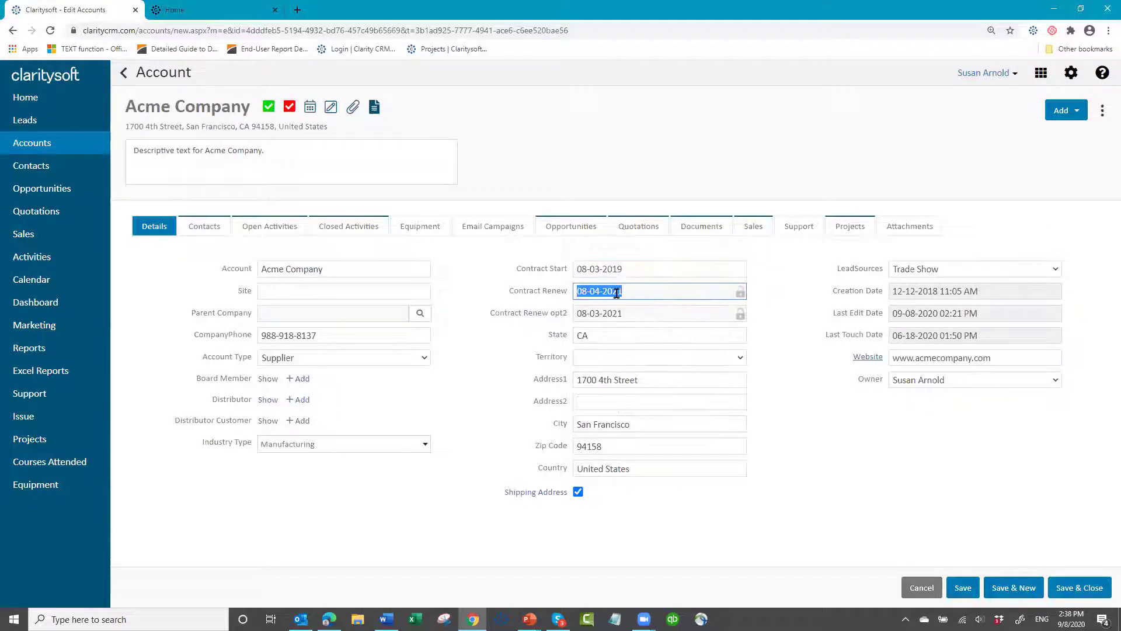
pyautogui.click(1077, 591)
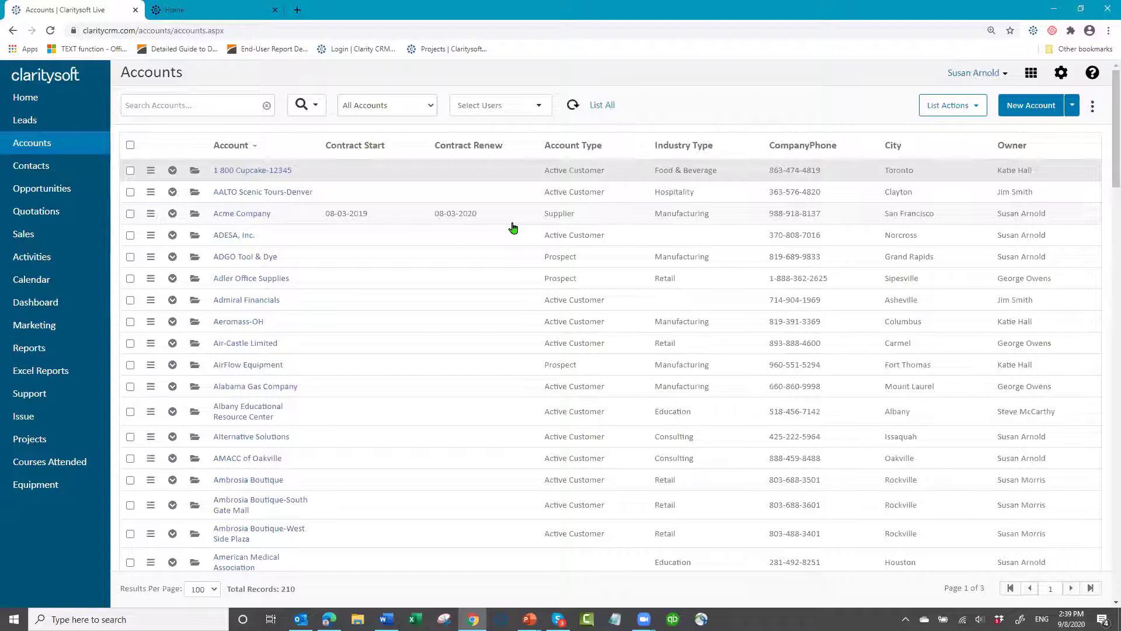
# Go to Settings, expand Workflow Automation, and show the Workflow Processes page
pyautogui.click(1061, 73)
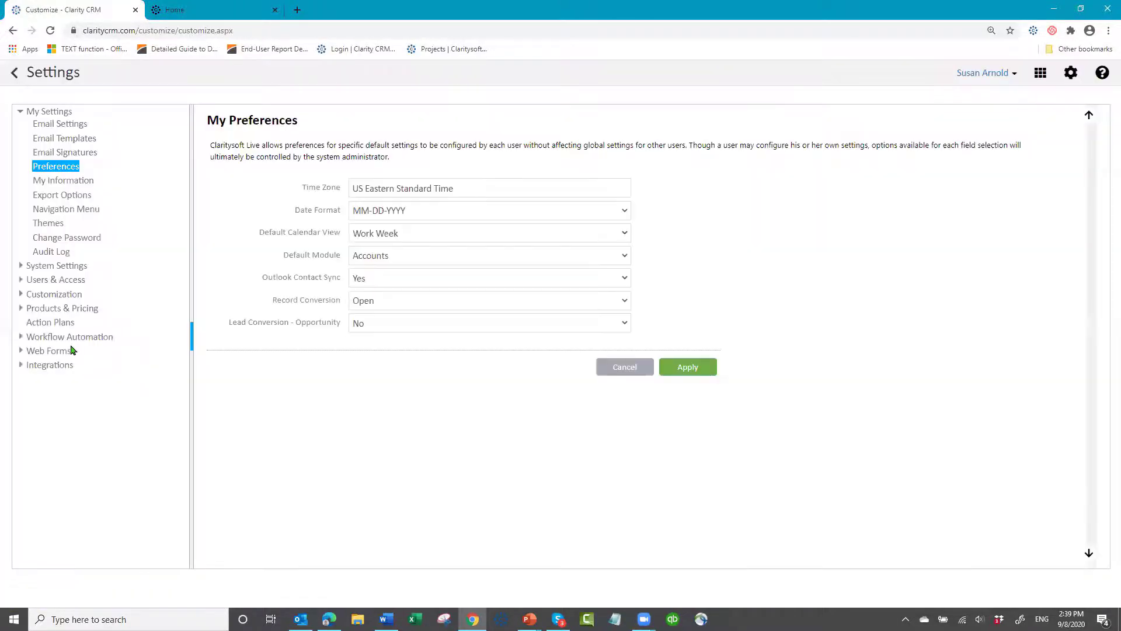
pyautogui.click(19, 338)
pyautogui.click(58, 351)
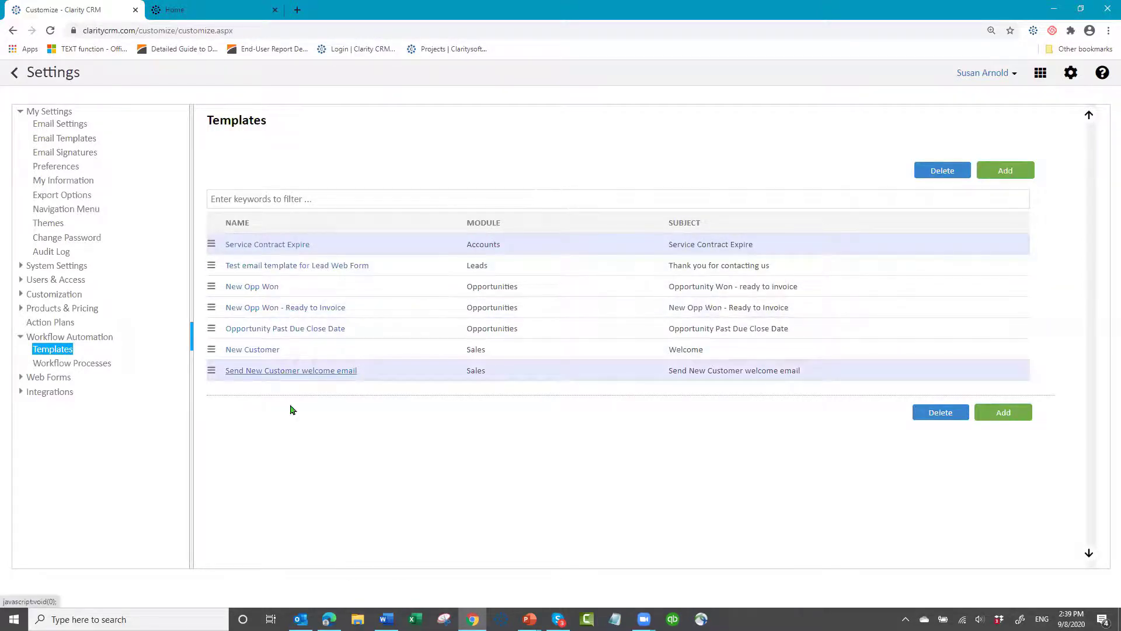
pyautogui.click(90, 363)
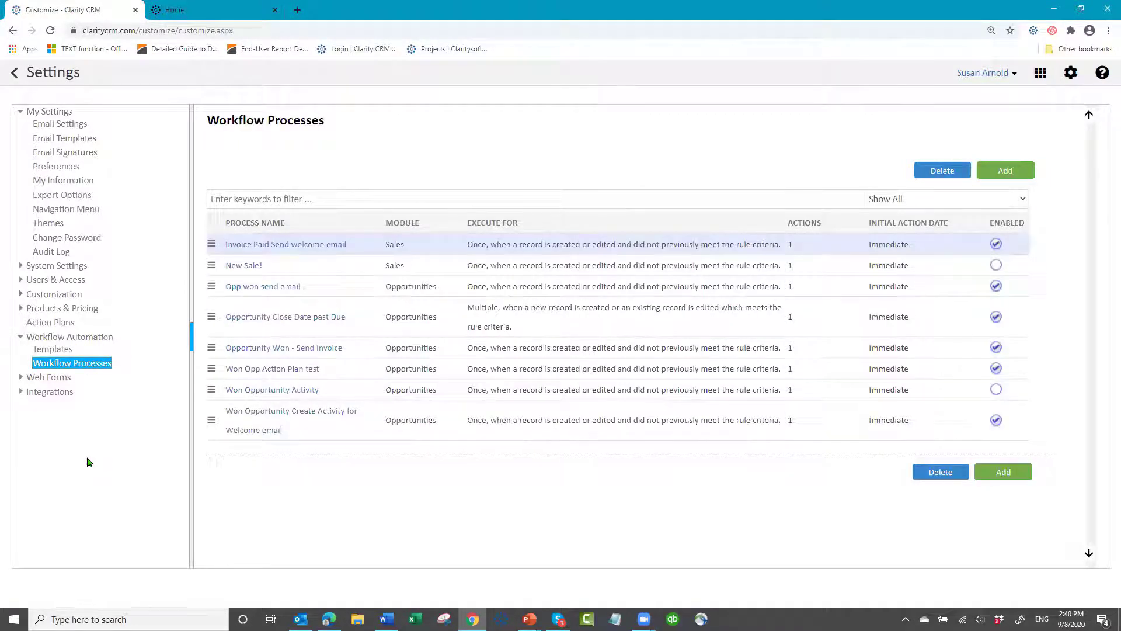
# Add a new workflow process named 'Contract renews in 30 days' for the Accounts module
pyautogui.click(1003, 172)
pyautogui.click(320, 175)
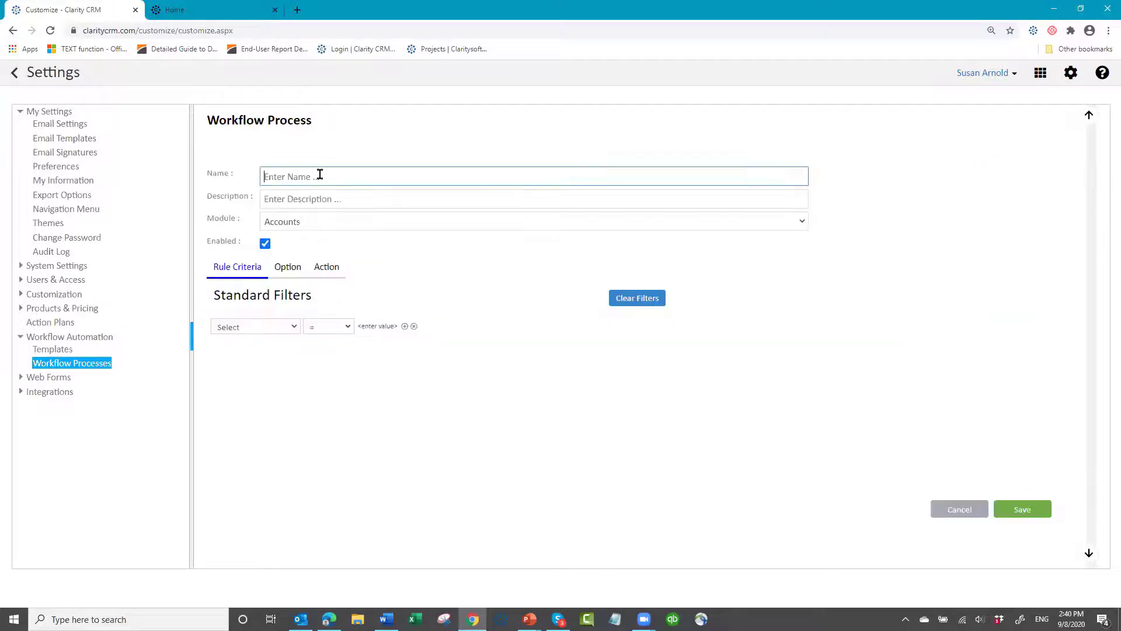
pyautogui.write('Contra')
pyautogui.write('ct renews in 30 days')
pyautogui.click(318, 224)
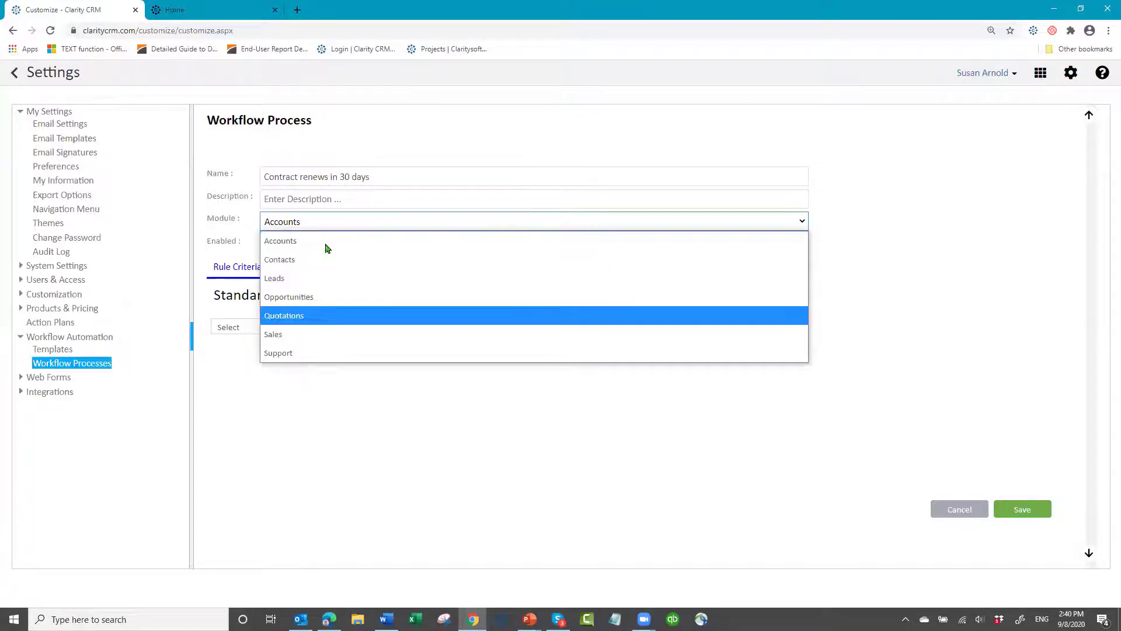
pyautogui.click(327, 240)
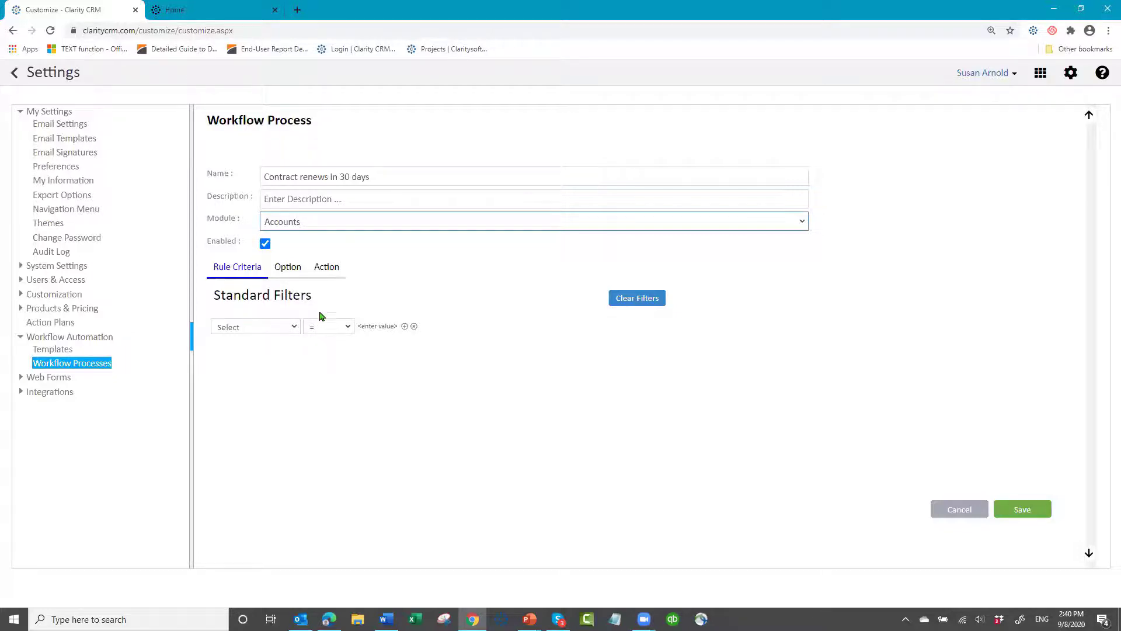
# Set the process to run multiple times, whenever an existing record is edited
pyautogui.click(287, 269)
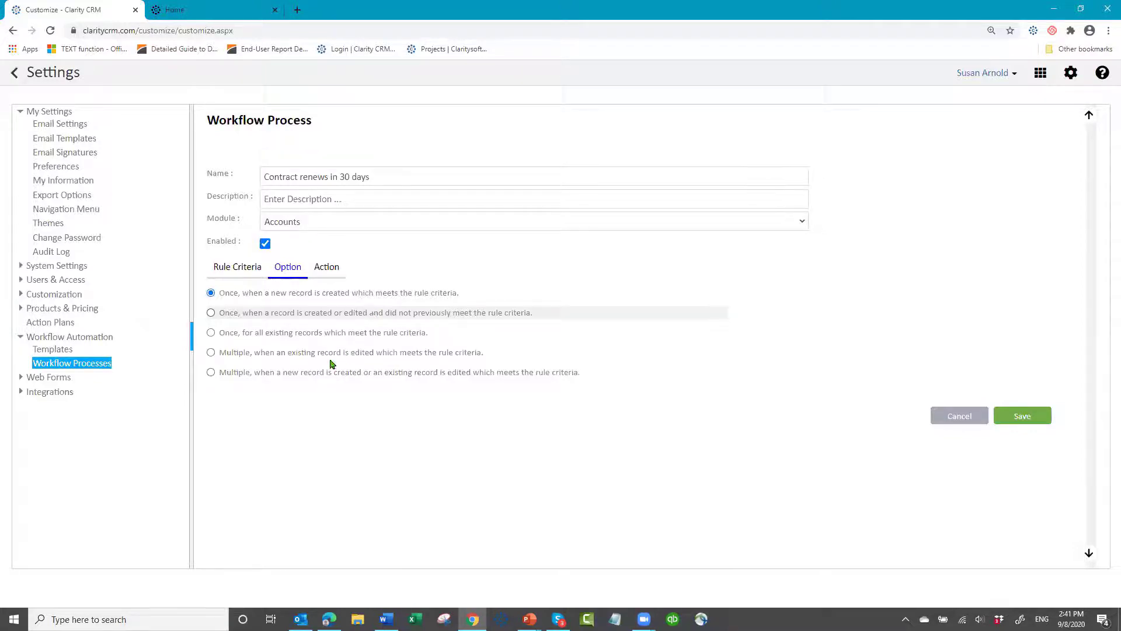
pyautogui.click(211, 353)
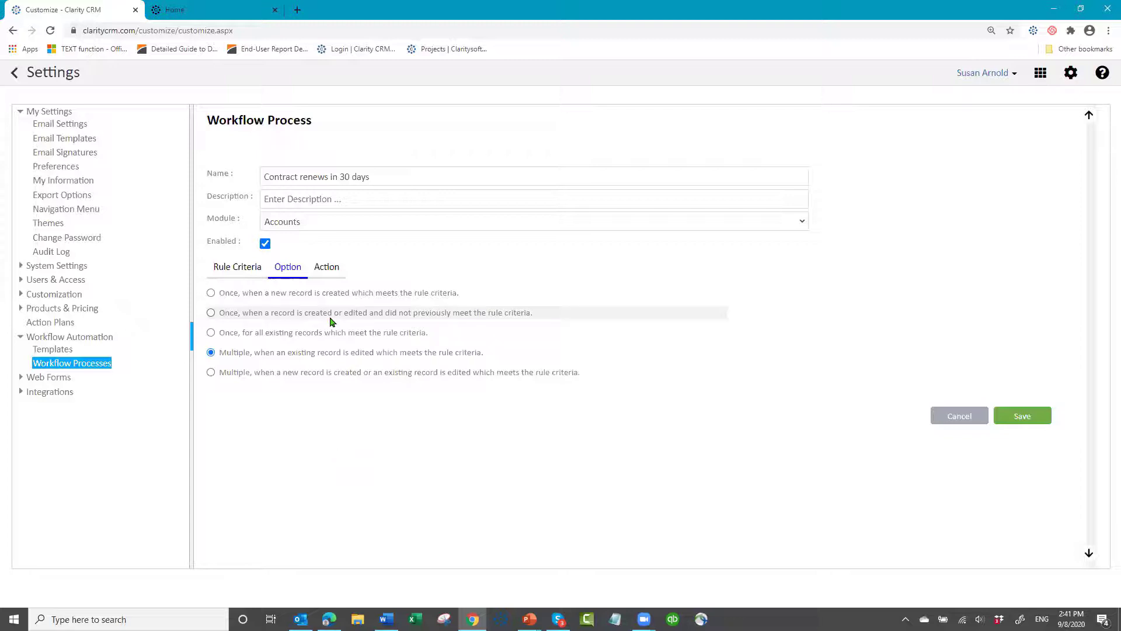
pyautogui.click(327, 268)
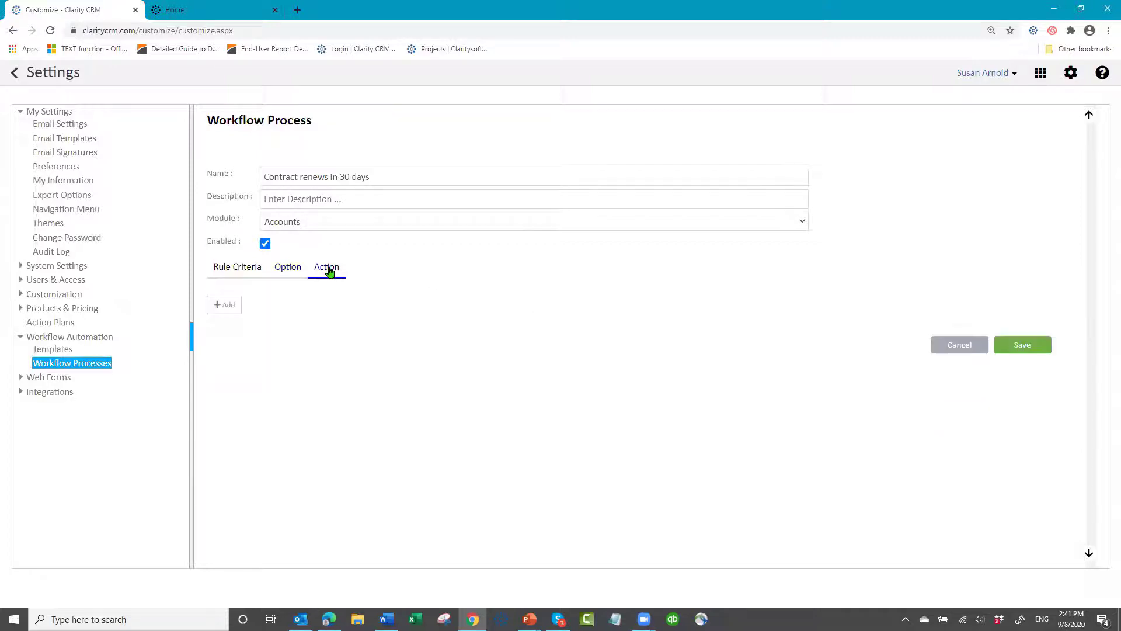
# Add an action timed 30 days before the Contract Start date
pyautogui.click(219, 307)
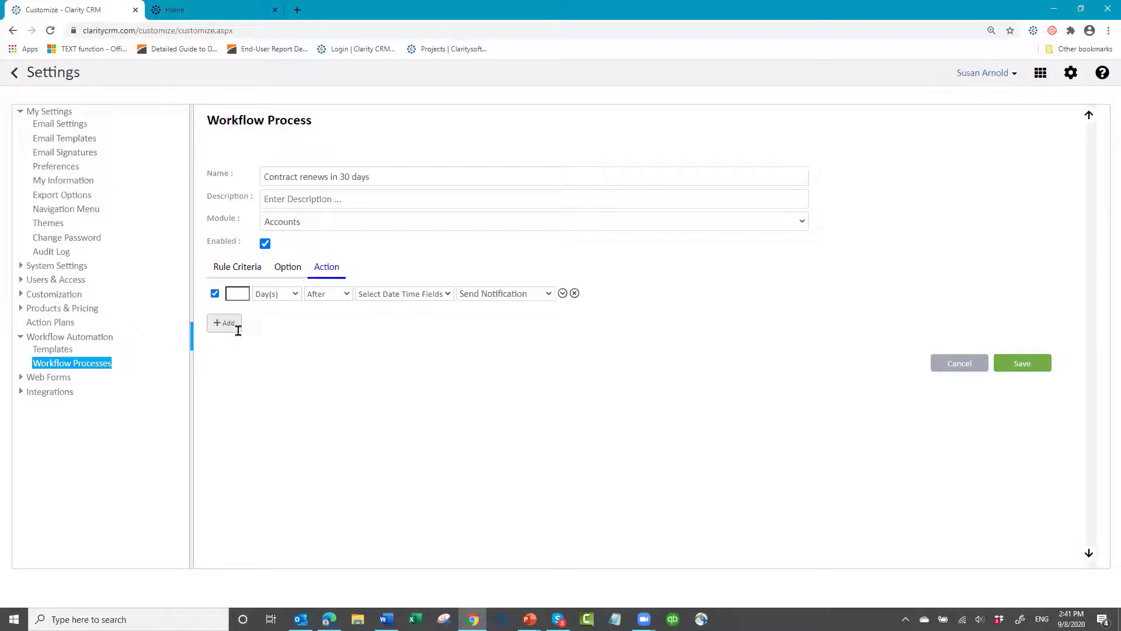
pyautogui.click(237, 293)
pyautogui.write('30')
pyautogui.click(346, 299)
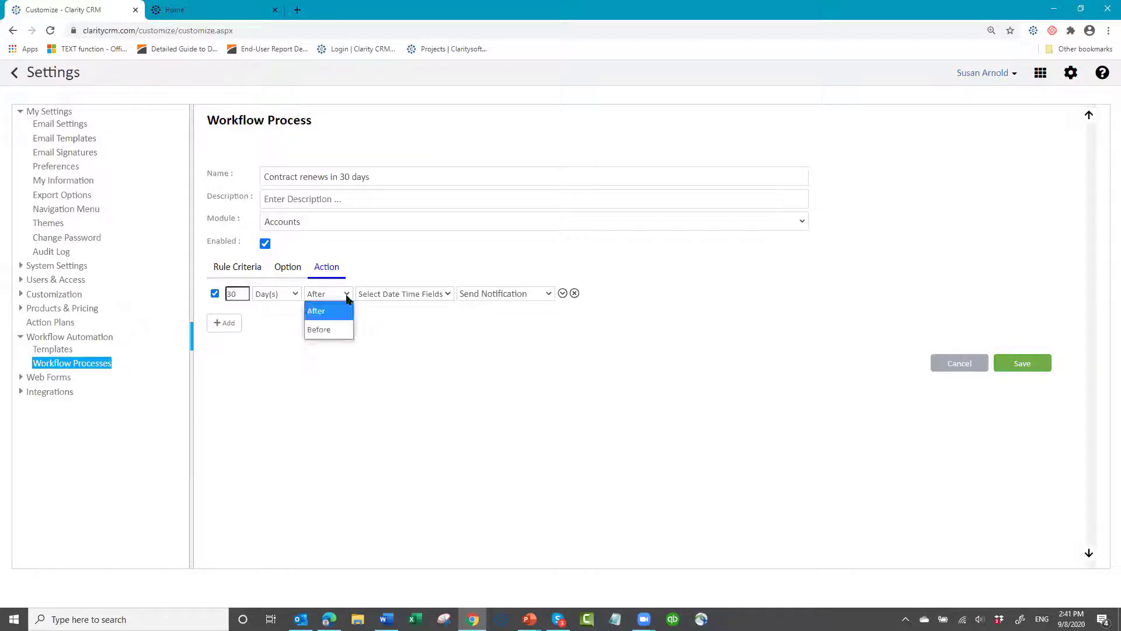
pyautogui.click(345, 333)
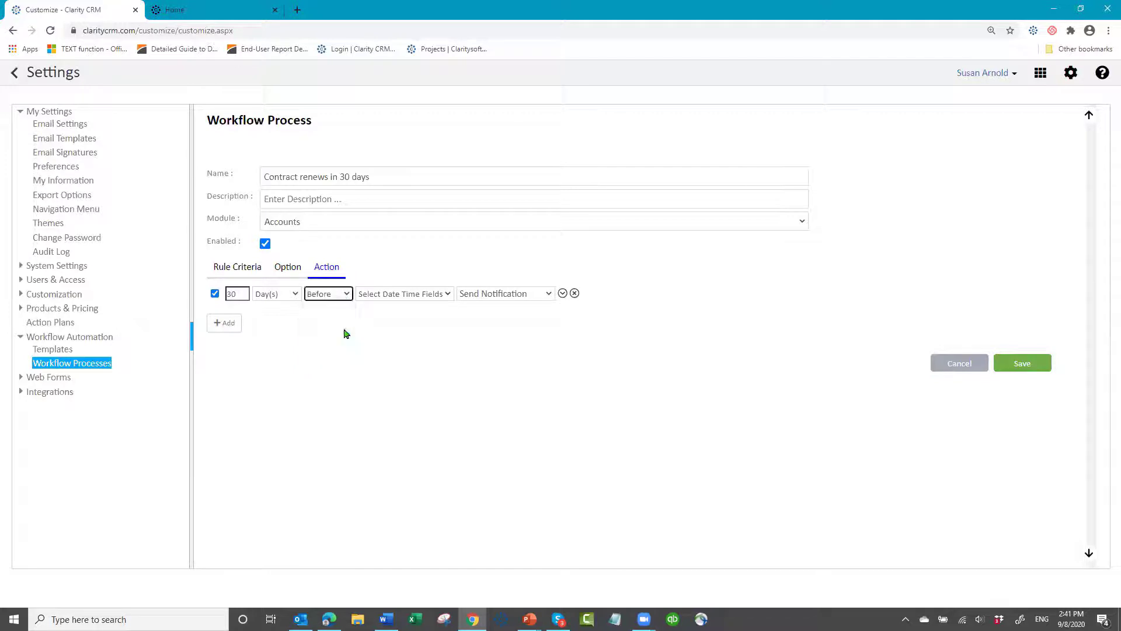
pyautogui.click(447, 297)
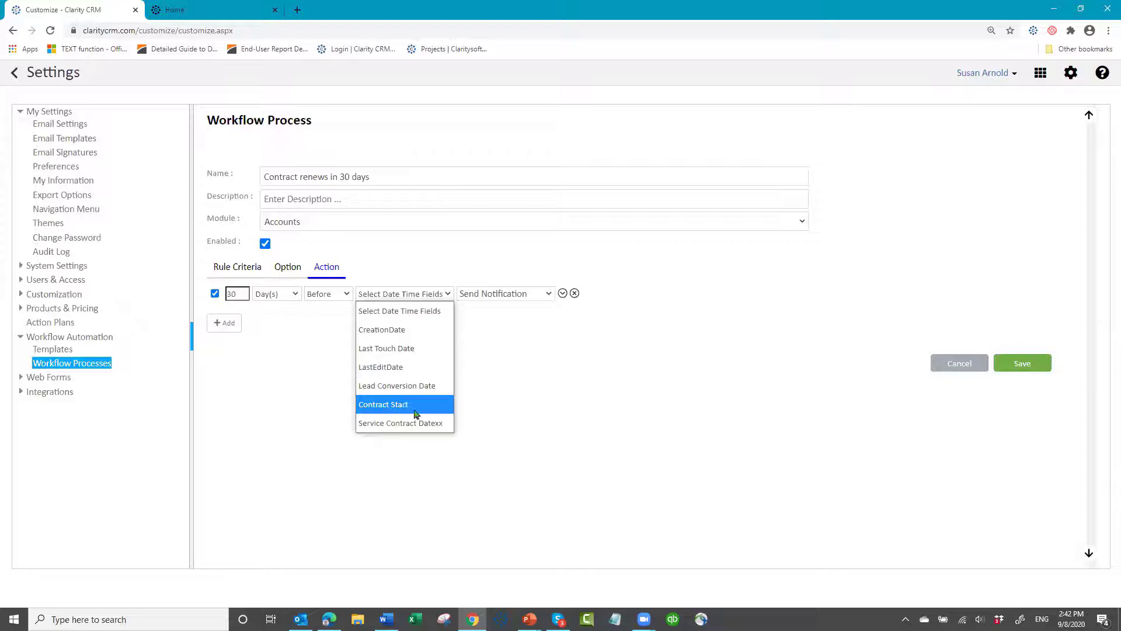
pyautogui.click(411, 410)
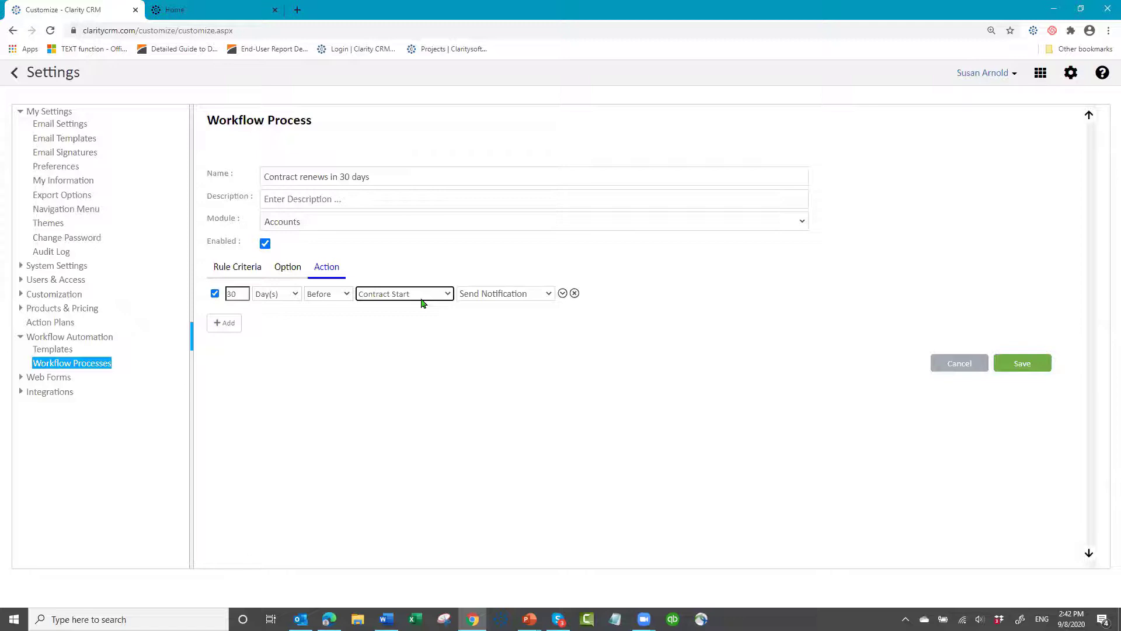
# Correct the action timing to 330 days after Contract Start
pyautogui.click(239, 290)
pyautogui.press('BackSpace')
pyautogui.press('BackSpace')
pyautogui.write('330')
pyautogui.click(346, 294)
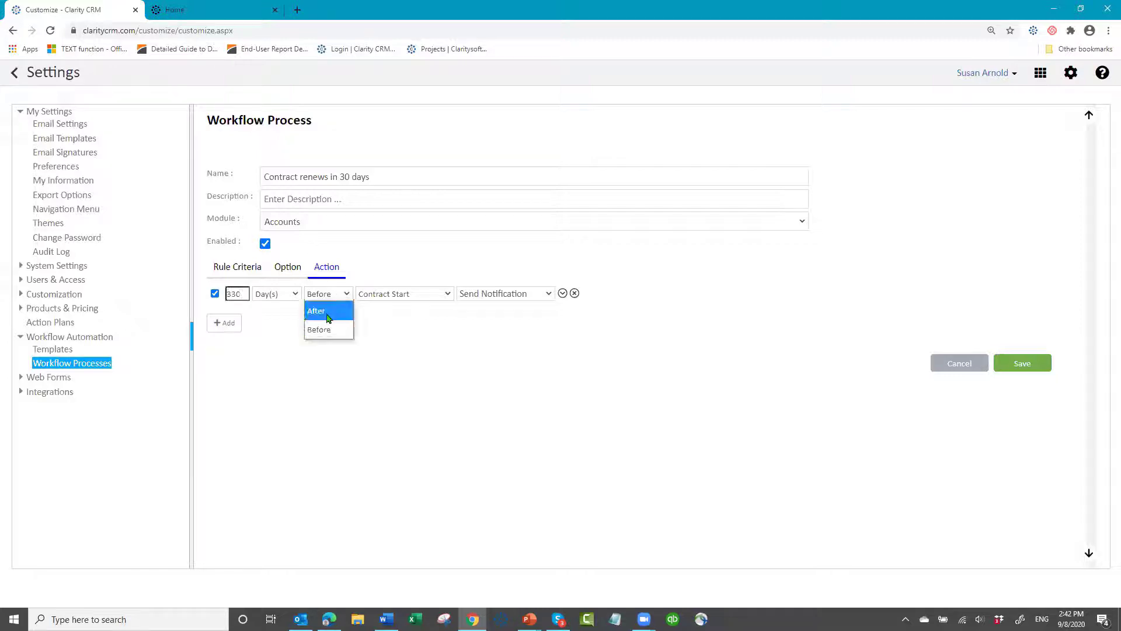
pyautogui.click(327, 314)
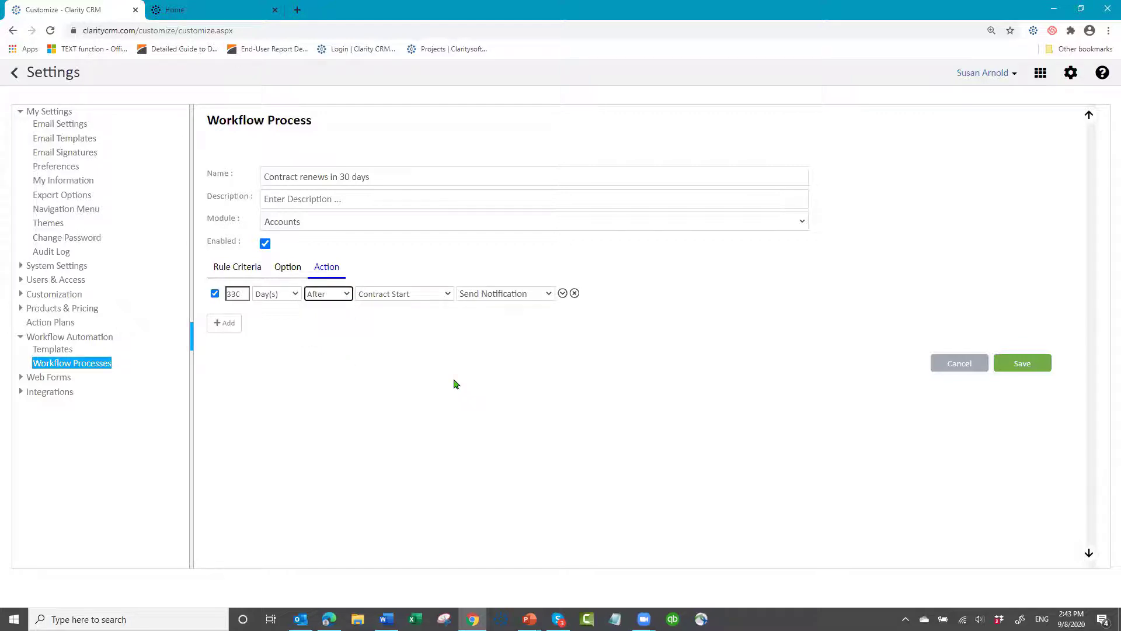
pyautogui.click(550, 296)
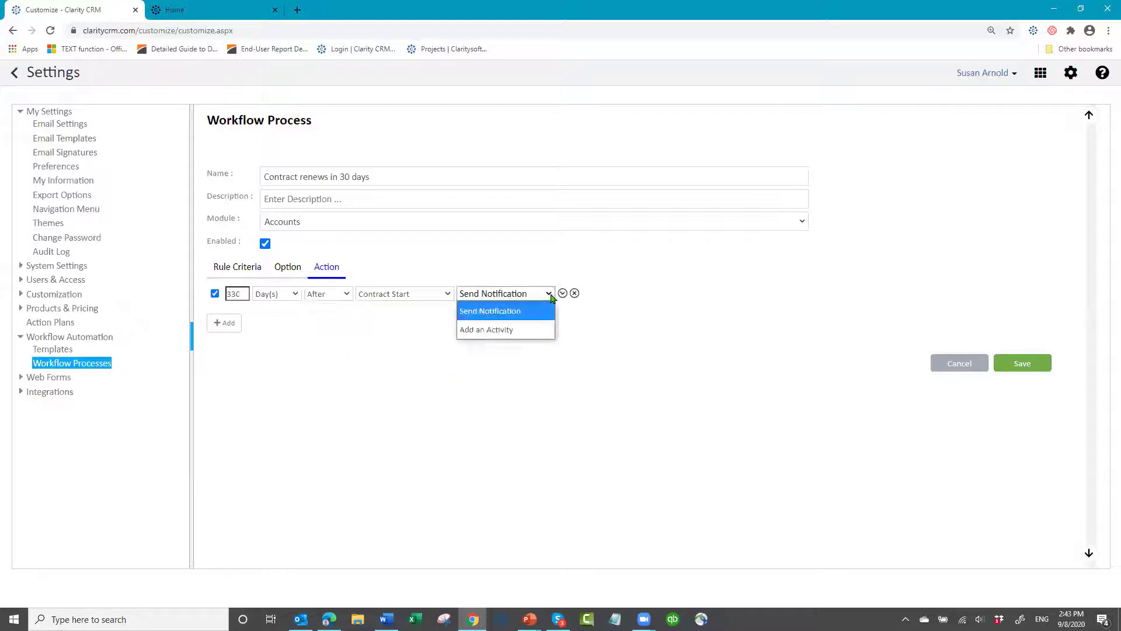
# Make the action a Task activity with subject 'Contract renews in 30 days - please contact'
pyautogui.click(502, 330)
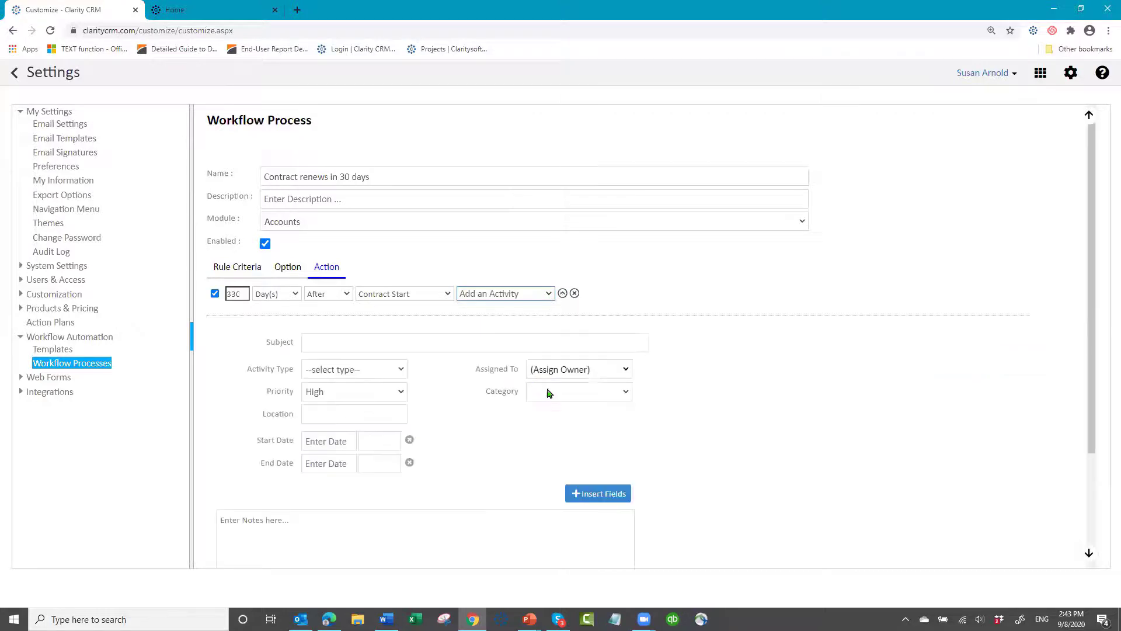
pyautogui.click(326, 343)
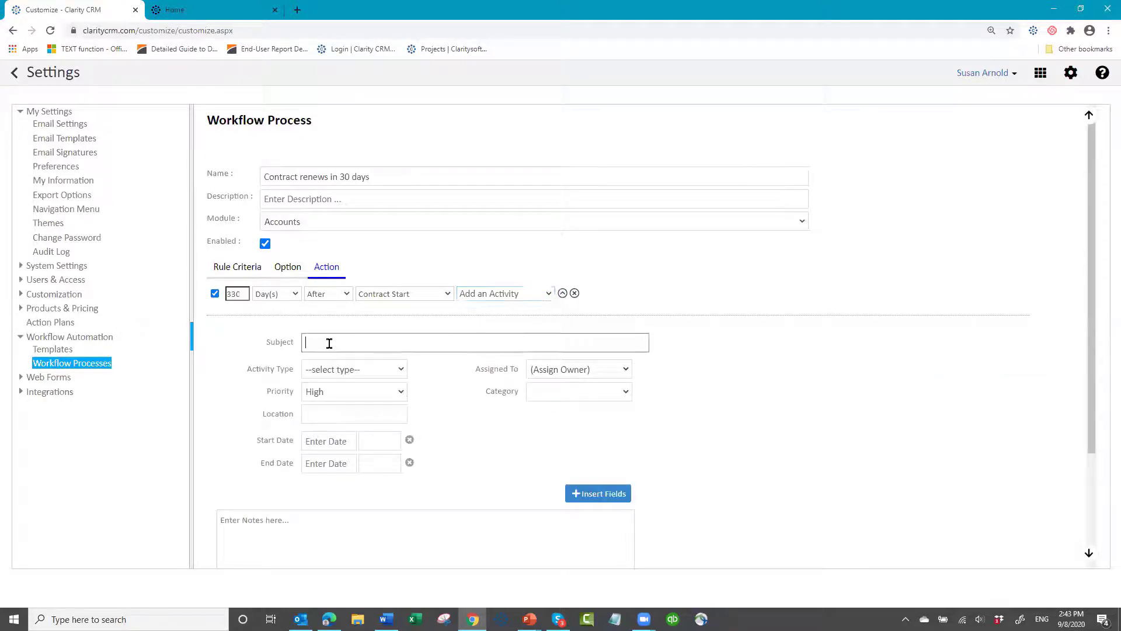
pyautogui.write('Contract renew')
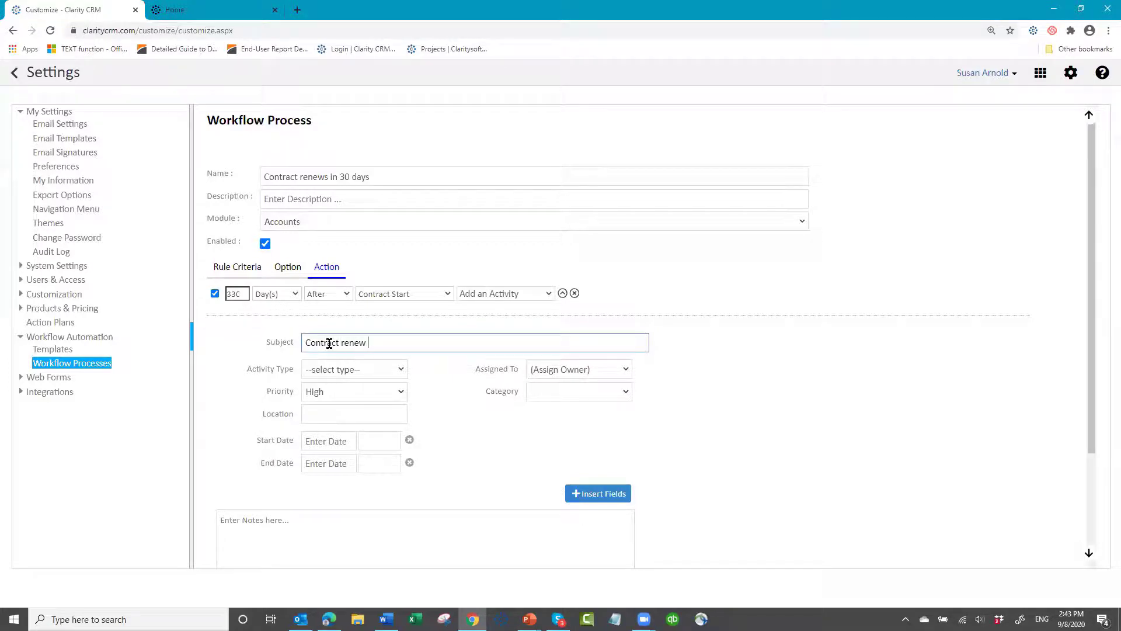
pyautogui.write('s in 30 days - please contact')
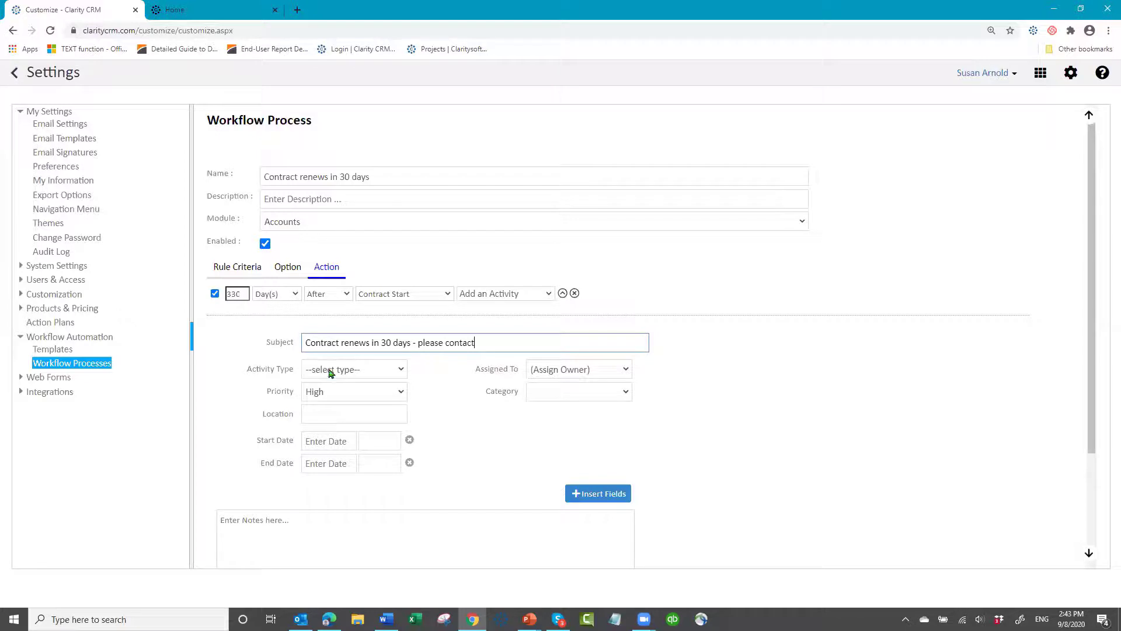
pyautogui.click(400, 370)
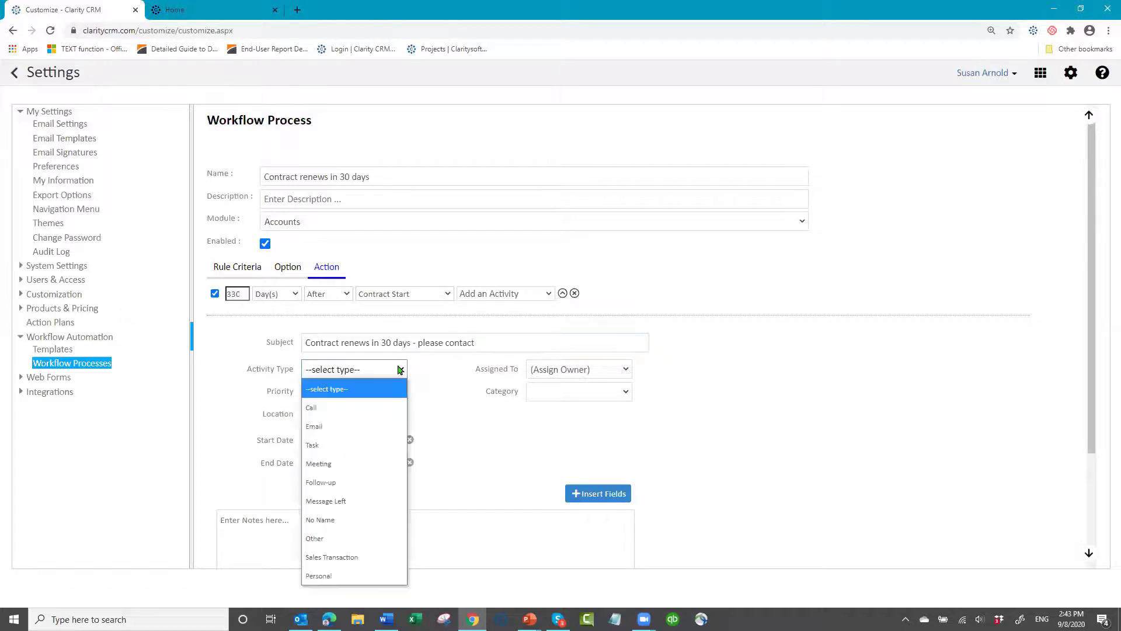
pyautogui.click(359, 447)
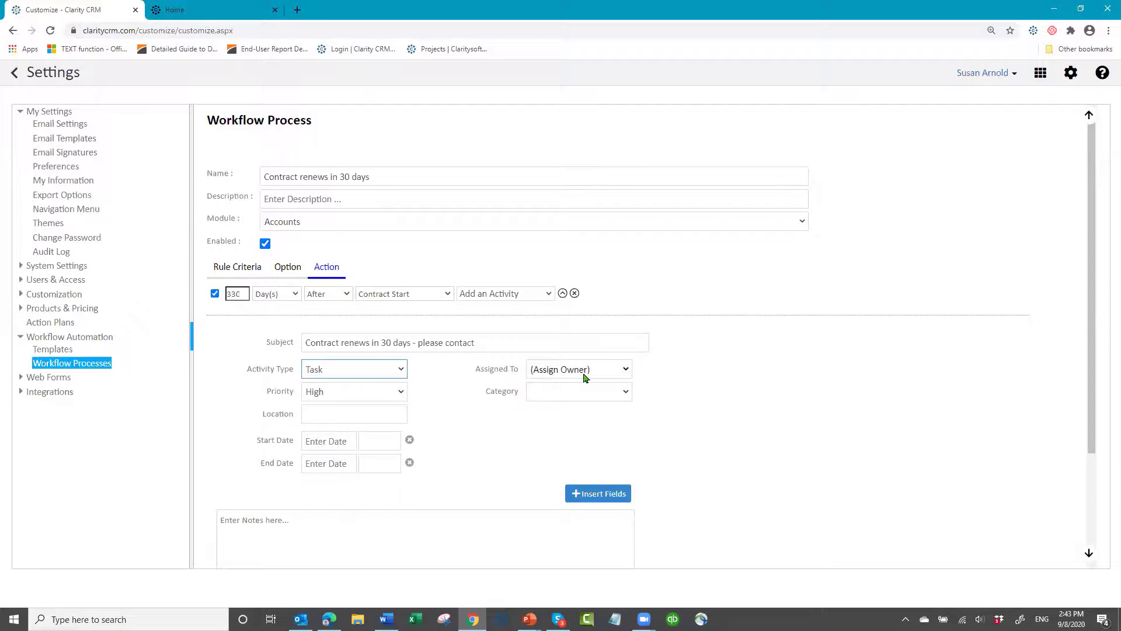
# Keep the task assigned to (Assign Owner) and begin typing the task notes
pyautogui.click(628, 372)
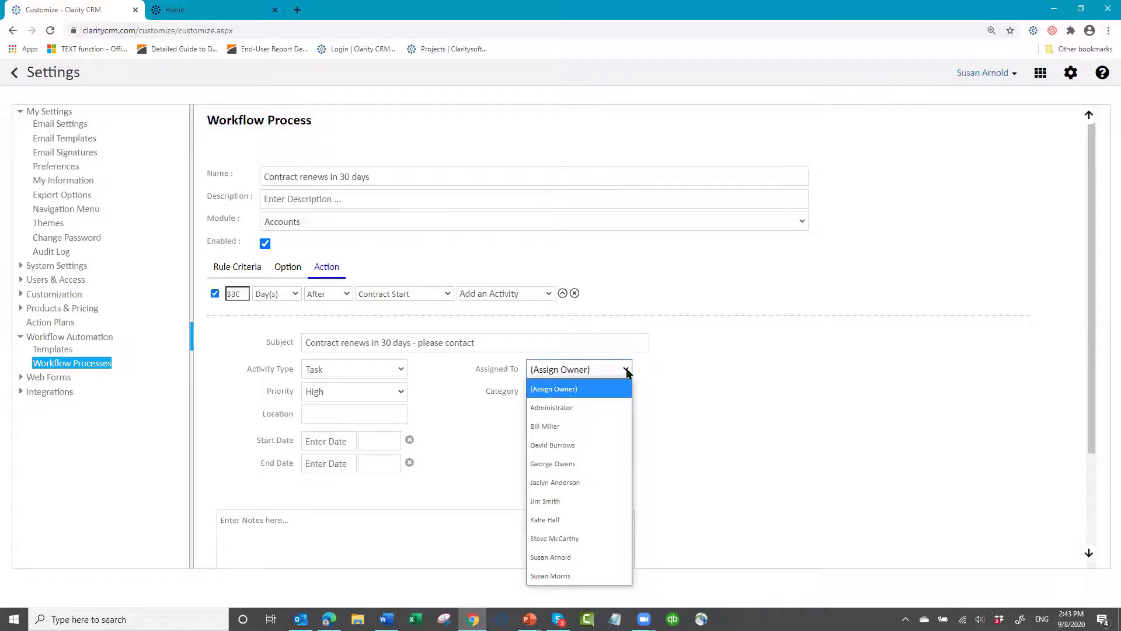
pyautogui.click(627, 372)
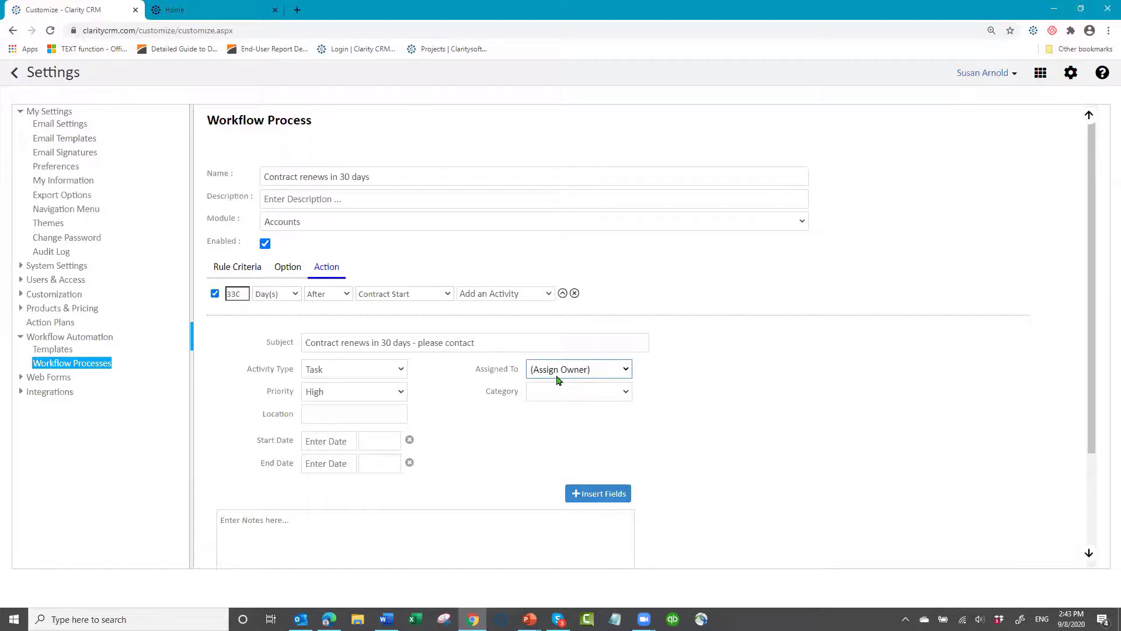
pyautogui.click(245, 518)
pyautogui.write('The contract started on')
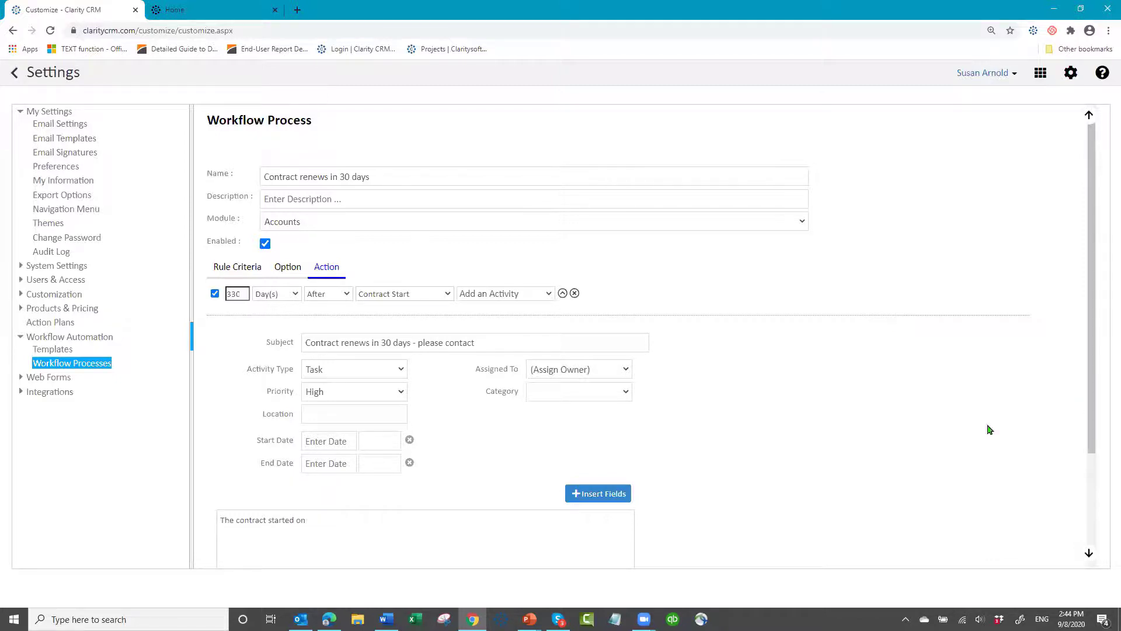
# Insert the Contract Start field into the task notes
pyautogui.click(594, 496)
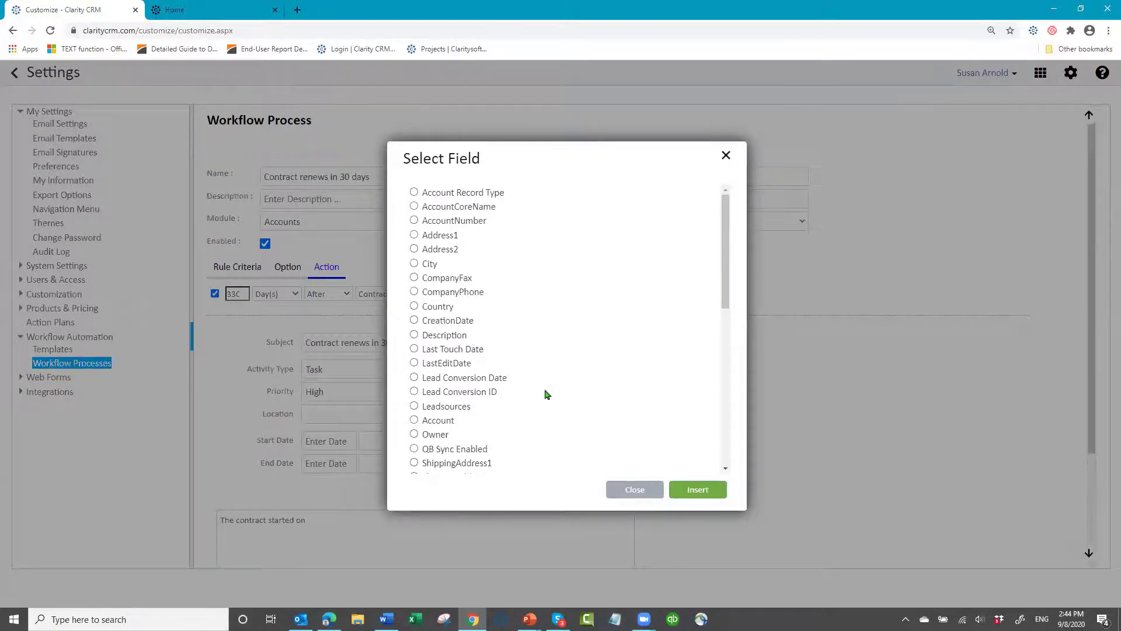
pyautogui.scroll(-10, 545, 393)
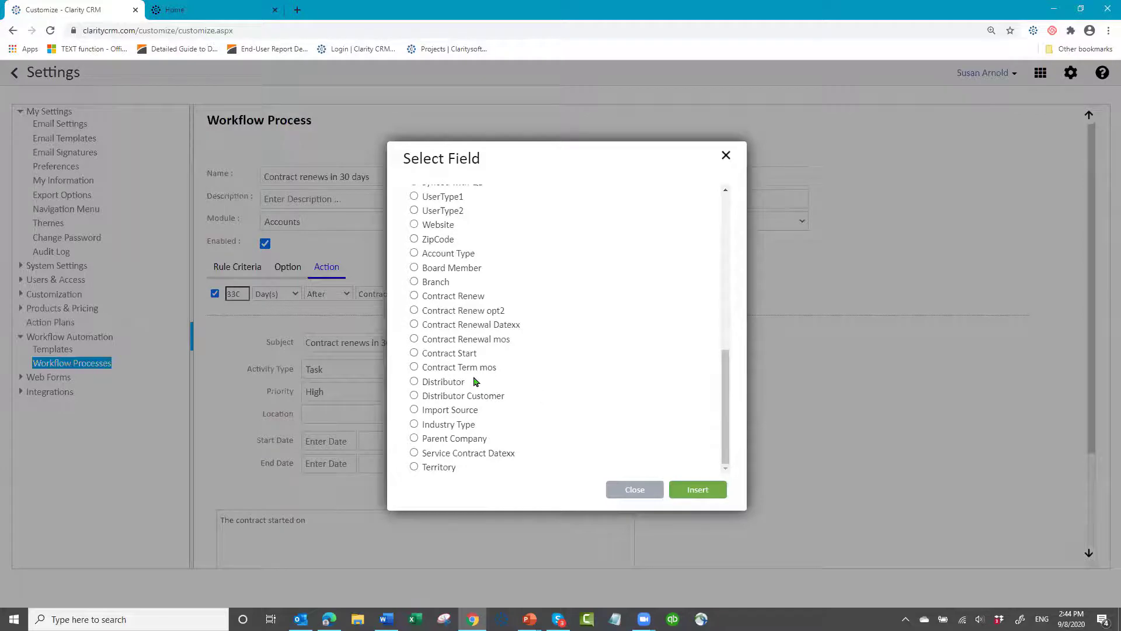
pyautogui.click(414, 353)
pyautogui.click(698, 489)
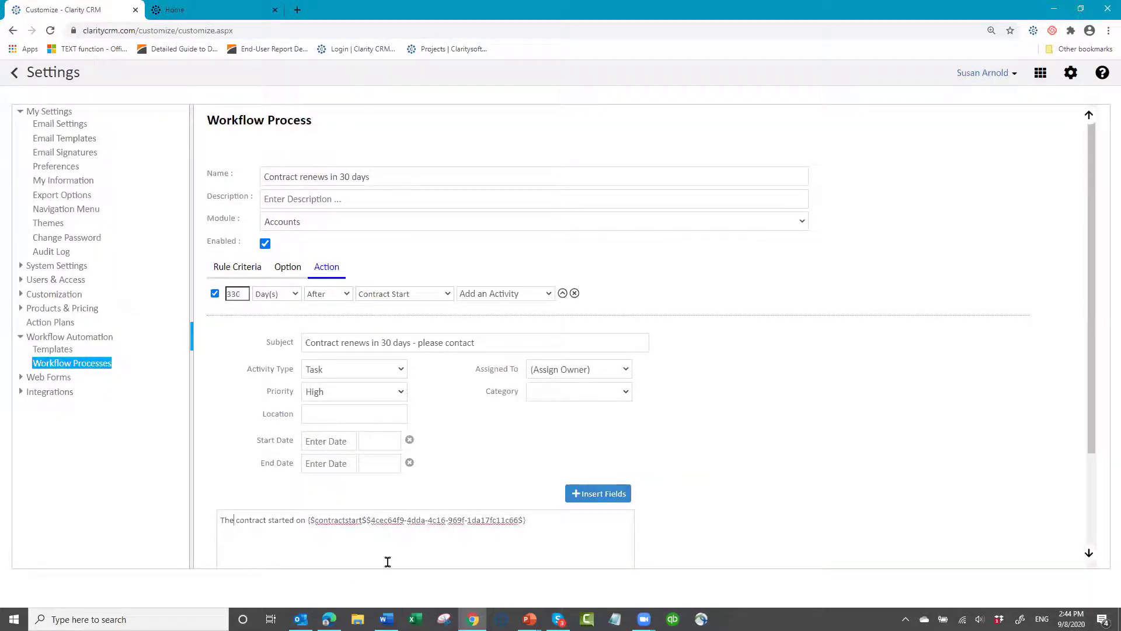
pyautogui.click(538, 526)
# Type 'Contract renewal is' and insert the Contract Renew field after it
pyautogui.write('Contract renewal is')
pyautogui.scroll(-3, 636, 418)
pyautogui.click(601, 341)
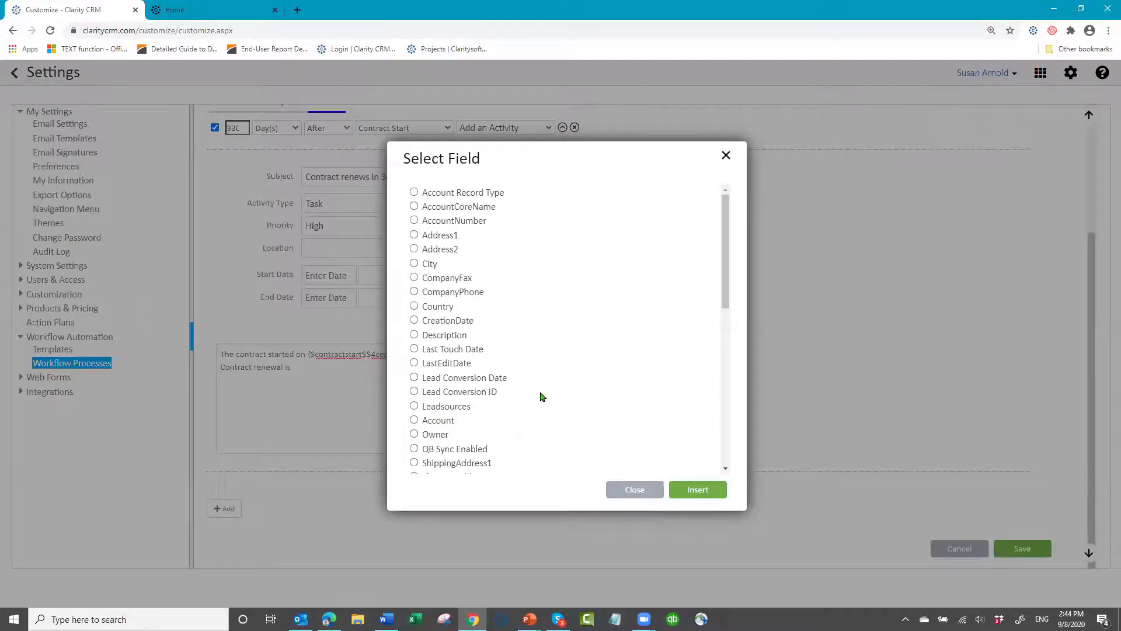
pyautogui.scroll(-7, 540, 397)
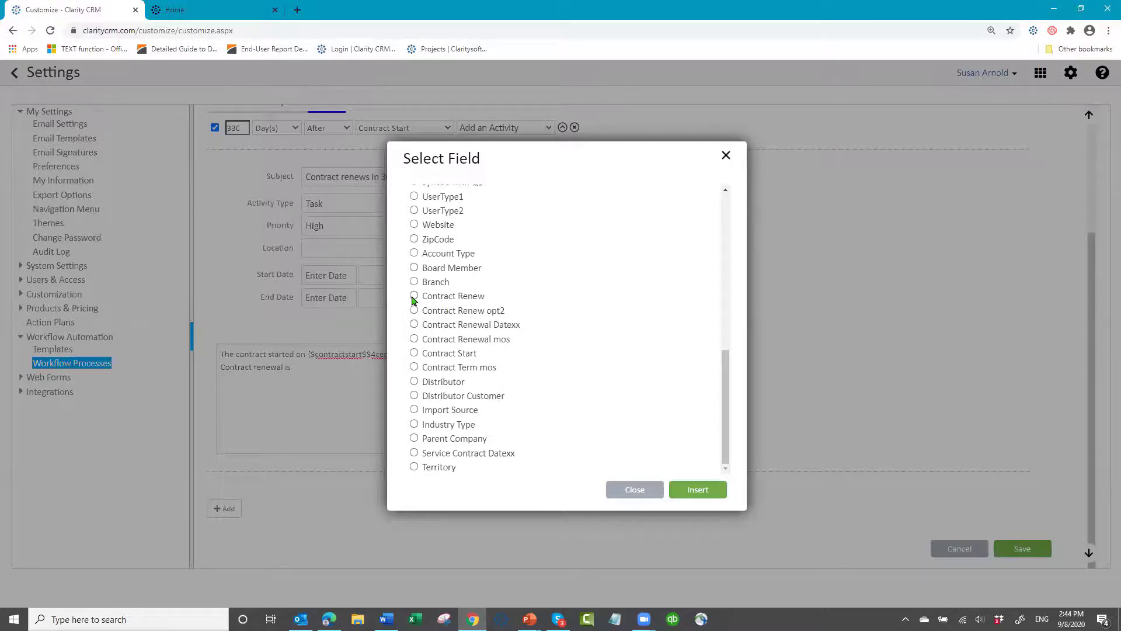
pyautogui.click(698, 490)
# Insert the AccountCoreName field into the notes for the account name
pyautogui.click(244, 386)
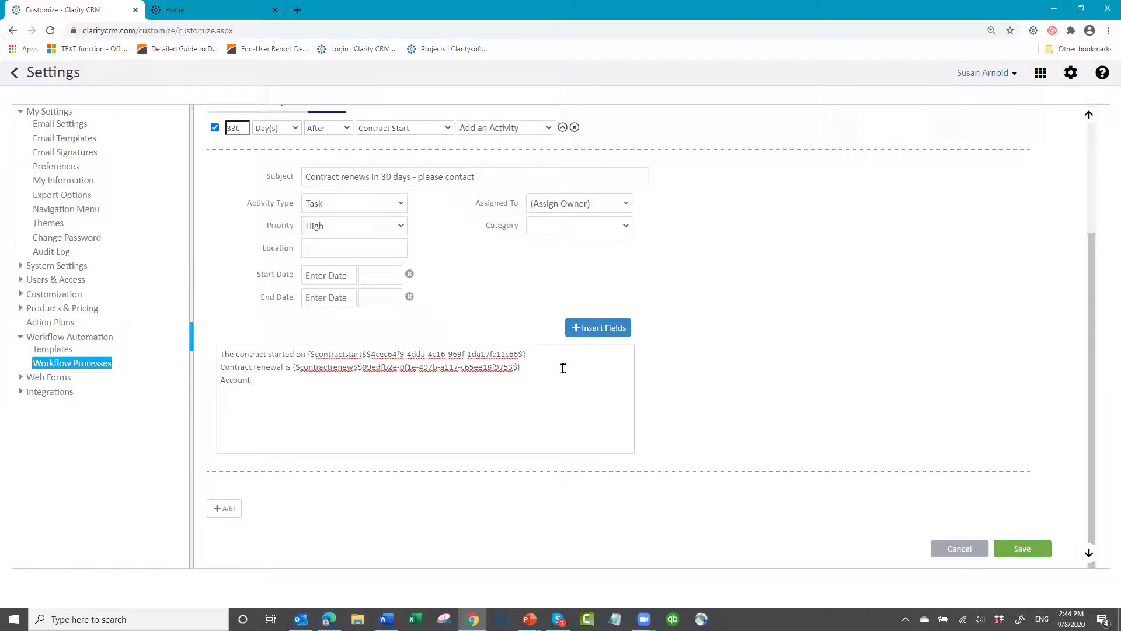
pyautogui.click(603, 330)
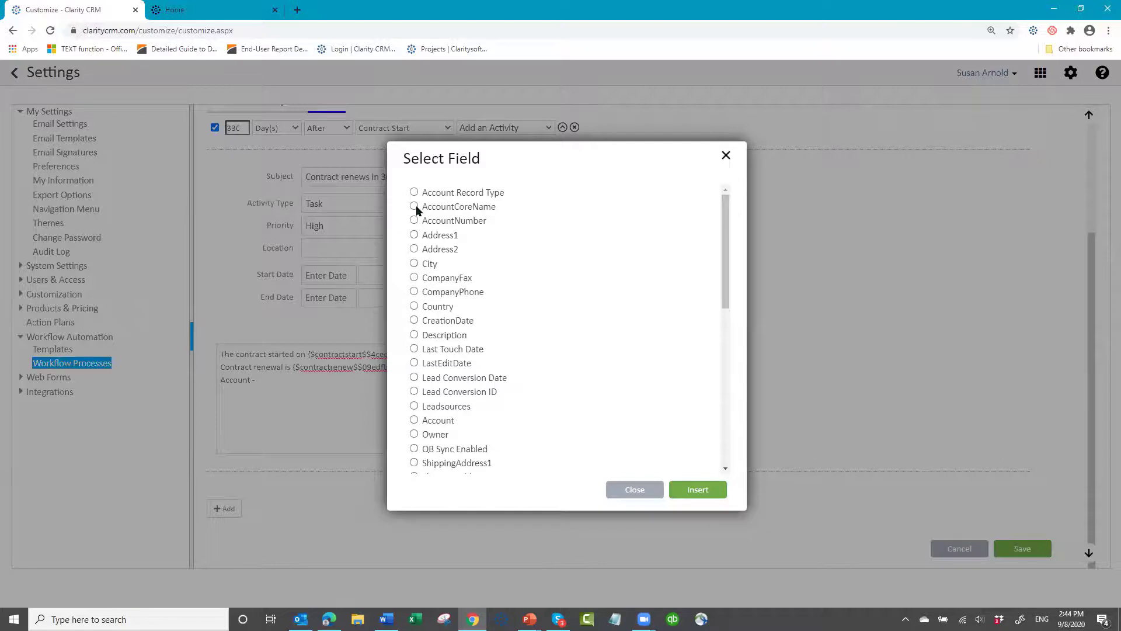
pyautogui.click(701, 493)
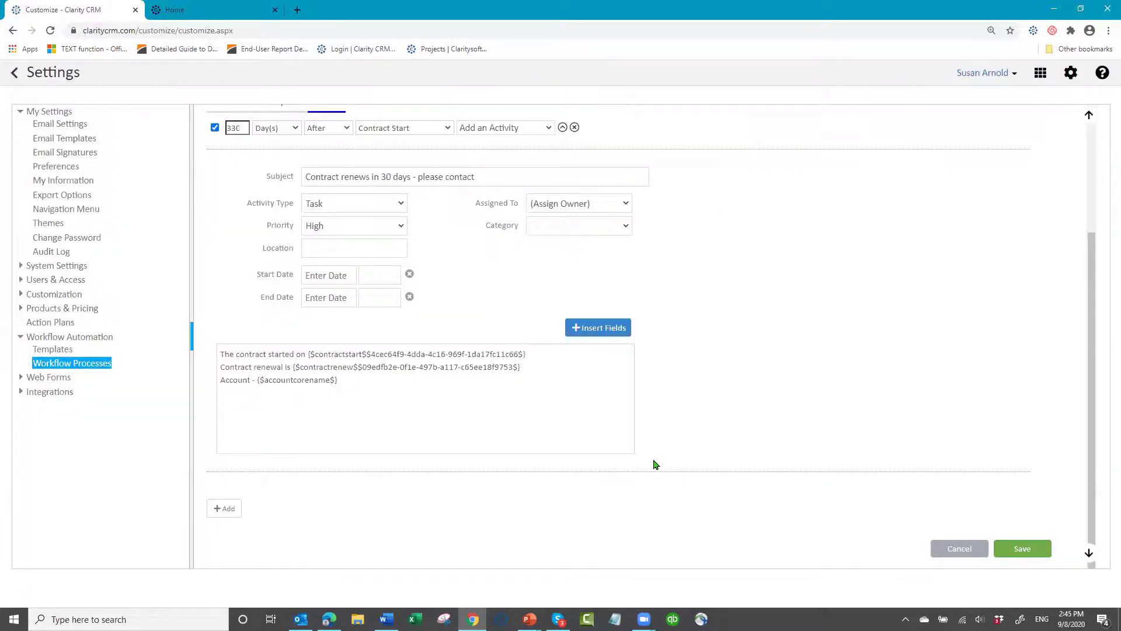
# Save the 'Contract renews in 30 days' workflow process and log out
pyautogui.click(1025, 550)
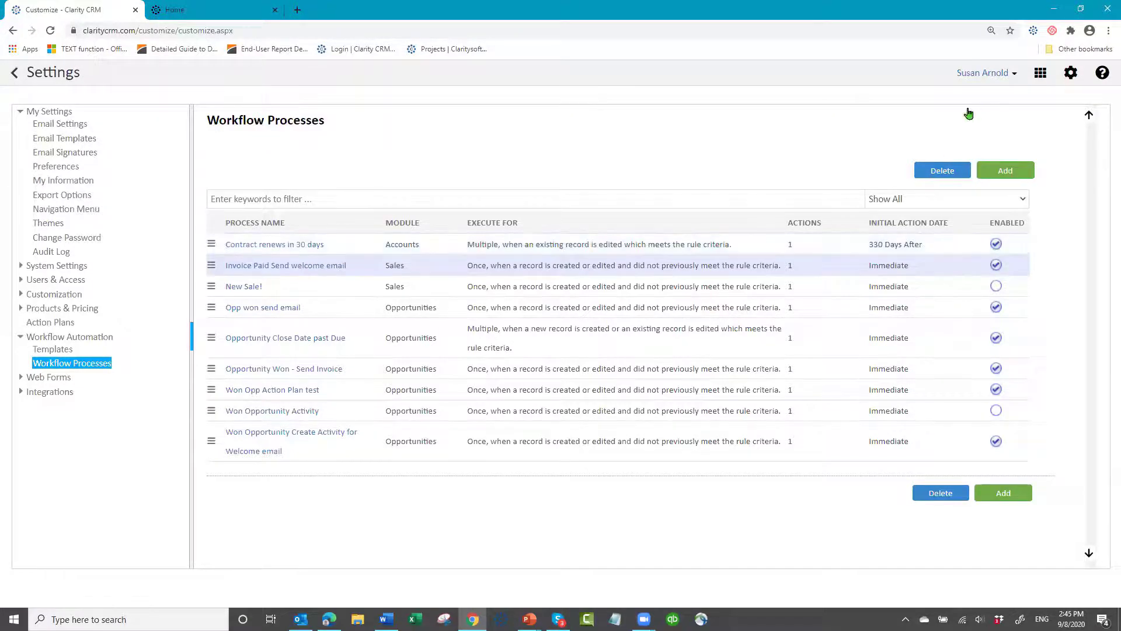
pyautogui.click(1016, 77)
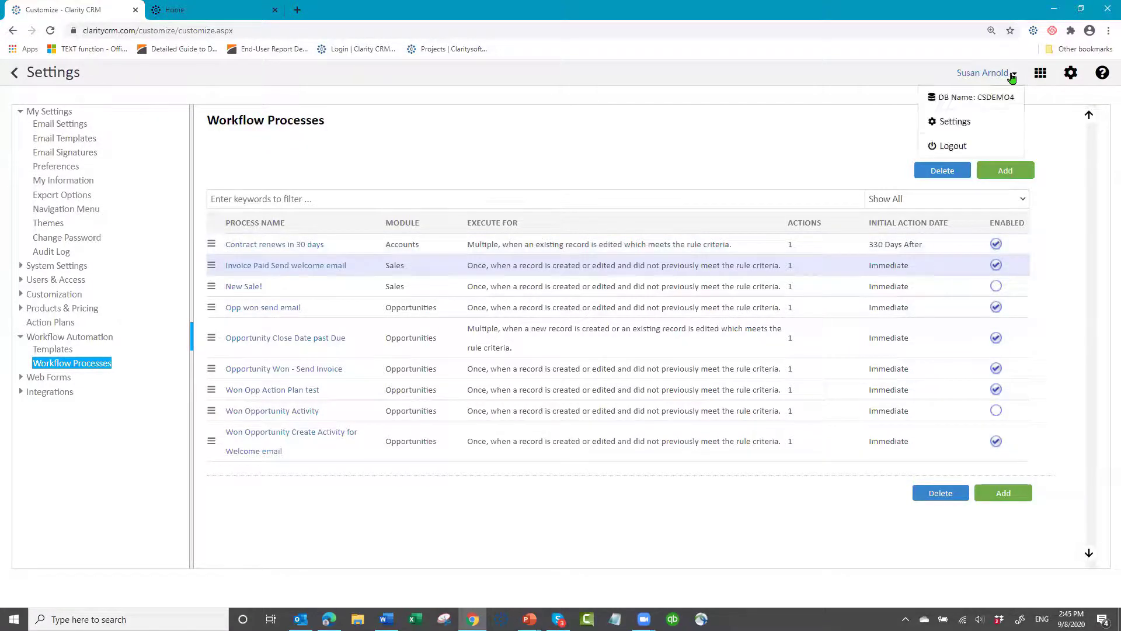
pyautogui.click(950, 147)
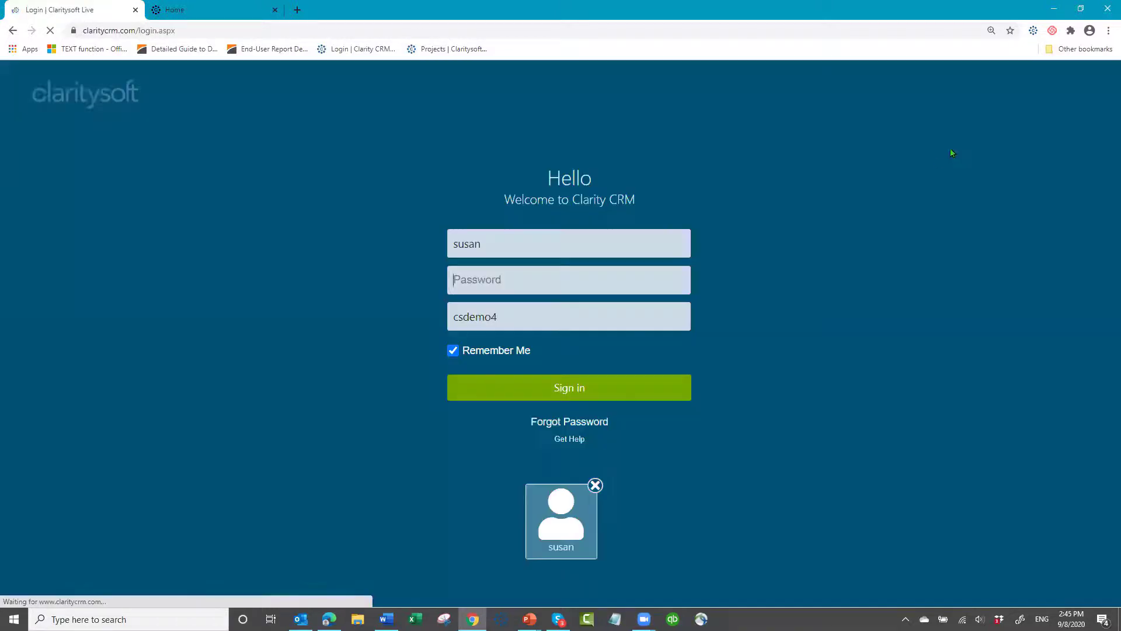
# Sign back in by entering the account password
pyautogui.click(564, 271)
pyautogui.write('•')
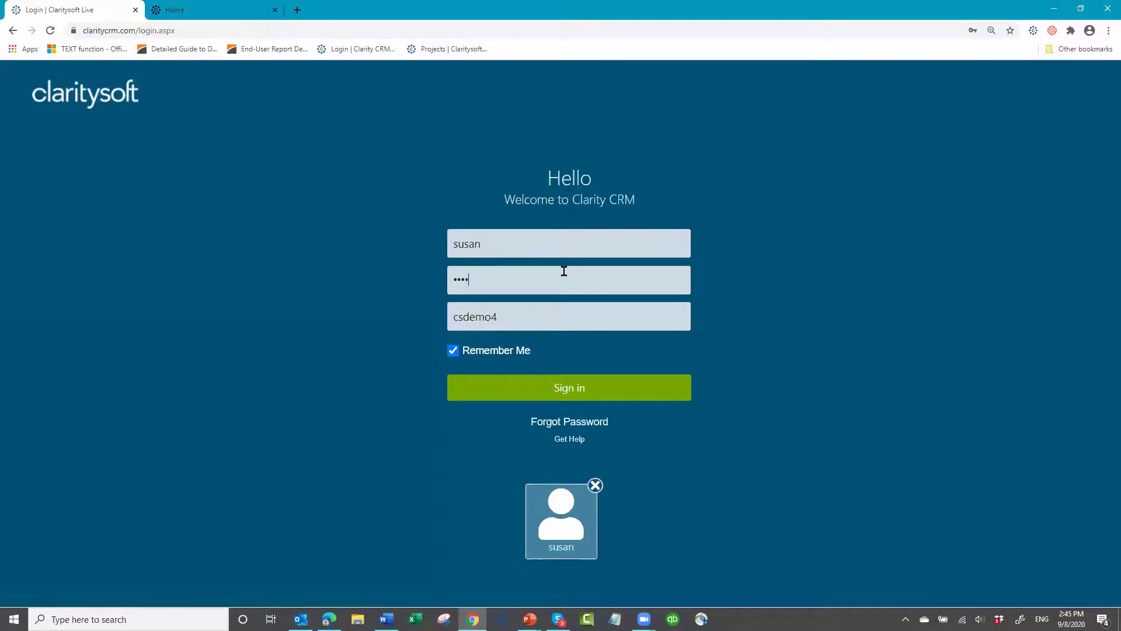
pyautogui.write('••••••')
pyautogui.press('Return')
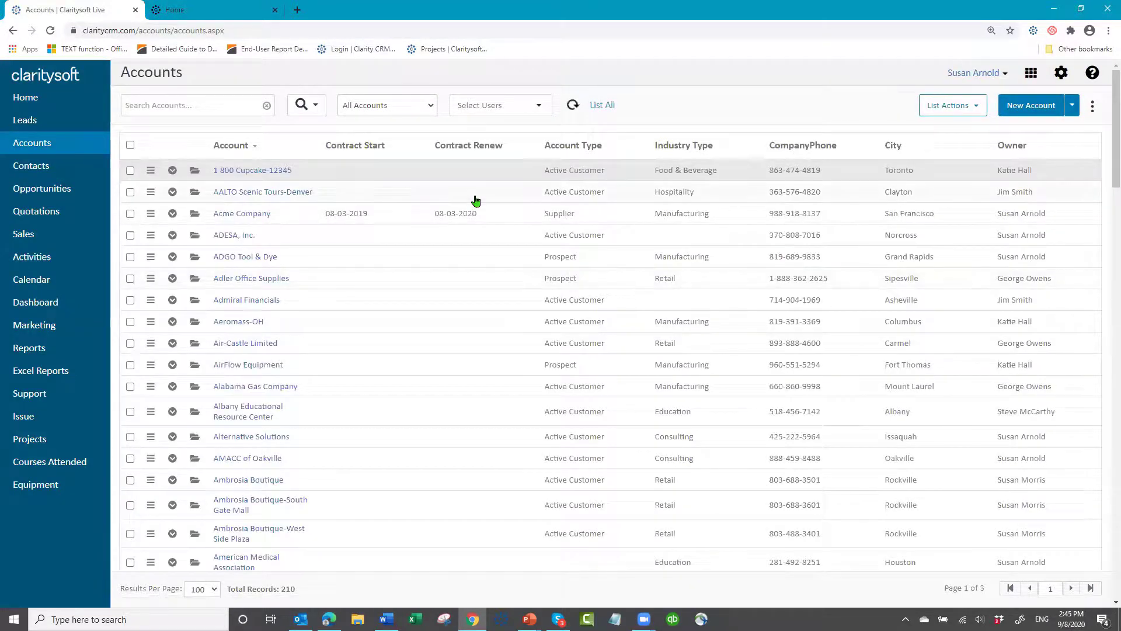
# Set Acme Company's Contract Start to 08-05-2019 with the date picker and save
pyautogui.click(193, 215)
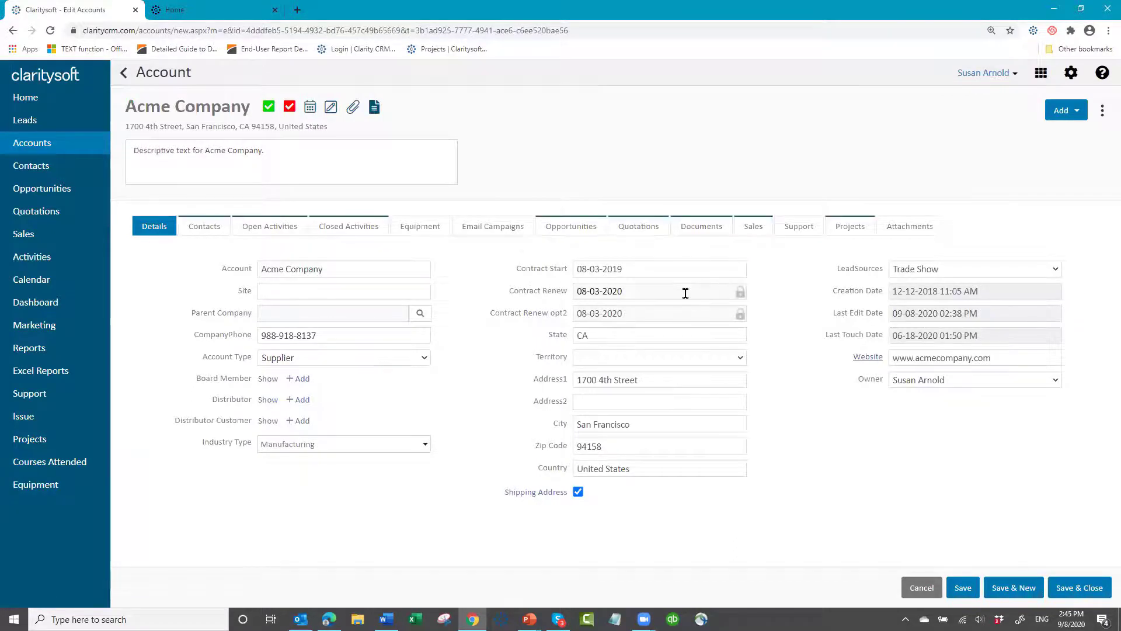
pyautogui.click(633, 267)
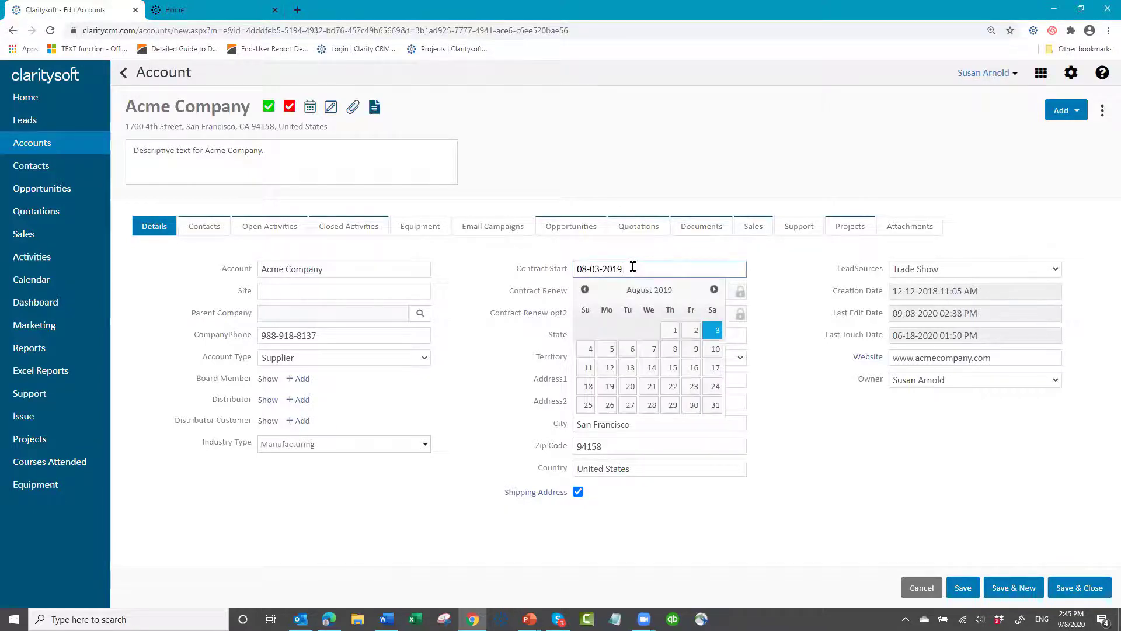
pyautogui.click(612, 349)
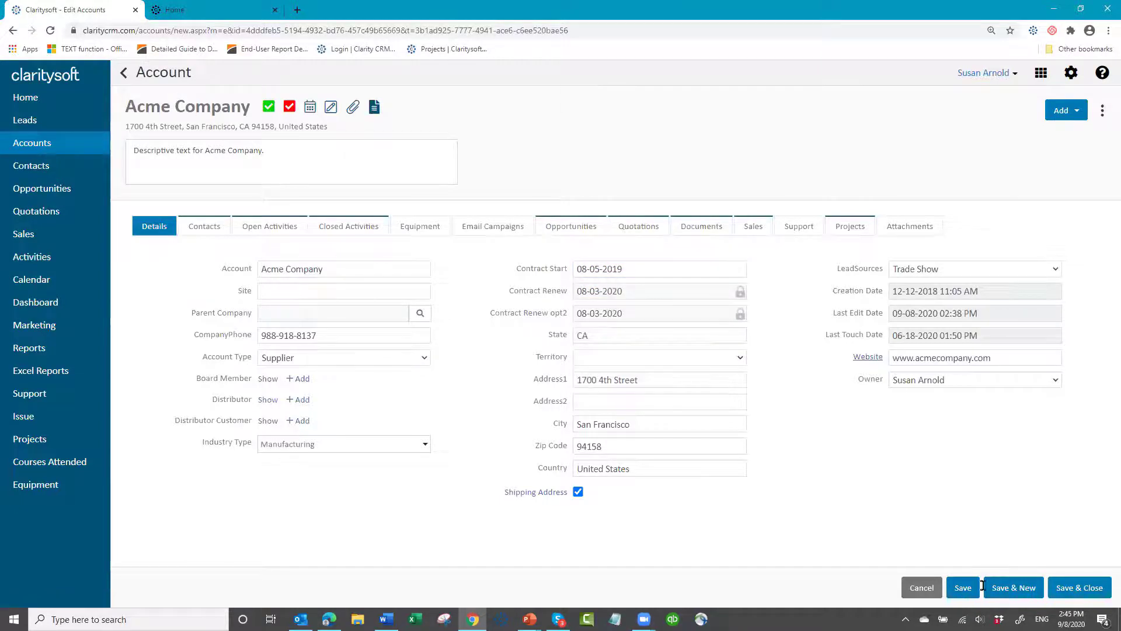
pyautogui.click(1079, 591)
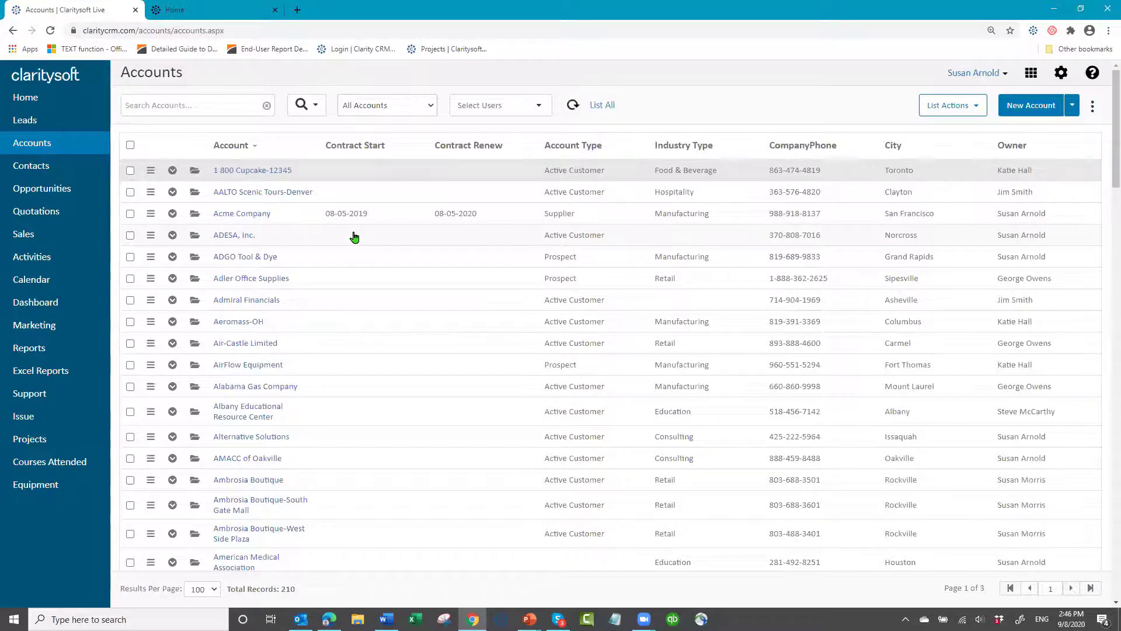
pyautogui.click(172, 214)
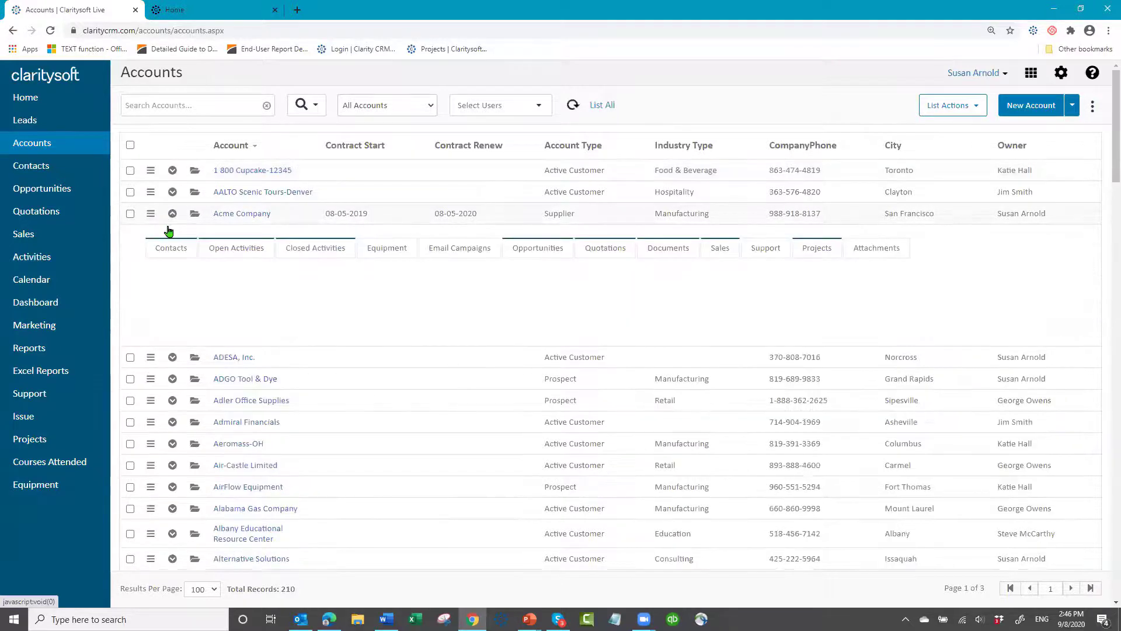
pyautogui.click(257, 247)
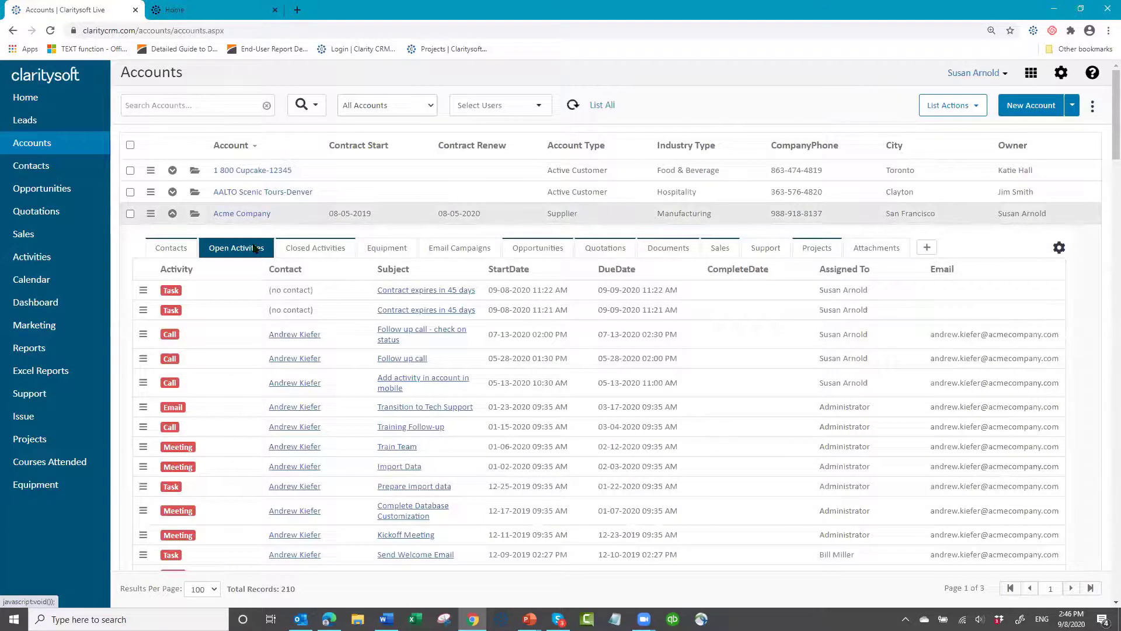
pyautogui.click(423, 292)
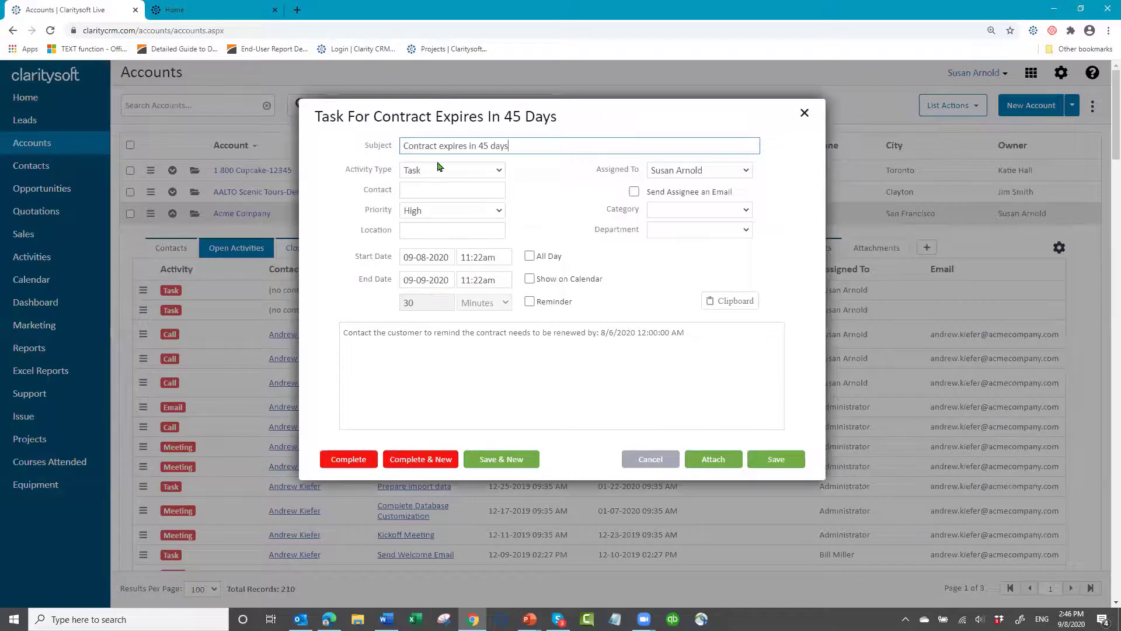
pyautogui.click(533, 145)
pyautogui.click(644, 459)
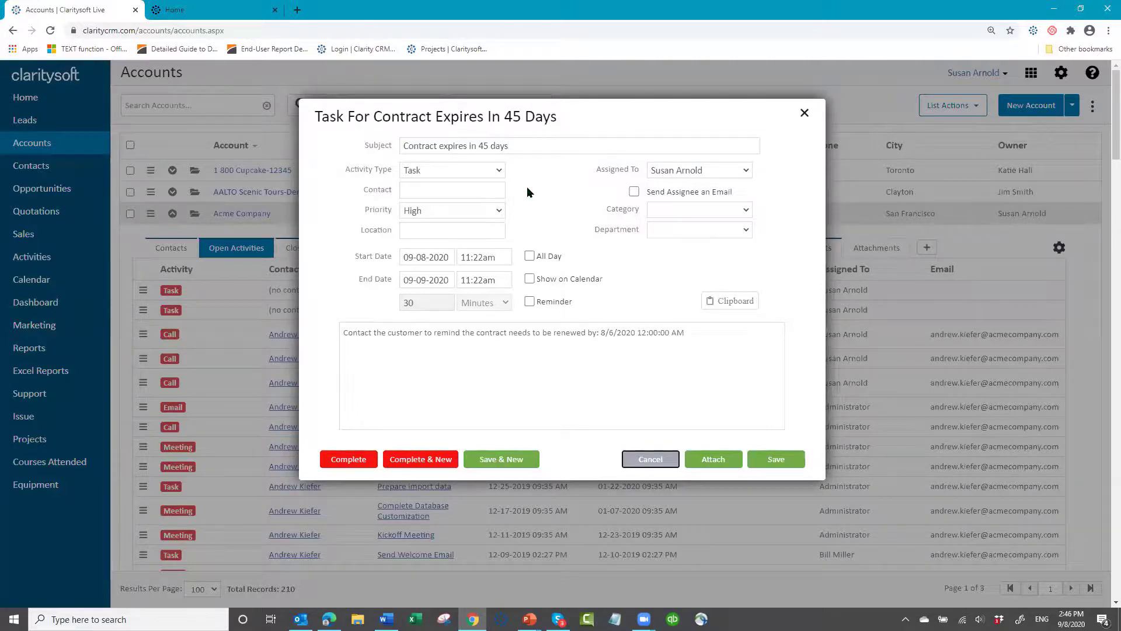
pyautogui.click(642, 460)
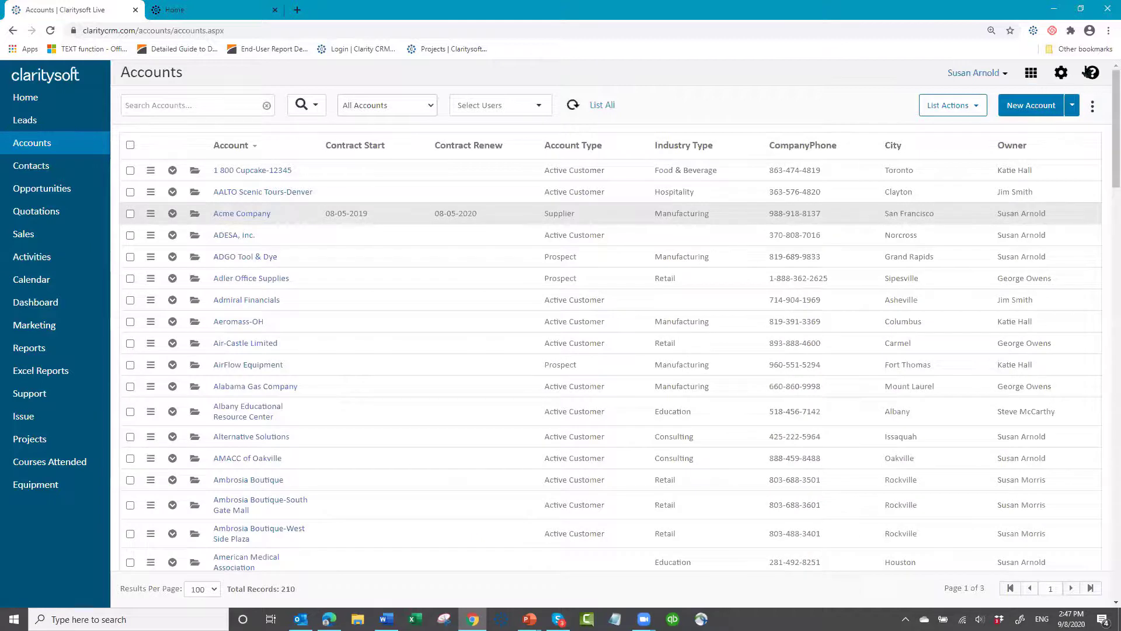
# Return to Settings > Workflow Automation > Workflow Processes to view the saved process
pyautogui.click(1062, 73)
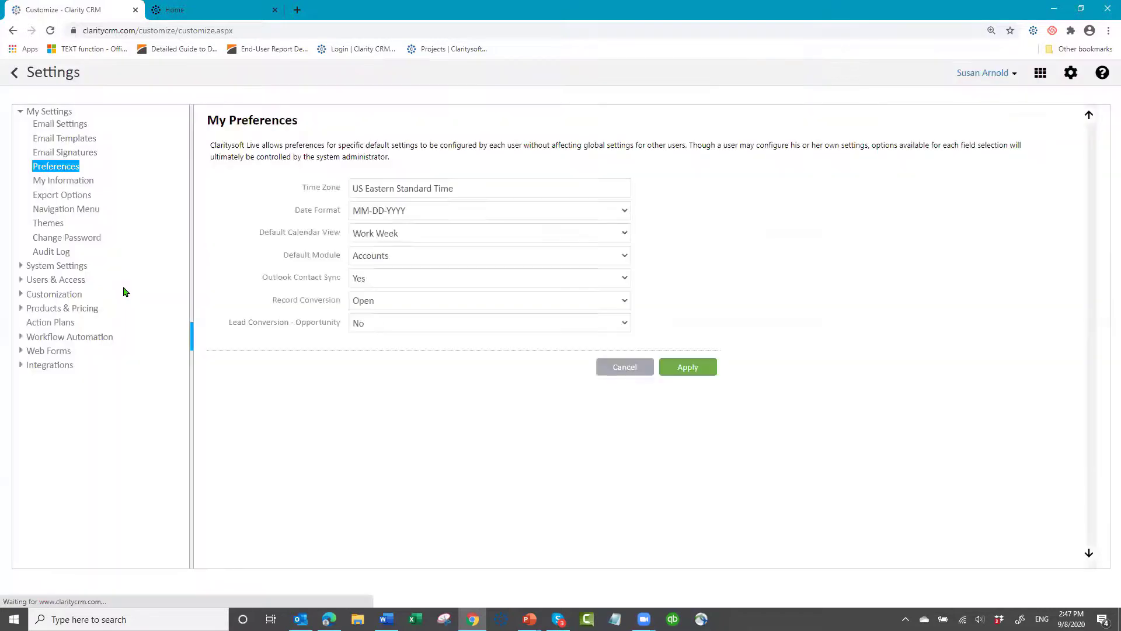
pyautogui.click(20, 337)
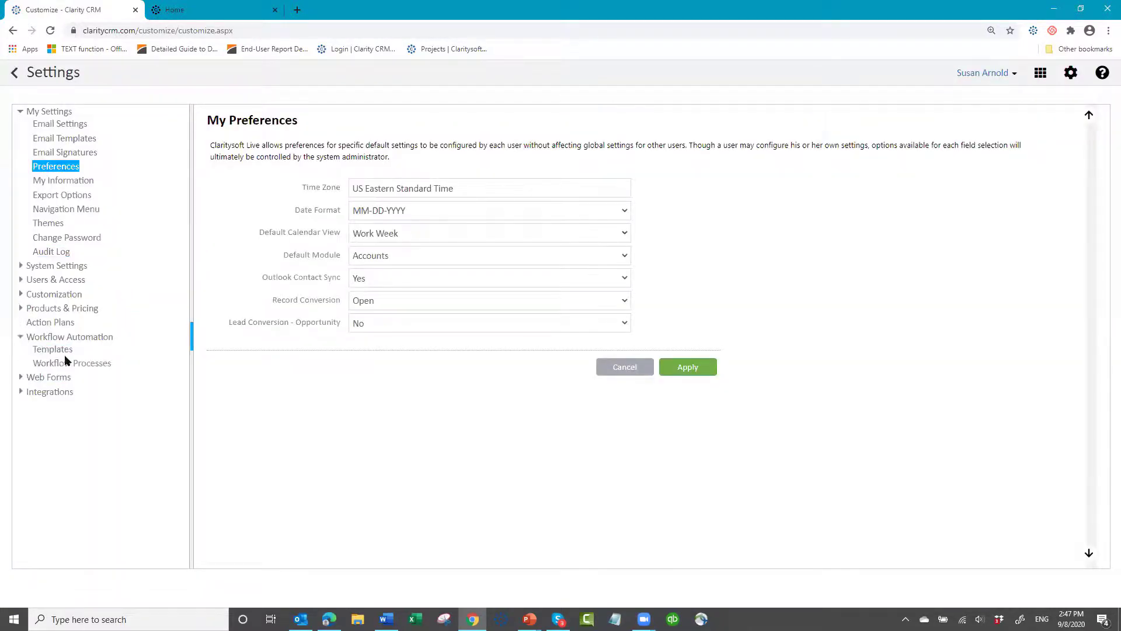
pyautogui.click(104, 363)
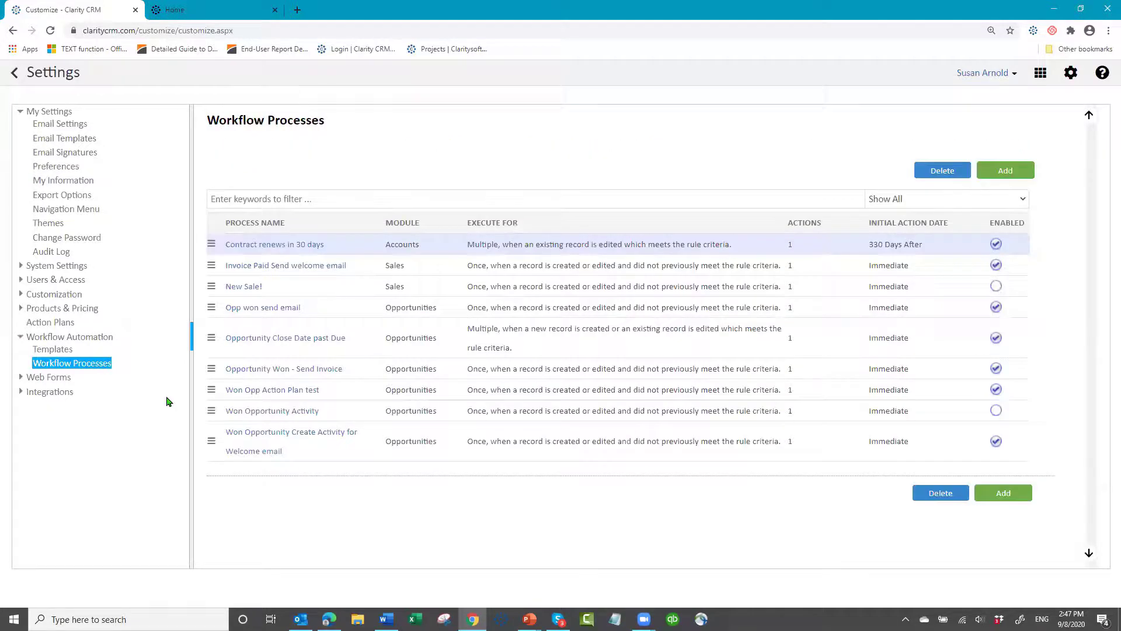
# Review the 'Contract renews in 30 days' trigger date settings, cancel unsaved, and switch to the Knowledge Base
pyautogui.click(264, 246)
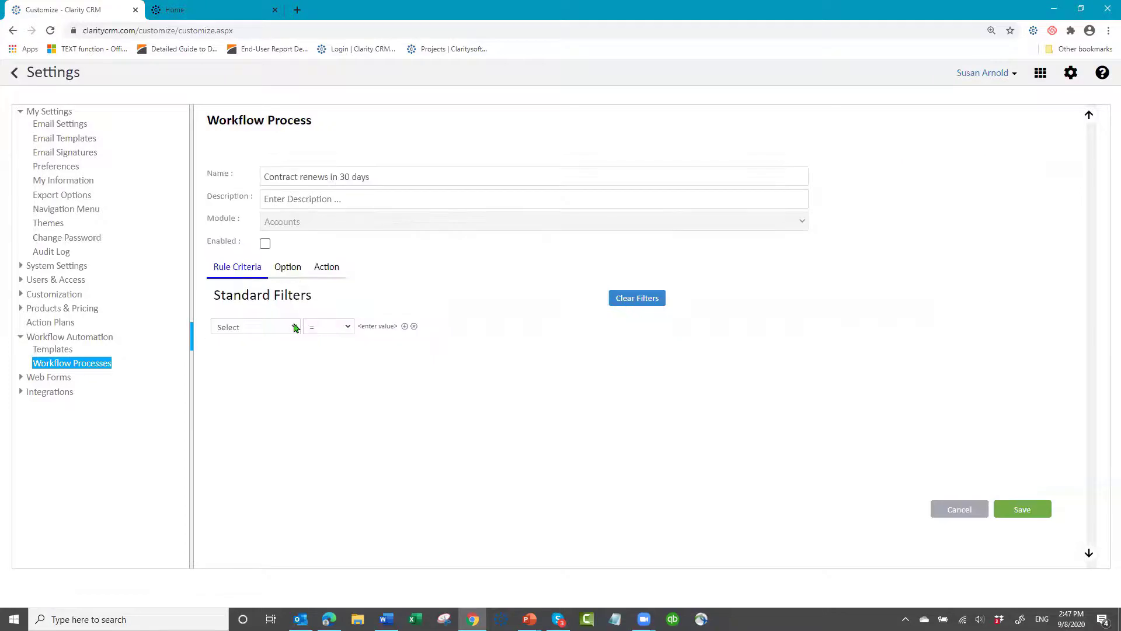
pyautogui.click(332, 273)
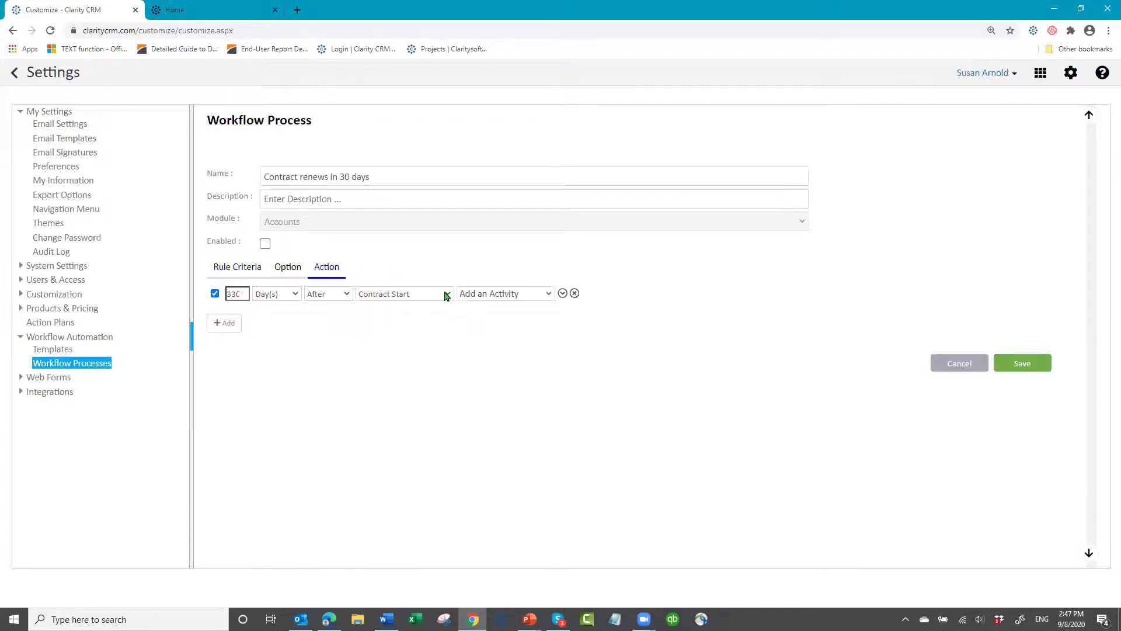
pyautogui.click(446, 295)
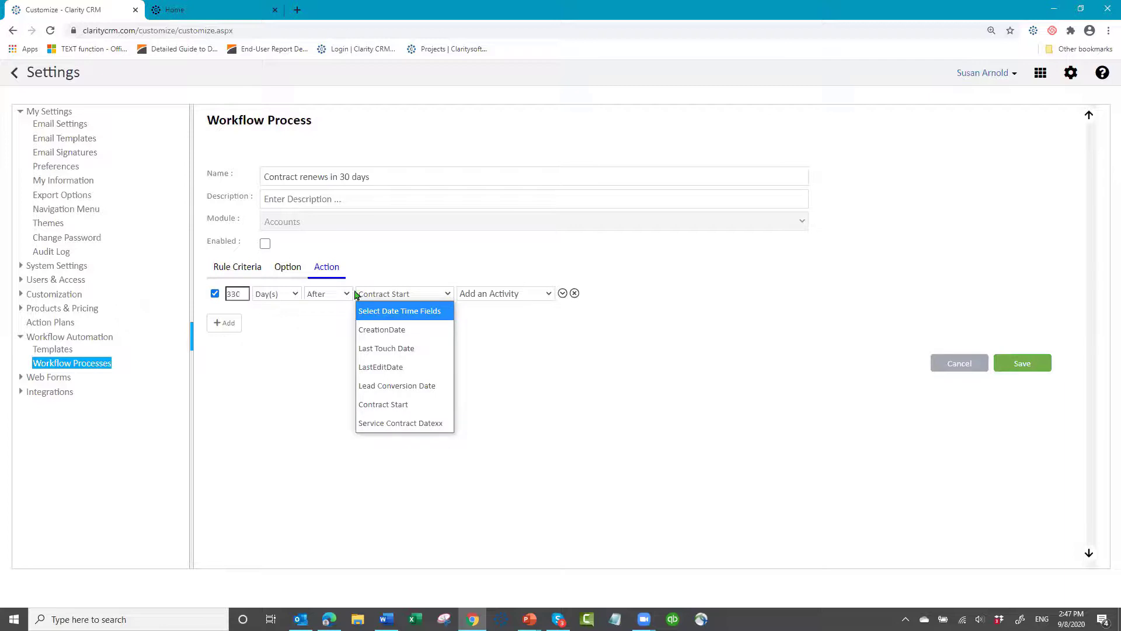
pyautogui.click(966, 364)
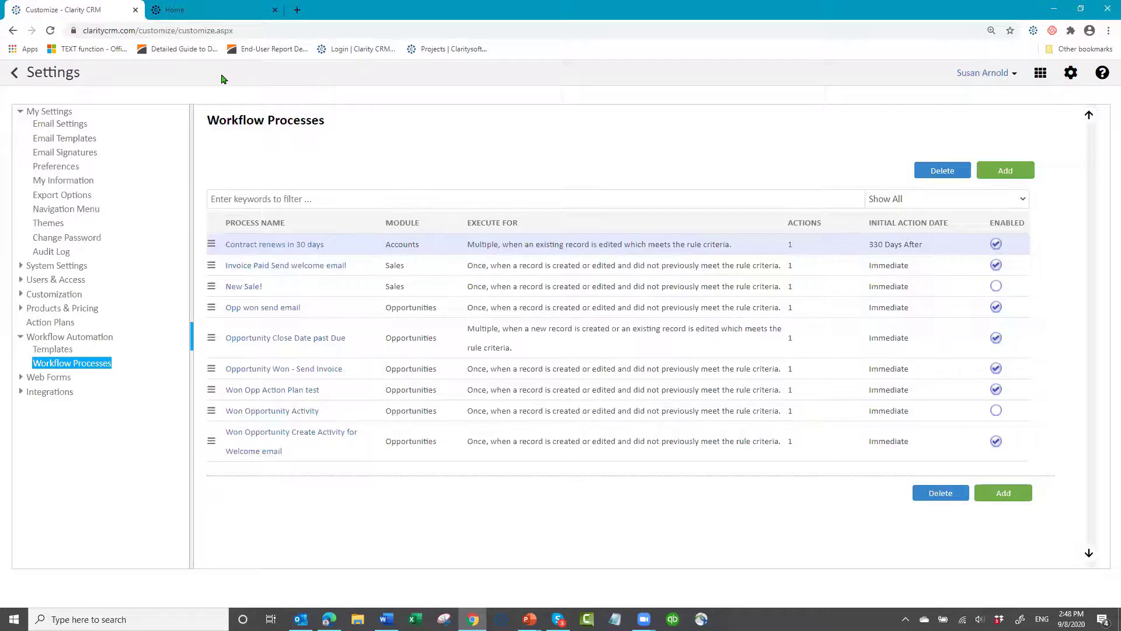
pyautogui.click(167, 11)
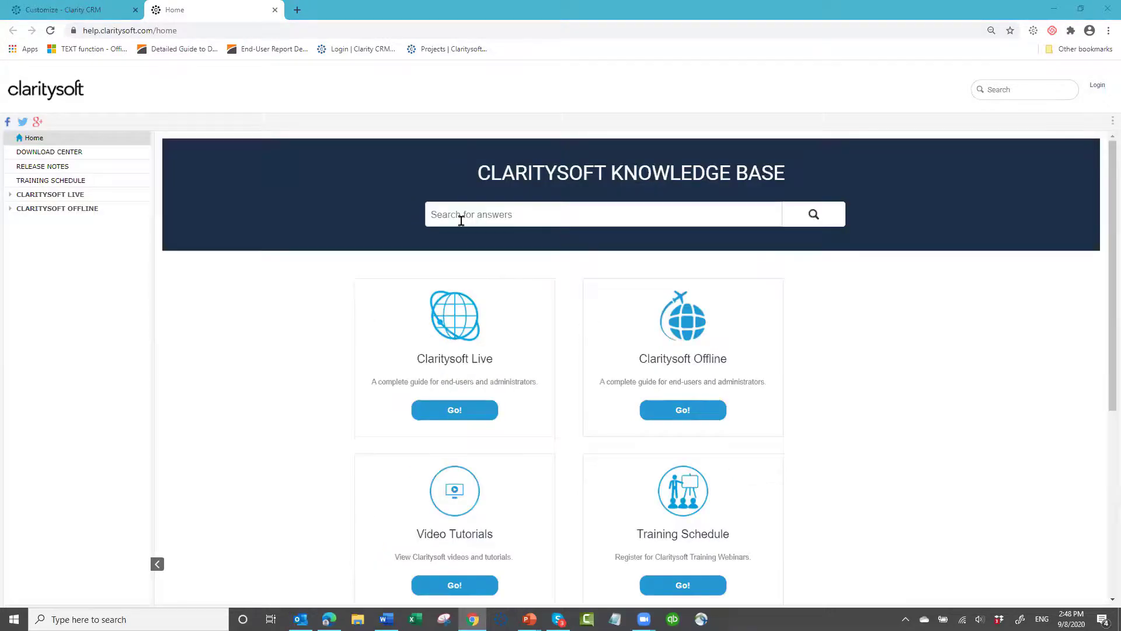
# Search the knowledge base for 'calculated fields' and open the CS Live - Calculated Fields article
pyautogui.click(446, 212)
pyautogui.write('c')
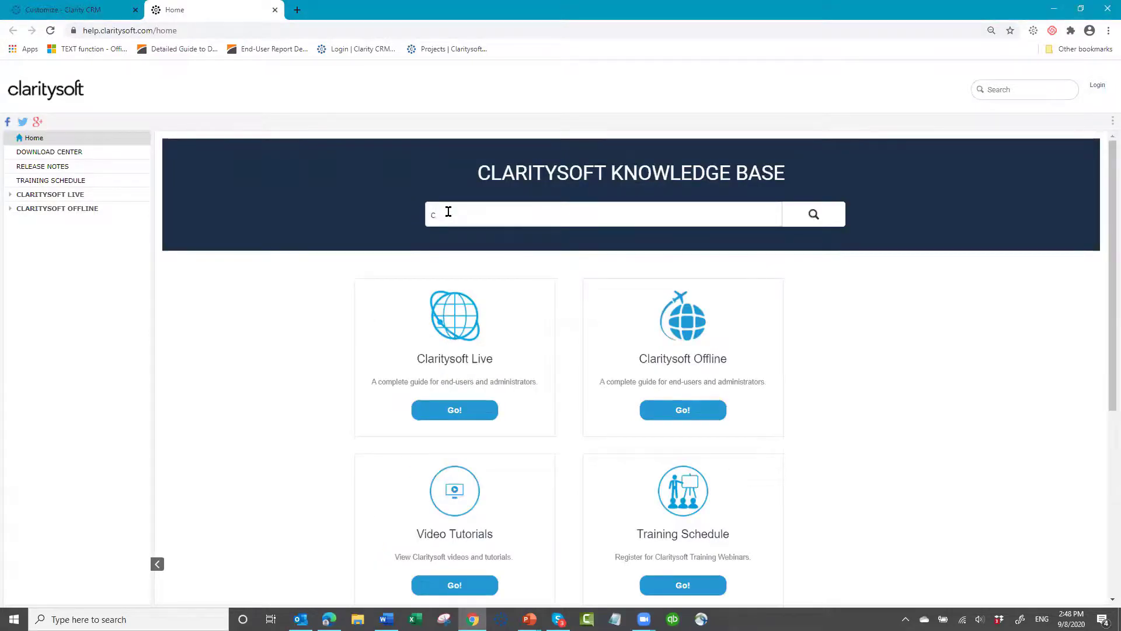
pyautogui.write('alculated')
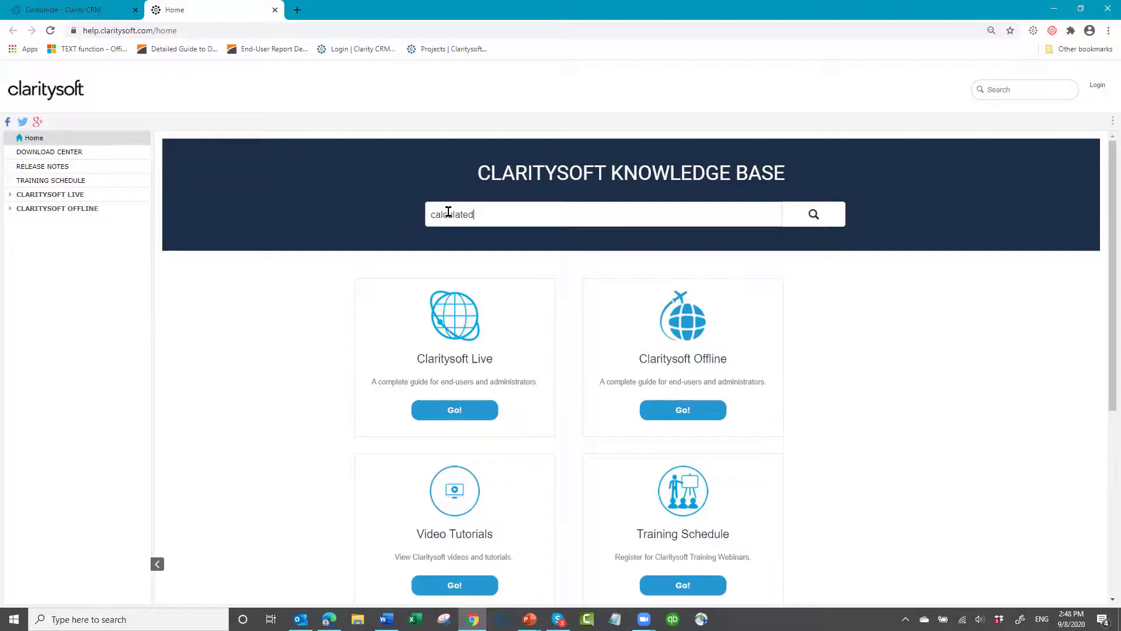
pyautogui.write(' fields')
pyautogui.press('Return')
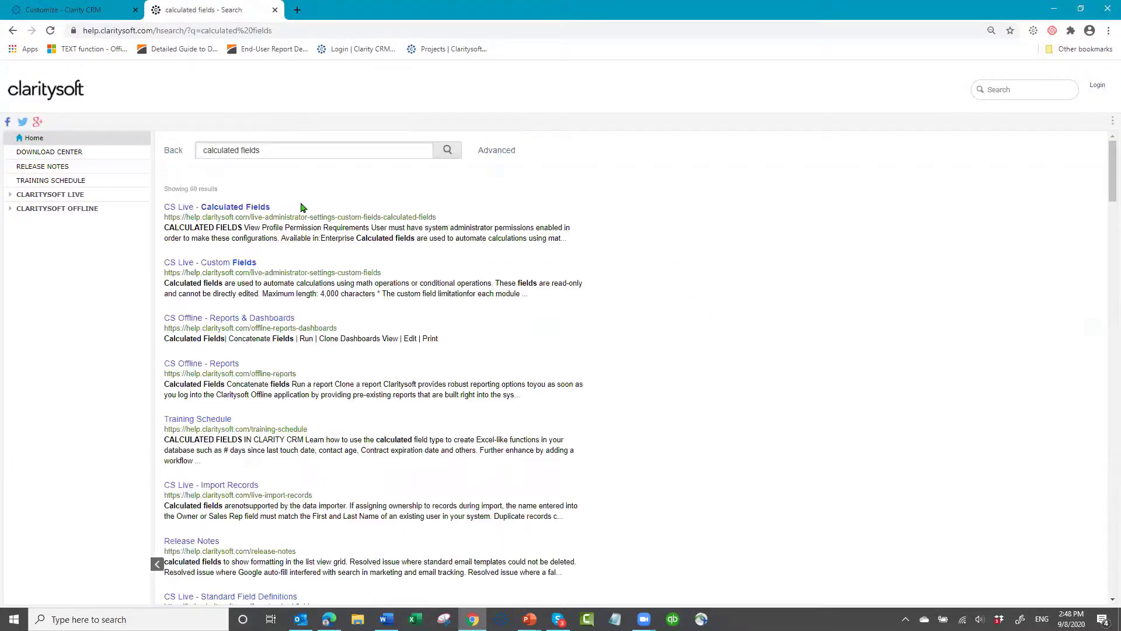
pyautogui.click(233, 208)
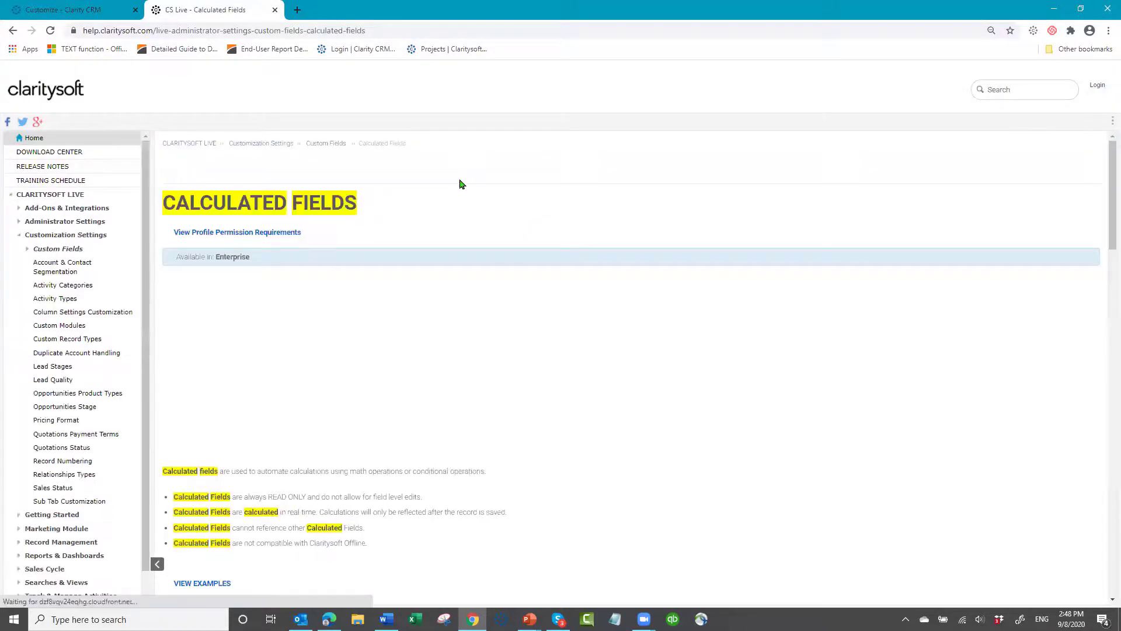
# Scroll through the article's operators and functions tables
pyautogui.scroll(-6, 553, 383)
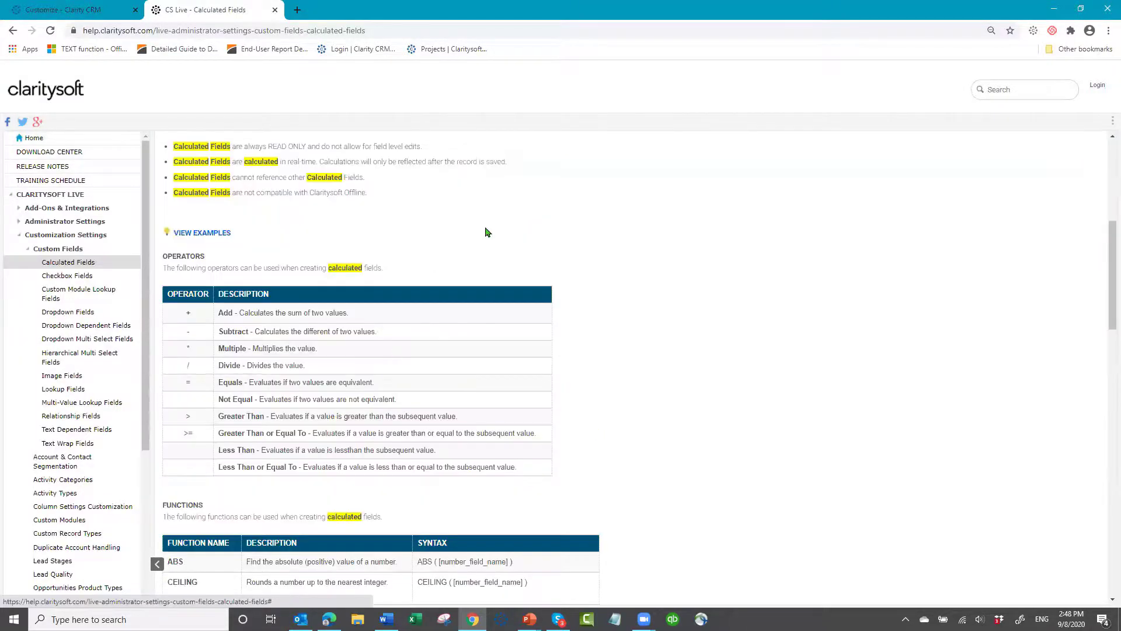
pyautogui.scroll(3, 277, 351)
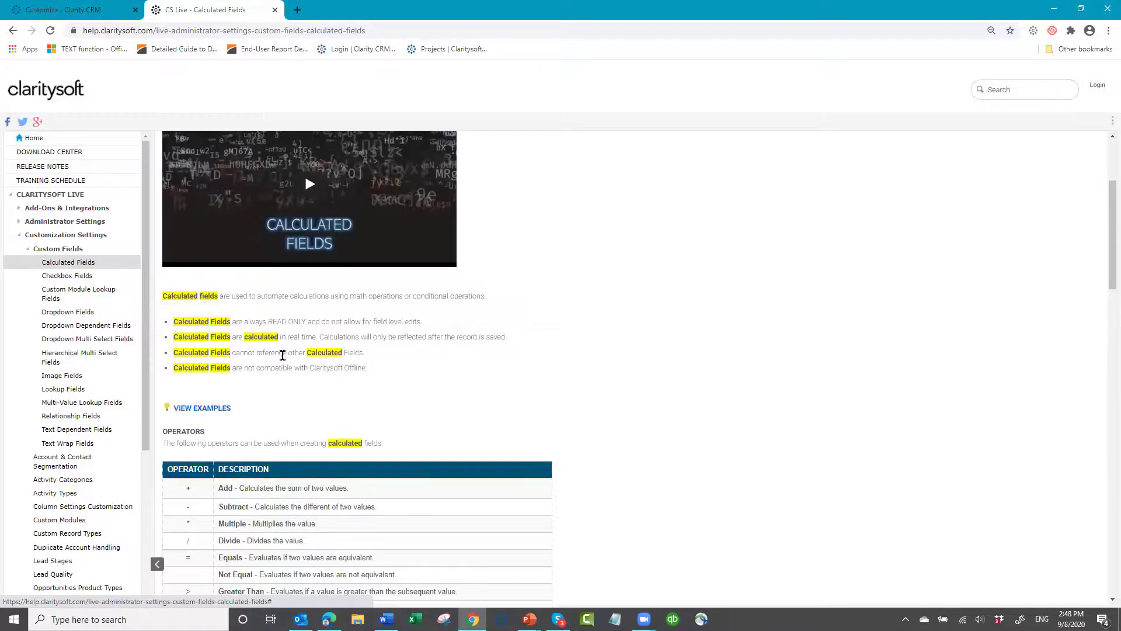
pyautogui.scroll(-2, 724, 351)
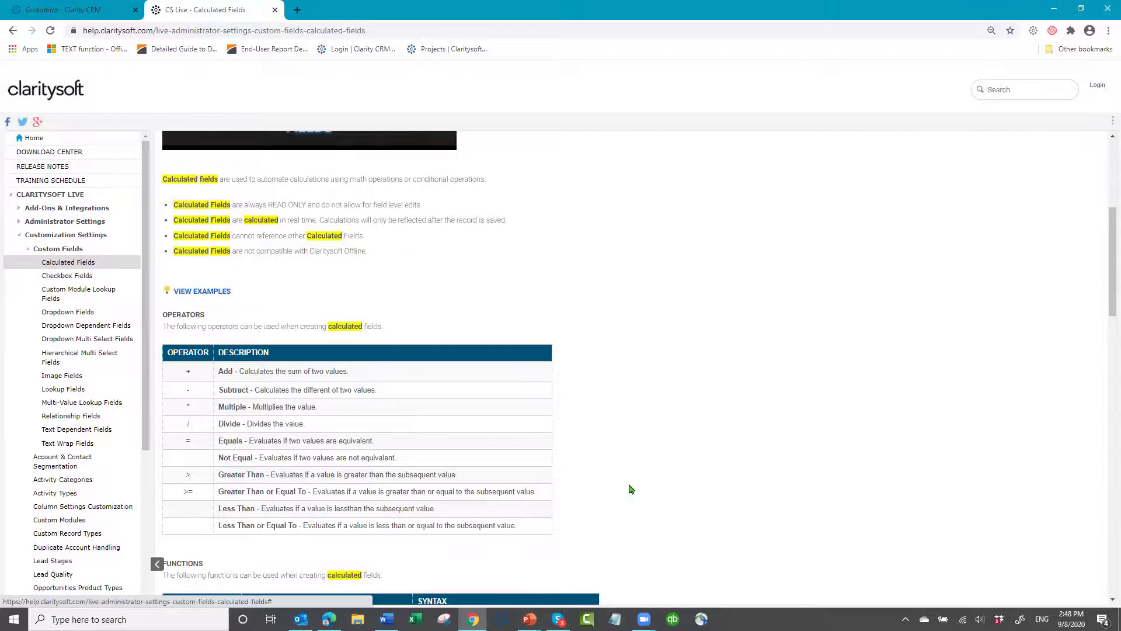
pyautogui.scroll(-6, 251, 291)
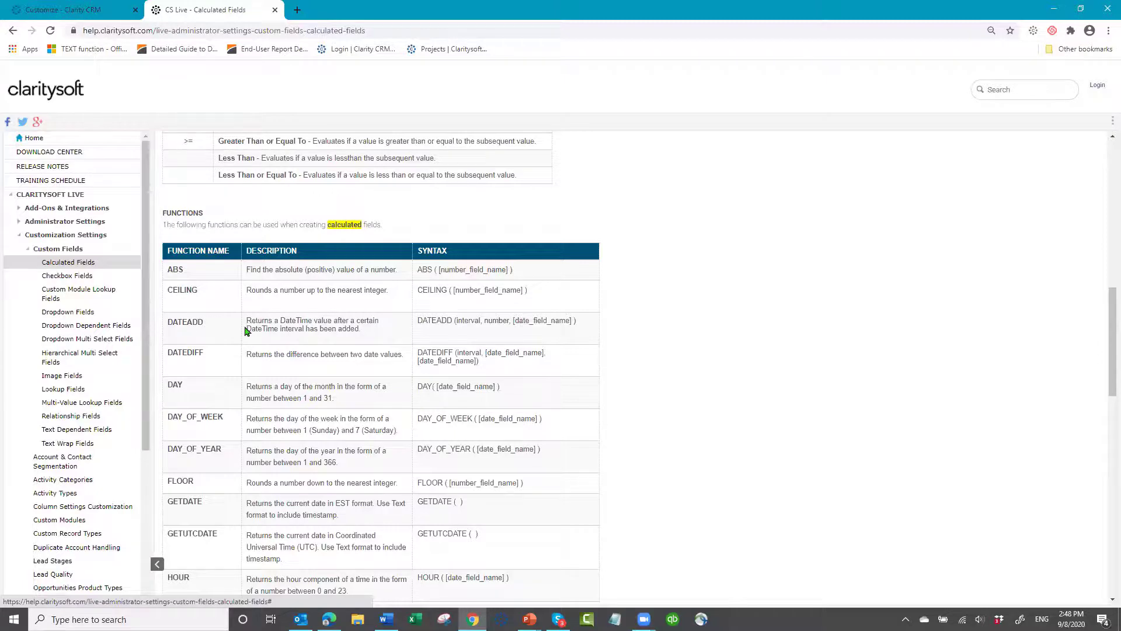
pyautogui.scroll(-2, 695, 325)
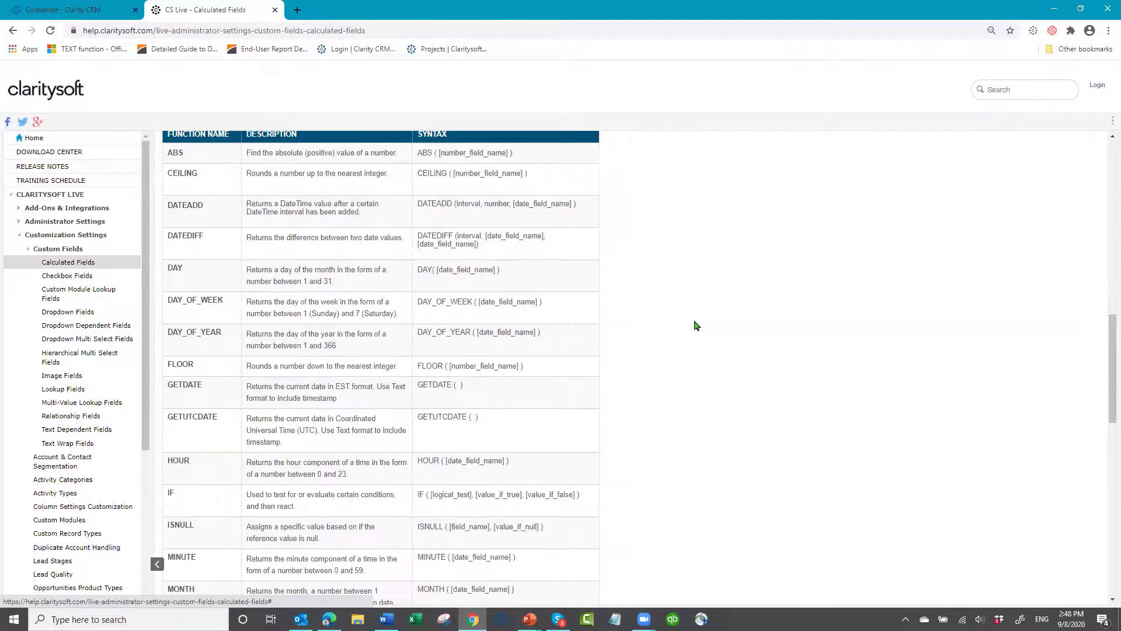
pyautogui.scroll(-1, 696, 325)
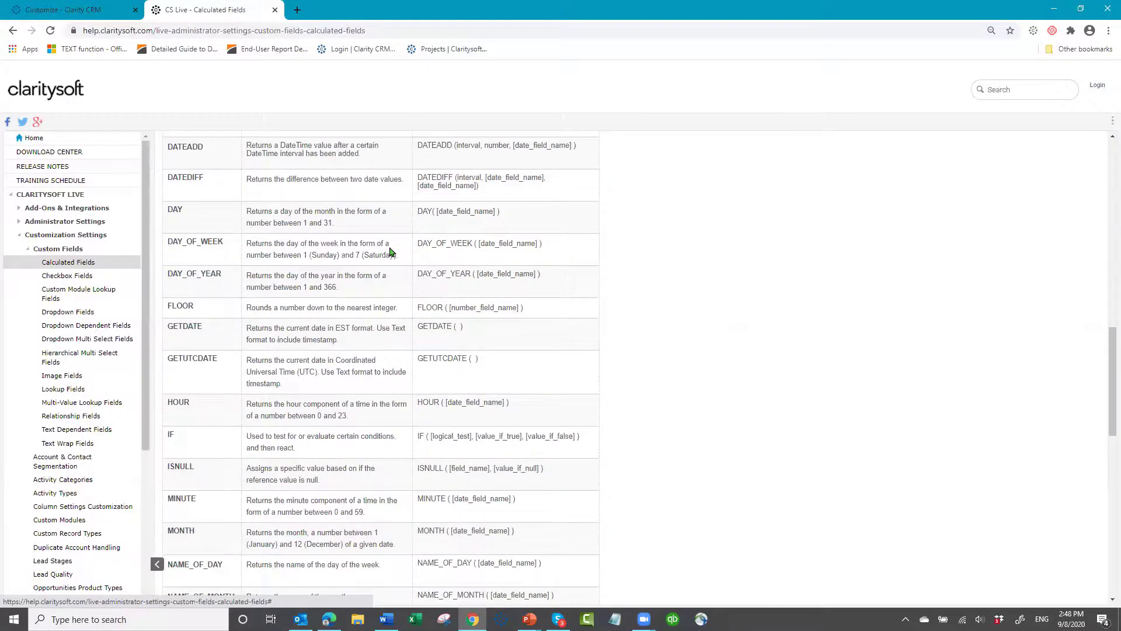
pyautogui.scroll(-1, 373, 309)
pyautogui.scroll(-2, 373, 309)
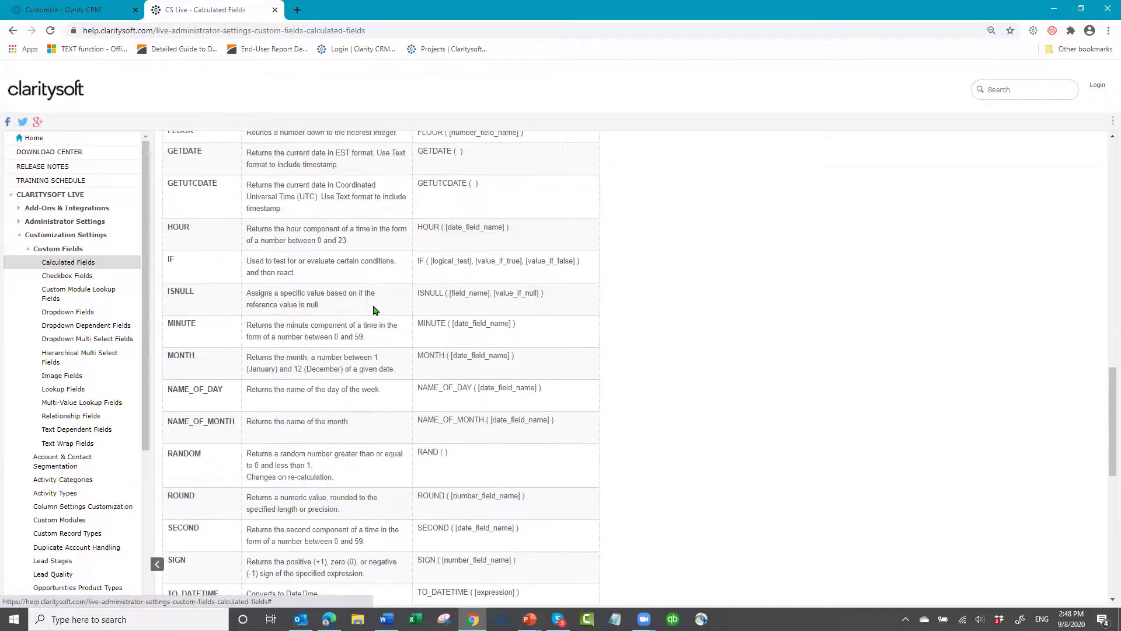
pyautogui.scroll(-6, 374, 309)
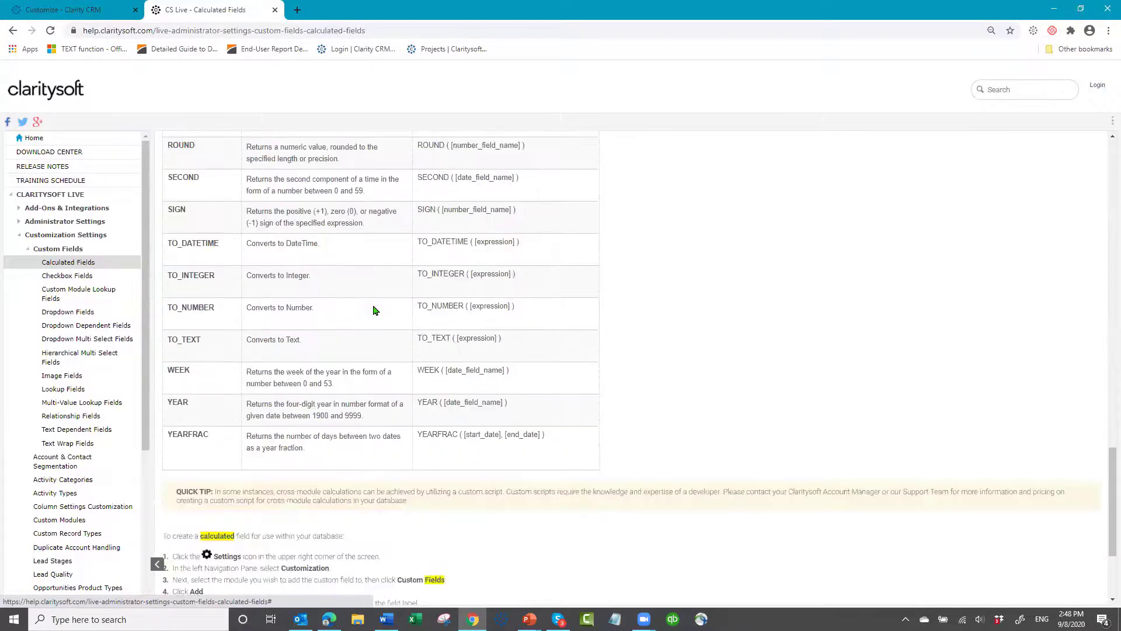
pyautogui.scroll(-3, 374, 308)
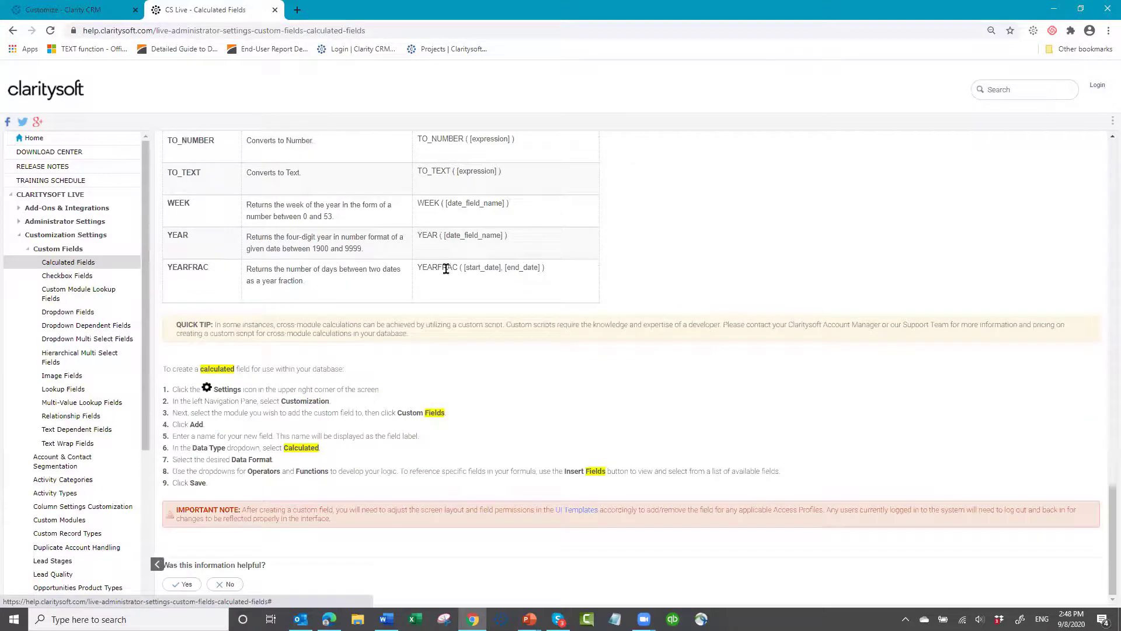
pyautogui.scroll(8, 446, 268)
pyautogui.scroll(10, 446, 268)
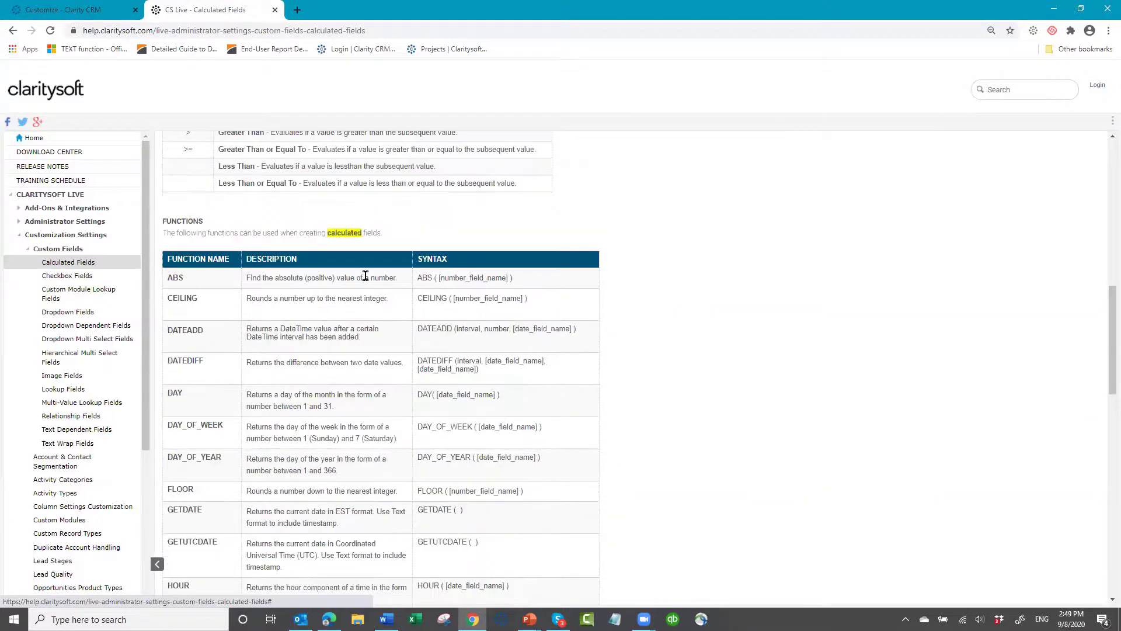
pyautogui.scroll(5, 375, 274)
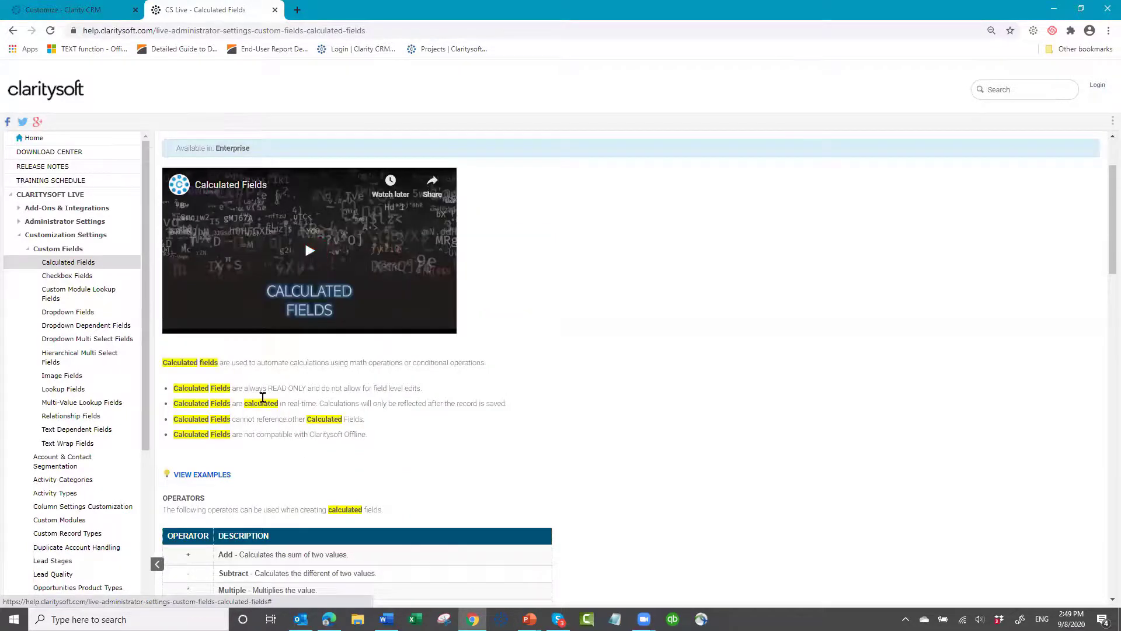
pyautogui.scroll(-3, 199, 310)
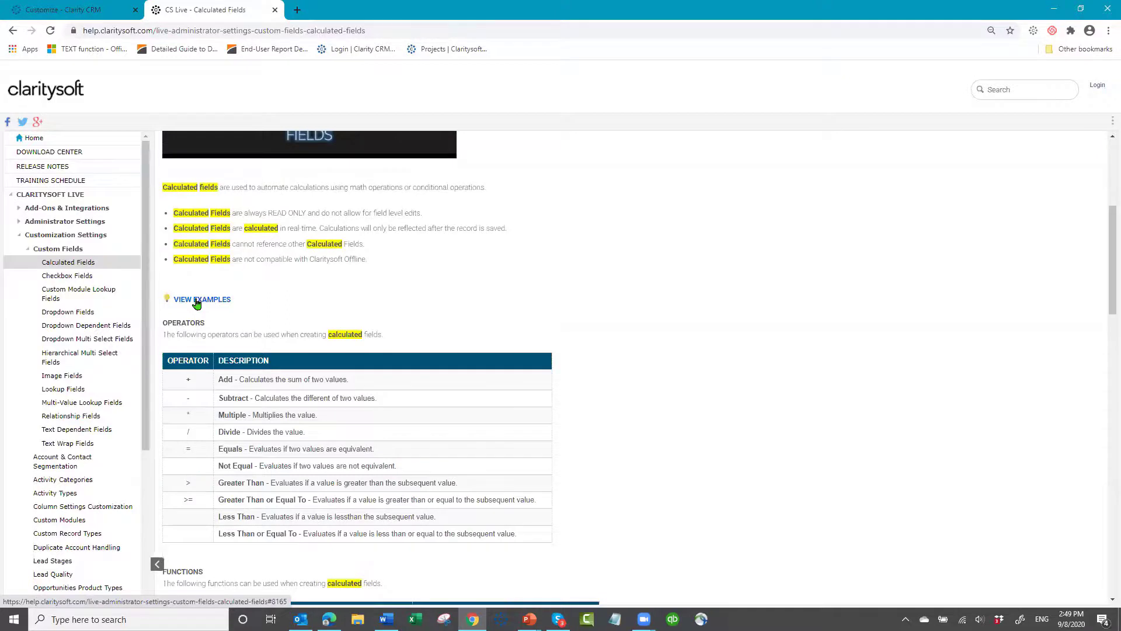
# Show the calculated-field examples and expand PROFIT MARGIN ($) with its [Amount]- [Cost] formula
pyautogui.click(196, 300)
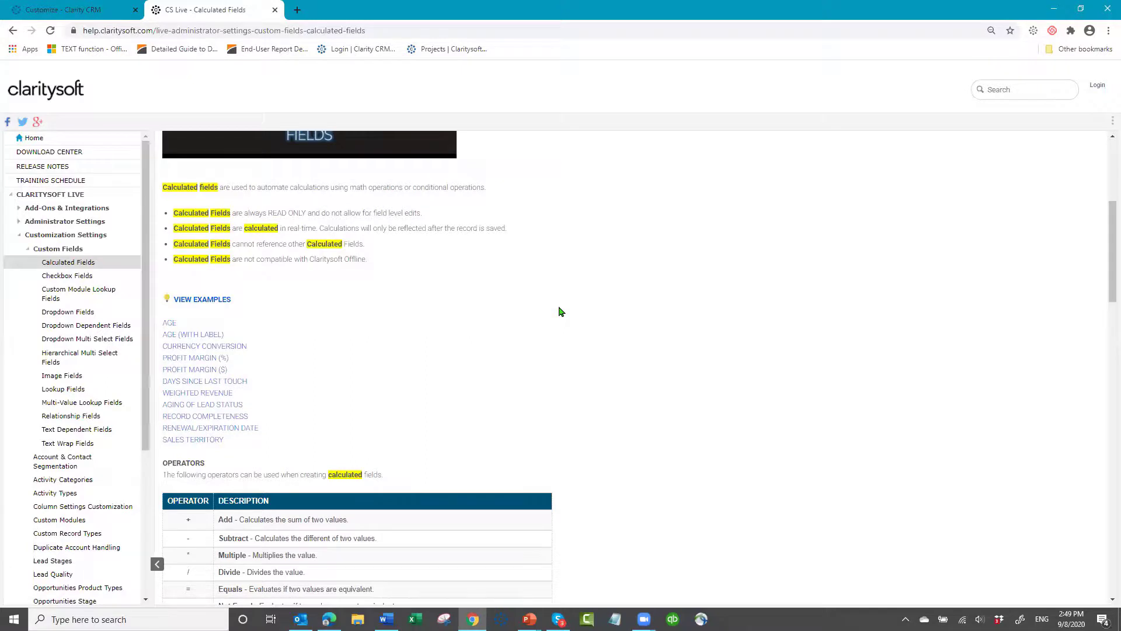
pyautogui.scroll(-2, 346, 319)
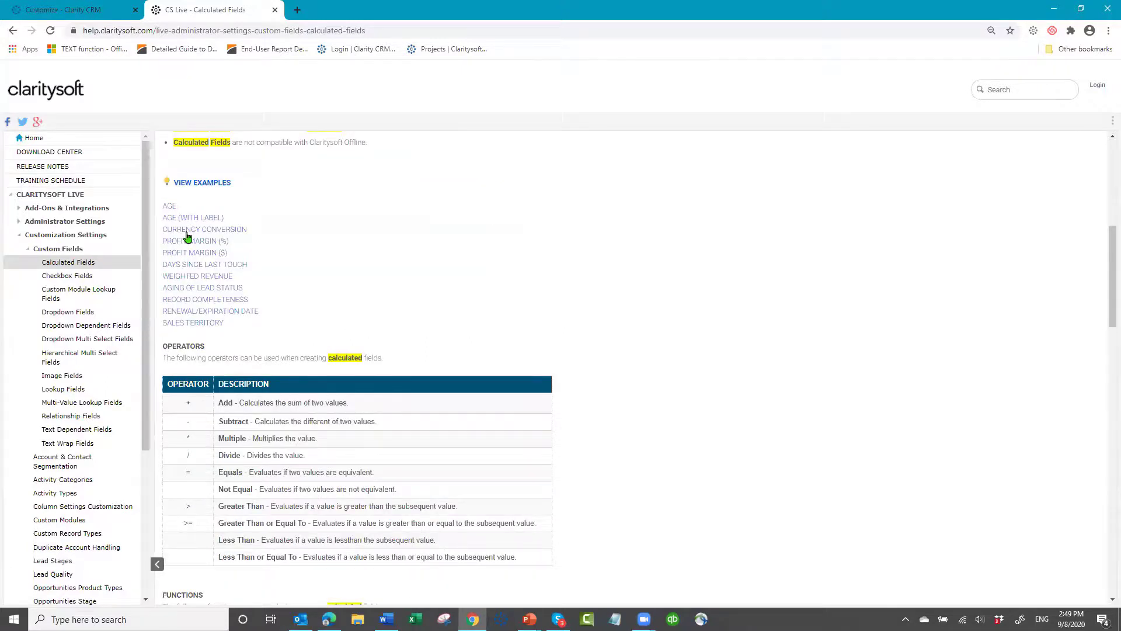
pyautogui.click(195, 255)
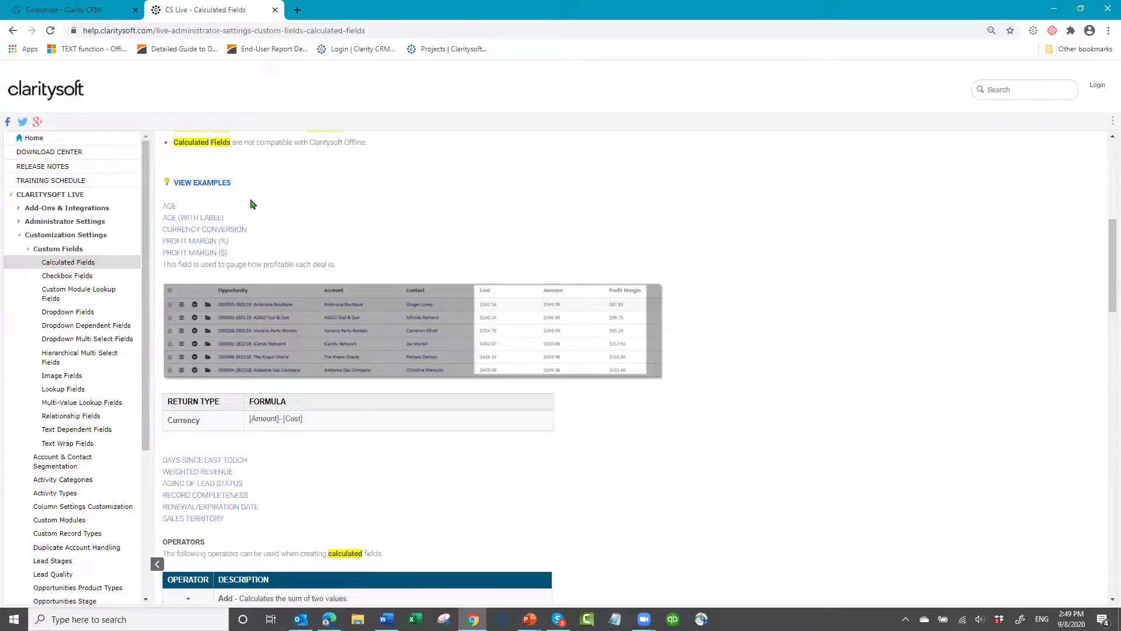
# Expand the PROFIT MARGIN (%) example and read through its formula
pyautogui.scroll(-2, 310, 475)
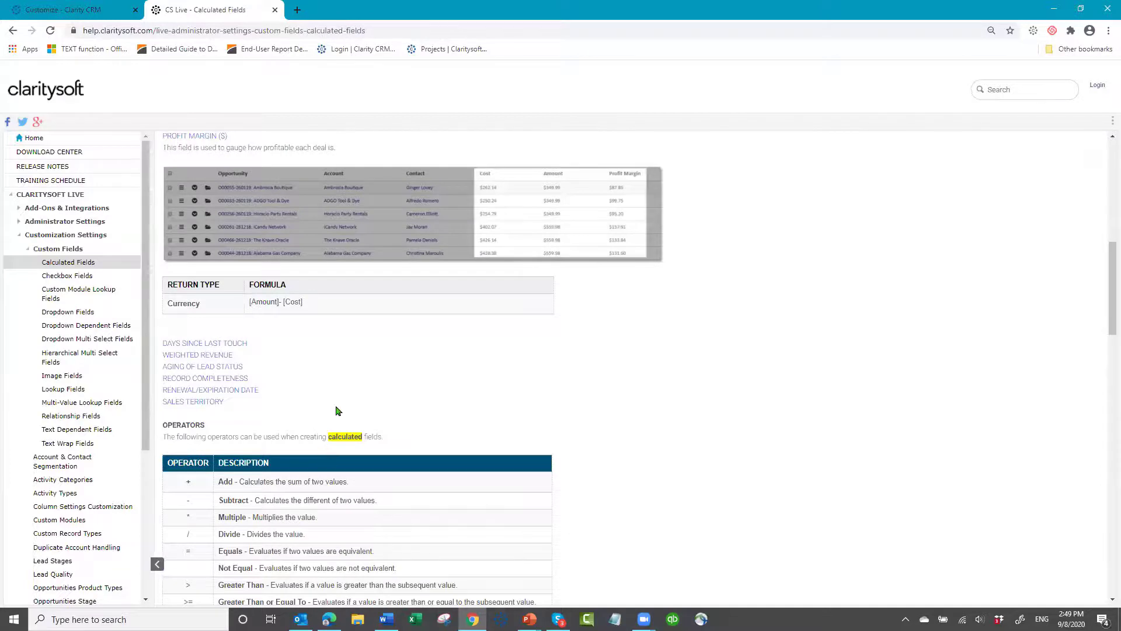
pyautogui.scroll(5, 337, 391)
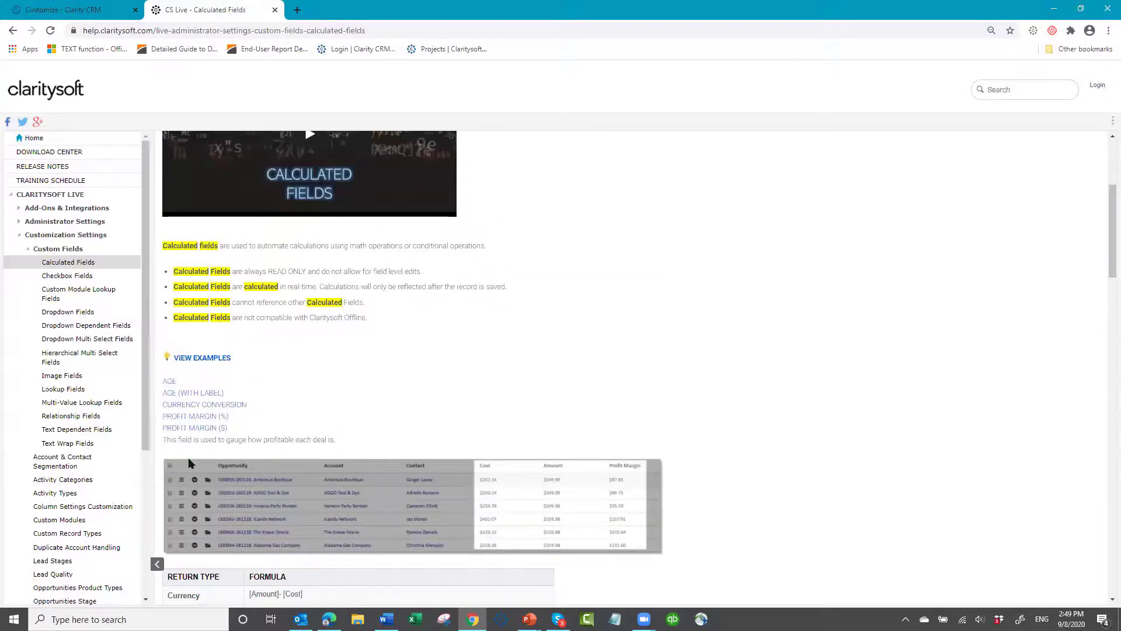
pyautogui.click(202, 418)
pyautogui.scroll(-1, 538, 350)
pyautogui.scroll(-3, 538, 349)
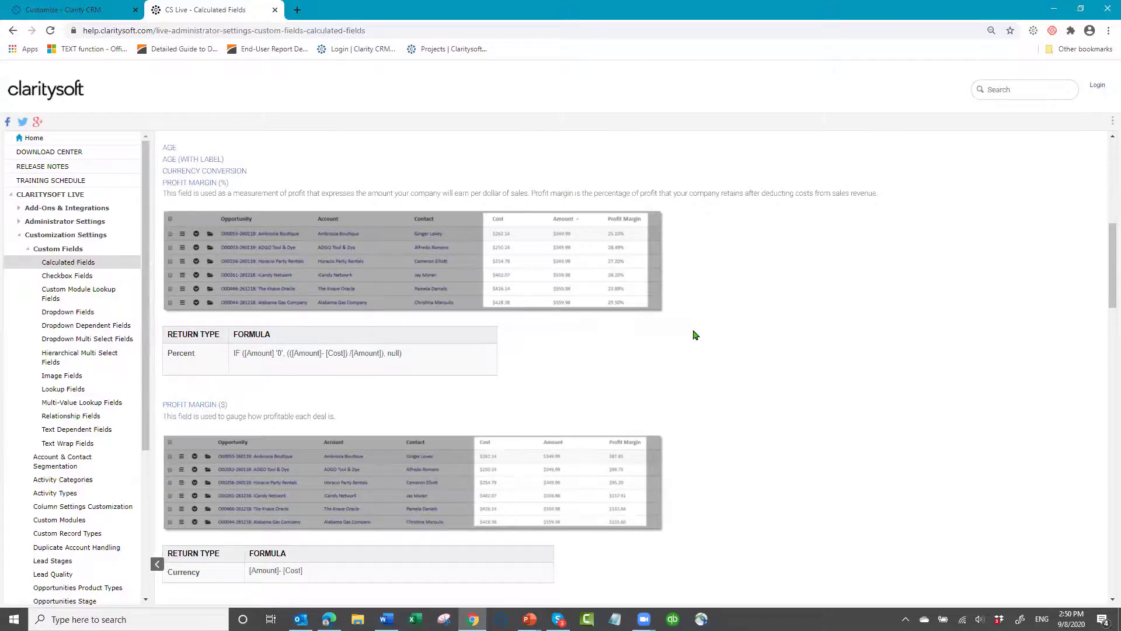
pyautogui.scroll(-5, 695, 335)
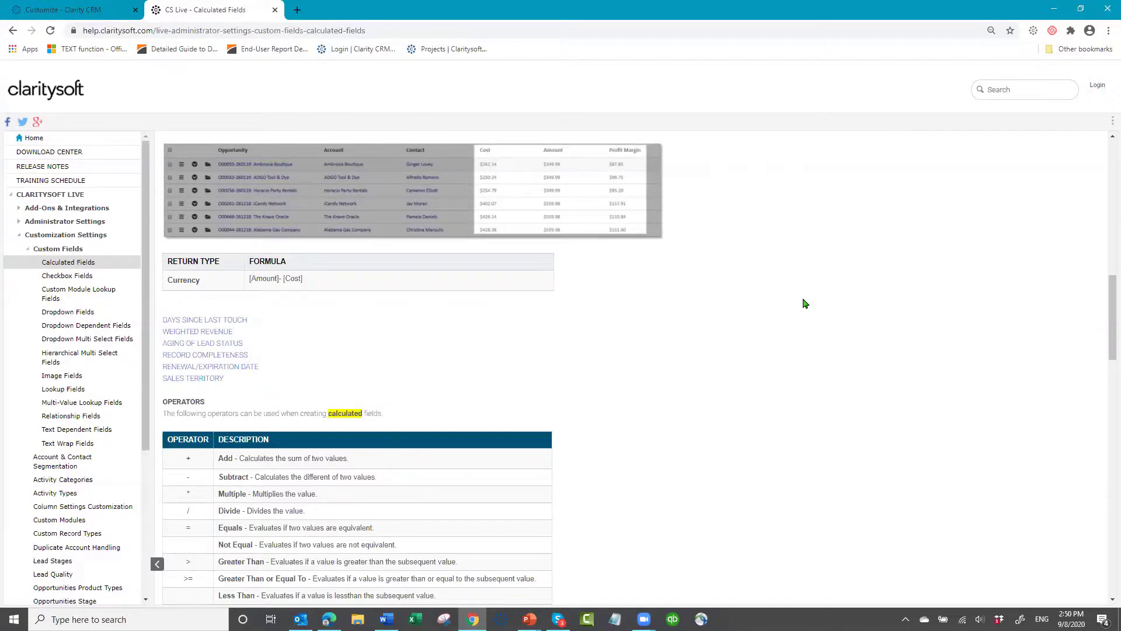
# Expand the Sales Territory example's state-based formula, then show the 'Thank You for Attending!' slide
pyautogui.click(205, 380)
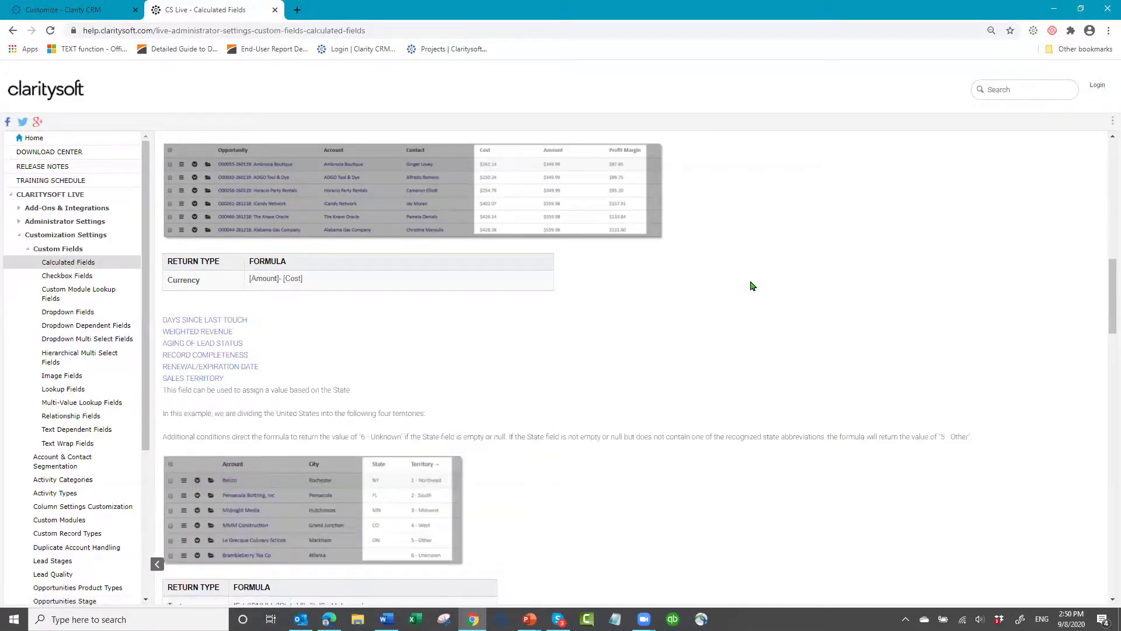
pyautogui.scroll(-4, 362, 350)
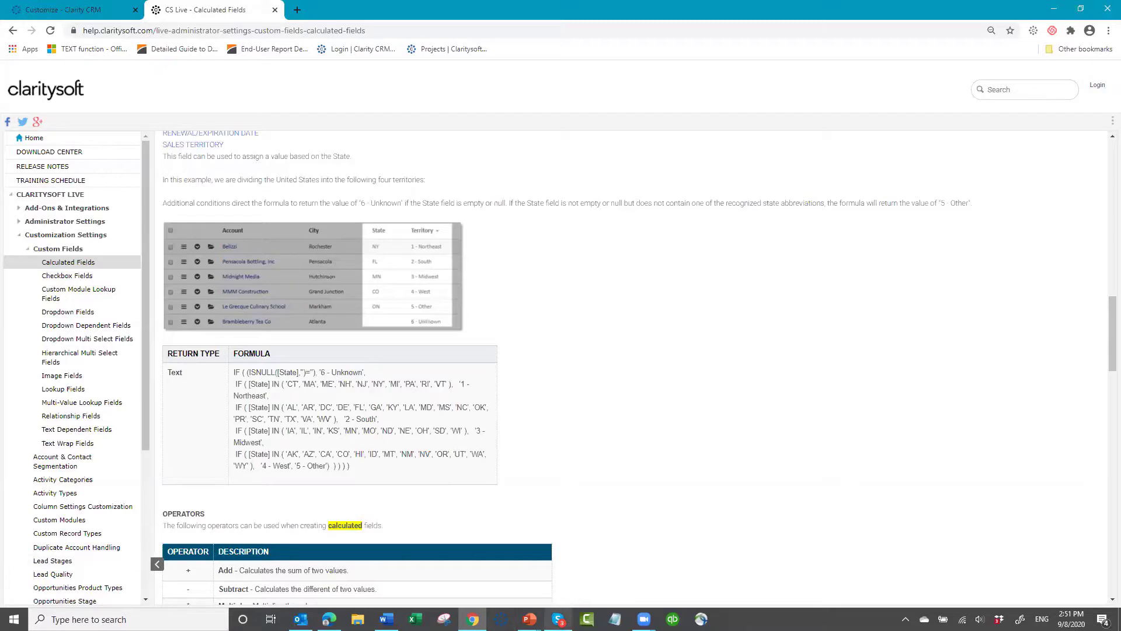
pyautogui.moveTo(532, 622)
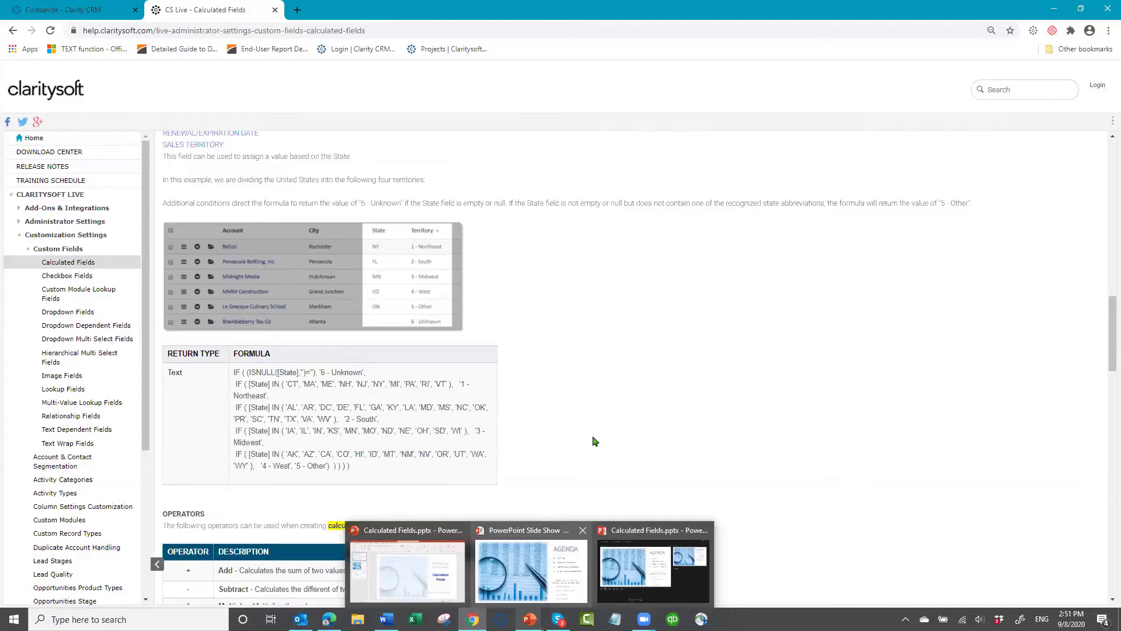
pyautogui.click(552, 566)
pyautogui.click(1049, 533)
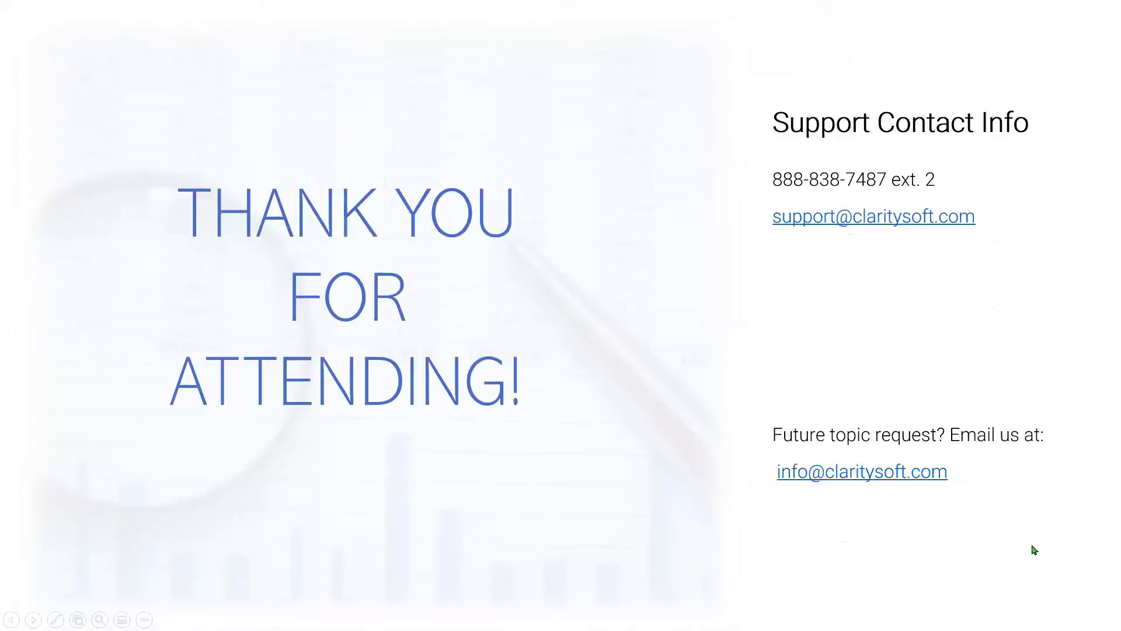